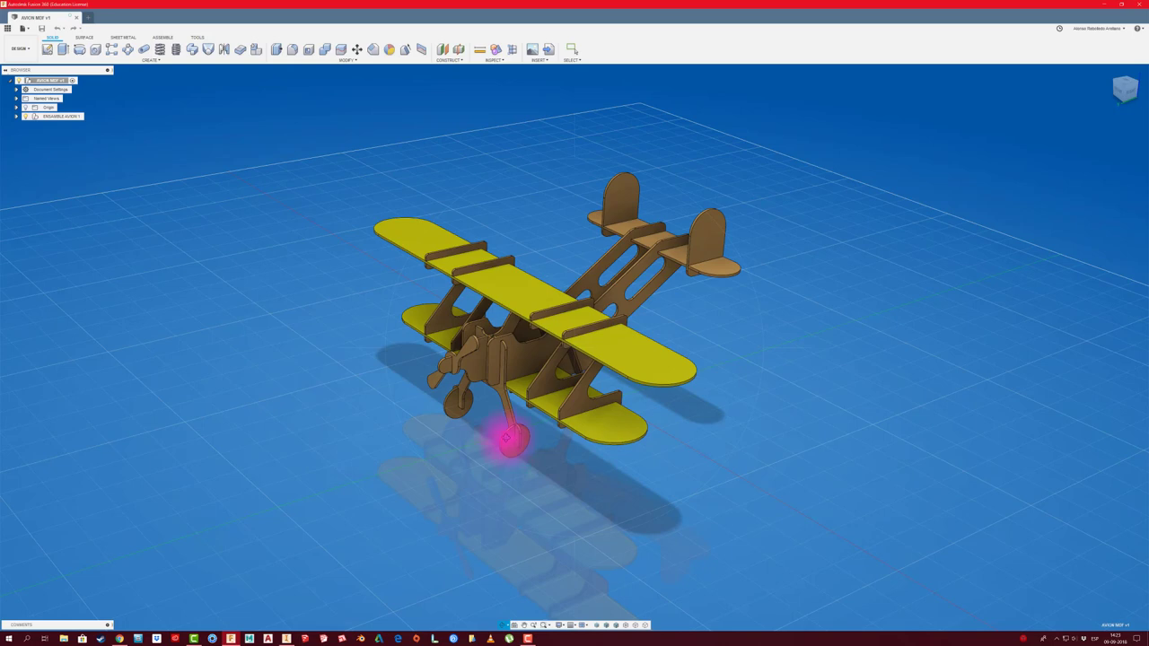
- Orbit the biplane model slightly and open the DESIGN workspace switcher dropdown
{"action": "middle_click_drag", "start_coordinate": [560, 423], "coordinate": [482, 410], "text": "shift"}
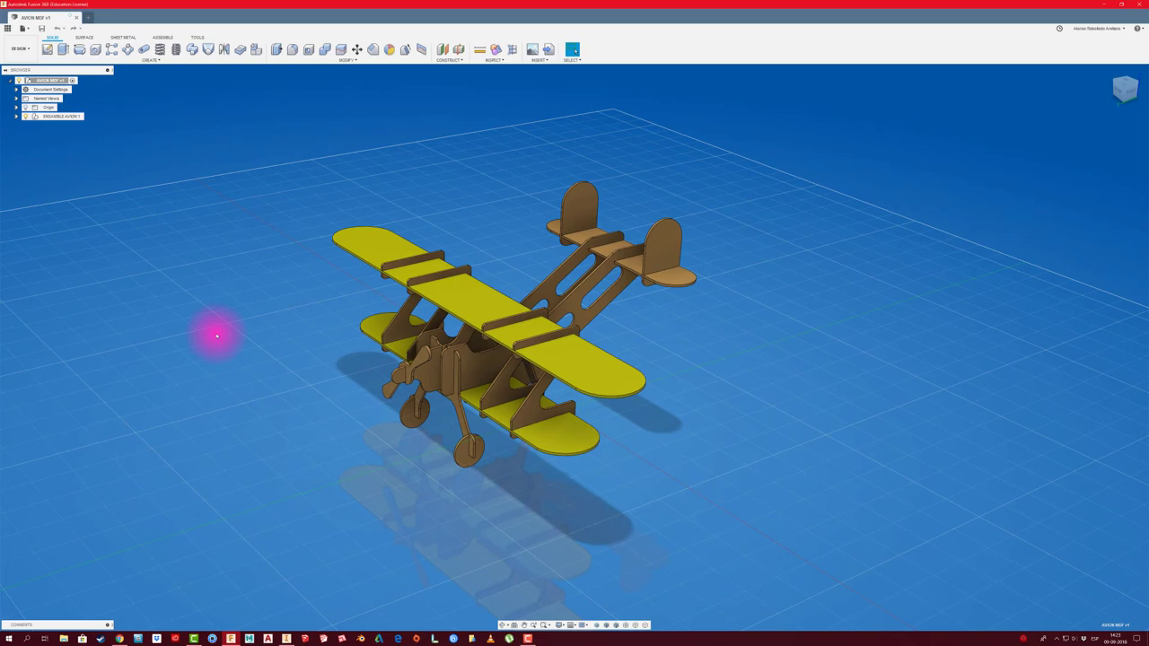
{"action": "left_click", "coordinate": [20, 48]}
{"action": "mouse_move", "coordinate": [20, 139]}
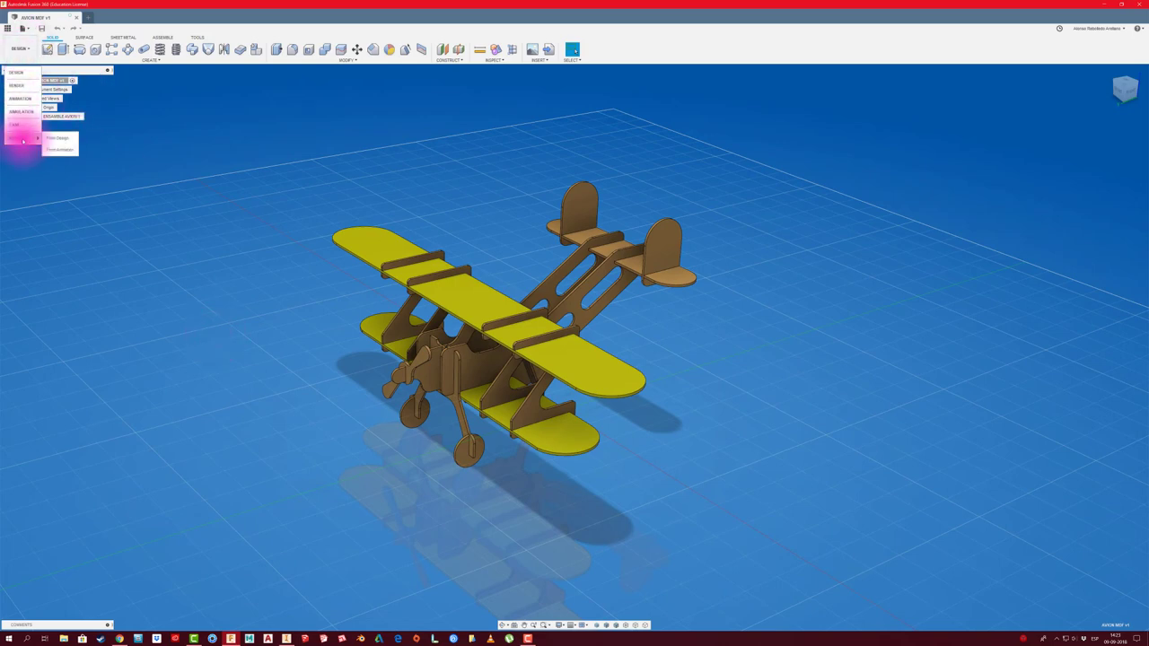
- Create a Drawing From Design using sheet size A1 (841mm x 594mm)
{"action": "left_click", "coordinate": [56, 138]}
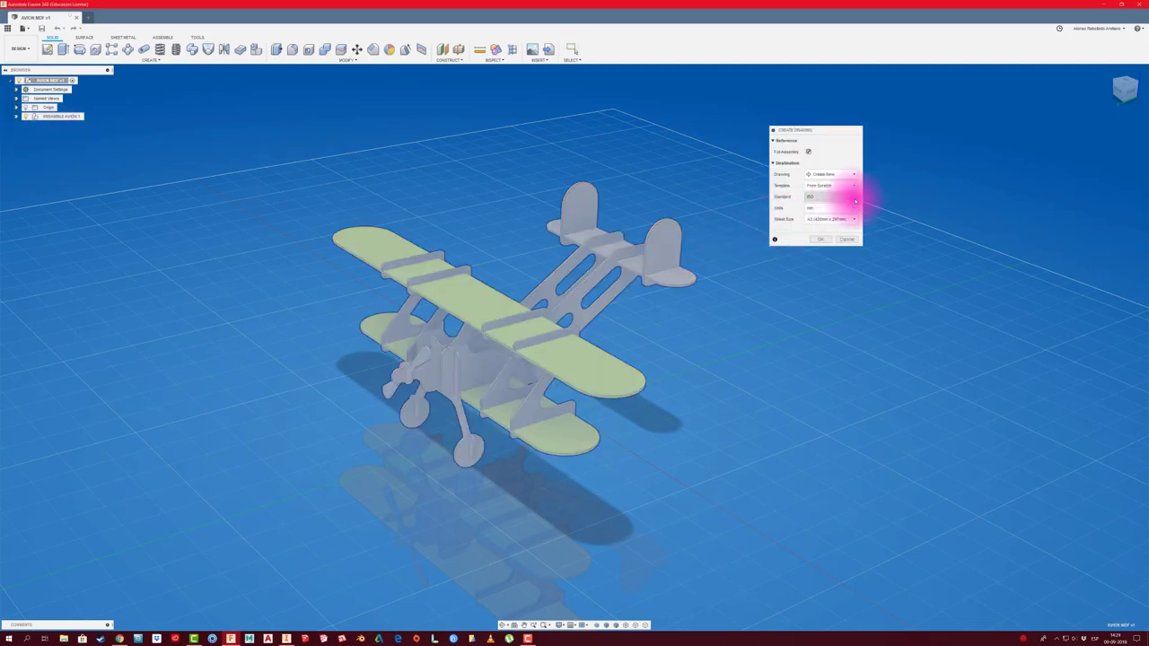
{"action": "left_click", "coordinate": [844, 219]}
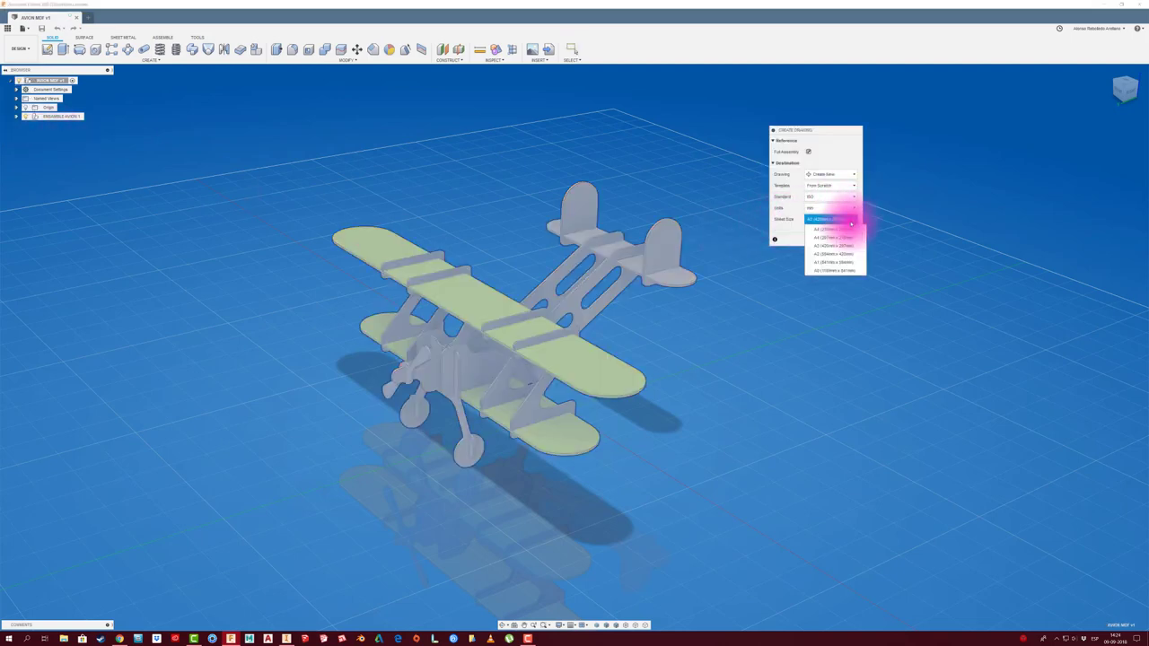
{"action": "left_click", "coordinate": [820, 262]}
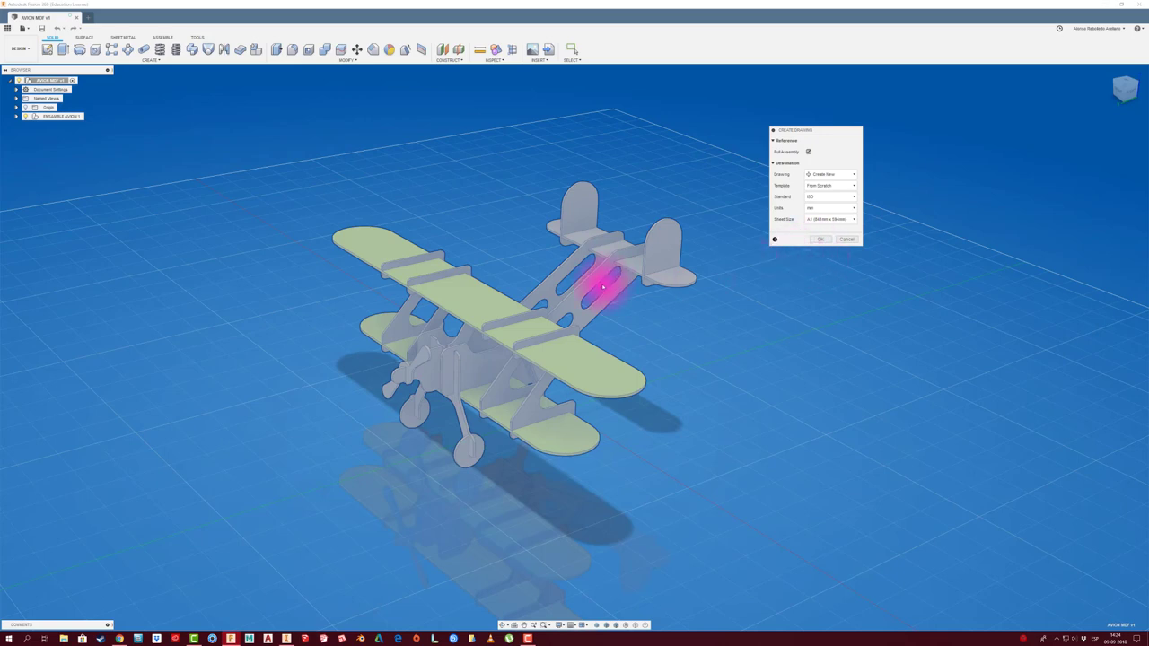
{"action": "left_click", "coordinate": [820, 239]}
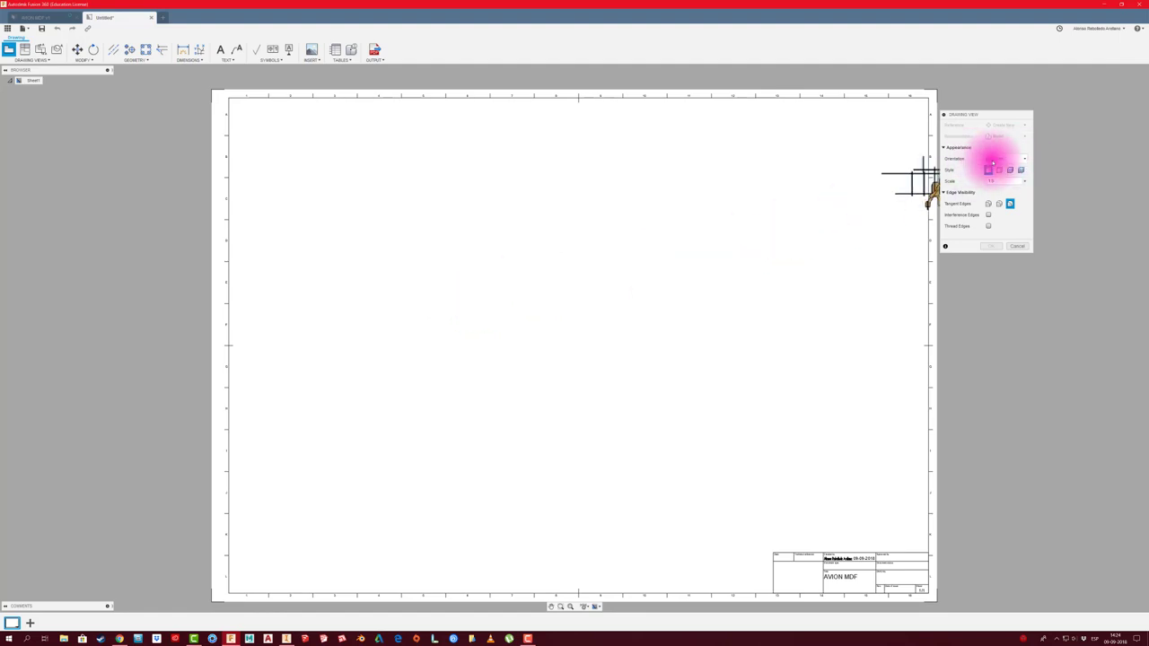
- Place a shaded SW Isometric base view at scale 1:2 in the sheet's upper left
{"action": "left_click", "coordinate": [1023, 158]}
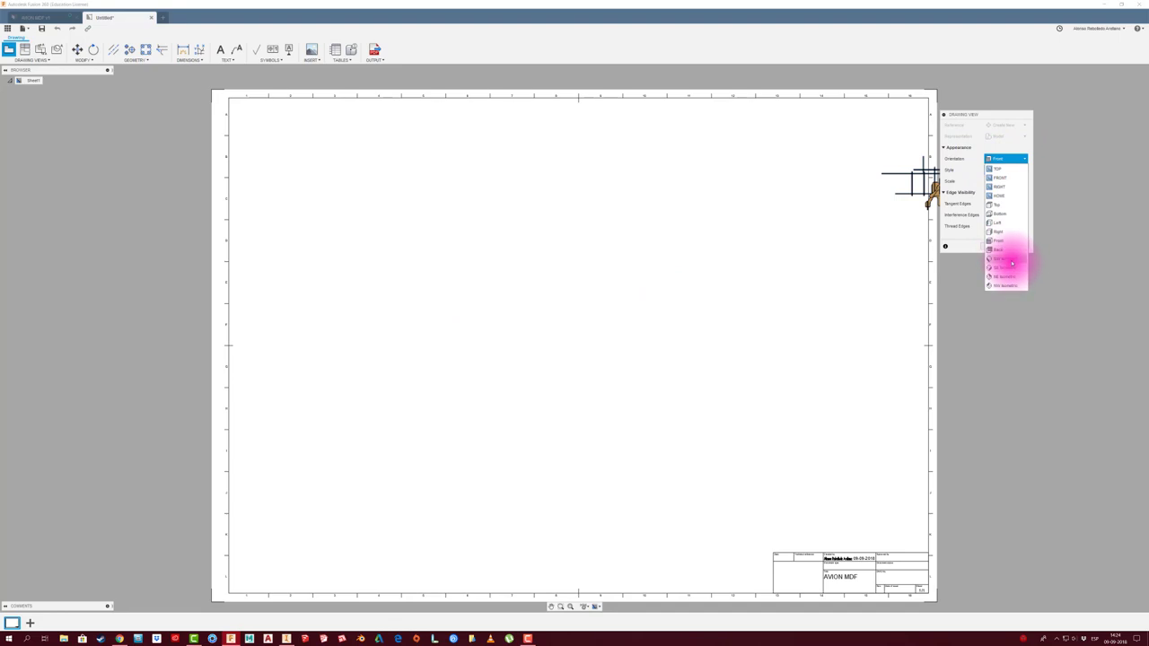
{"action": "left_click", "coordinate": [1007, 259]}
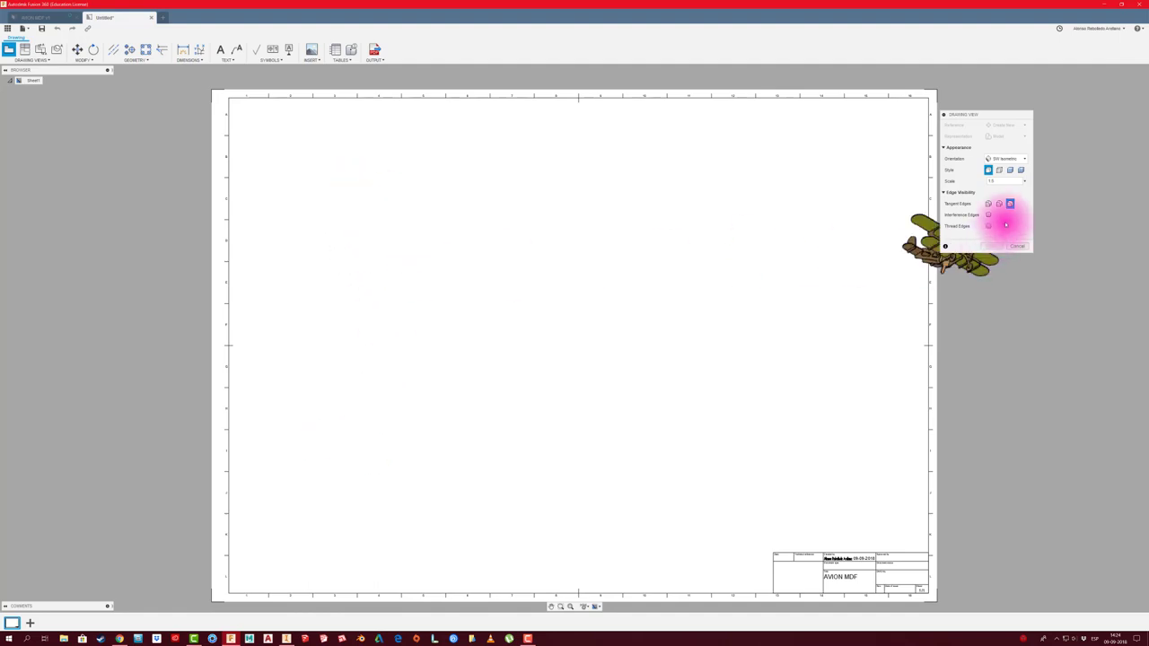
{"action": "left_click", "coordinate": [1024, 182]}
{"action": "left_click", "coordinate": [1010, 206]}
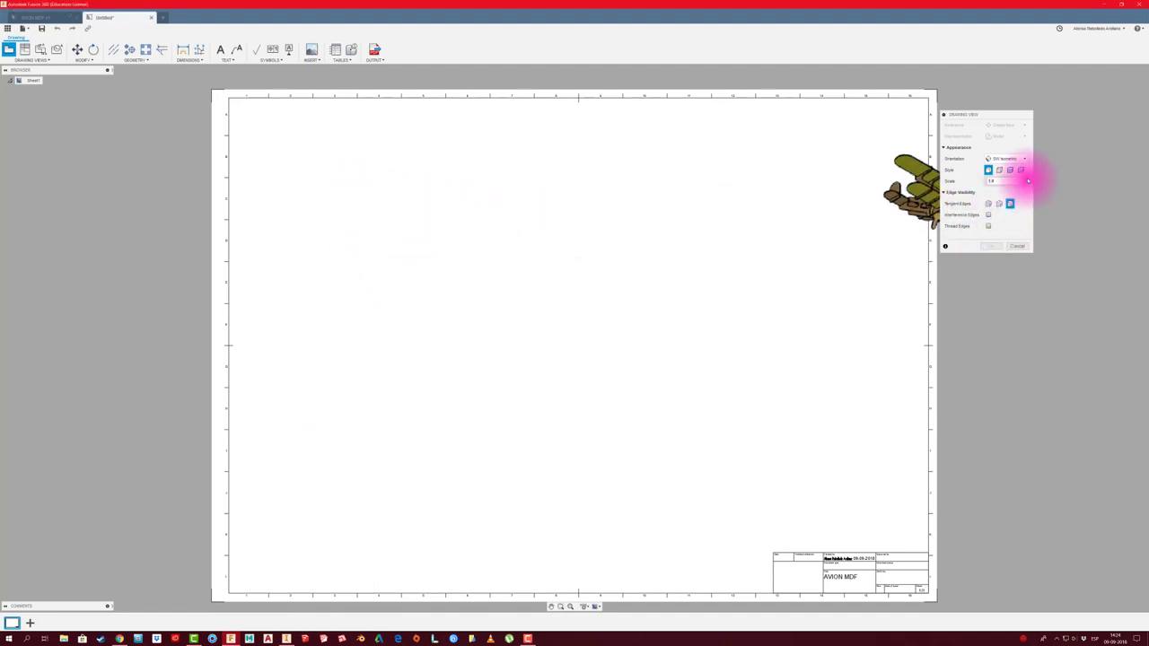
{"action": "left_click", "coordinate": [1028, 180]}
{"action": "left_click", "coordinate": [1013, 192]}
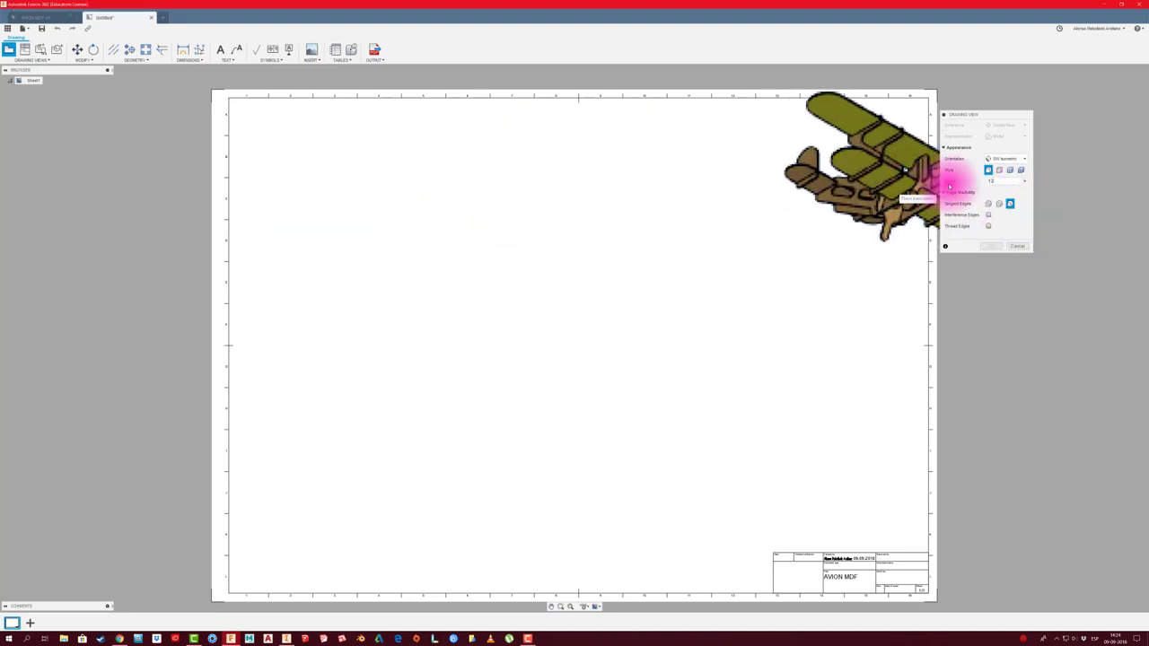
{"action": "left_click", "coordinate": [1010, 170]}
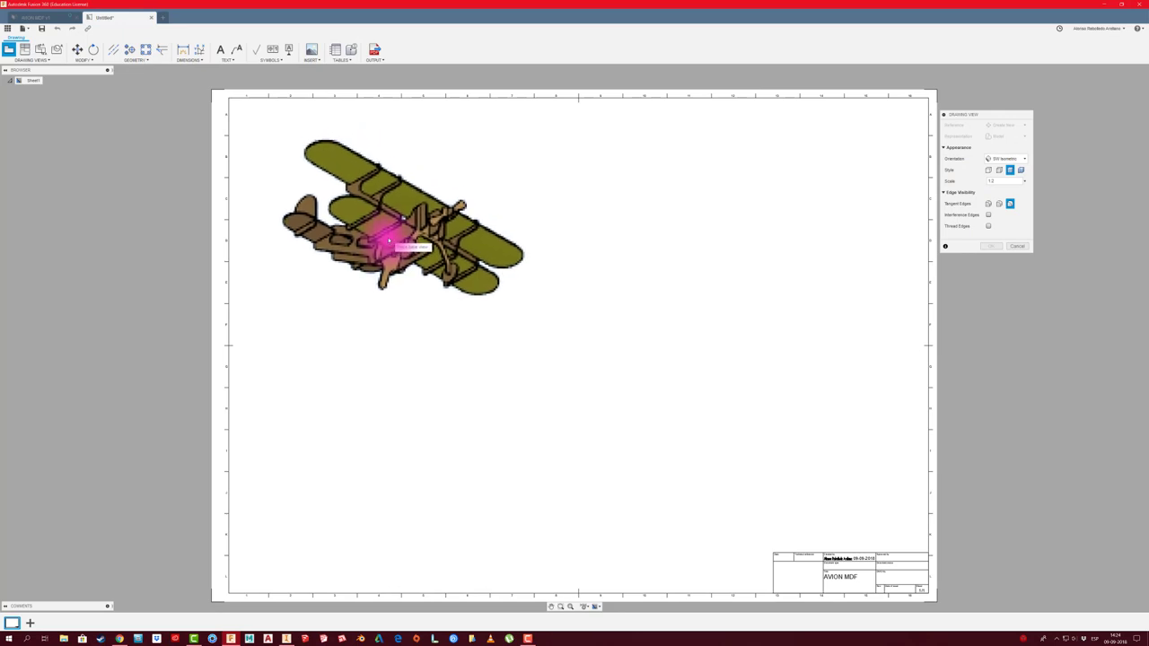
{"action": "left_click", "coordinate": [389, 240]}
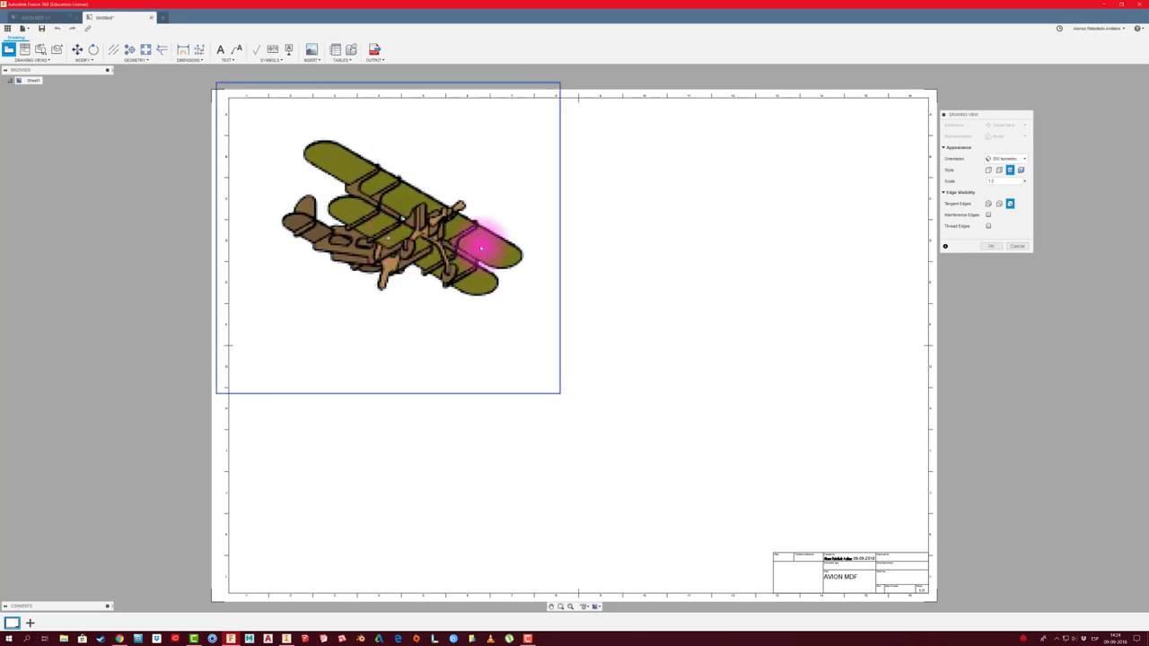
{"action": "left_click", "coordinate": [993, 247]}
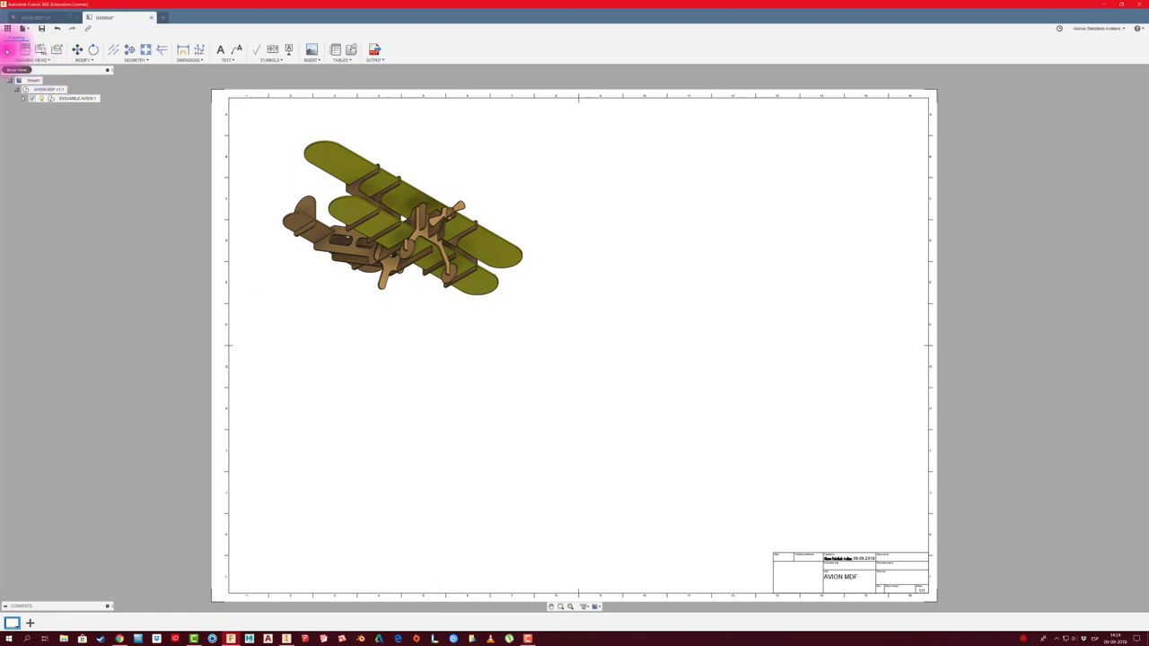
- Add an SE Isometric base view at scale 1:2 in the sheet's lower left
{"action": "left_click", "coordinate": [8, 49]}
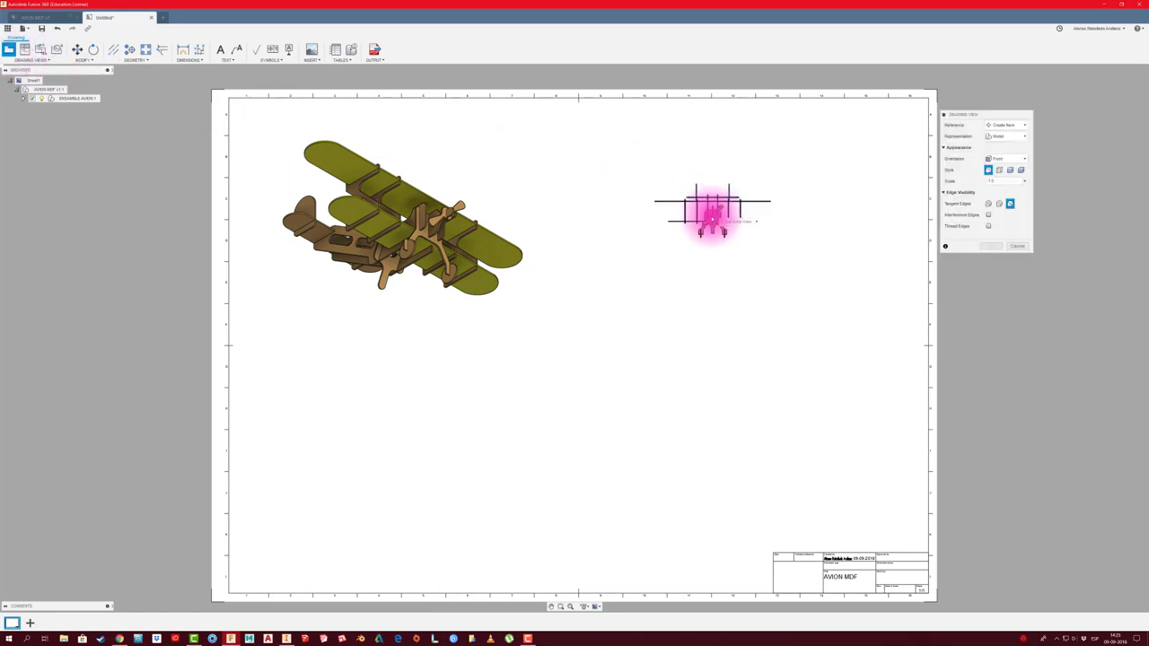
{"action": "left_click", "coordinate": [1020, 159]}
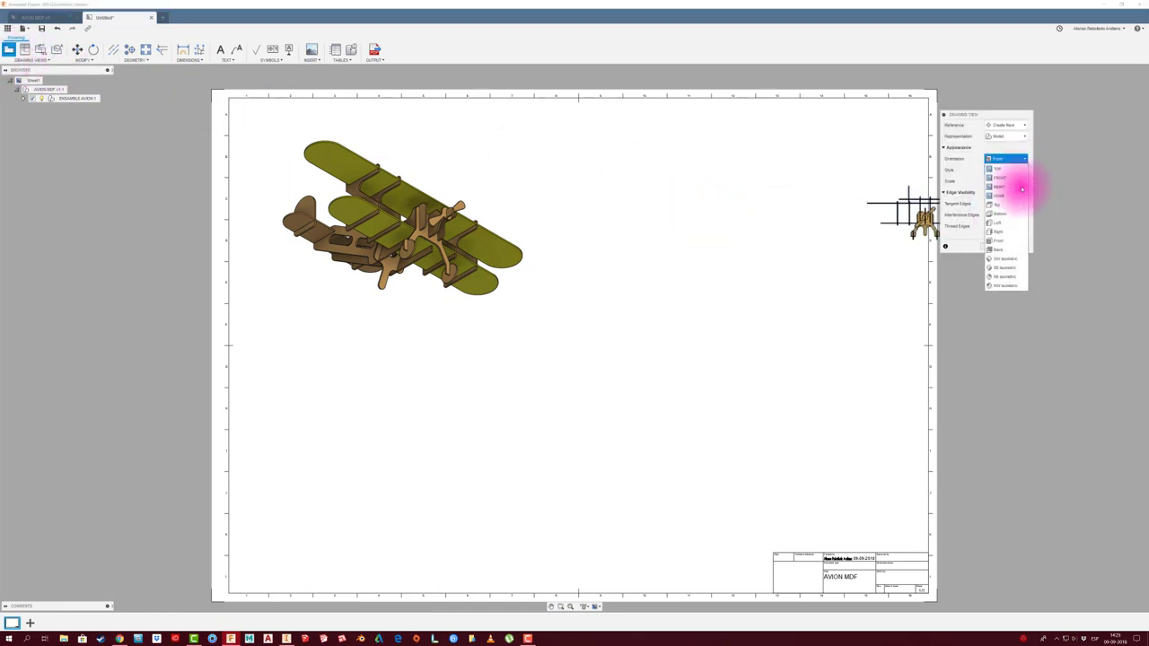
{"action": "left_click", "coordinate": [1009, 278]}
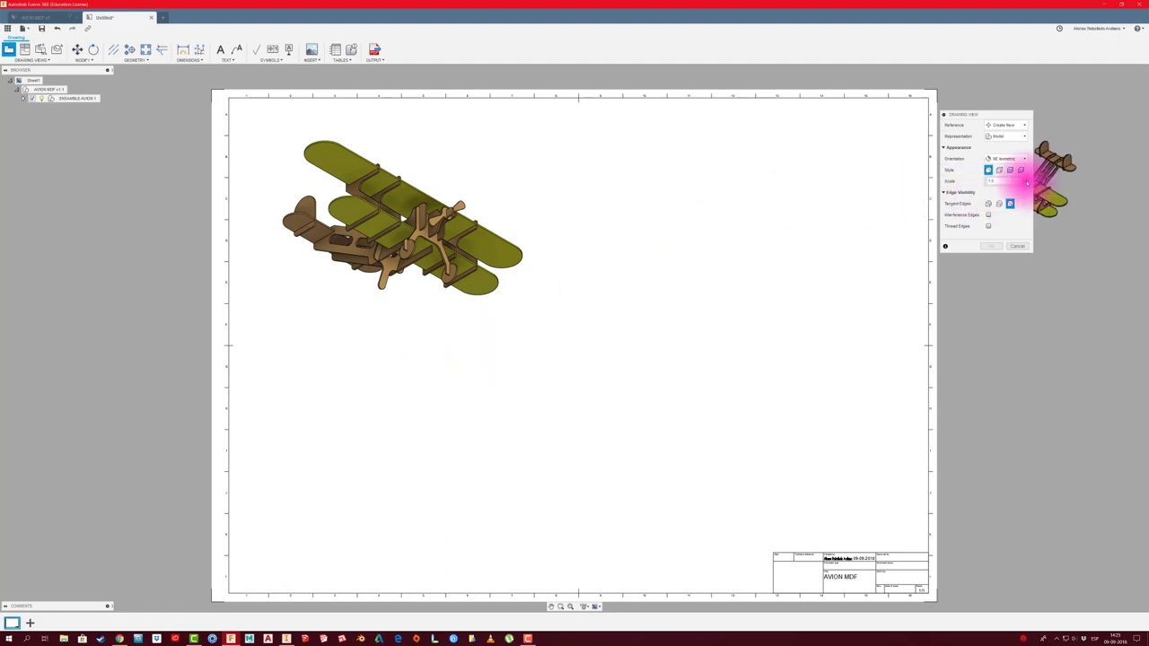
{"action": "left_click", "coordinate": [1026, 182]}
{"action": "left_click", "coordinate": [1010, 192]}
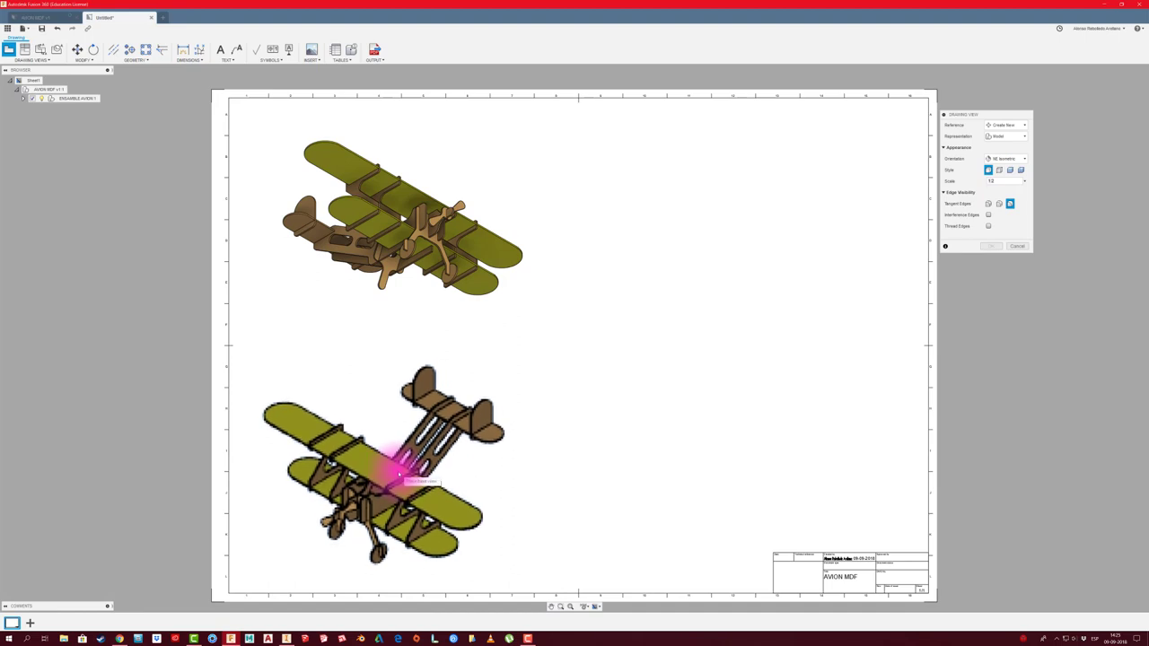
{"action": "left_click", "coordinate": [398, 471]}
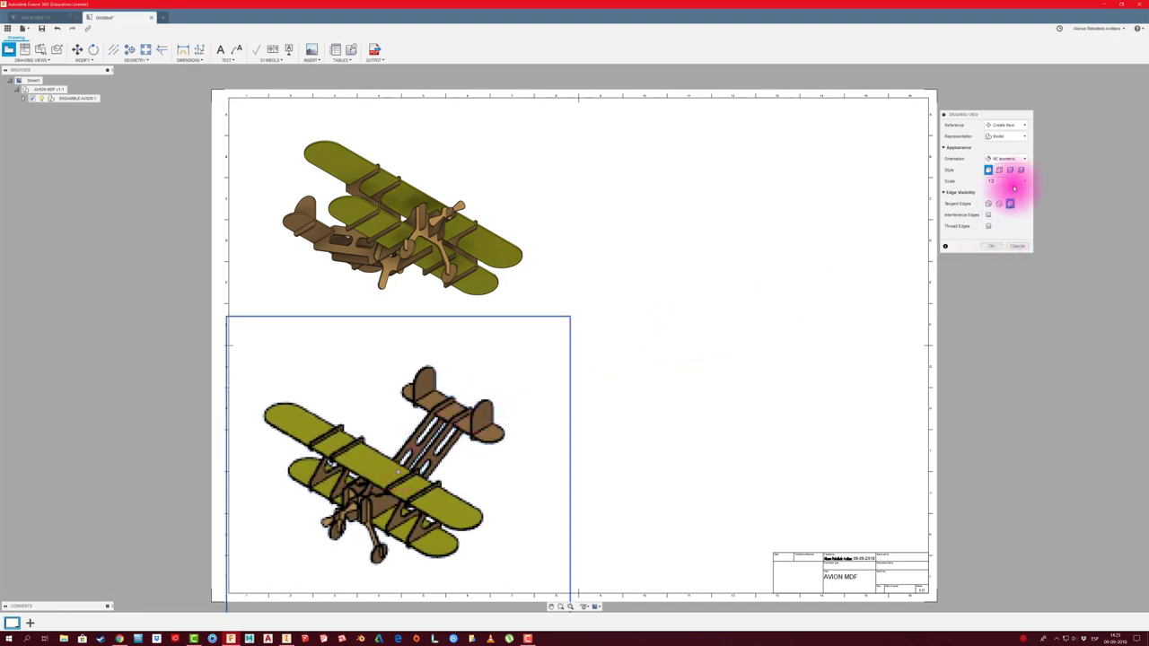
{"action": "left_click", "coordinate": [991, 246]}
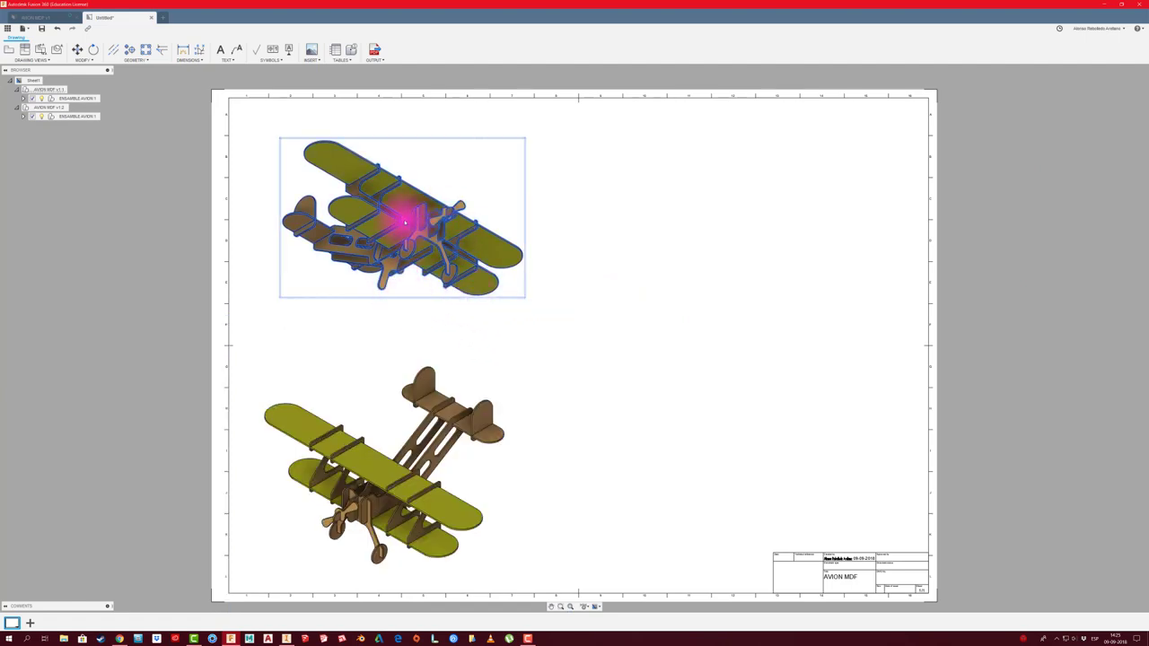
- Nudge the upper isometric view left and down and the lower one left and up
{"action": "left_click_drag", "start_coordinate": [403, 218], "coordinate": [382, 232]}
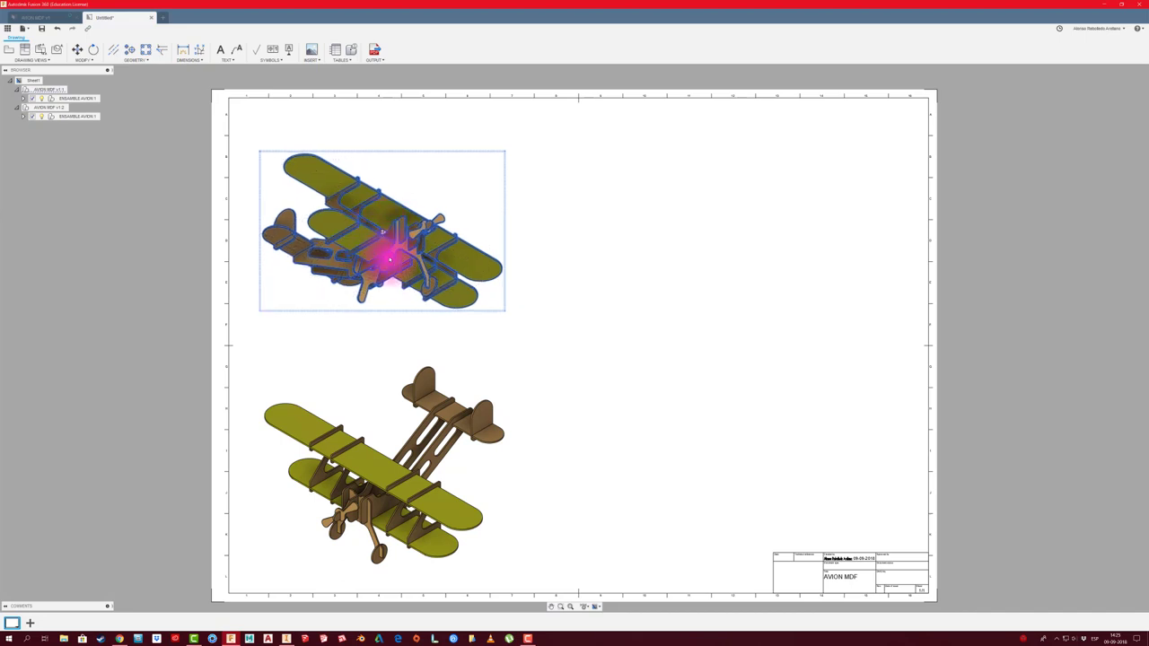
{"action": "left_click", "coordinate": [423, 377]}
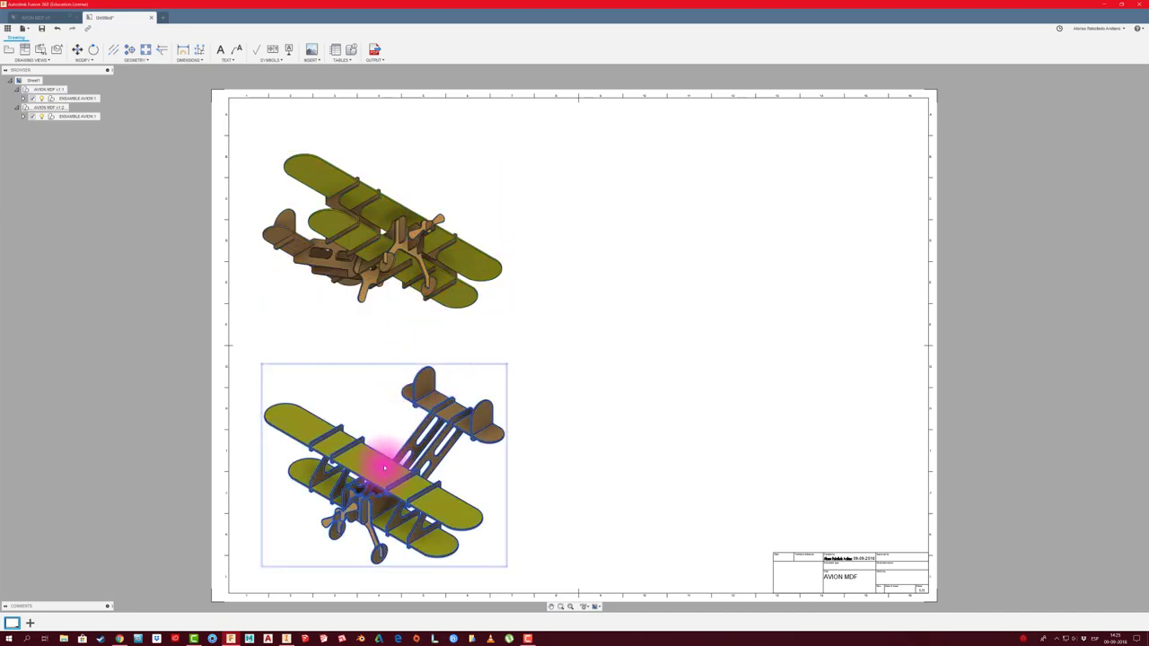
{"action": "left_click_drag", "start_coordinate": [385, 466], "coordinate": [383, 438]}
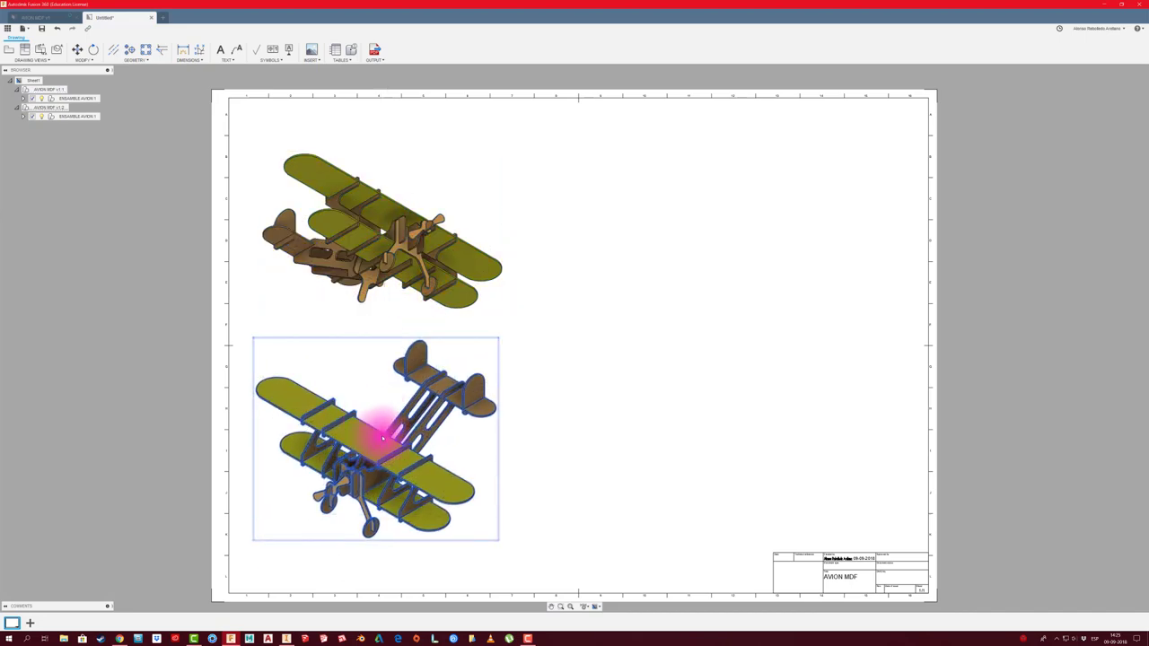
{"action": "left_click", "coordinate": [564, 349]}
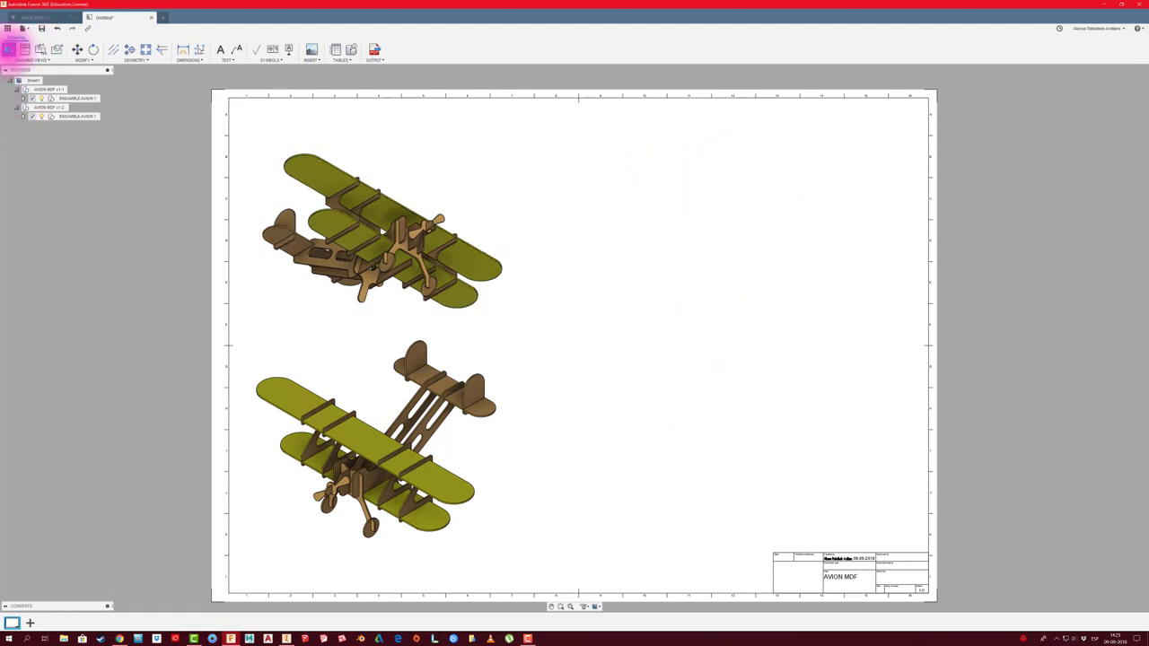
- Add a Right-side base view at scale 1:2 in the sheet's upper right
{"action": "left_click", "coordinate": [8, 50]}
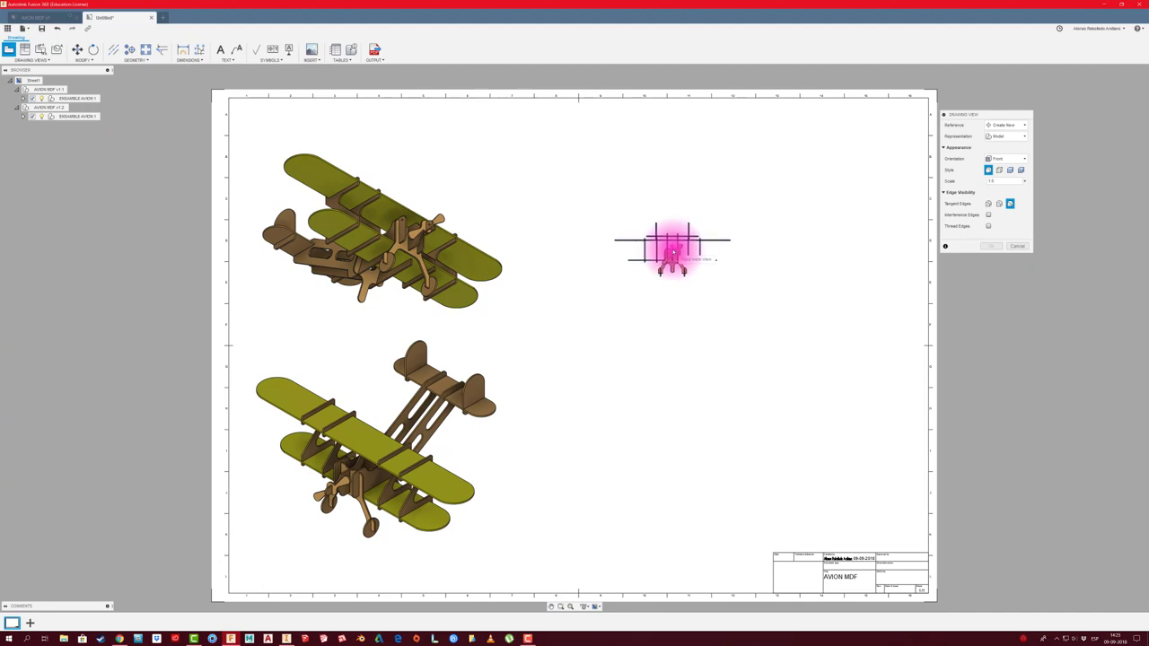
{"action": "left_click", "coordinate": [1017, 158]}
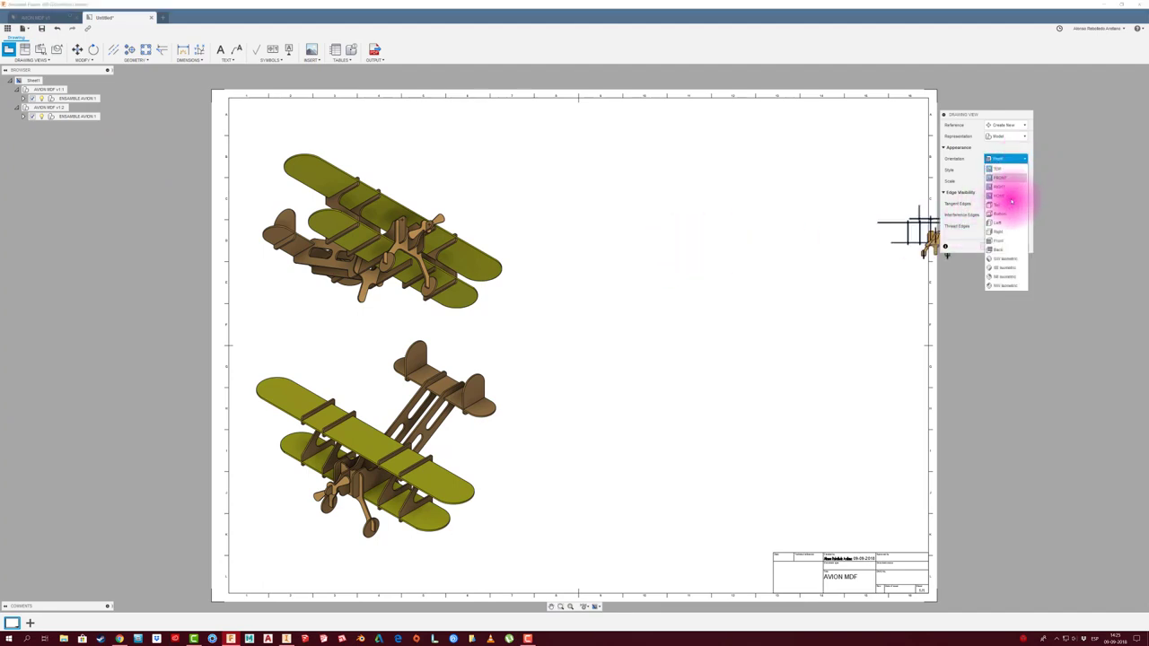
{"action": "left_click", "coordinate": [1000, 230]}
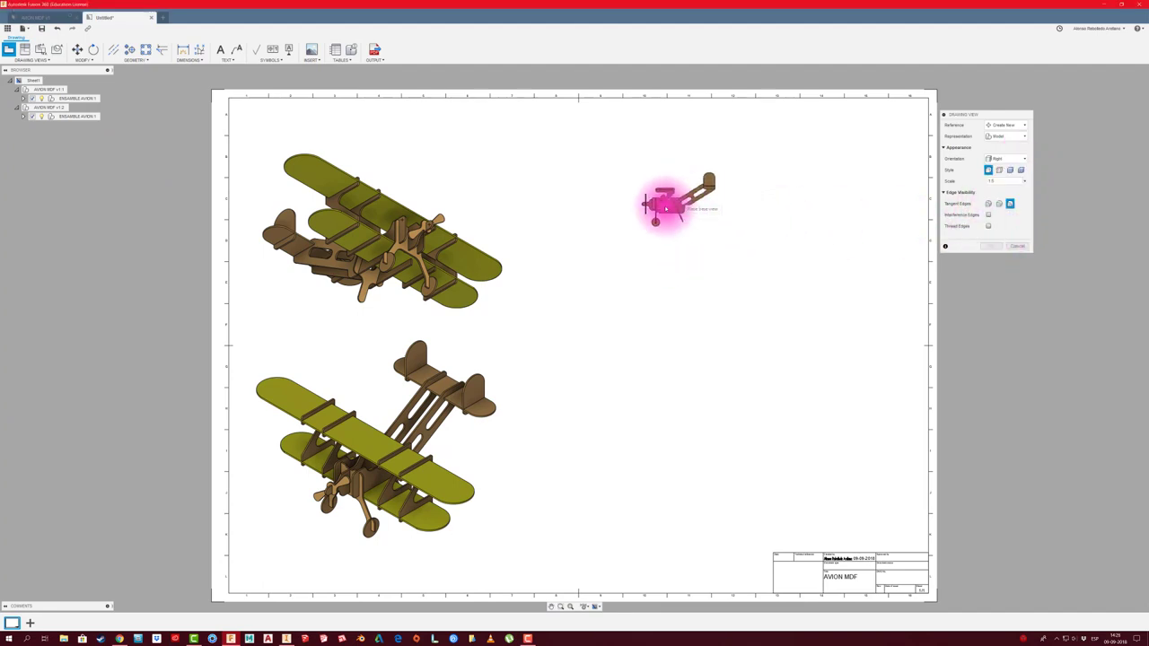
{"action": "left_click", "coordinate": [1024, 182]}
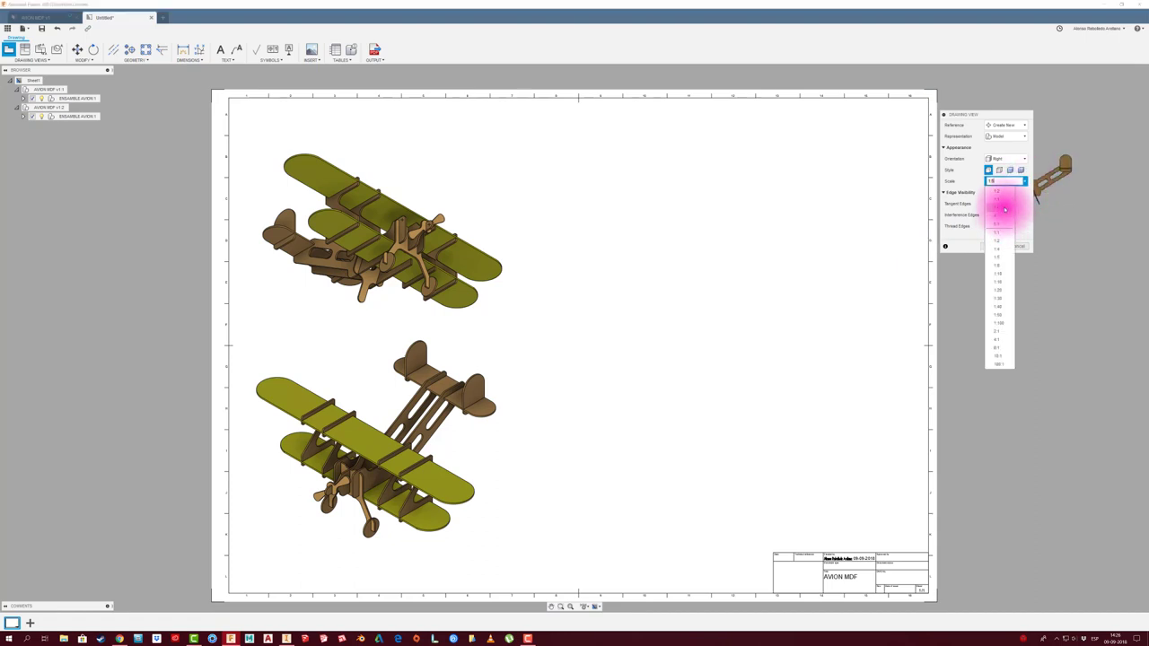
{"action": "left_click", "coordinate": [999, 190]}
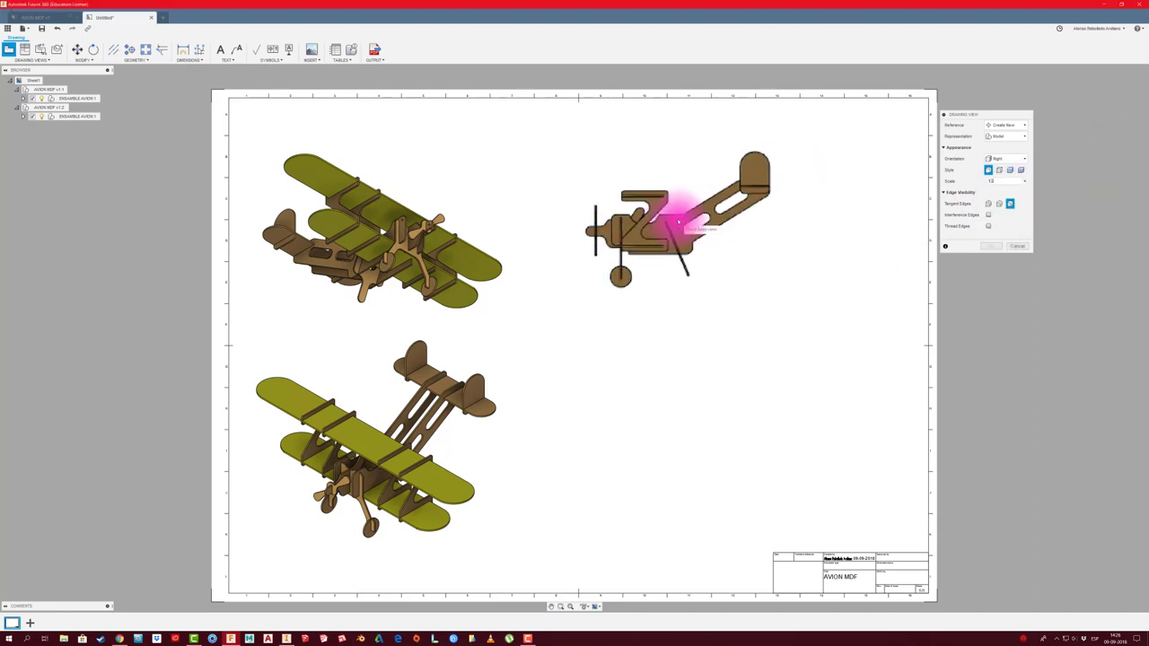
{"action": "left_click", "coordinate": [652, 202]}
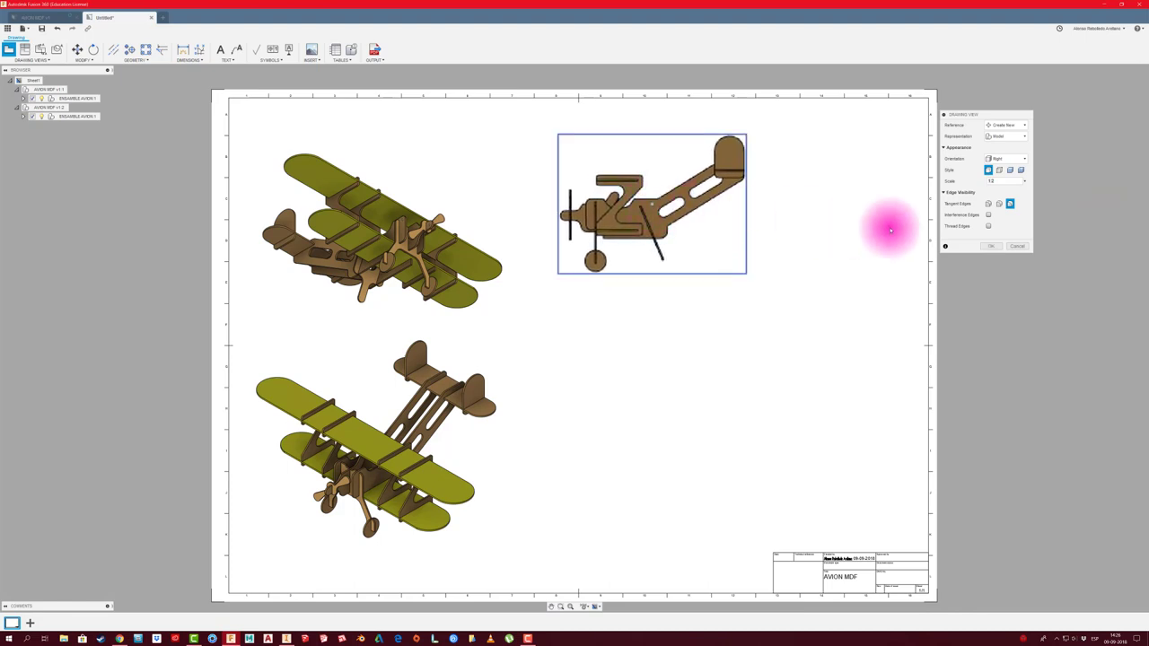
{"action": "left_click", "coordinate": [991, 246]}
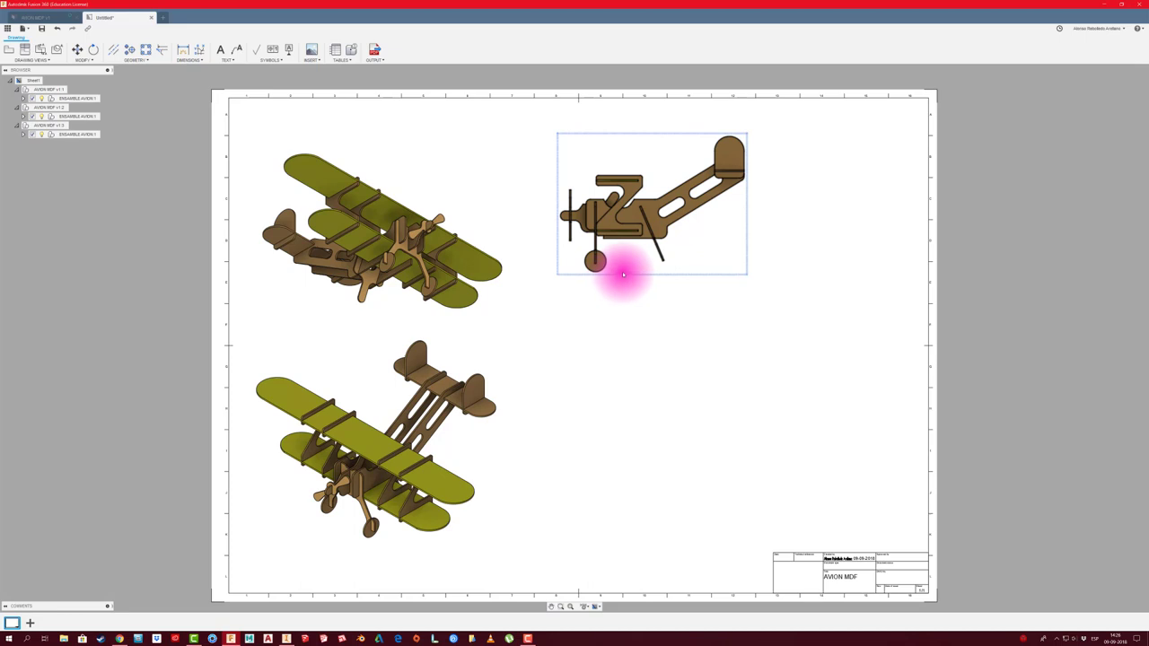
- Project a top view below the side view and a front view to its right
{"action": "left_click", "coordinate": [25, 50]}
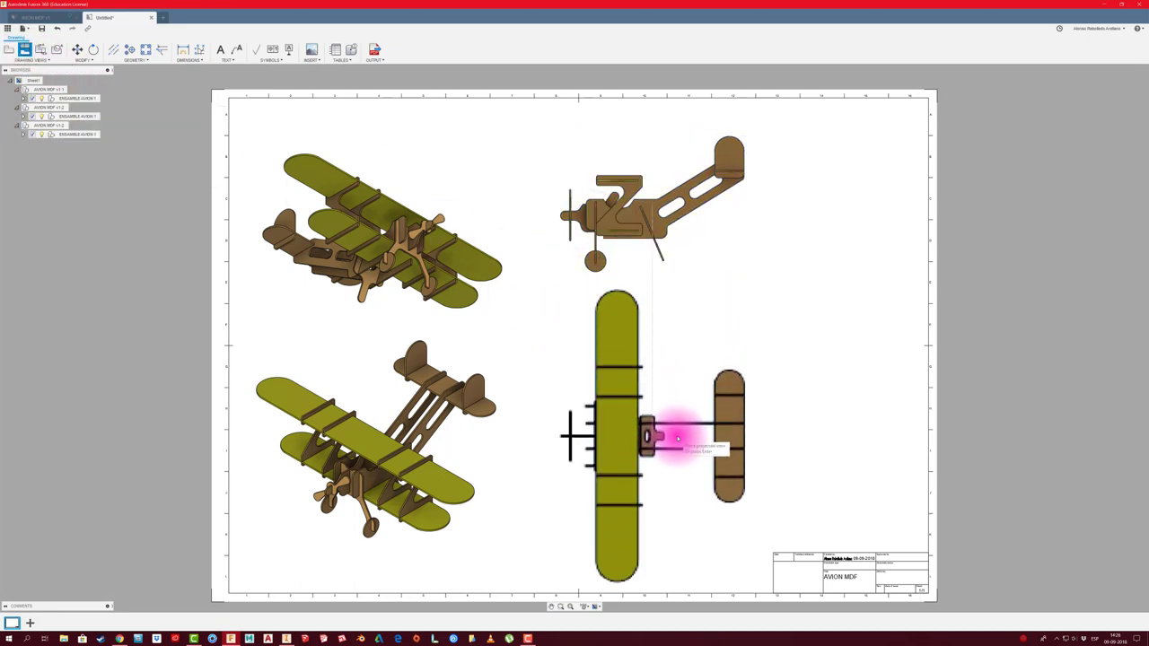
{"action": "left_click", "coordinate": [672, 431]}
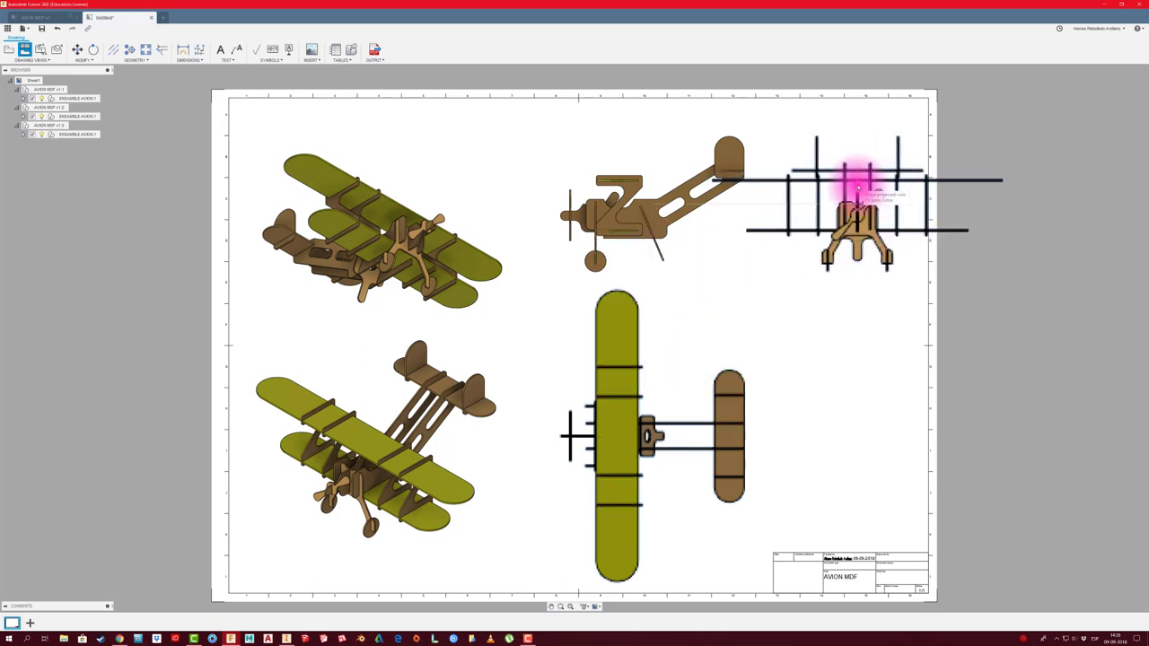
{"action": "left_click", "coordinate": [926, 184]}
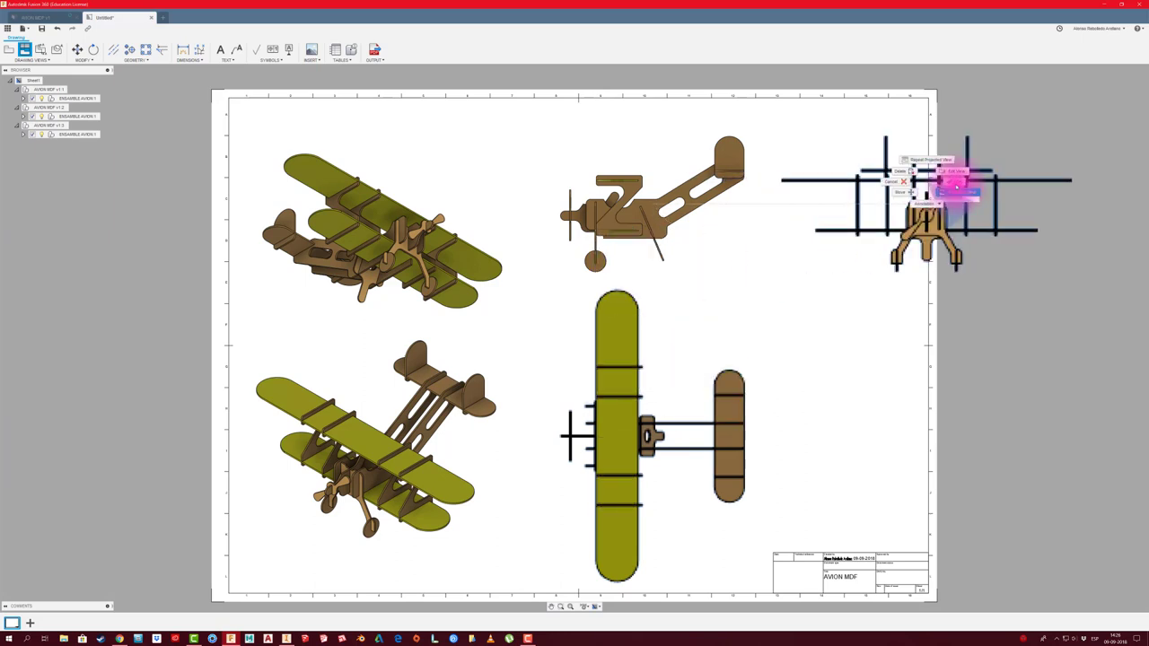
{"action": "key", "text": "Return"}
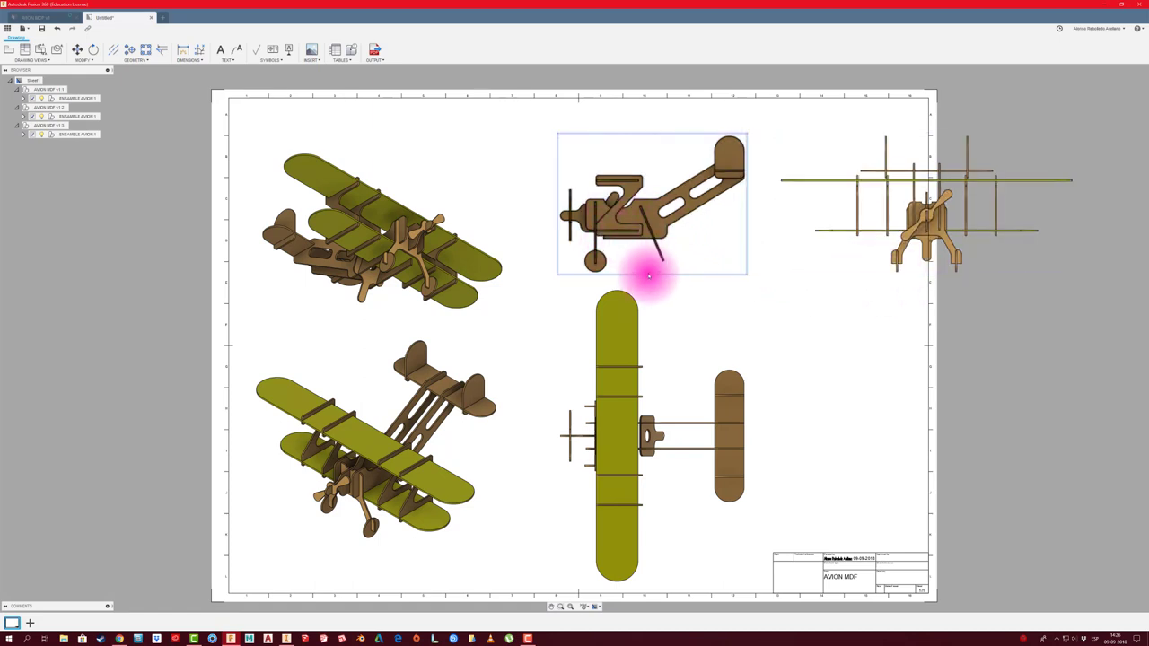
- Reduce the side view's scale to a smaller value in its Drawing View settings
{"action": "left_click", "coordinate": [648, 275]}
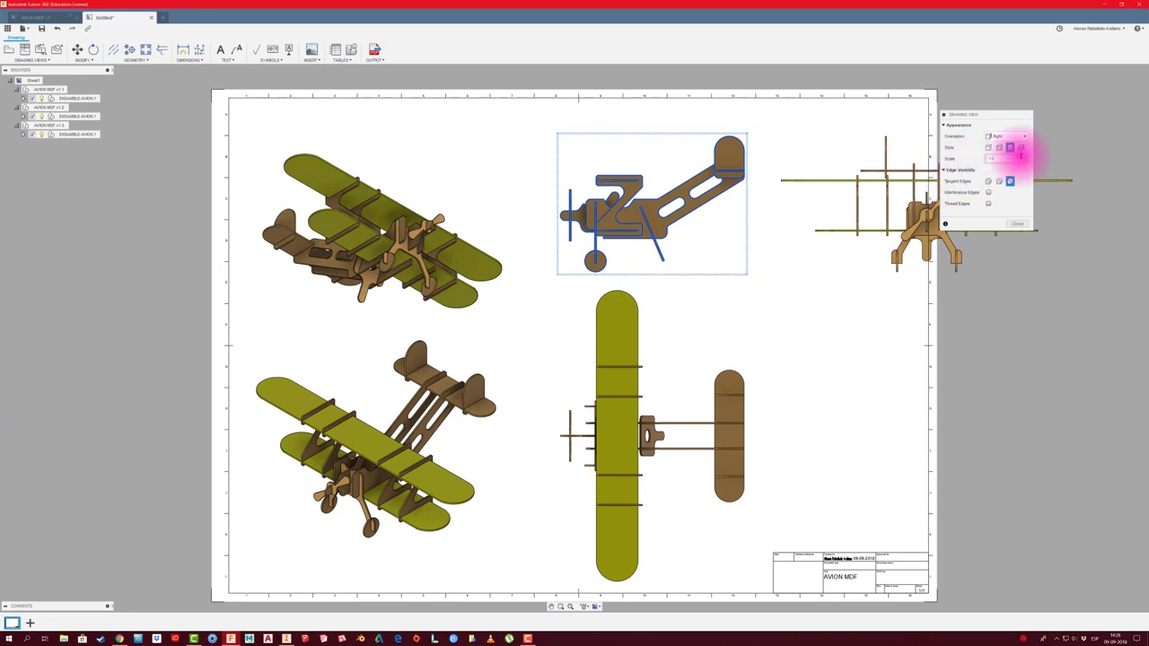
{"action": "left_click", "coordinate": [1024, 160]}
{"action": "left_click", "coordinate": [1008, 185]}
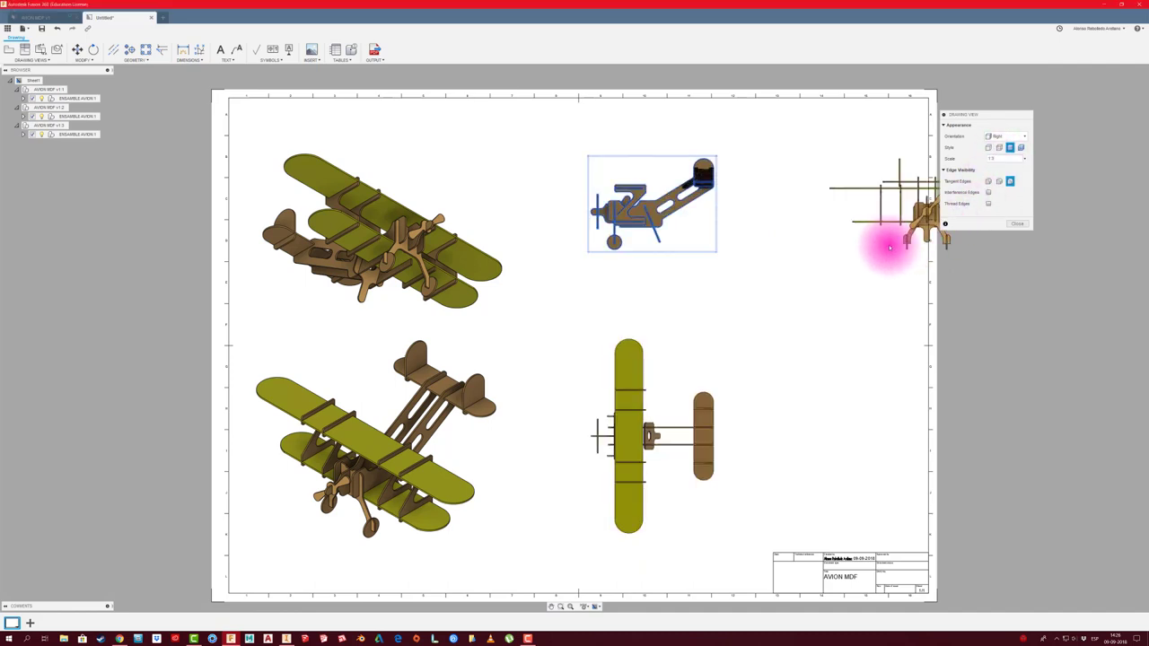
{"action": "left_click", "coordinate": [1017, 222]}
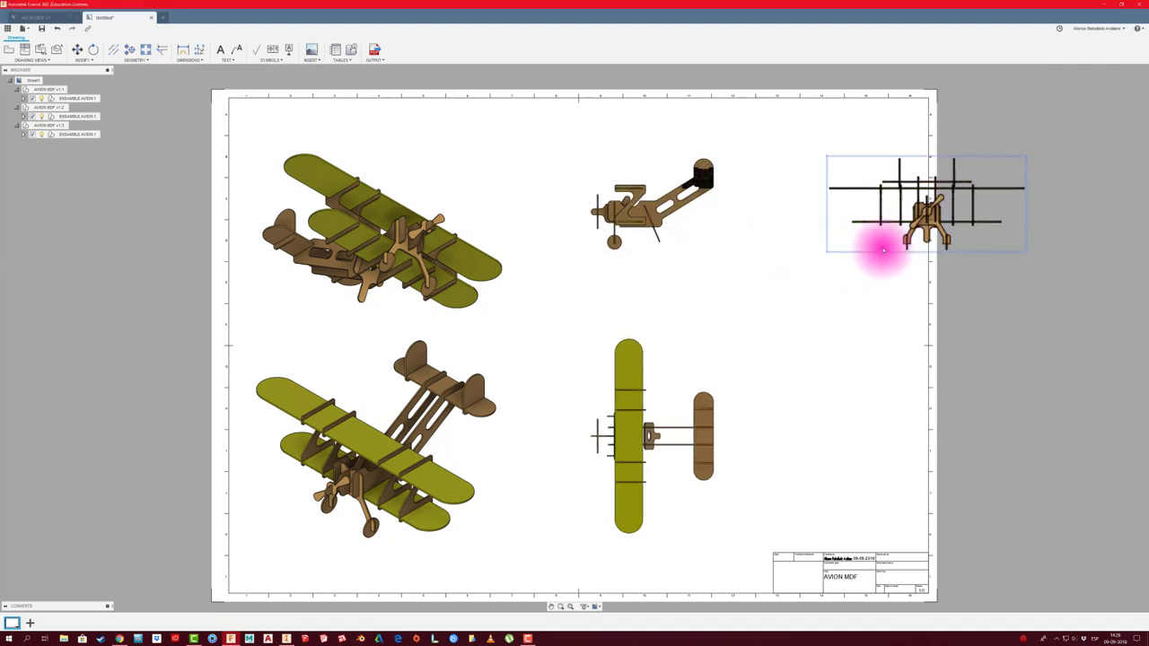
- Move the front view toward the side view, the side view left, and the top view up
{"action": "left_click", "coordinate": [918, 225]}
{"action": "left_click_drag", "start_coordinate": [924, 201], "coordinate": [813, 206]}
{"action": "left_click", "coordinate": [657, 206]}
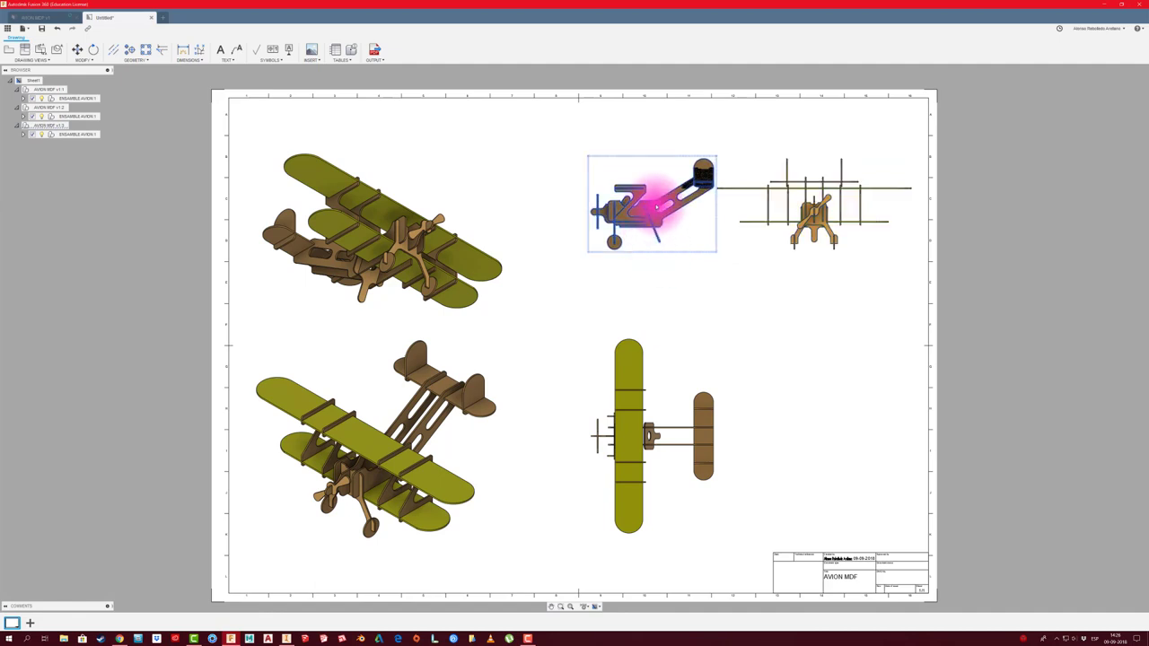
{"action": "left_click_drag", "start_coordinate": [657, 206], "coordinate": [621, 206]}
{"action": "left_click", "coordinate": [635, 388]}
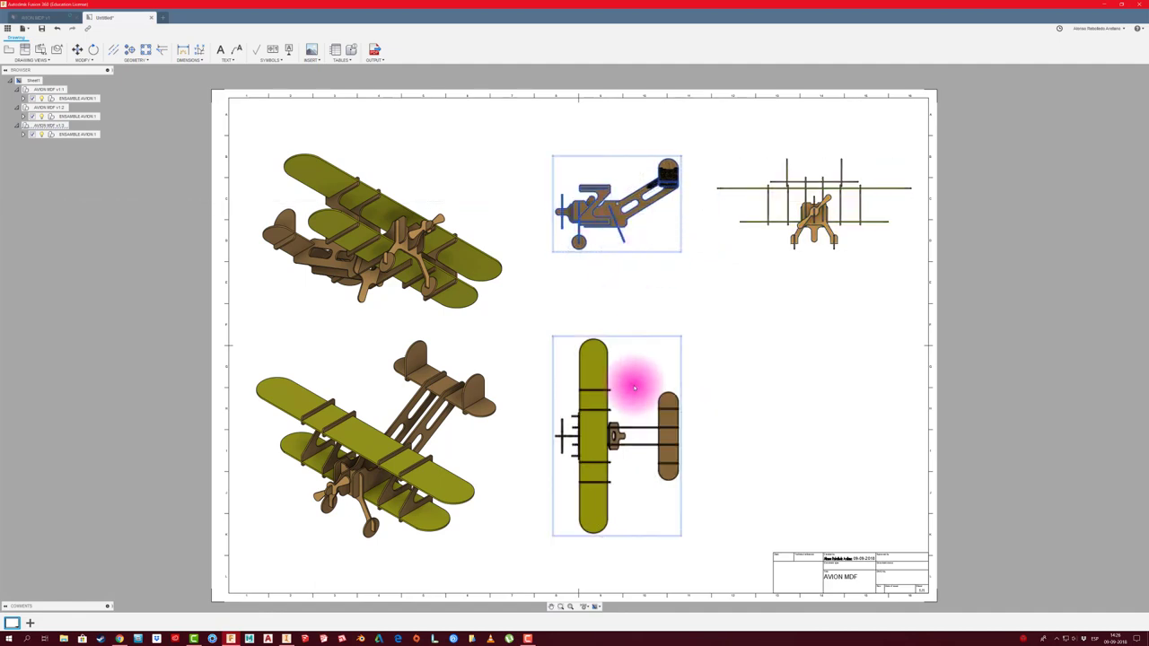
{"action": "left_click", "coordinate": [676, 365]}
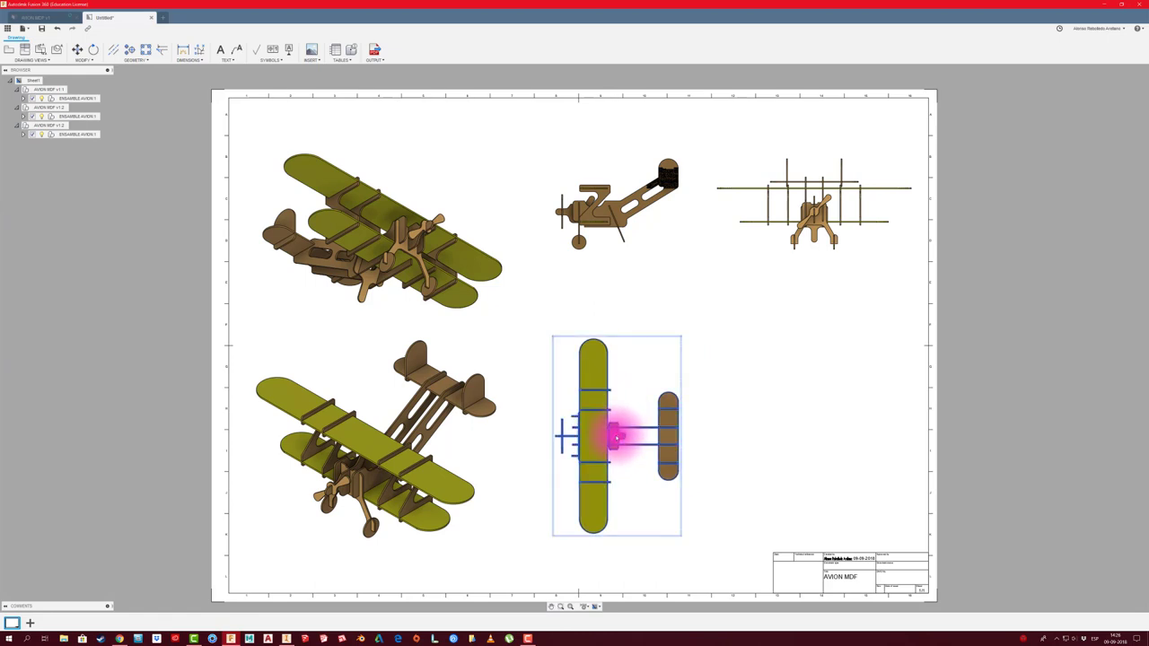
{"action": "left_click_drag", "start_coordinate": [616, 438], "coordinate": [619, 384]}
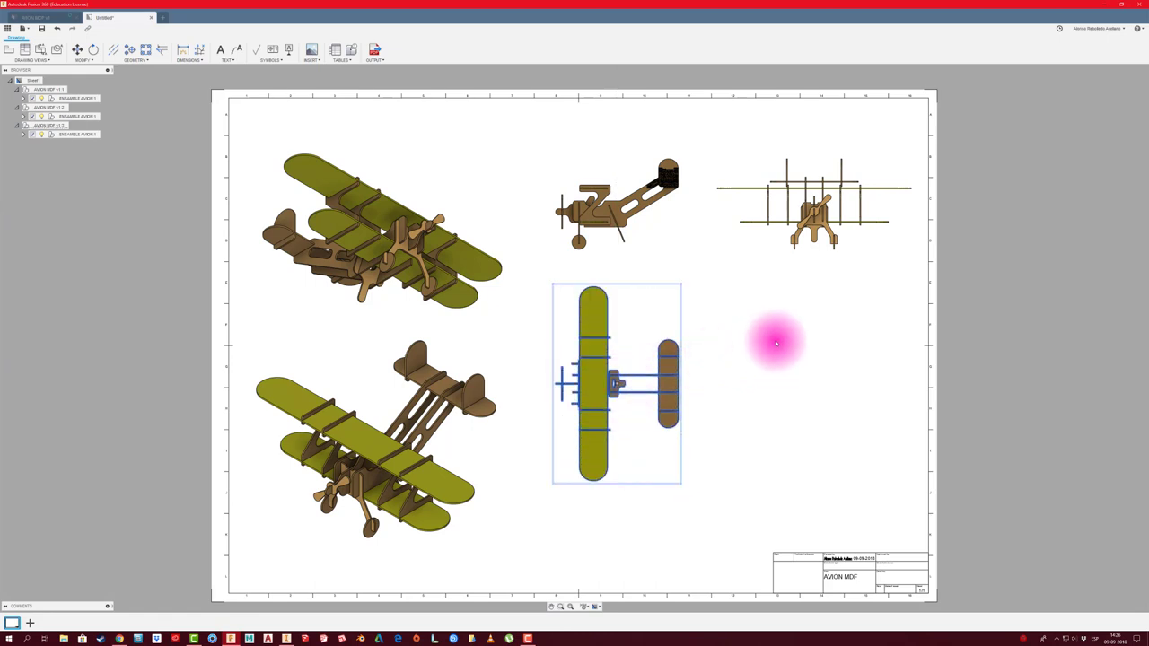
- Shift both isometric views up and left, then pan to show all views
{"action": "left_click", "coordinate": [420, 307]}
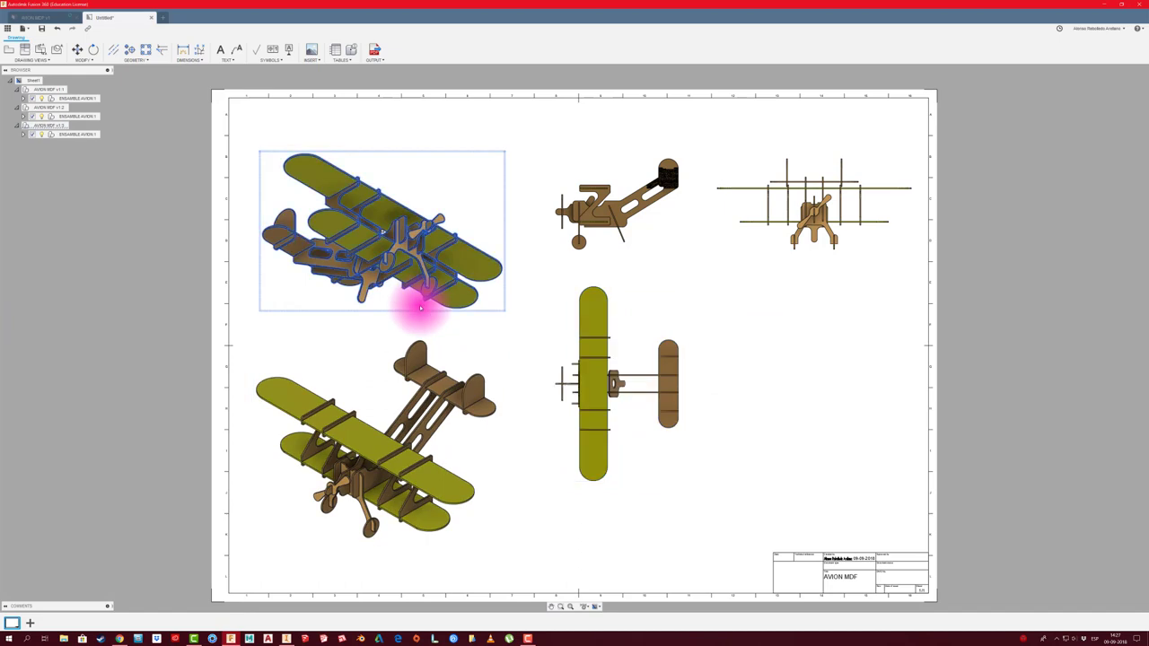
{"action": "left_click", "coordinate": [379, 221]}
{"action": "left_click_drag", "start_coordinate": [381, 233], "coordinate": [371, 215]}
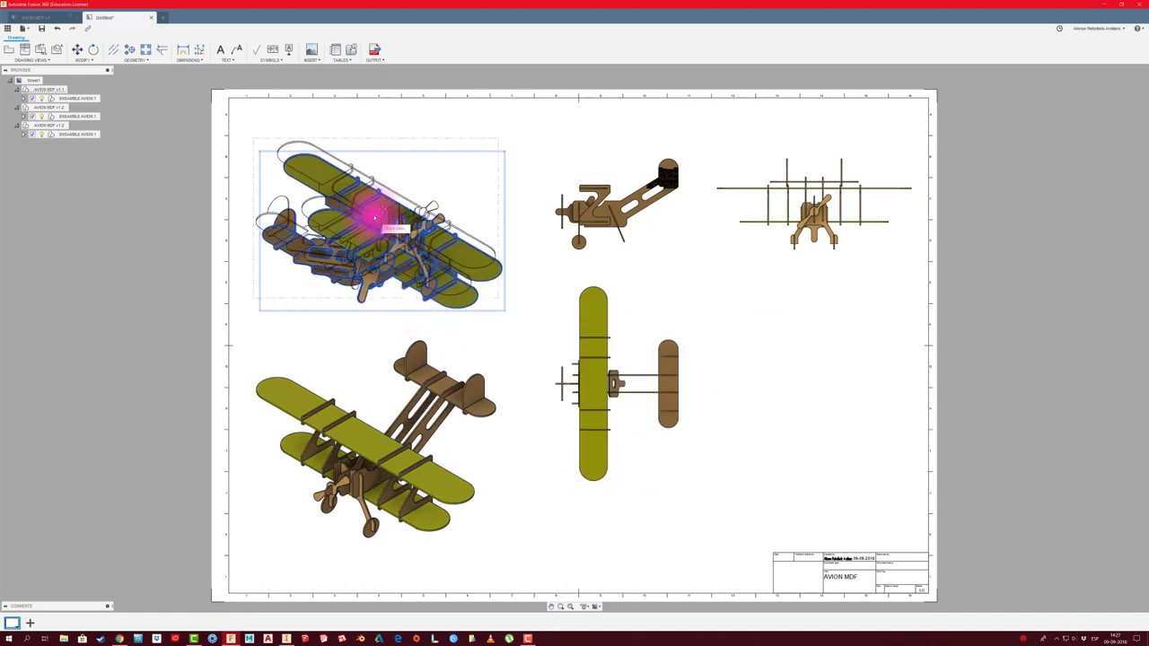
{"action": "left_click", "coordinate": [425, 388]}
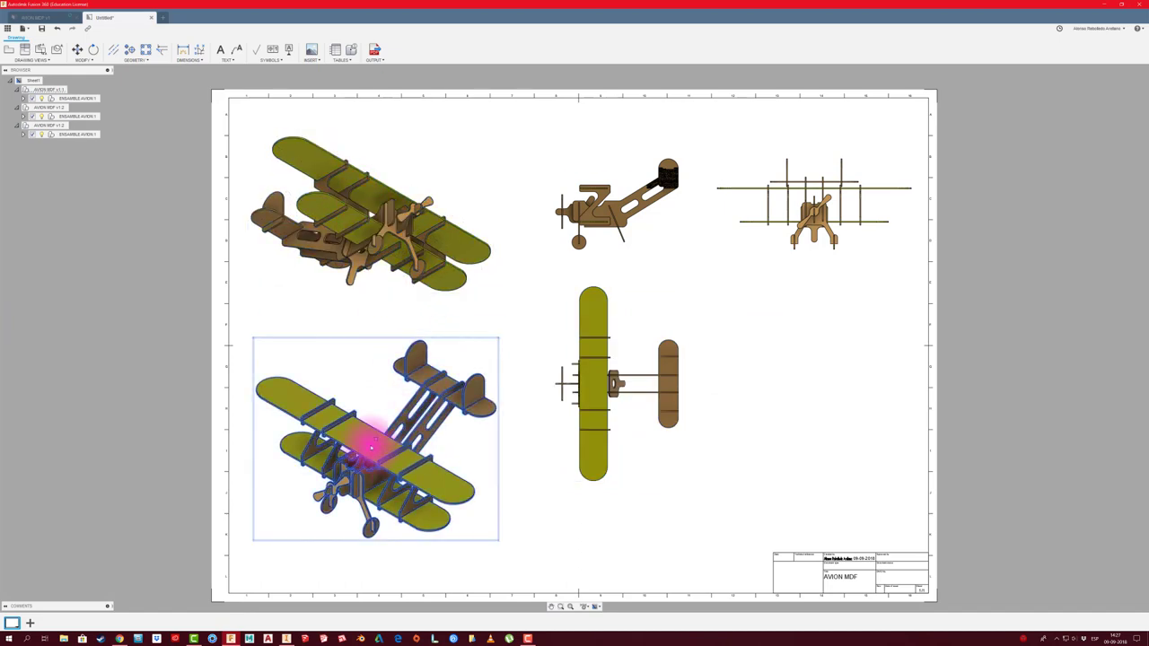
{"action": "left_click_drag", "start_coordinate": [376, 440], "coordinate": [352, 416]}
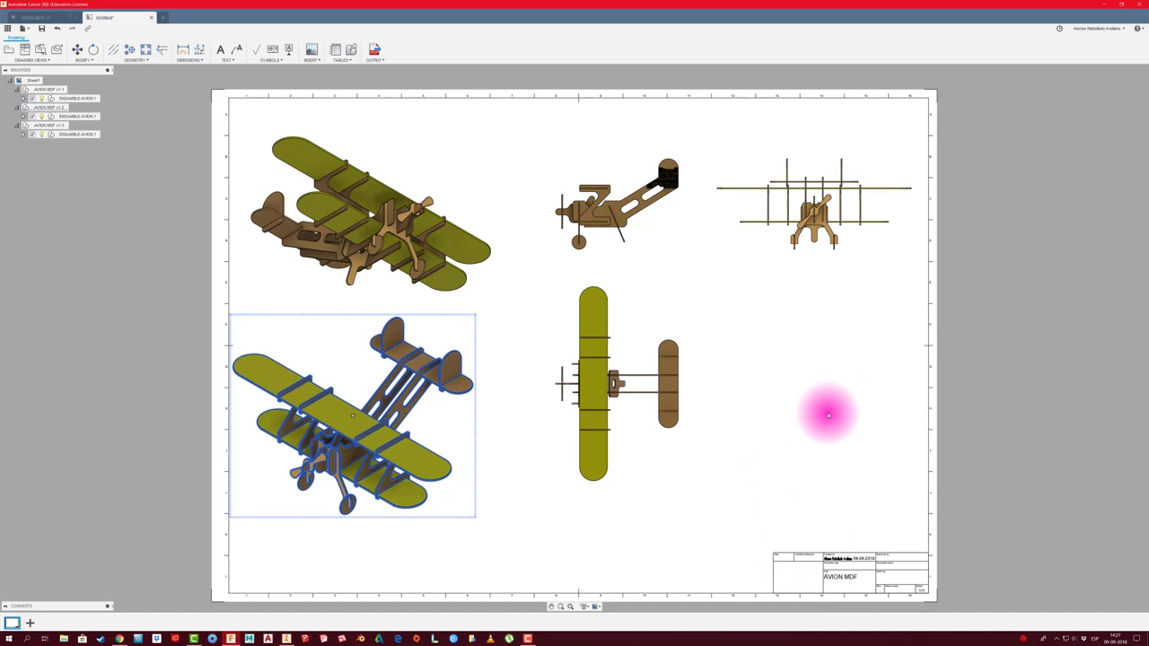
{"action": "scroll", "coordinate": [718, 214], "scroll_direction": "up", "scroll_amount": 2}
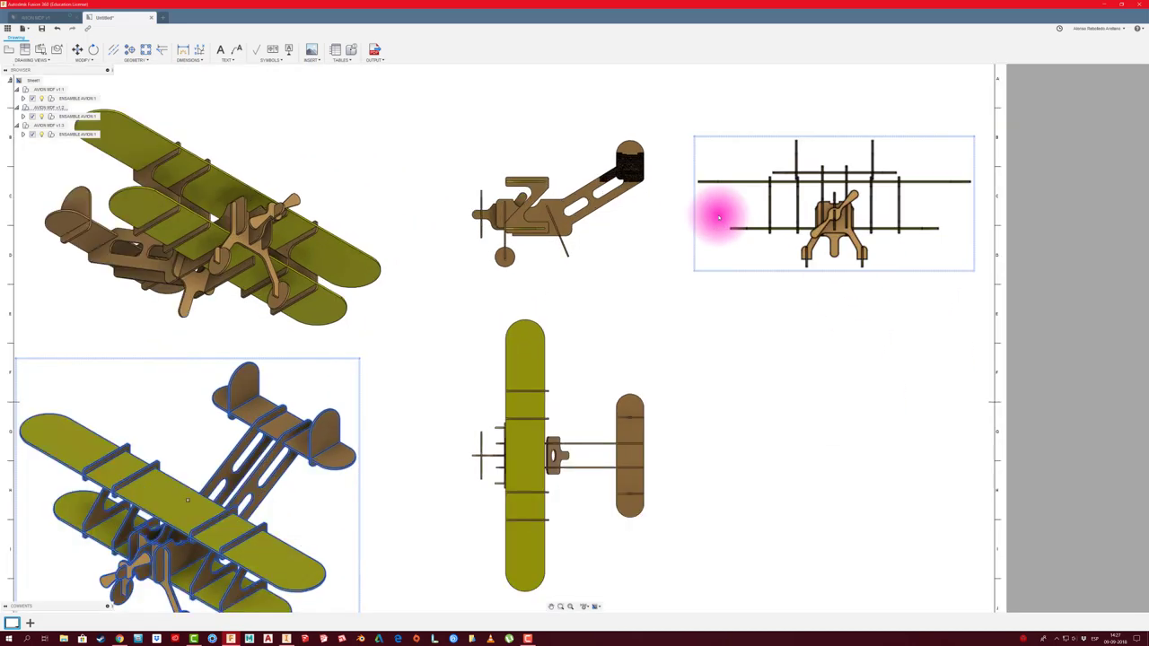
{"action": "scroll", "coordinate": [678, 215], "scroll_direction": "up", "scroll_amount": 2}
{"action": "scroll", "coordinate": [675, 223], "scroll_direction": "down", "scroll_amount": 1}
{"action": "scroll", "coordinate": [718, 305], "scroll_direction": "down", "scroll_amount": 1}
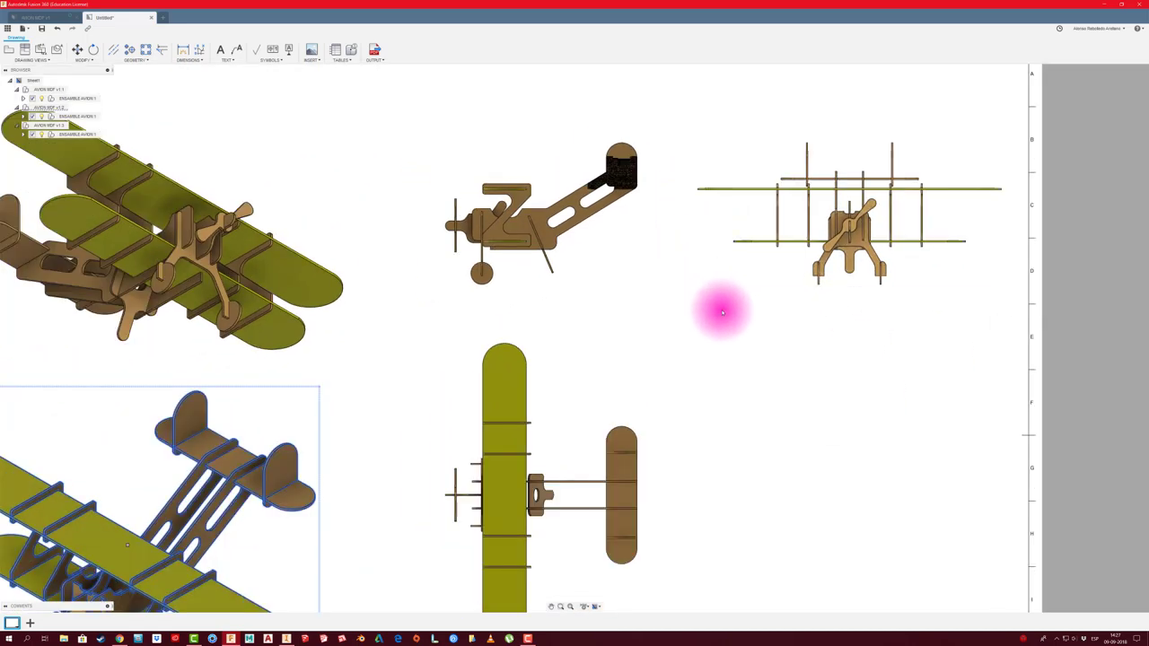
{"action": "scroll", "coordinate": [731, 337], "scroll_direction": "down", "scroll_amount": 2}
{"action": "scroll", "coordinate": [727, 342], "scroll_direction": "down", "scroll_amount": 2}
{"action": "middle_click_drag", "start_coordinate": [727, 342], "coordinate": [706, 327]}
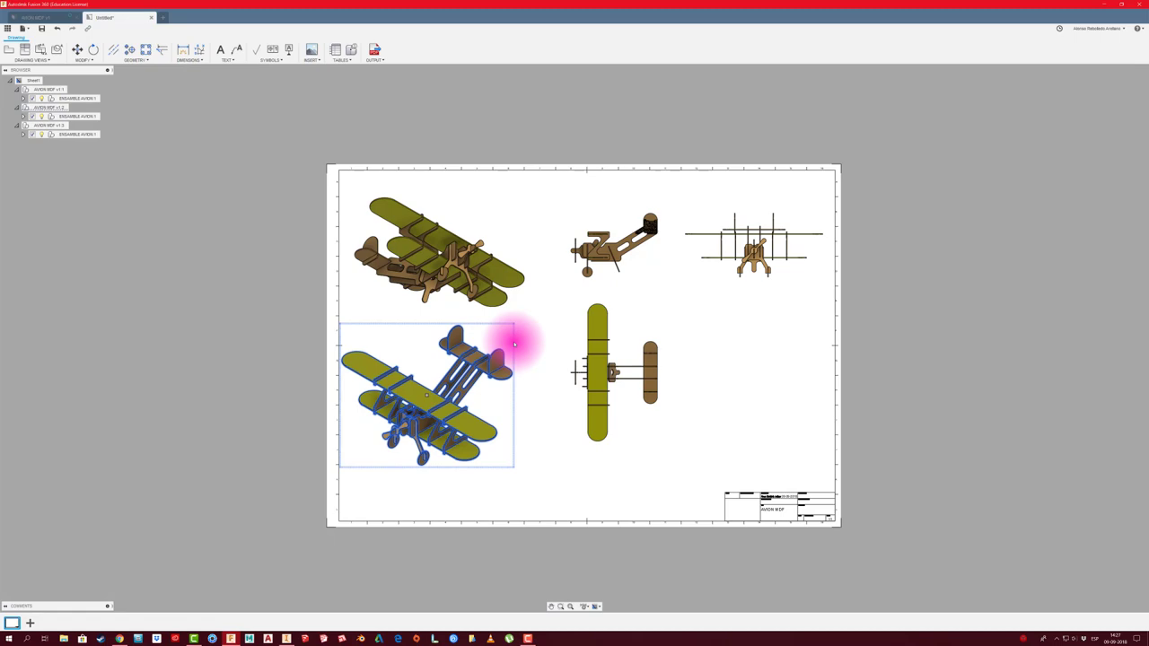
- Insert a Parts List for the lower isometric view just above the title block
{"action": "left_click", "coordinate": [335, 49]}
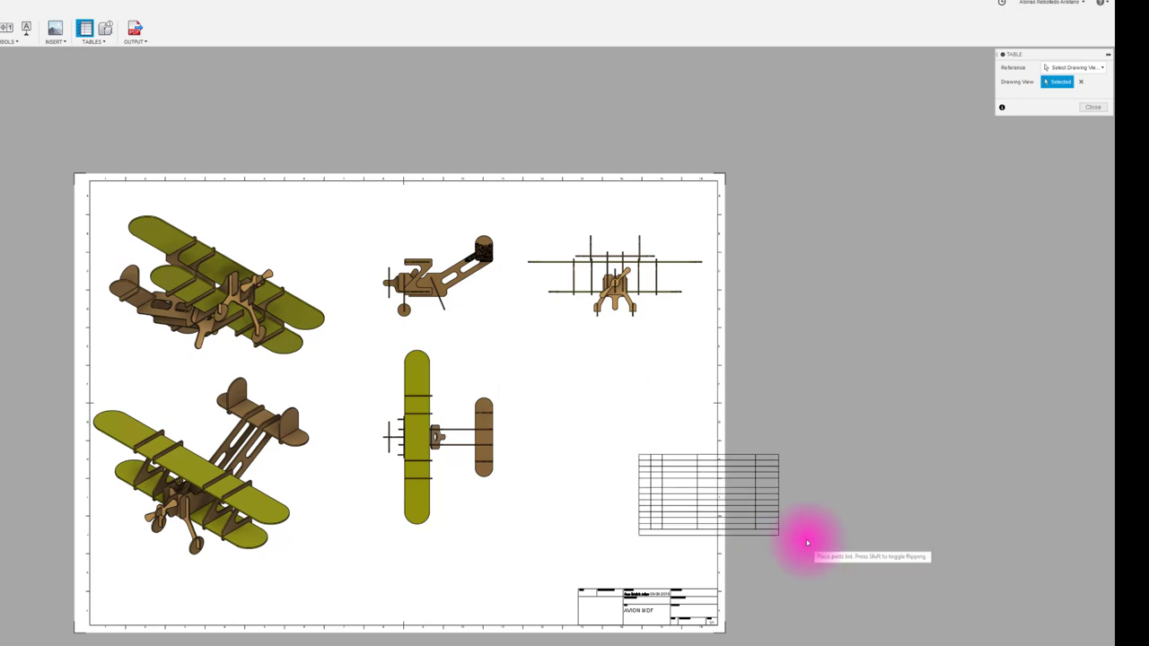
{"action": "scroll", "coordinate": [794, 547], "scroll_direction": "up", "scroll_amount": 3}
{"action": "scroll", "coordinate": [746, 464], "scroll_direction": "up", "scroll_amount": 2}
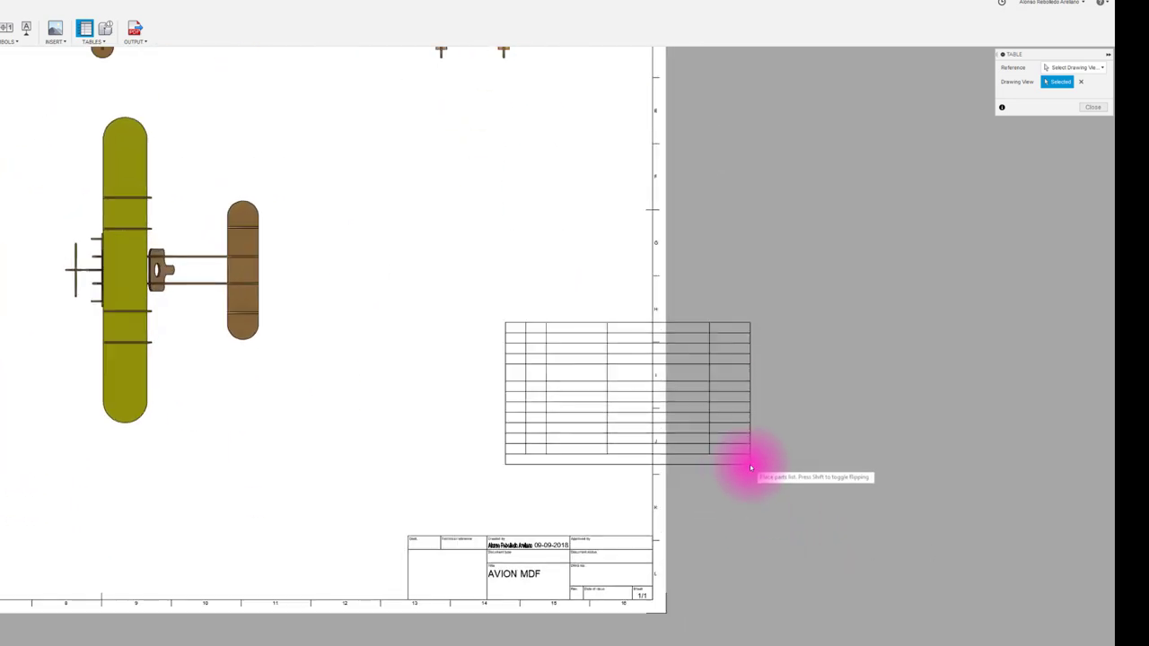
{"action": "scroll", "coordinate": [750, 467], "scroll_direction": "up", "scroll_amount": 2}
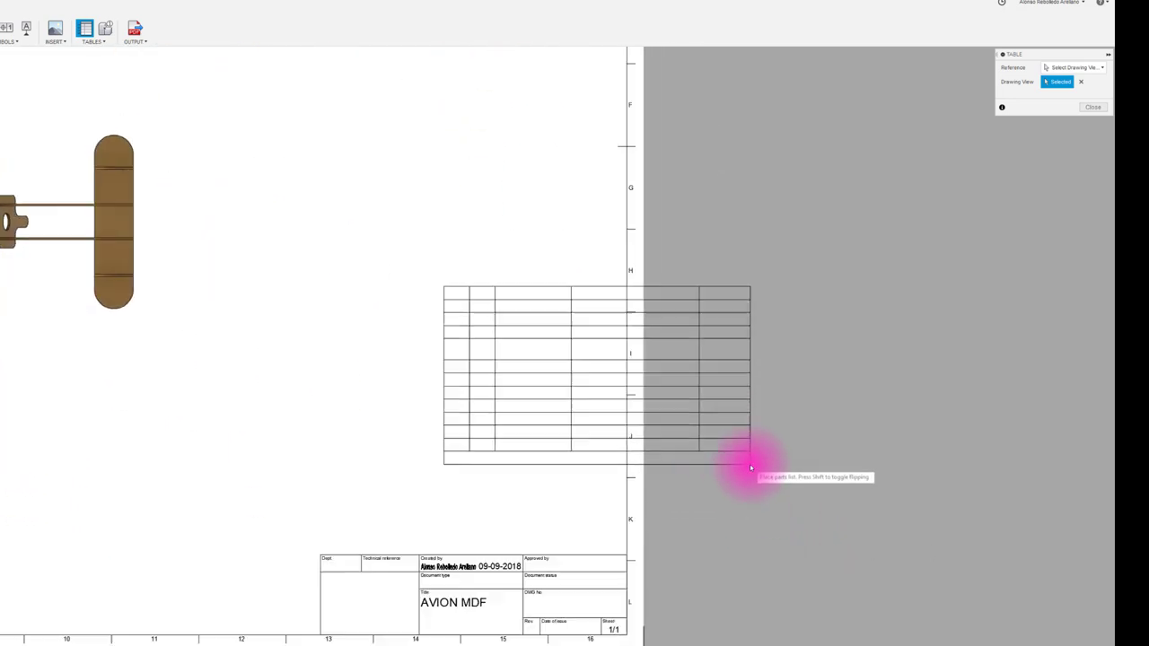
{"action": "left_click", "coordinate": [628, 558]}
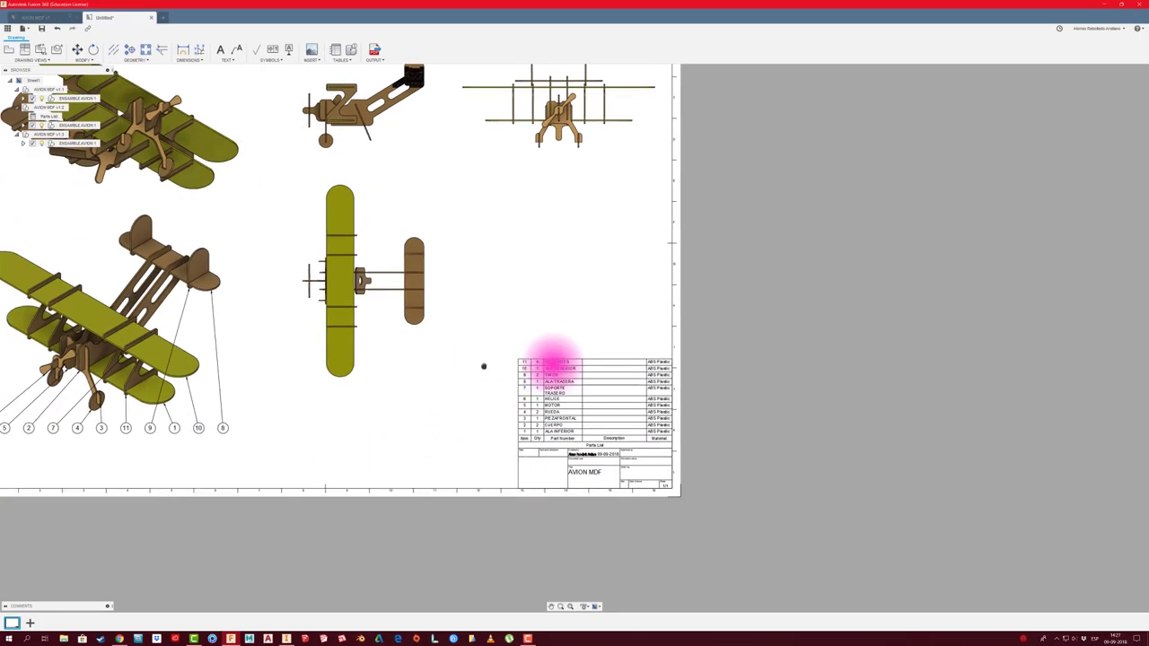
- Move balloon 8 up beside the tail and balloon 9 near the upper tail fin
{"action": "scroll", "coordinate": [575, 368], "scroll_direction": "up", "scroll_amount": 2}
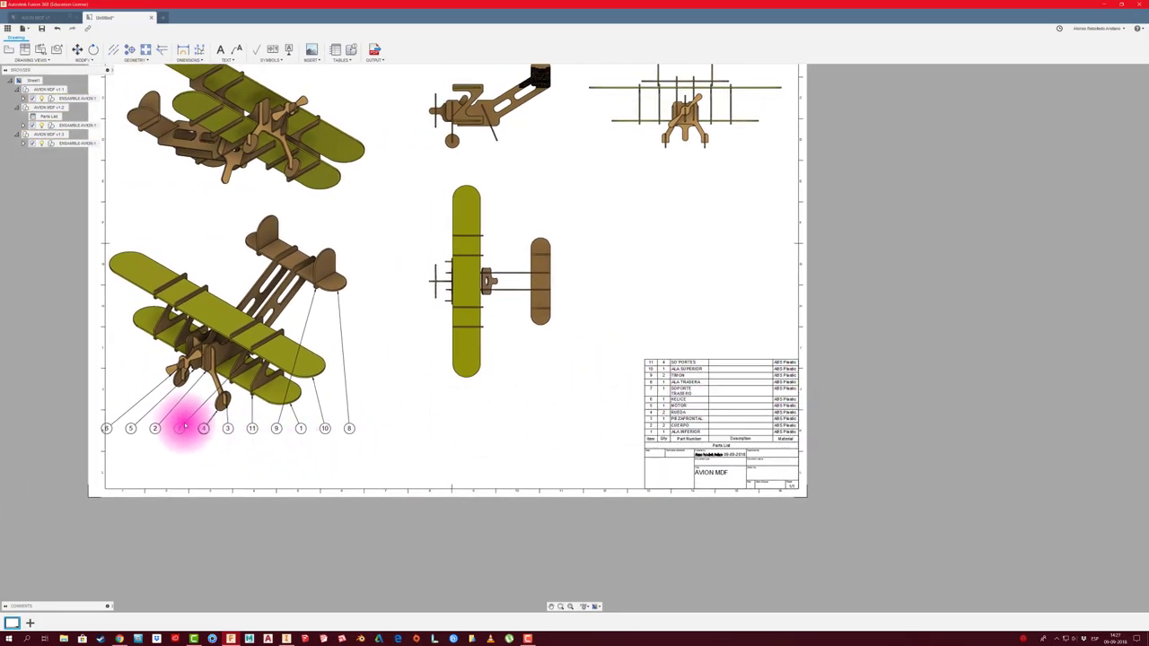
{"action": "scroll", "coordinate": [224, 395], "scroll_direction": "up", "scroll_amount": 3}
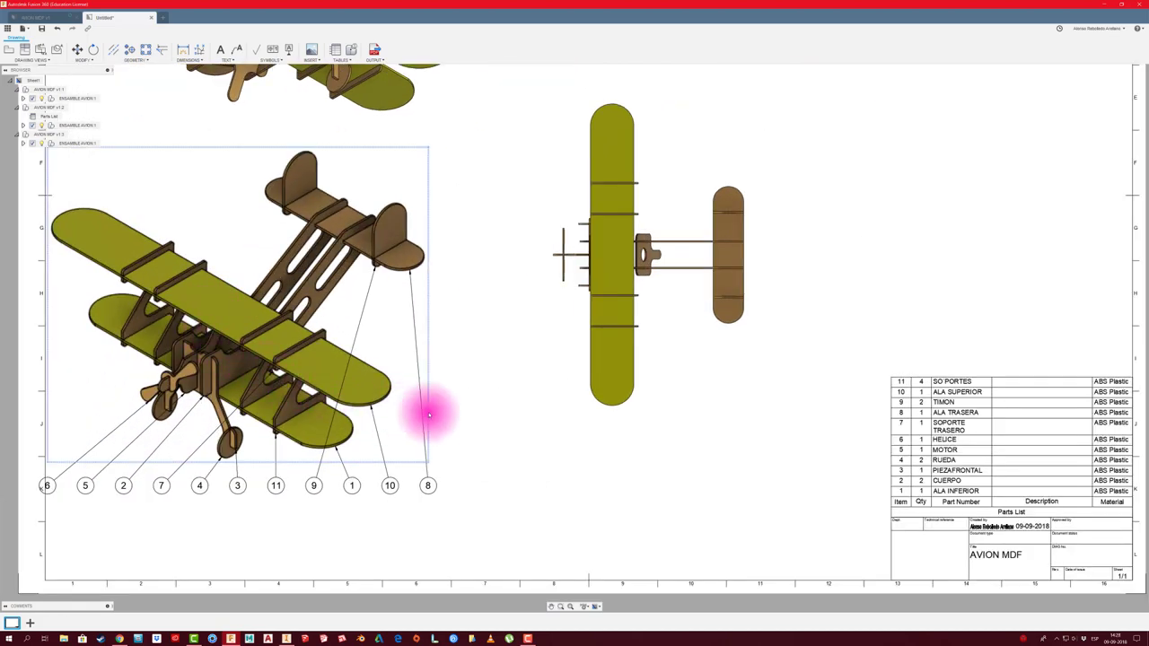
{"action": "scroll", "coordinate": [423, 397], "scroll_direction": "up", "scroll_amount": 1}
{"action": "left_click", "coordinate": [428, 493]}
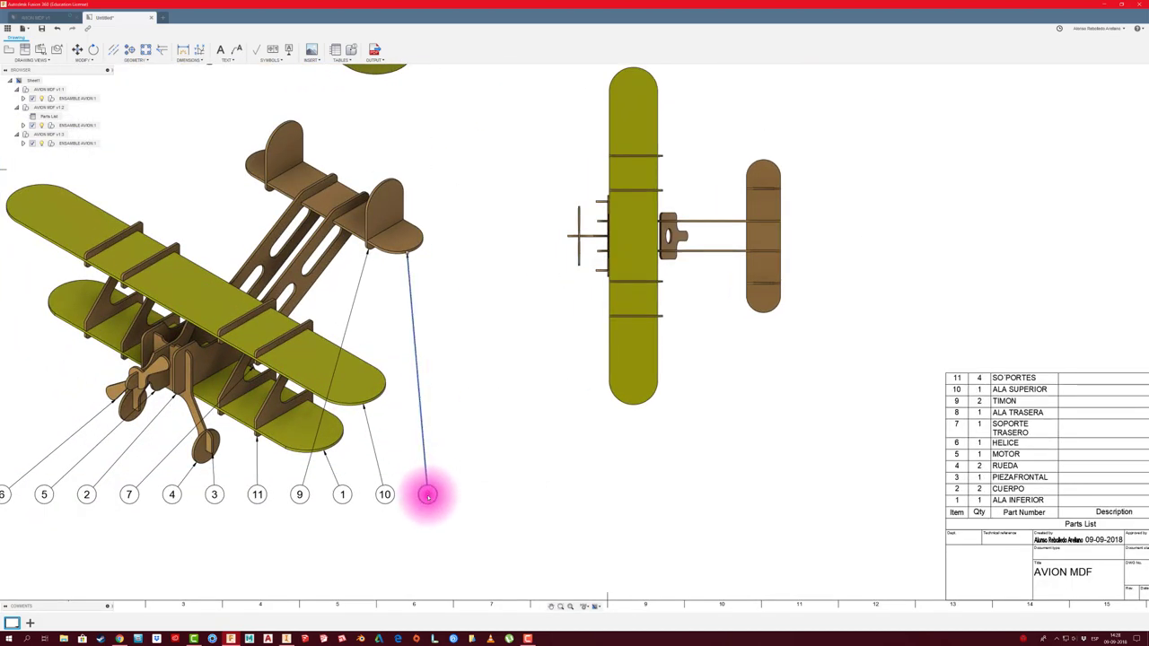
{"action": "left_click_drag", "start_coordinate": [429, 495], "coordinate": [421, 281]}
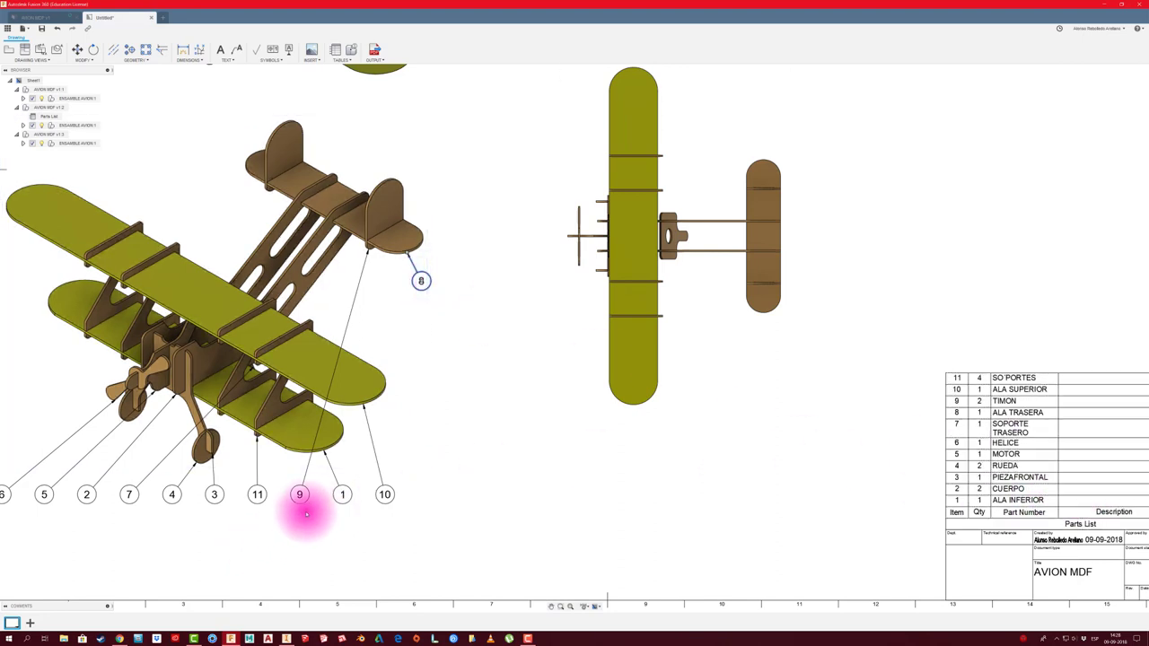
{"action": "mouse_move", "coordinate": [300, 494]}
{"action": "left_mouse_down"}
{"action": "mouse_move", "coordinate": [354, 287]}
{"action": "mouse_move", "coordinate": [440, 168]}
{"action": "left_mouse_up"}
{"action": "scroll", "coordinate": [436, 169], "scroll_direction": "up", "scroll_amount": 2}
{"action": "left_click_drag", "start_coordinate": [365, 259], "coordinate": [406, 192]}
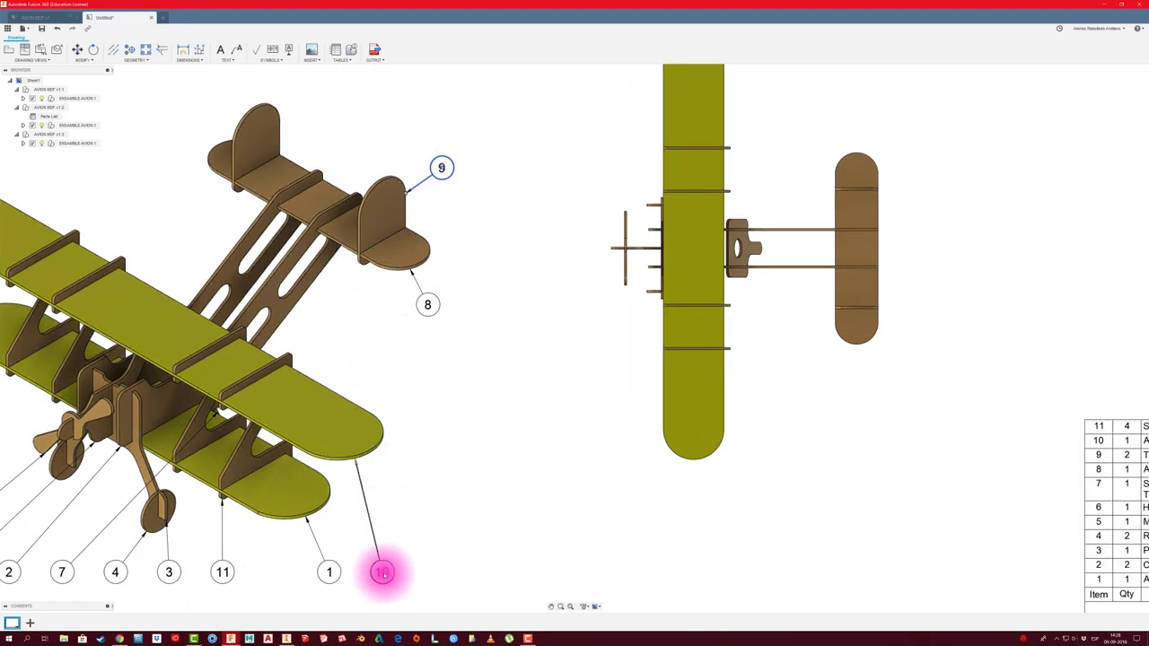
- Move balloon 7 off the bottom row to above the lower isometric view
{"action": "scroll", "coordinate": [563, 400], "scroll_direction": "up", "scroll_amount": 2}
{"action": "scroll", "coordinate": [395, 482], "scroll_direction": "up", "scroll_amount": 2}
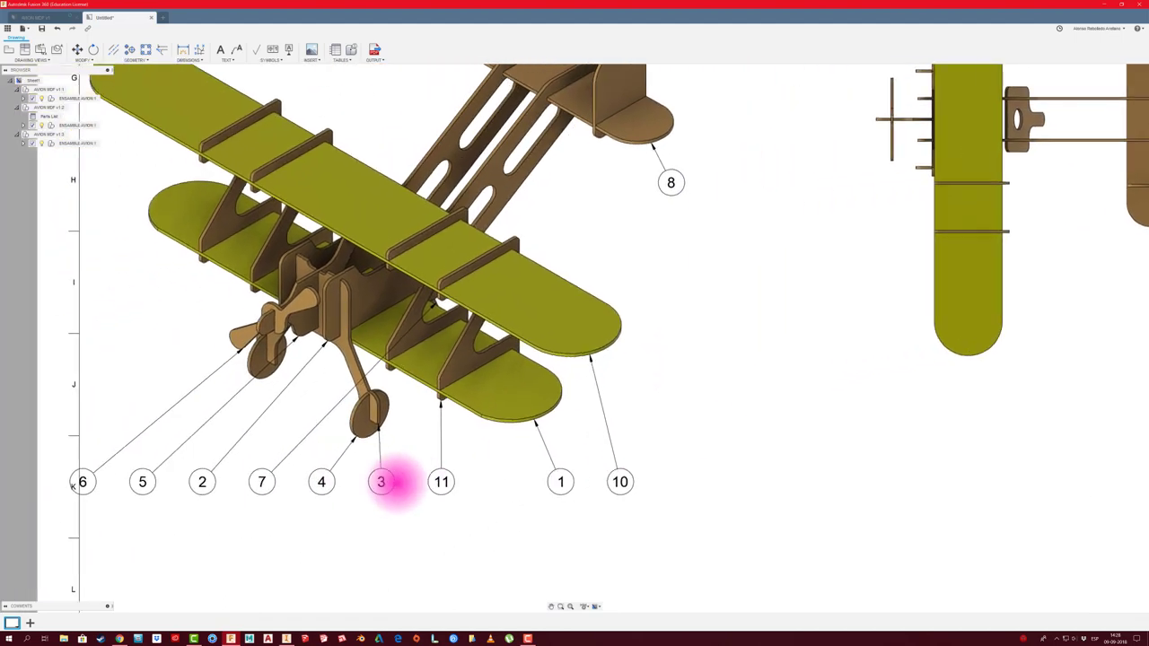
{"action": "scroll", "coordinate": [390, 467], "scroll_direction": "up", "scroll_amount": 1}
{"action": "scroll", "coordinate": [326, 479], "scroll_direction": "up", "scroll_amount": 1}
{"action": "scroll", "coordinate": [328, 485], "scroll_direction": "down", "scroll_amount": 1}
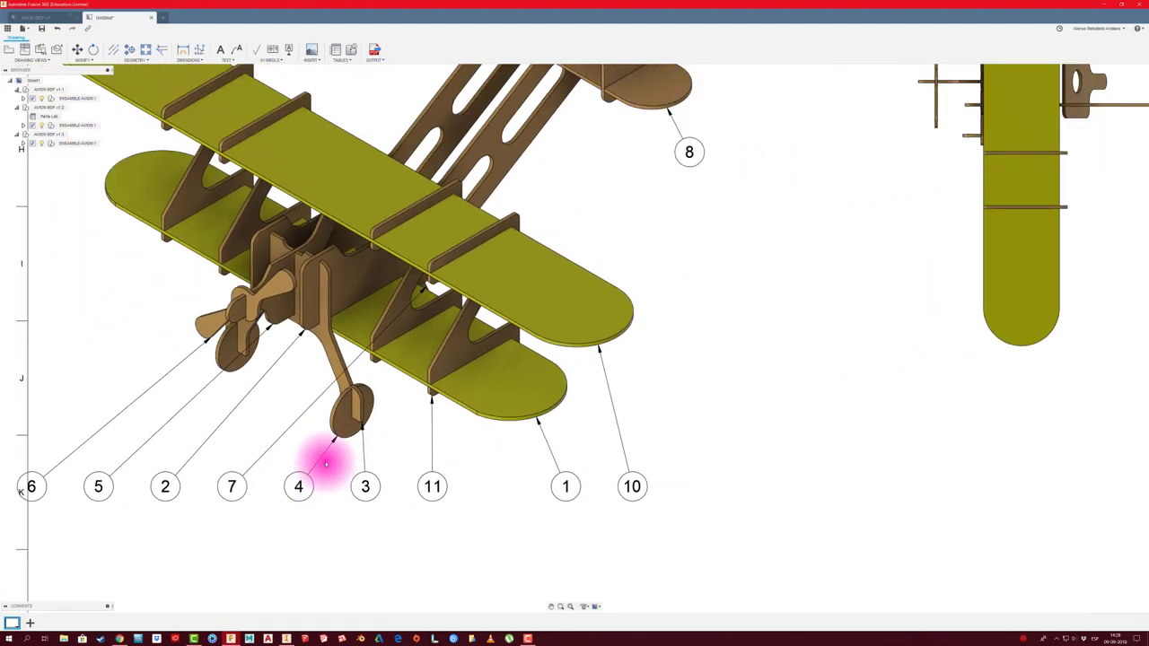
{"action": "scroll", "coordinate": [282, 479], "scroll_direction": "down", "scroll_amount": 2}
{"action": "scroll", "coordinate": [329, 431], "scroll_direction": "down", "scroll_amount": 1}
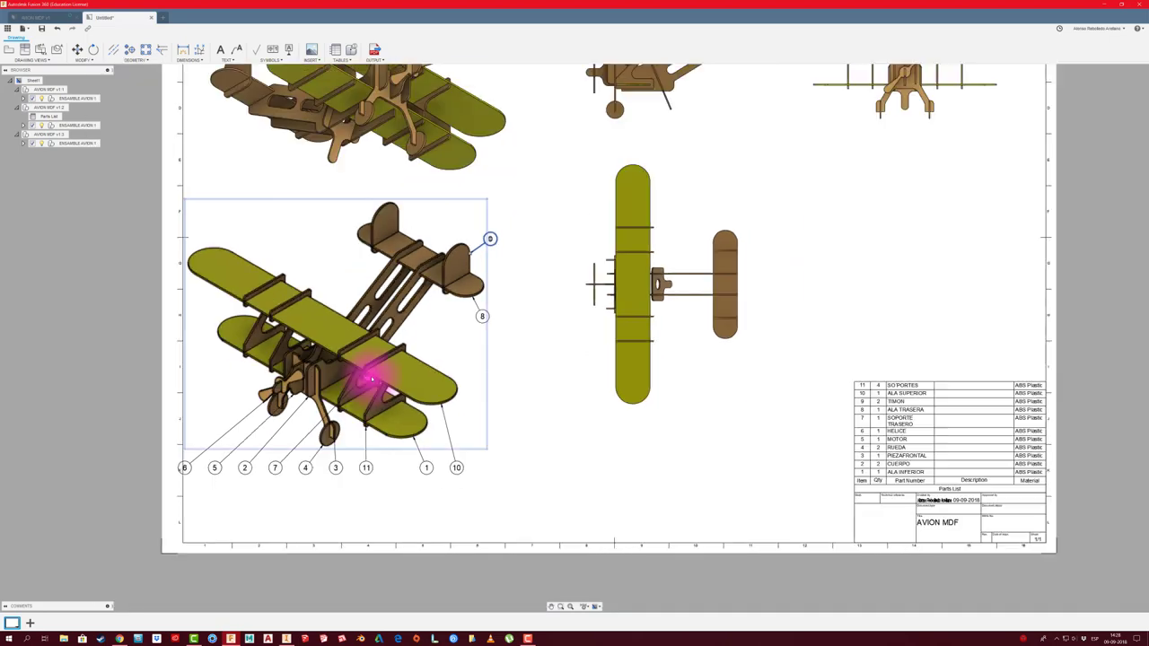
{"action": "scroll", "coordinate": [372, 380], "scroll_direction": "up", "scroll_amount": 1}
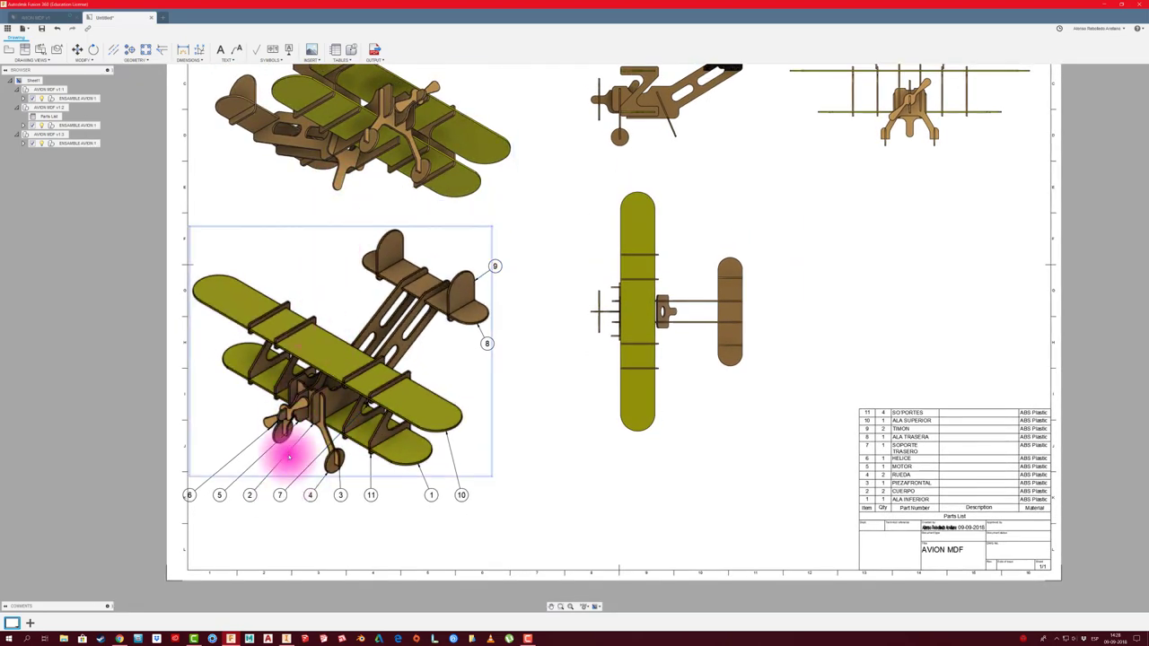
{"action": "left_click_drag", "start_coordinate": [280, 495], "coordinate": [317, 207]}
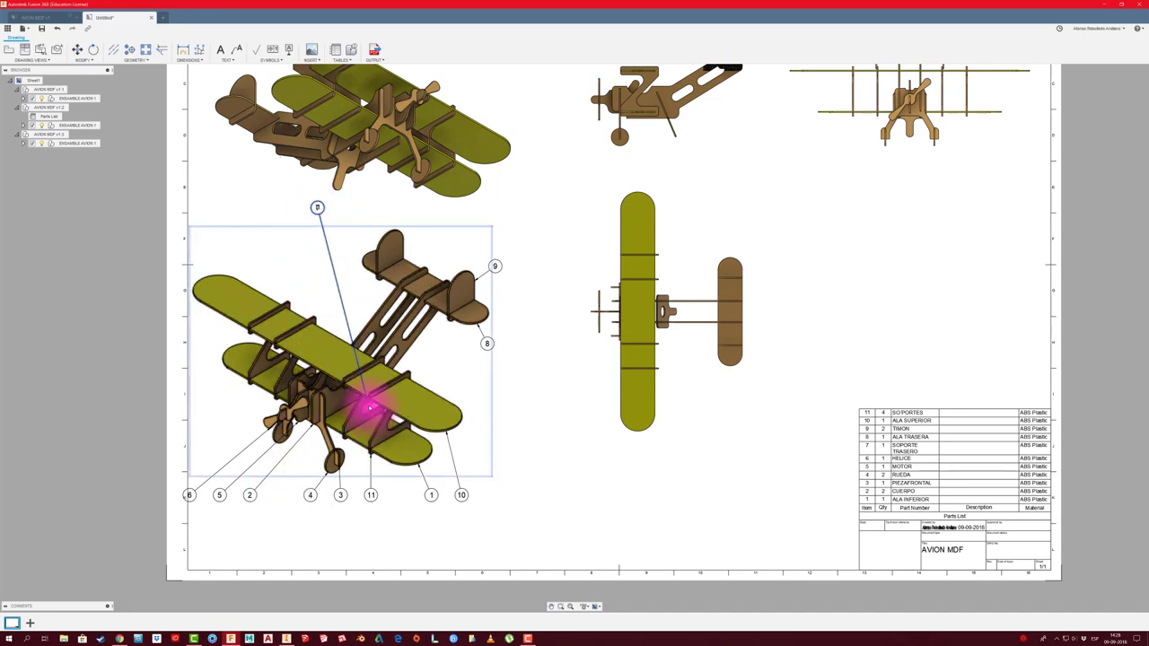
{"action": "left_click_drag", "start_coordinate": [370, 403], "coordinate": [338, 189]}
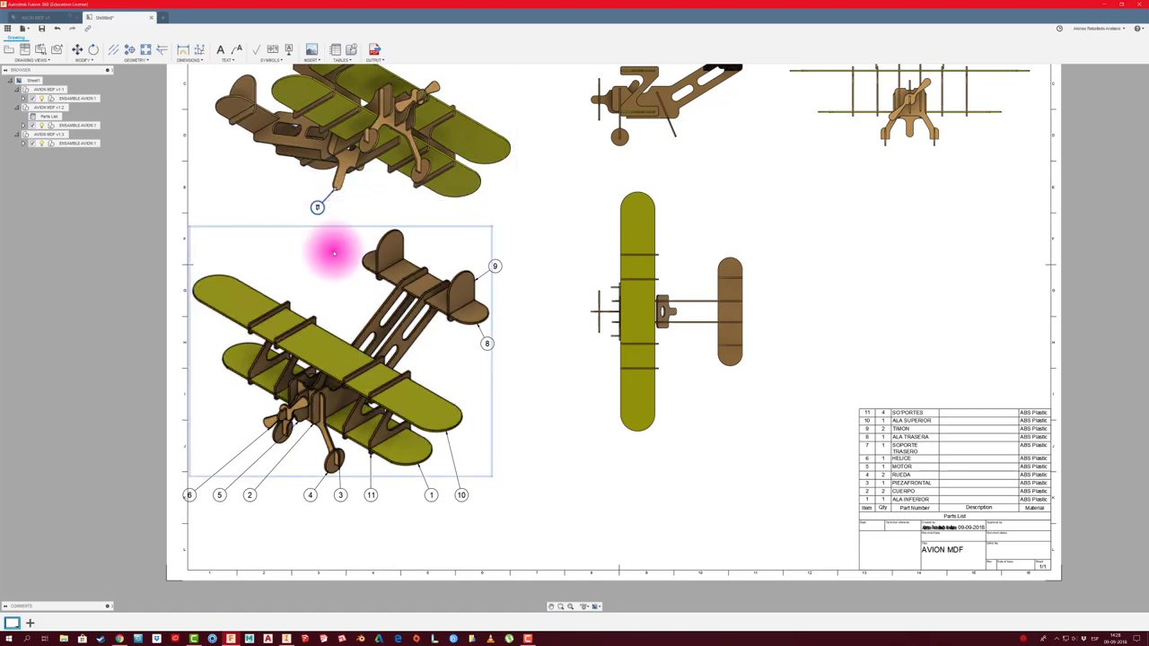
- Place balloon 6 left of the propeller with its leader attached to the propeller
{"action": "scroll", "coordinate": [249, 494], "scroll_direction": "up", "scroll_amount": 1}
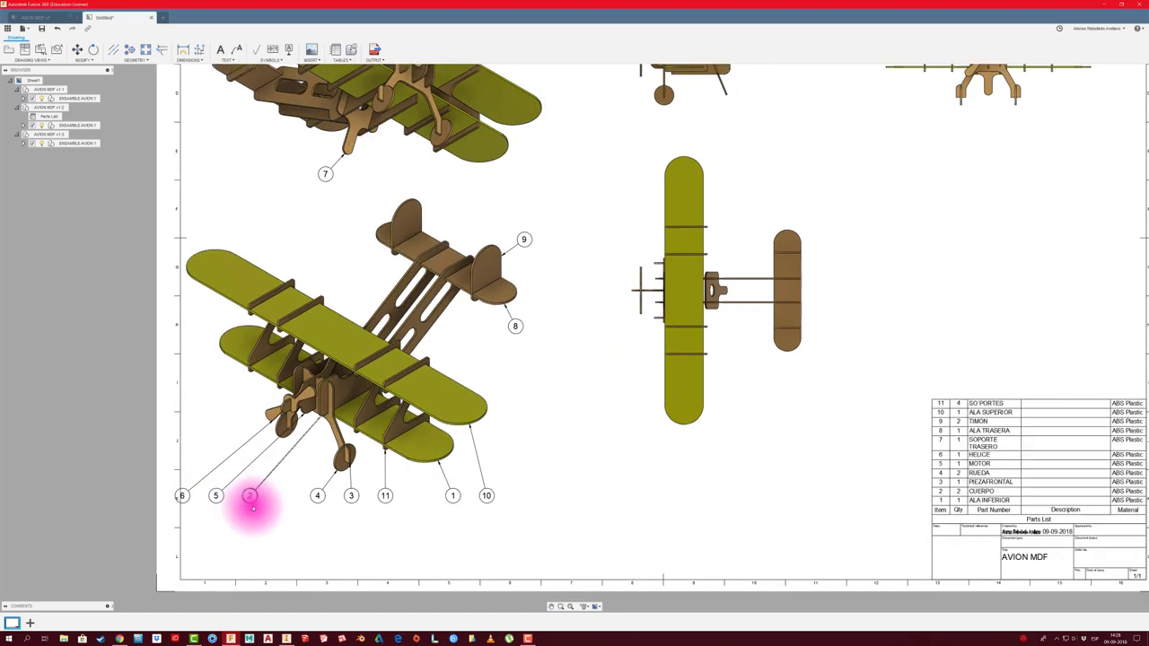
{"action": "scroll", "coordinate": [251, 502], "scroll_direction": "up", "scroll_amount": 2}
{"action": "scroll", "coordinate": [256, 507], "scroll_direction": "down", "scroll_amount": 2}
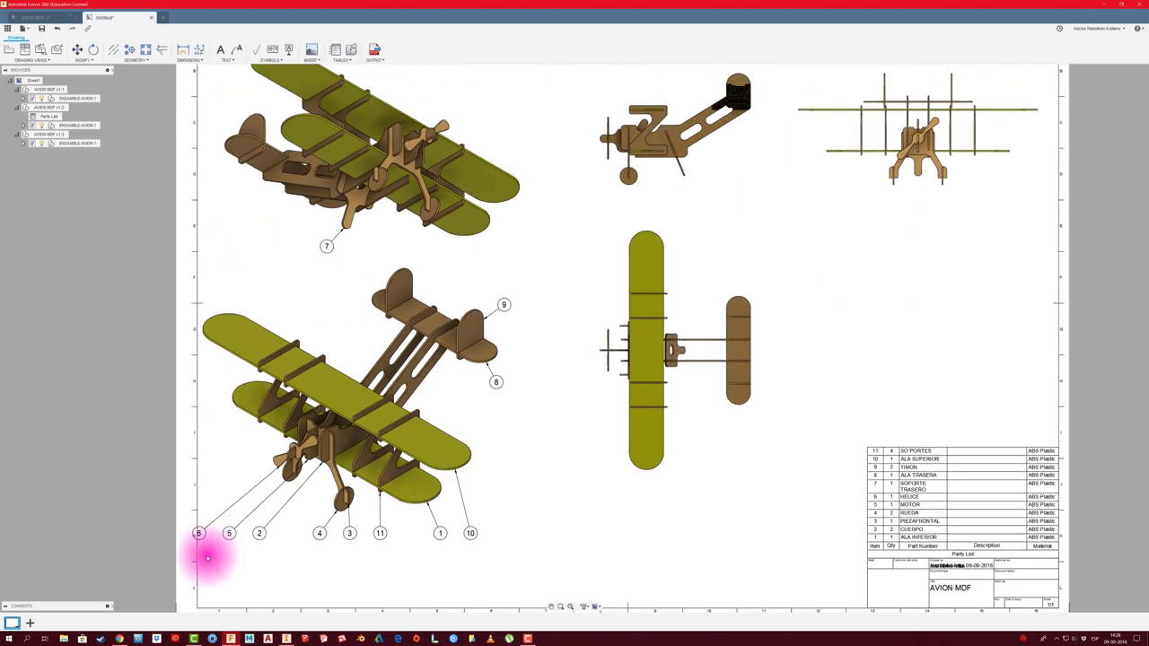
{"action": "scroll", "coordinate": [202, 539], "scroll_direction": "up", "scroll_amount": 1}
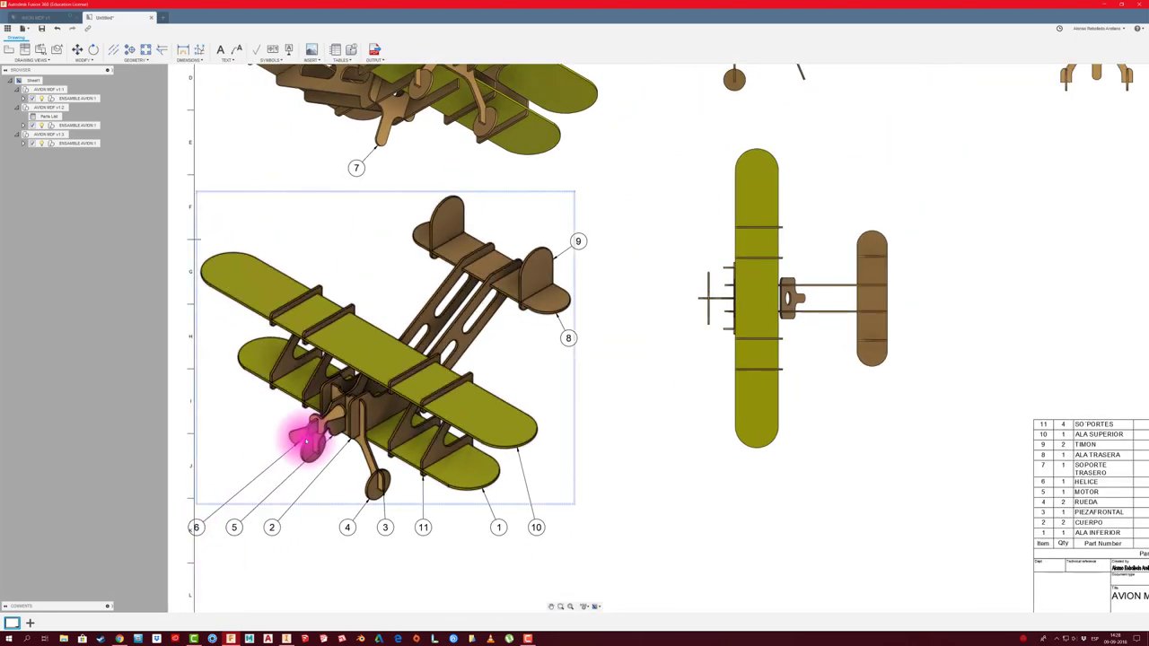
{"action": "scroll", "coordinate": [296, 440], "scroll_direction": "up", "scroll_amount": 2}
{"action": "scroll", "coordinate": [260, 458], "scroll_direction": "up", "scroll_amount": 2}
{"action": "scroll", "coordinate": [269, 483], "scroll_direction": "down", "scroll_amount": 3}
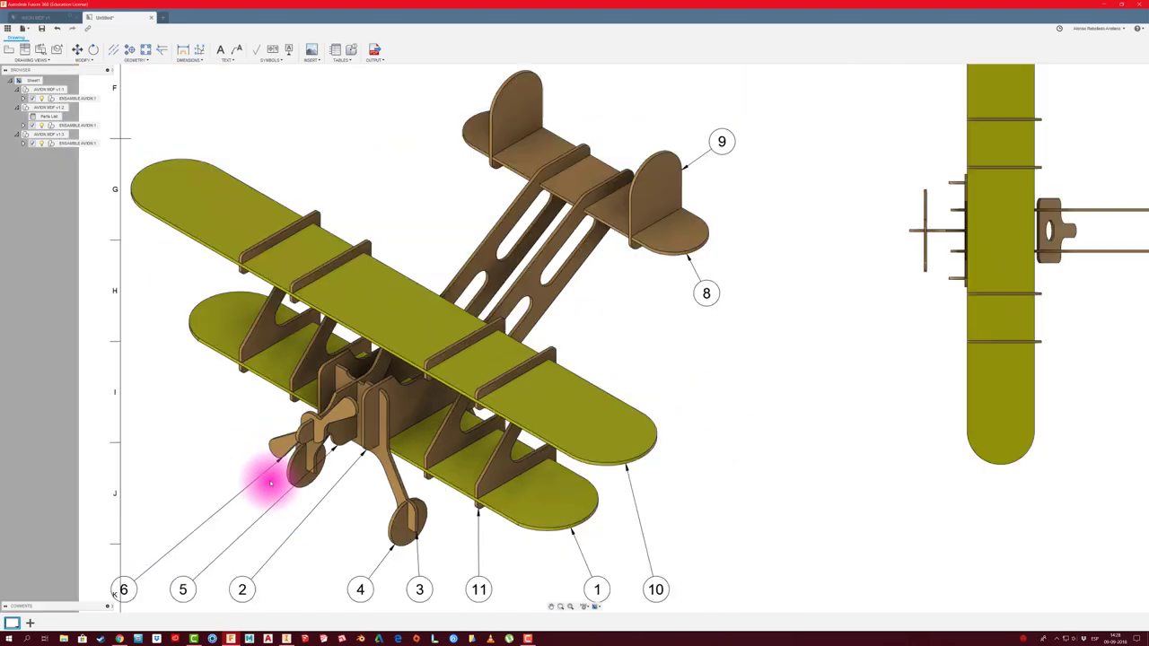
{"action": "scroll", "coordinate": [267, 477], "scroll_direction": "down", "scroll_amount": 1}
{"action": "left_click_drag", "start_coordinate": [140, 578], "coordinate": [217, 431]}
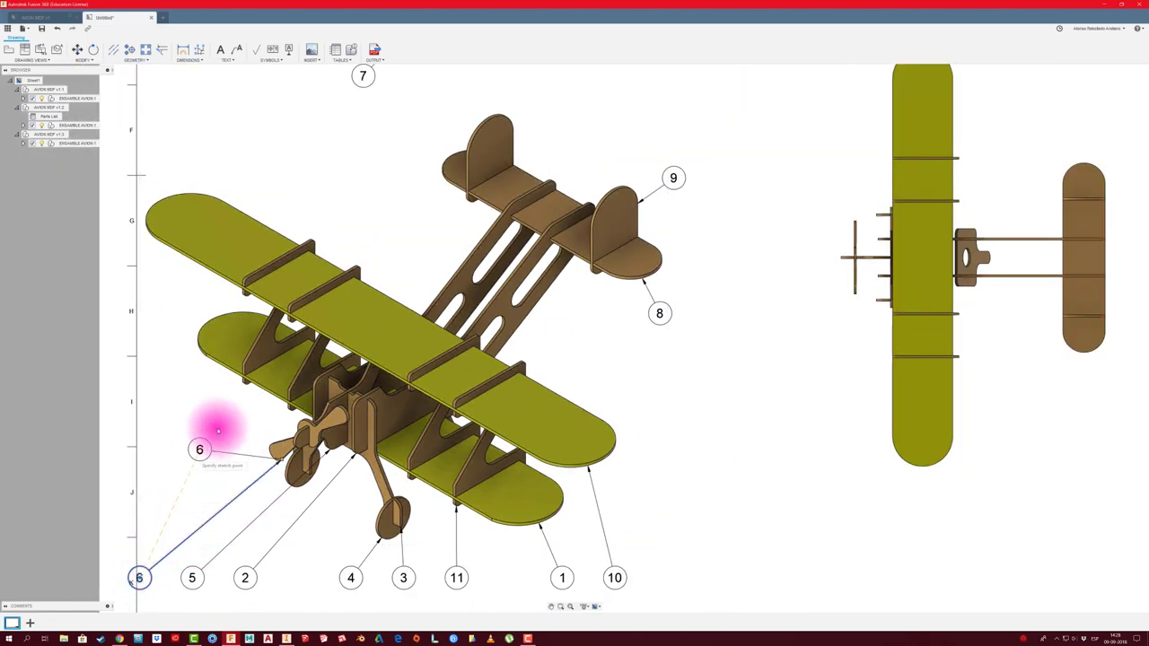
{"action": "left_click", "coordinate": [219, 427]}
{"action": "scroll", "coordinate": [248, 445], "scroll_direction": "up", "scroll_amount": 2}
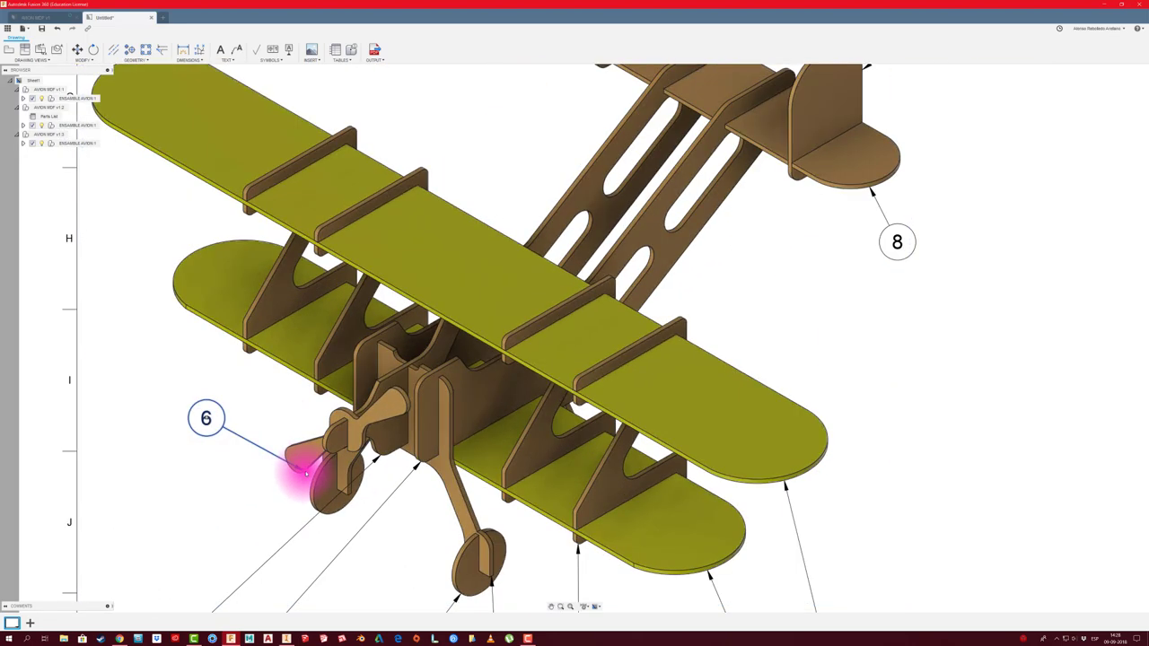
{"action": "left_click", "coordinate": [289, 456]}
- Move balloon 2 beside the fuselage struts and fix its leader end on the fuselage
{"action": "scroll", "coordinate": [260, 469], "scroll_direction": "down", "scroll_amount": 1}
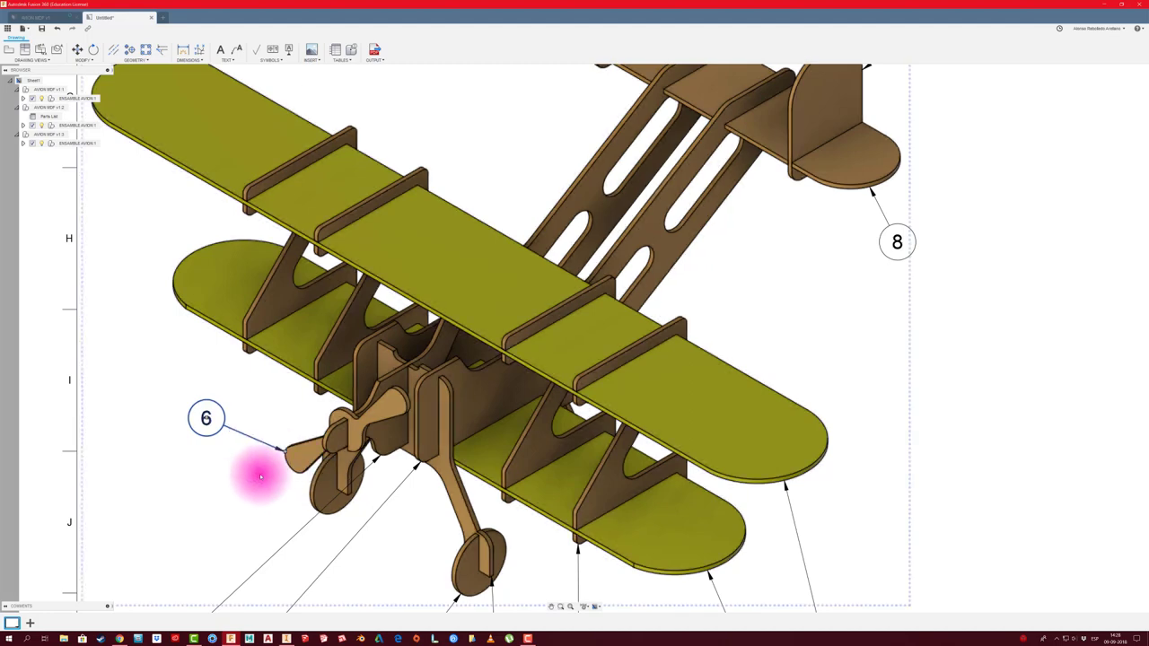
{"action": "scroll", "coordinate": [236, 487], "scroll_direction": "down", "scroll_amount": 2}
{"action": "middle_click_drag", "start_coordinate": [236, 487], "coordinate": [249, 425]}
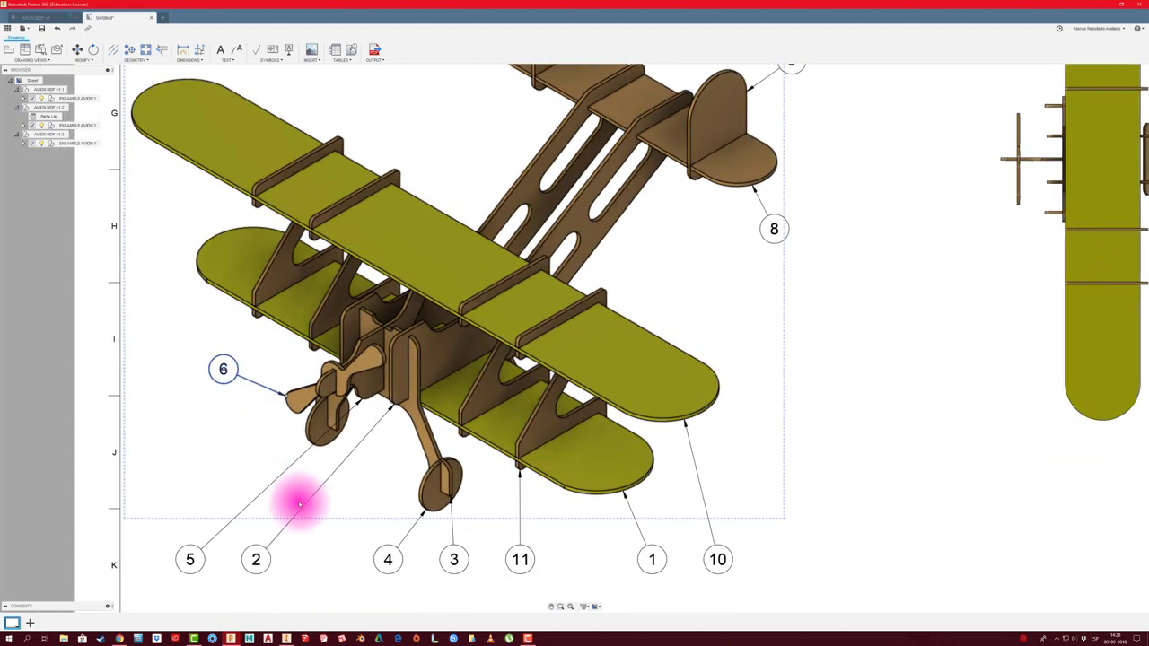
{"action": "scroll", "coordinate": [508, 475], "scroll_direction": "down", "scroll_amount": 2}
{"action": "scroll", "coordinate": [708, 464], "scroll_direction": "down", "scroll_amount": 2}
{"action": "scroll", "coordinate": [727, 464], "scroll_direction": "down", "scroll_amount": 1}
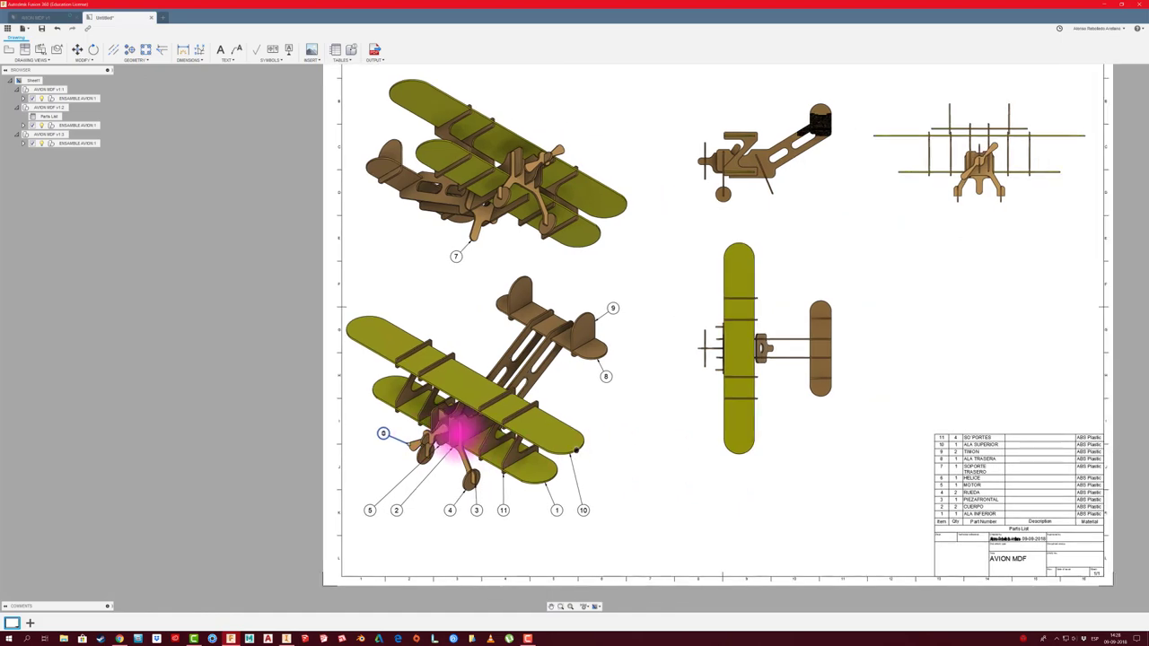
{"action": "middle_click_drag", "start_coordinate": [458, 433], "coordinate": [242, 404]}
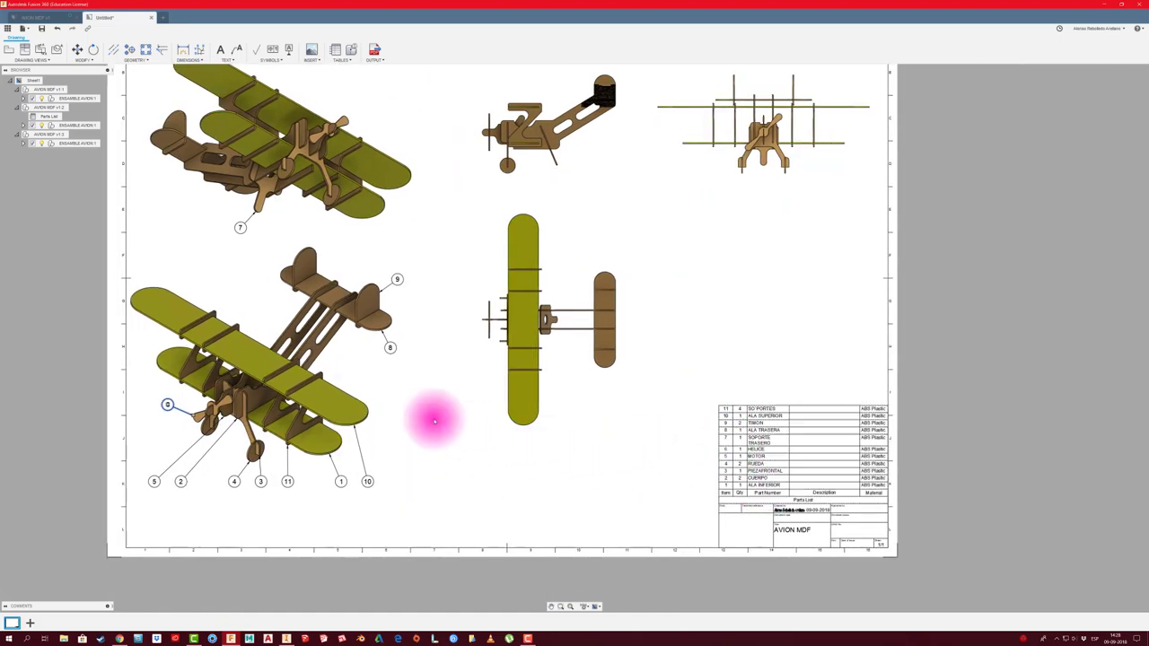
{"action": "middle_click_drag", "start_coordinate": [457, 426], "coordinate": [503, 451]}
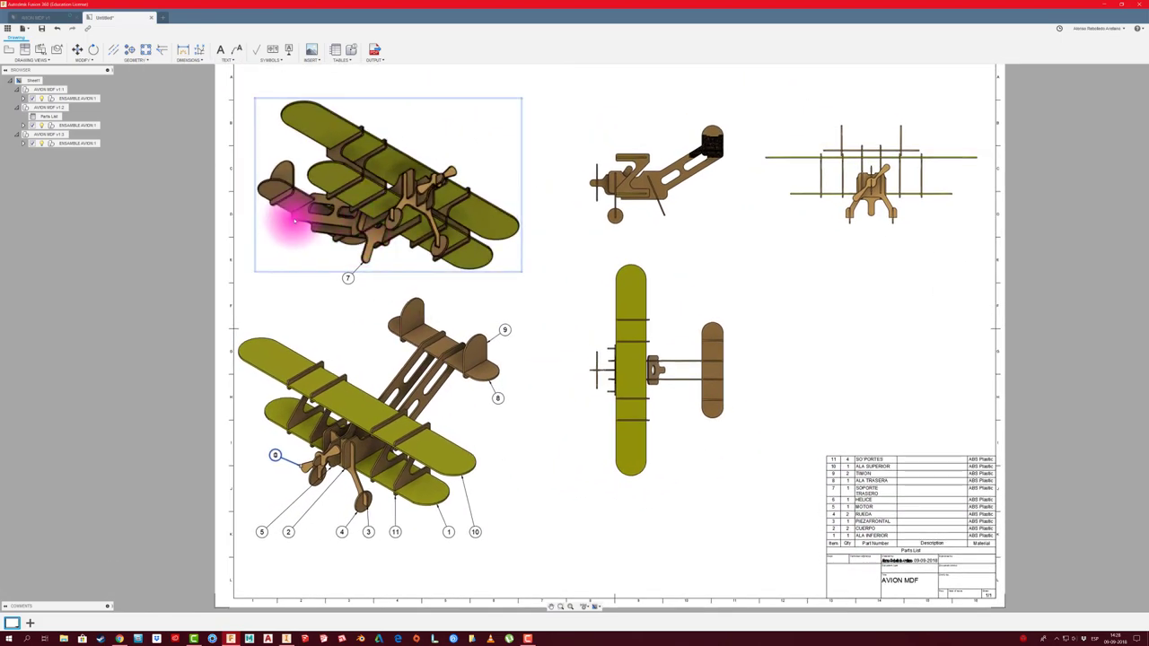
{"action": "scroll", "coordinate": [359, 499], "scroll_direction": "up", "scroll_amount": 1}
{"action": "scroll", "coordinate": [333, 504], "scroll_direction": "up", "scroll_amount": 2}
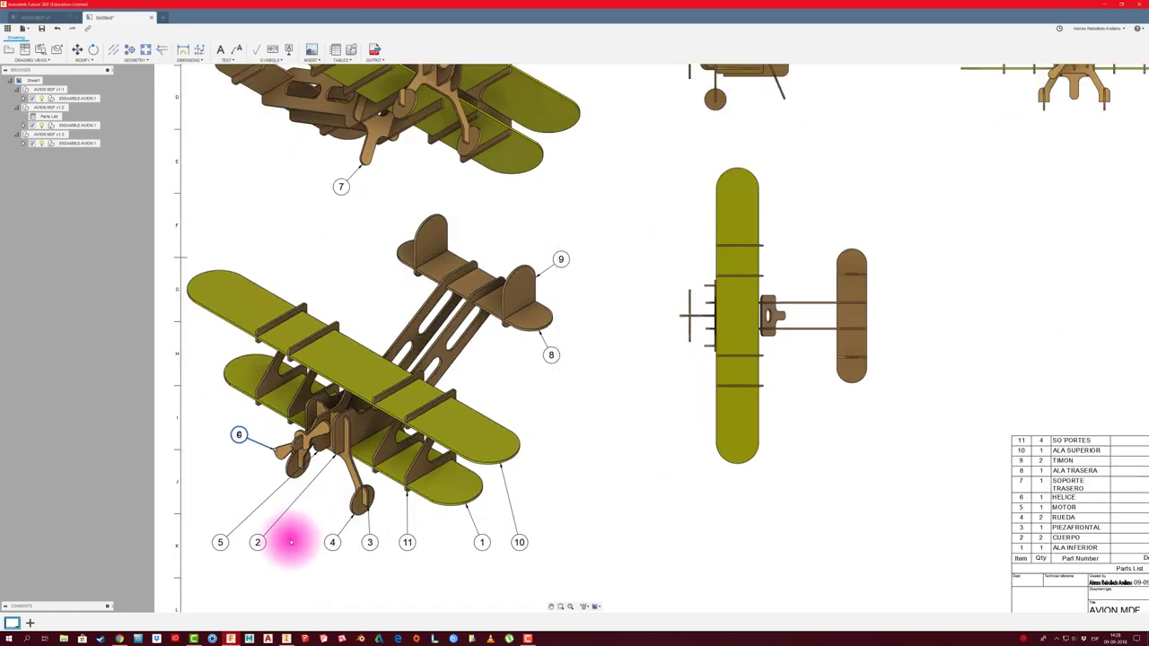
{"action": "left_click_drag", "start_coordinate": [257, 542], "coordinate": [500, 369]}
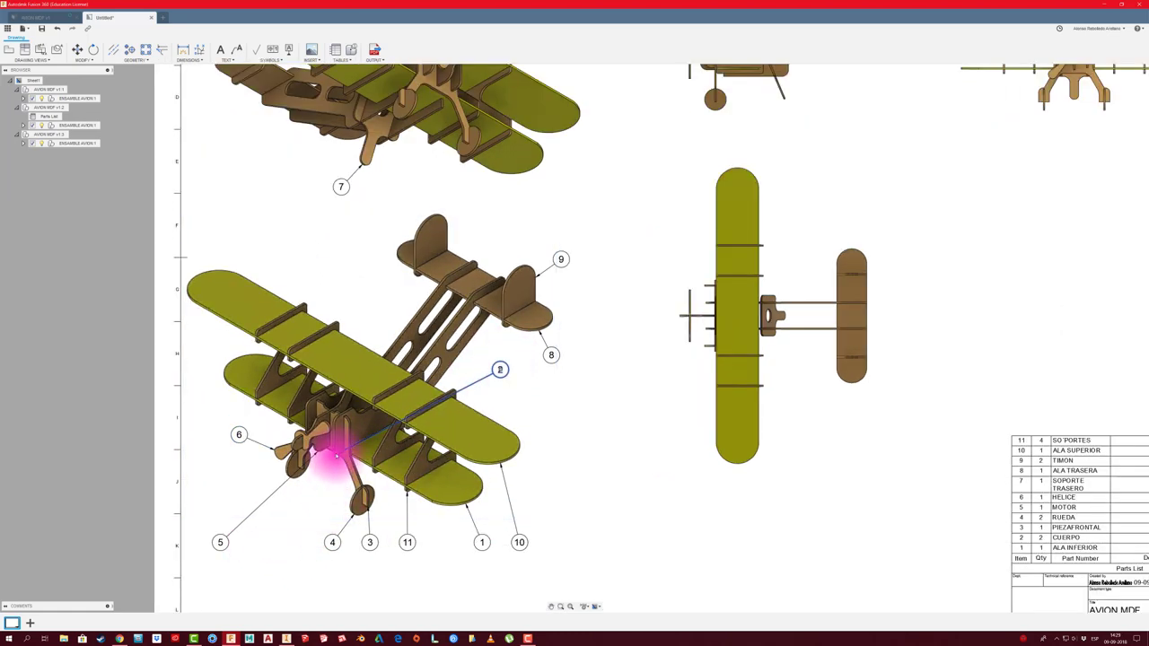
{"action": "left_click", "coordinate": [336, 456]}
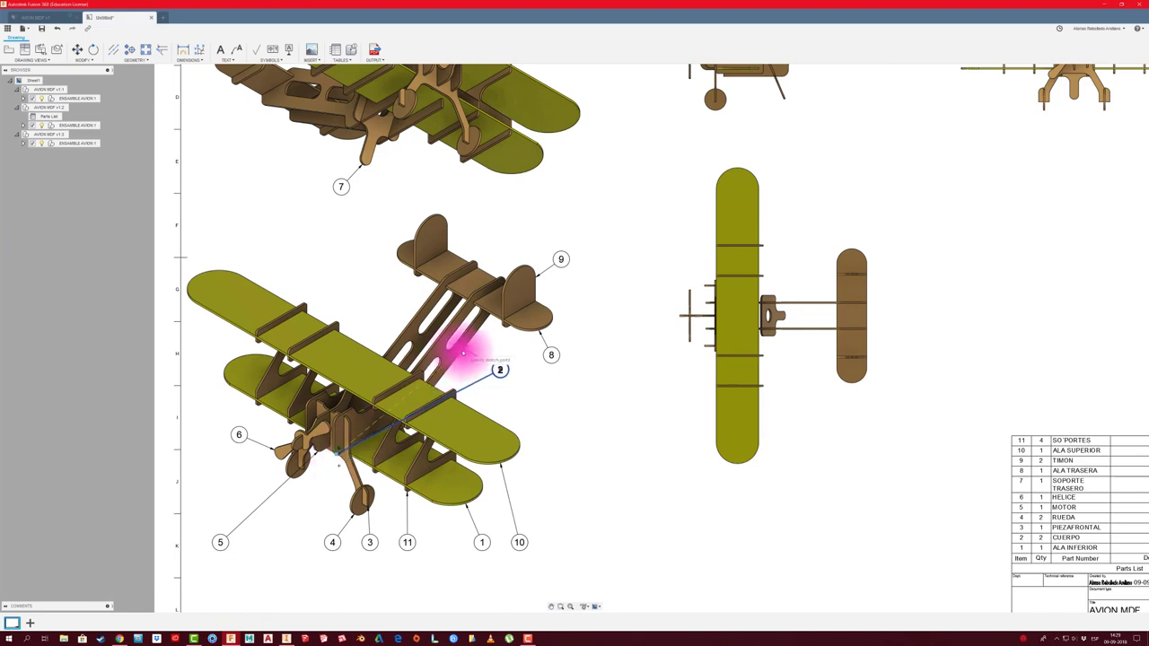
{"action": "left_click", "coordinate": [463, 354]}
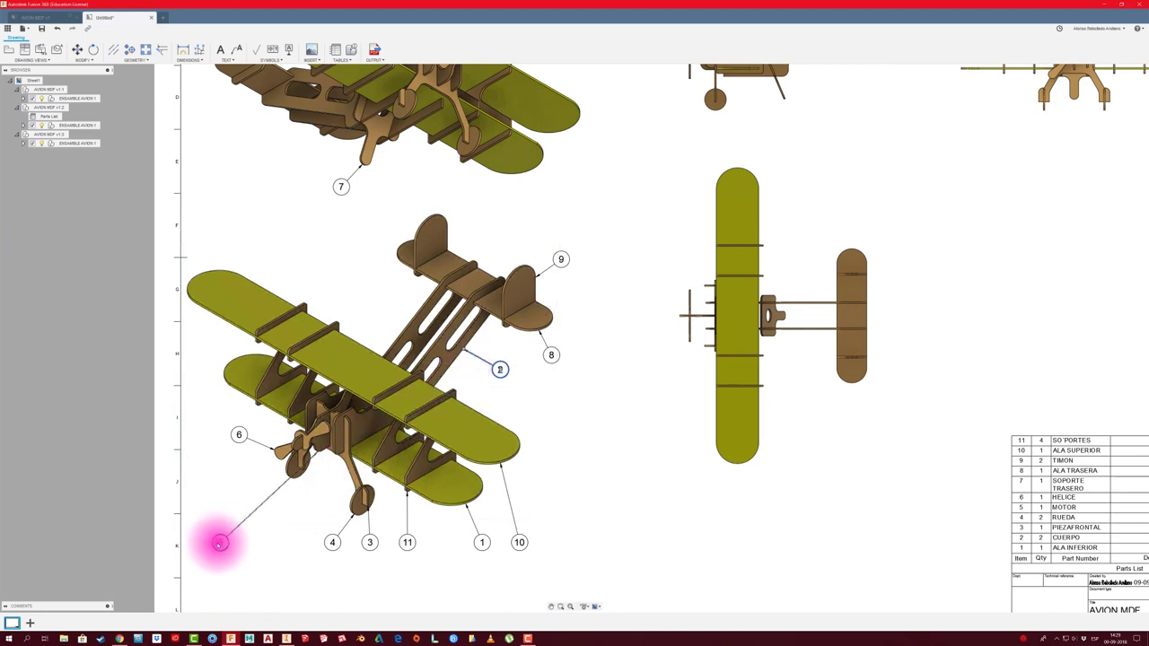
- Relocate balloon 5 closer to the propeller, under it
{"action": "left_click", "coordinate": [220, 542]}
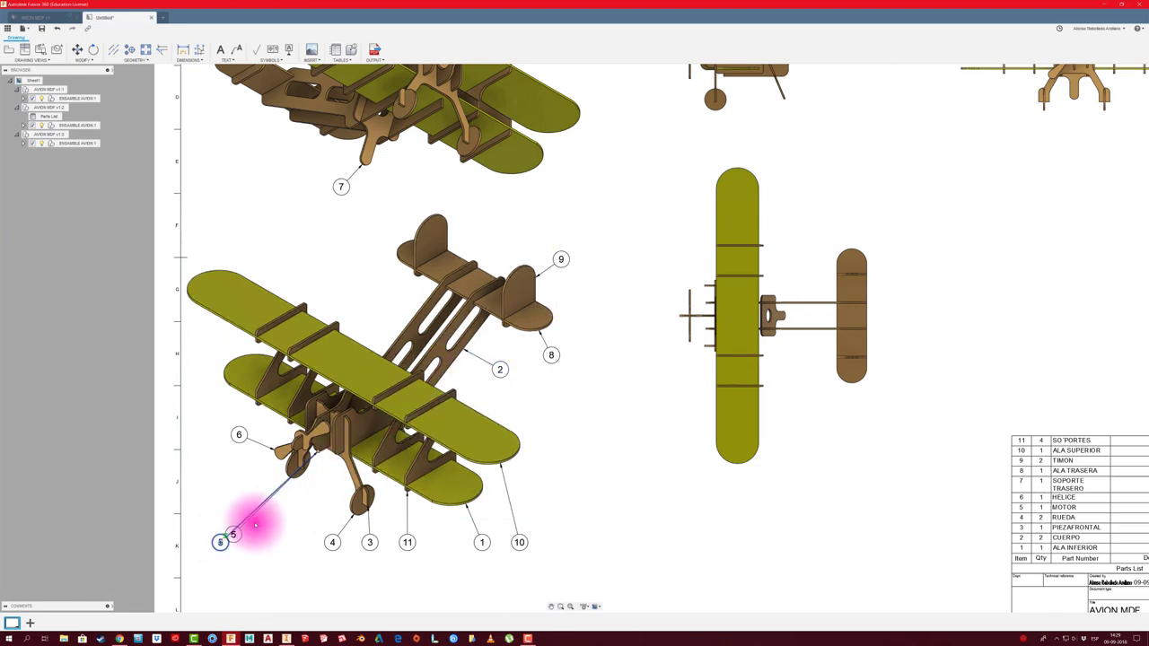
{"action": "left_click", "coordinate": [311, 498]}
{"action": "scroll", "coordinate": [233, 534], "scroll_direction": "down", "scroll_amount": 2}
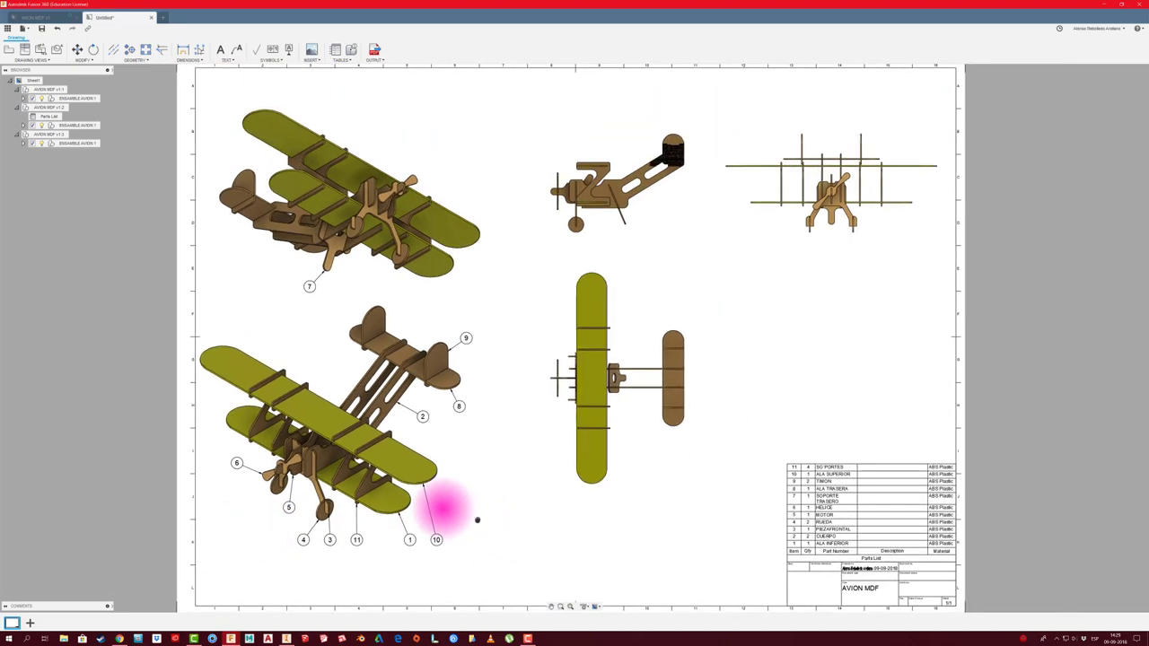
{"action": "scroll", "coordinate": [439, 508], "scroll_direction": "down", "scroll_amount": 2}
- Save the drawing as 'AVION MDF Drawing'
{"action": "middle_click_drag", "start_coordinate": [432, 496], "coordinate": [435, 508]}
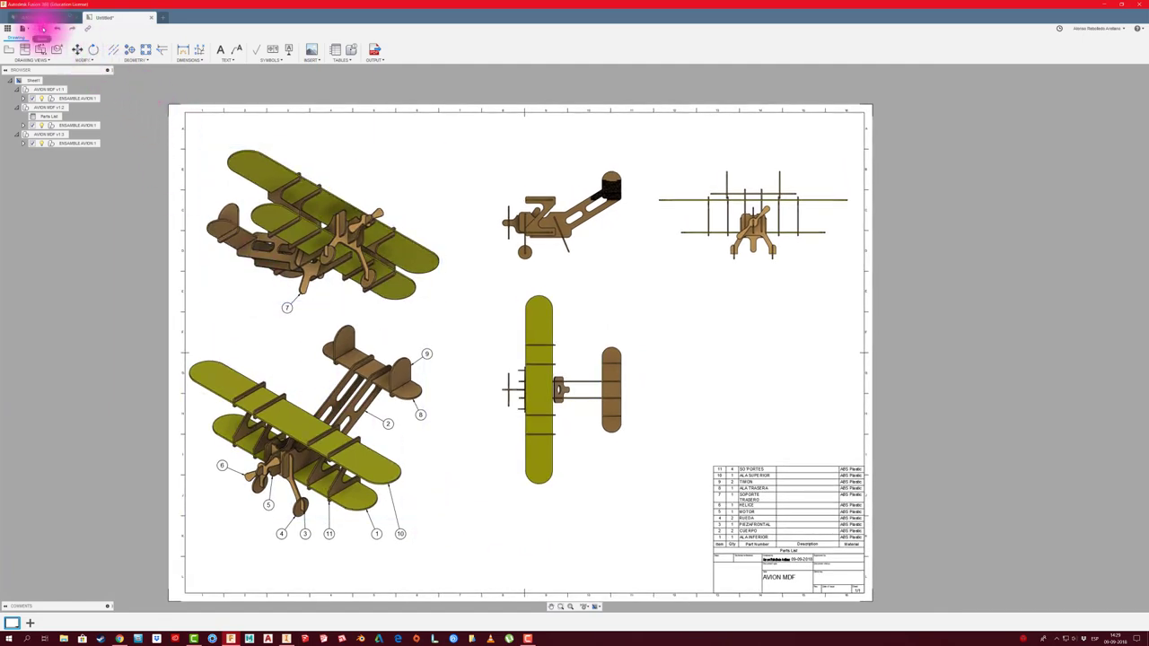
{"action": "left_click", "coordinate": [42, 29]}
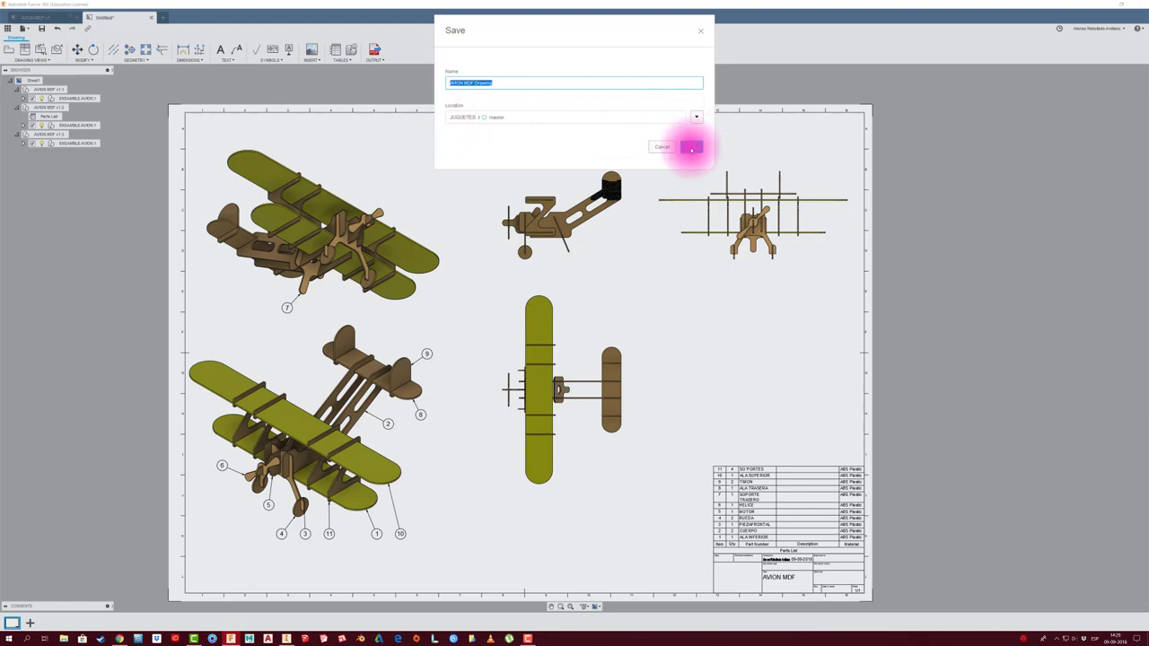
{"action": "left_click", "coordinate": [692, 148]}
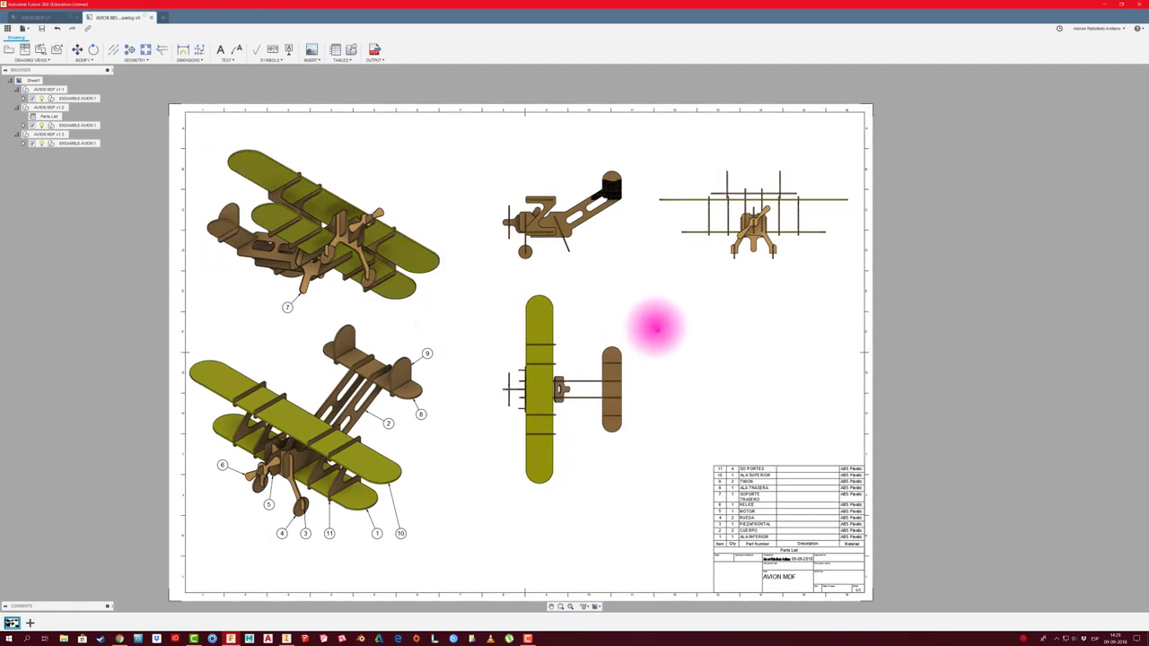
- Go back to the AVION MDF v1 airplane design
{"action": "middle_click_drag", "start_coordinate": [656, 337], "coordinate": [640, 321]}
{"action": "scroll", "coordinate": [821, 475], "scroll_direction": "up", "scroll_amount": 2}
{"action": "scroll", "coordinate": [807, 456], "scroll_direction": "up", "scroll_amount": 3}
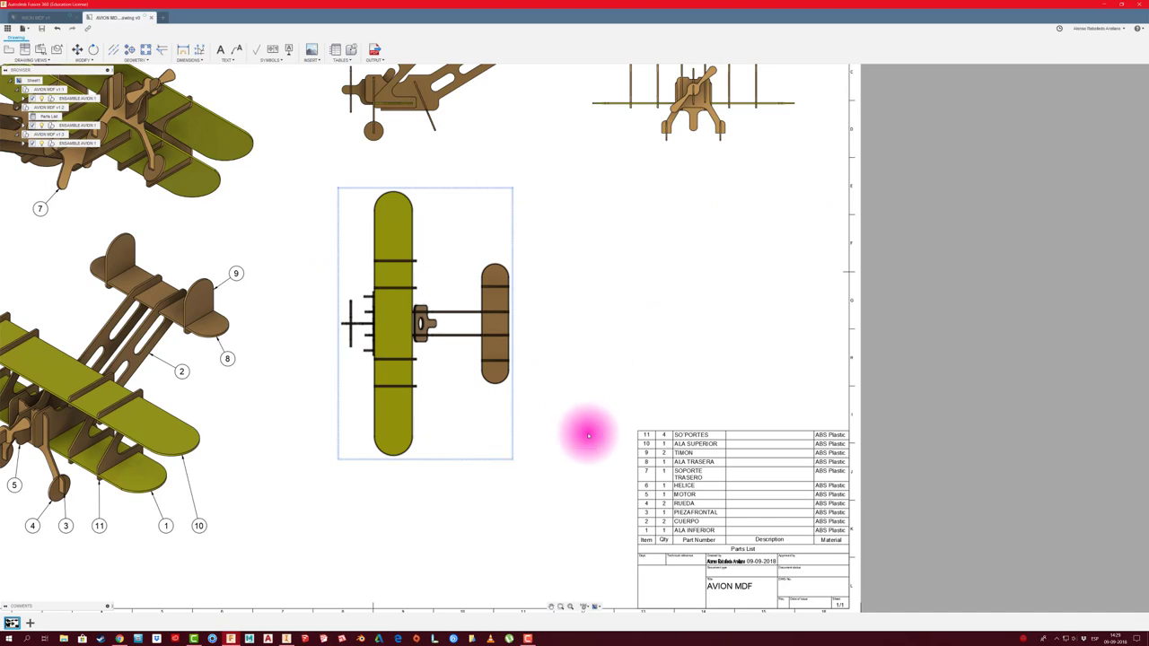
{"action": "scroll", "coordinate": [549, 487], "scroll_direction": "down", "scroll_amount": 4}
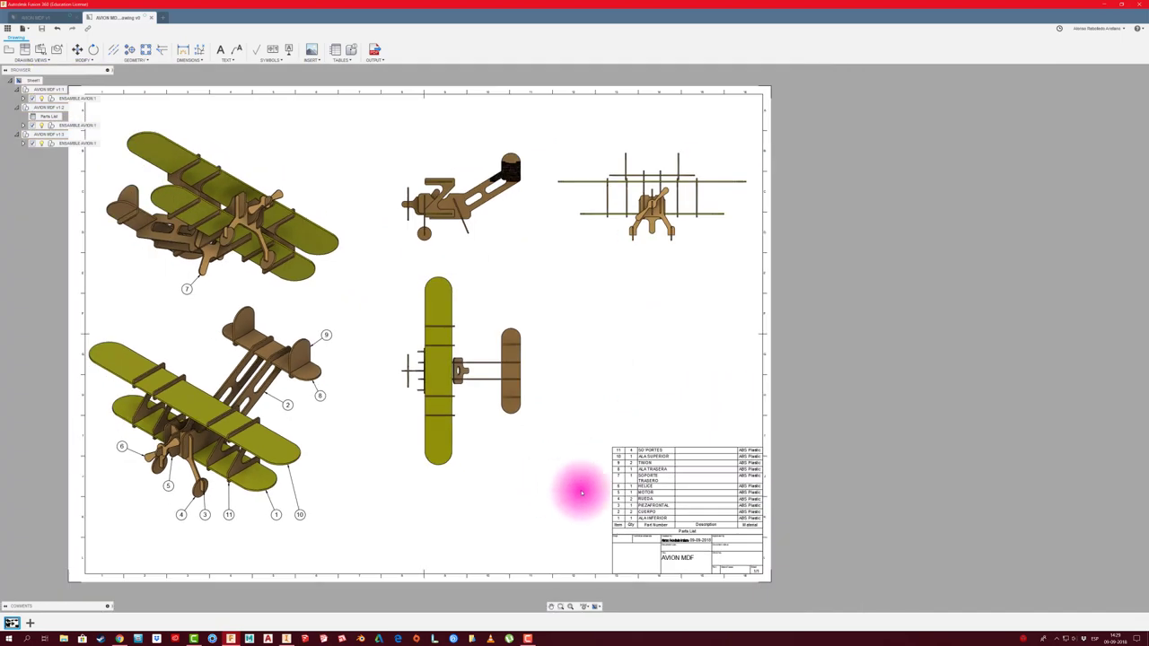
{"action": "scroll", "coordinate": [738, 464], "scroll_direction": "up", "scroll_amount": 4}
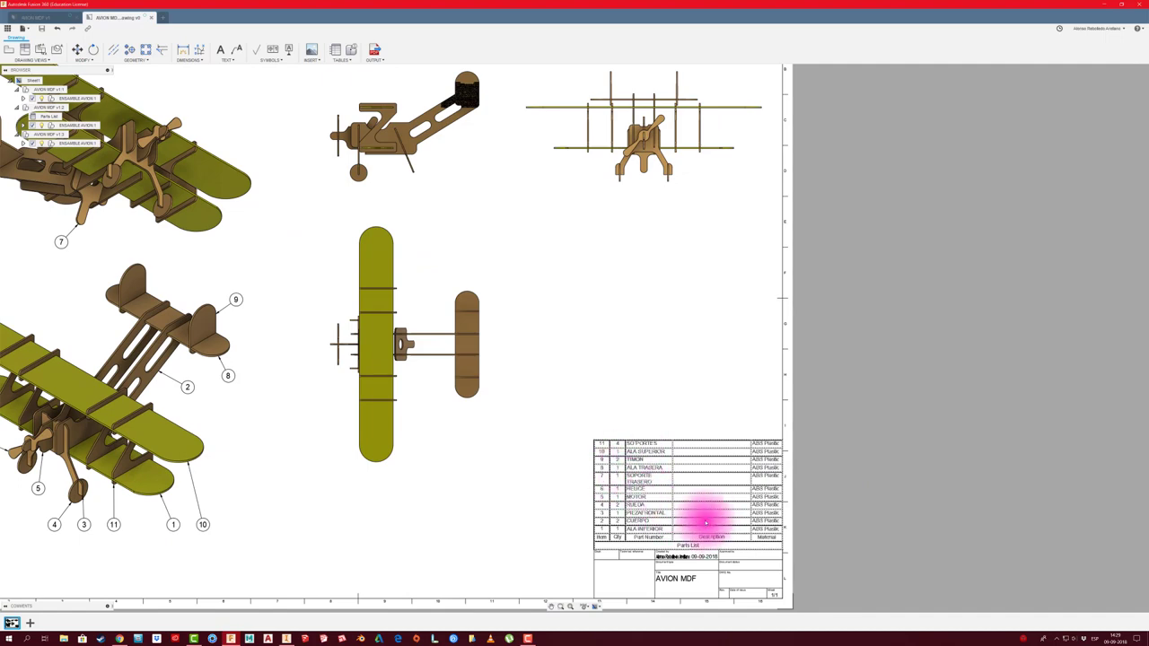
{"action": "scroll", "coordinate": [489, 467], "scroll_direction": "down", "scroll_amount": 2}
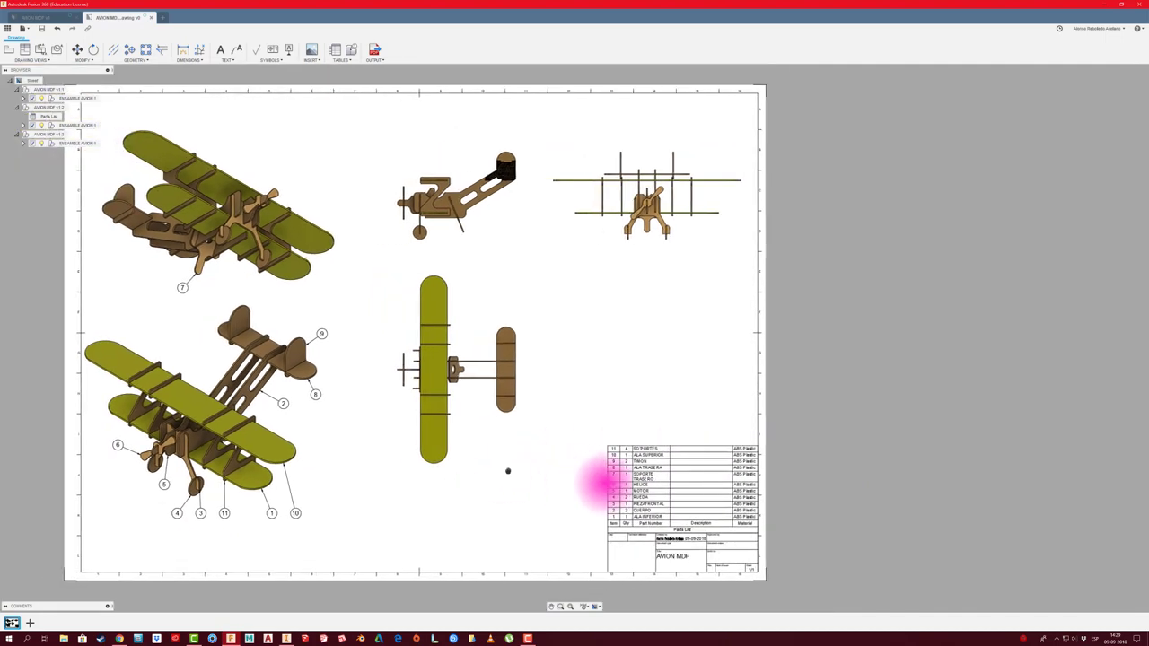
{"action": "left_click", "coordinate": [42, 18]}
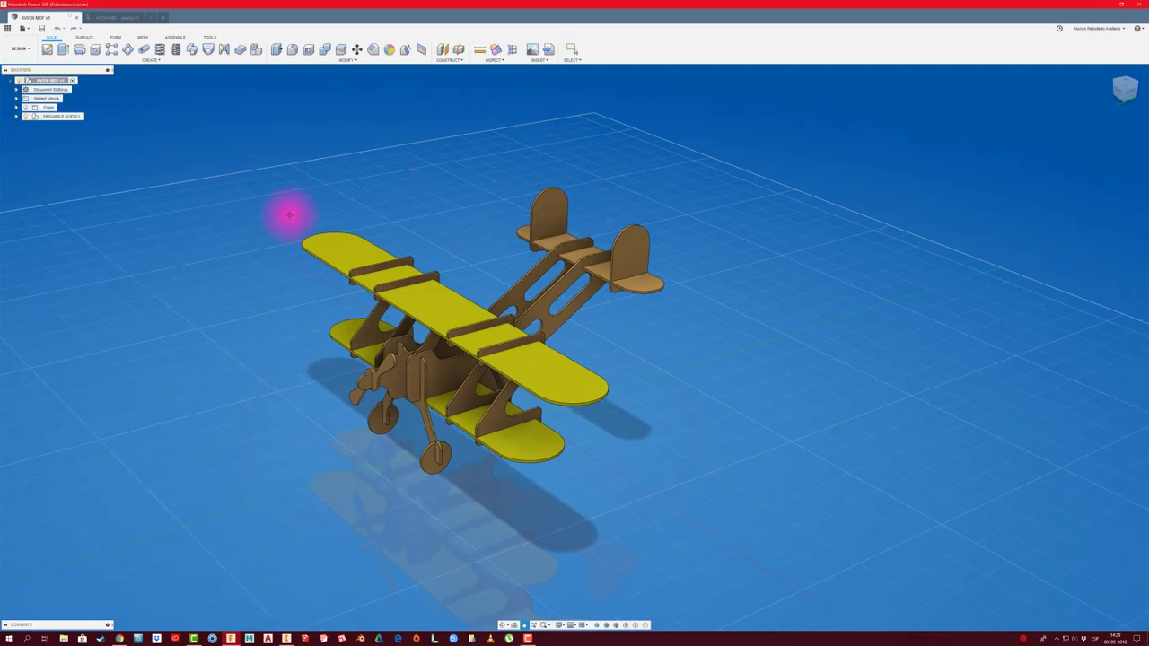
- Enter 'Homecenter' as the Description in the ALA INFERIOR component's properties
{"action": "left_click", "coordinate": [16, 116]}
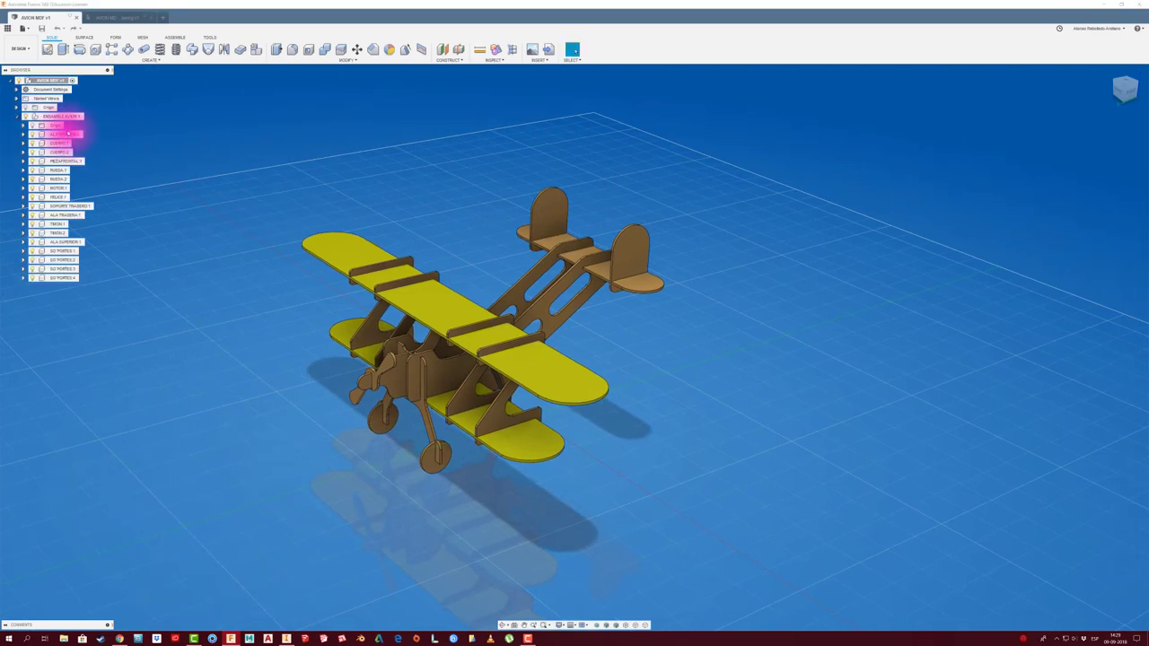
{"action": "mouse_move", "coordinate": [61, 134]}
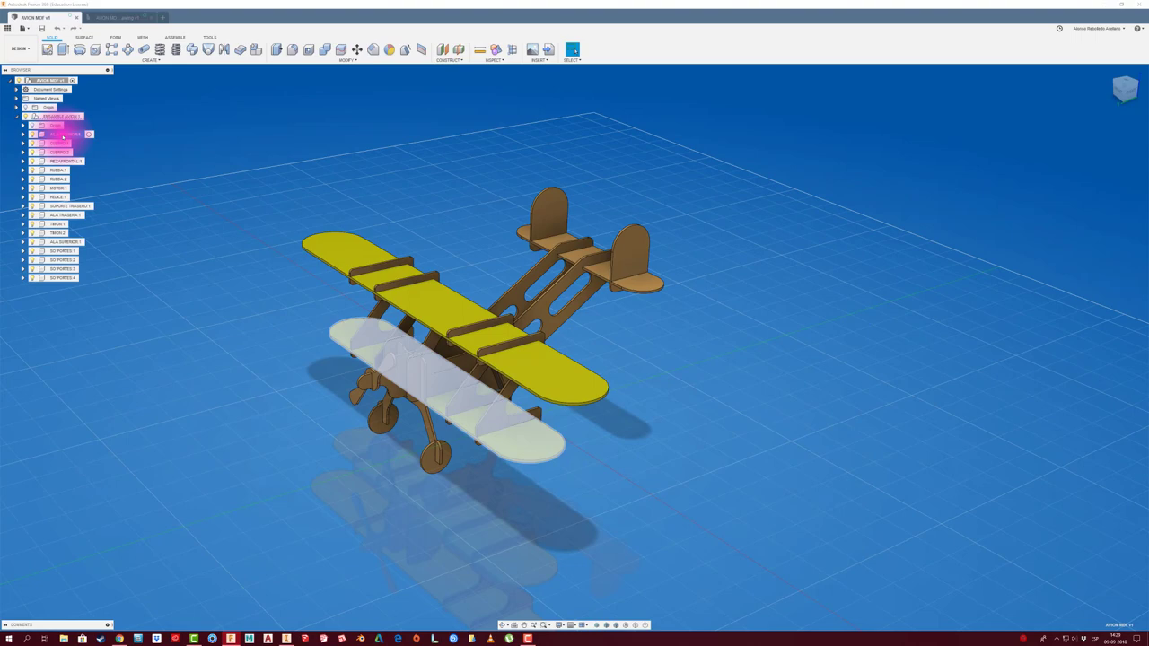
{"action": "right_click", "coordinate": [62, 134]}
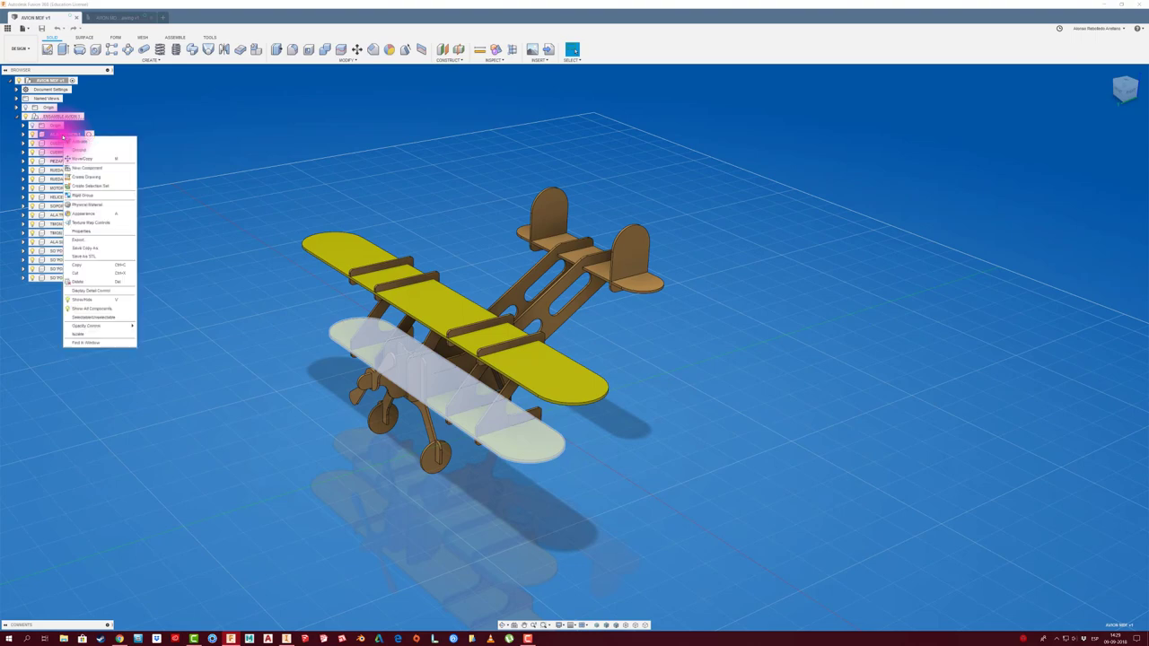
{"action": "left_click", "coordinate": [85, 232]}
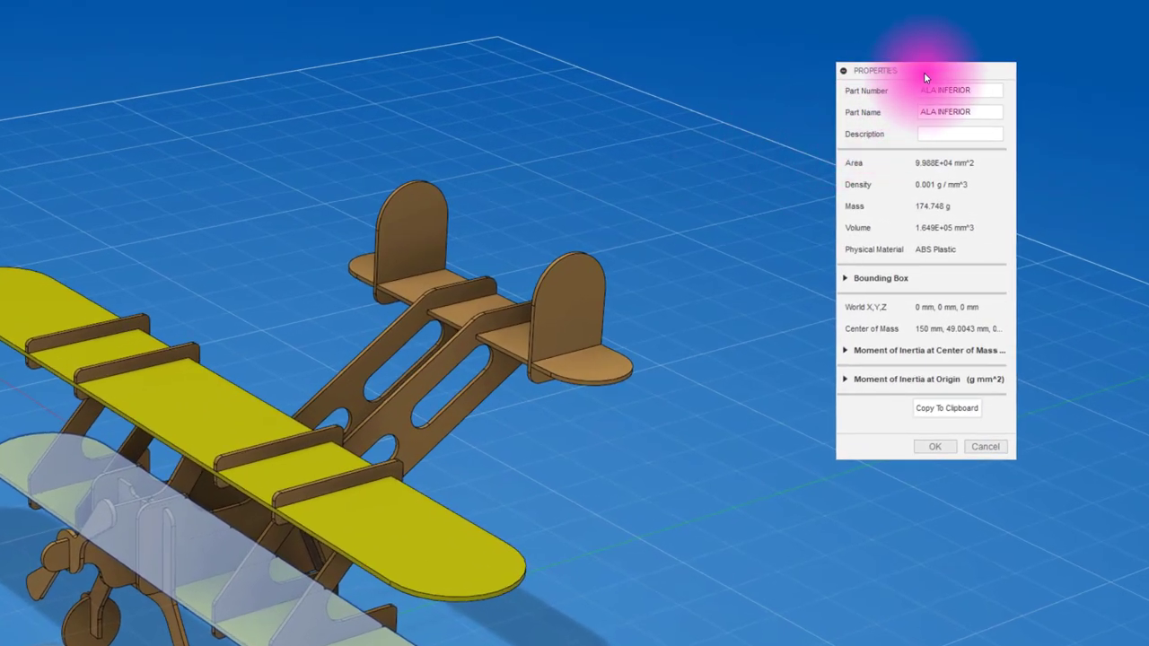
{"action": "left_click_drag", "start_coordinate": [923, 72], "coordinate": [881, 77]}
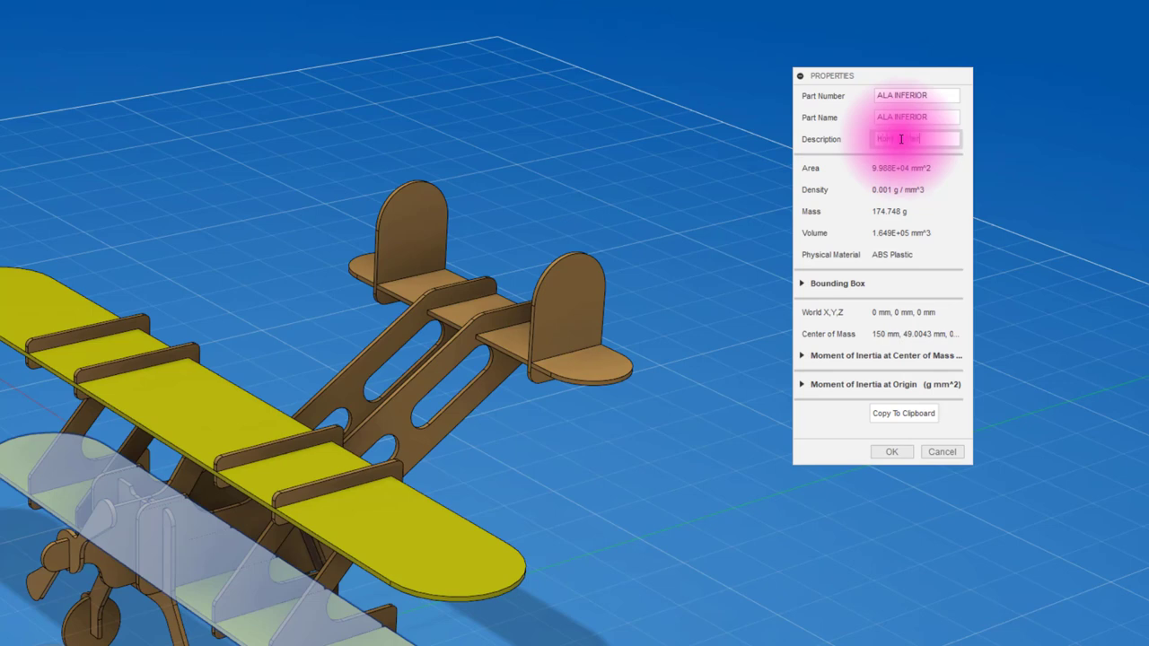
{"action": "left_click", "coordinate": [905, 452]}
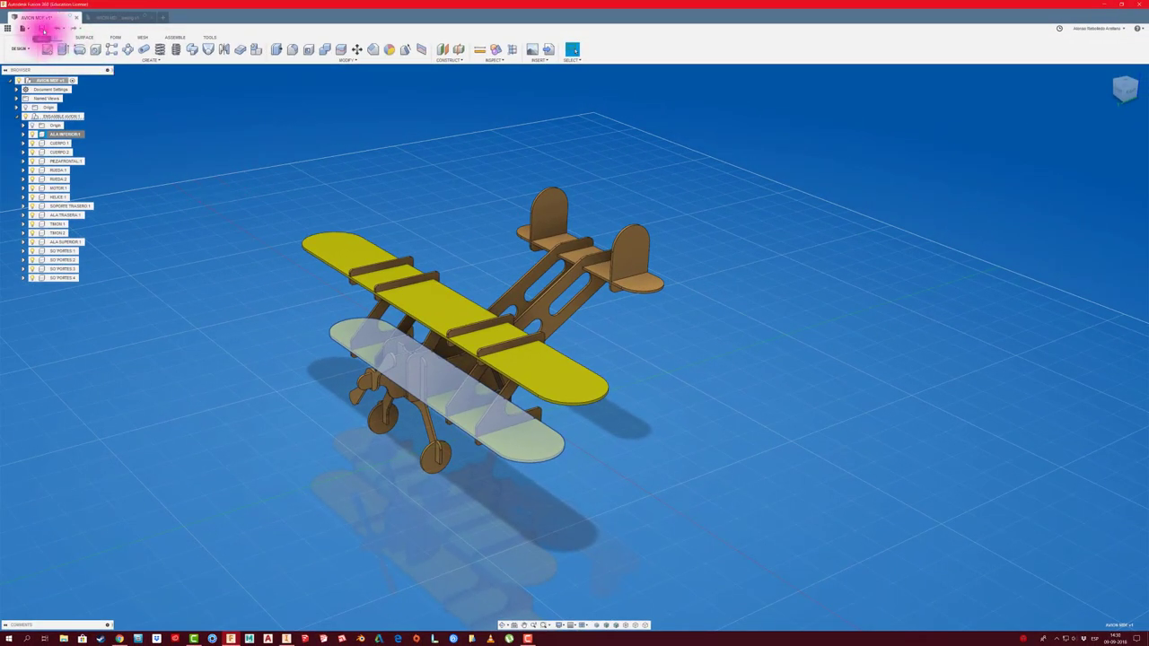
- Save a new version of the airplane design and return to the drawing
{"action": "left_click", "coordinate": [41, 29]}
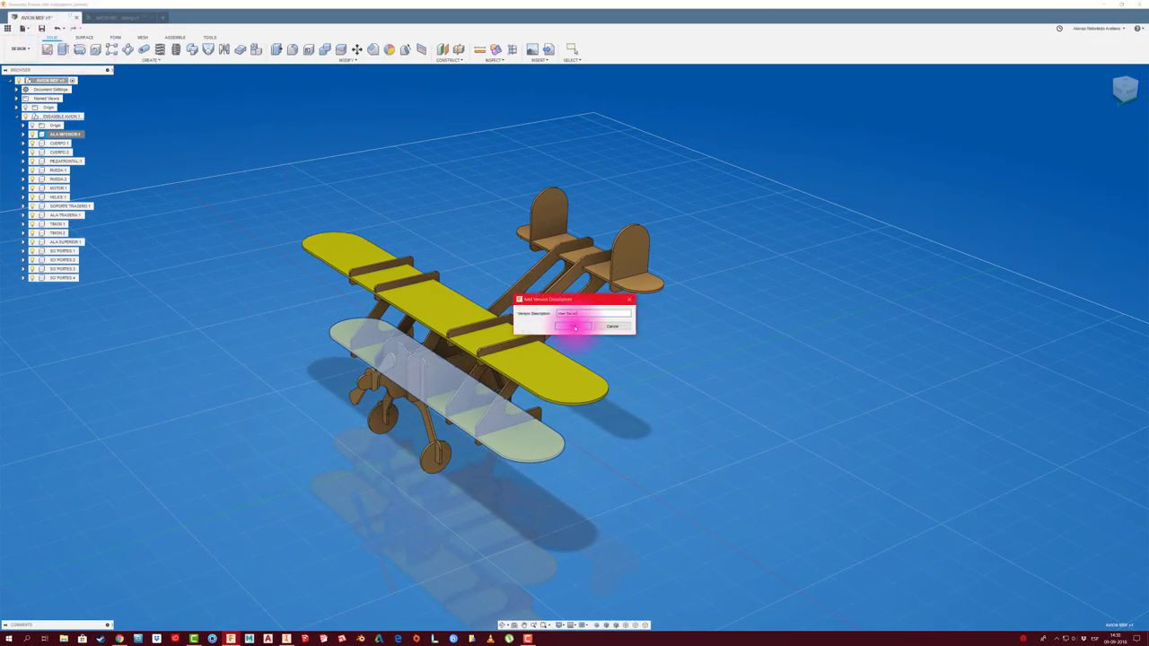
{"action": "left_click", "coordinate": [575, 327]}
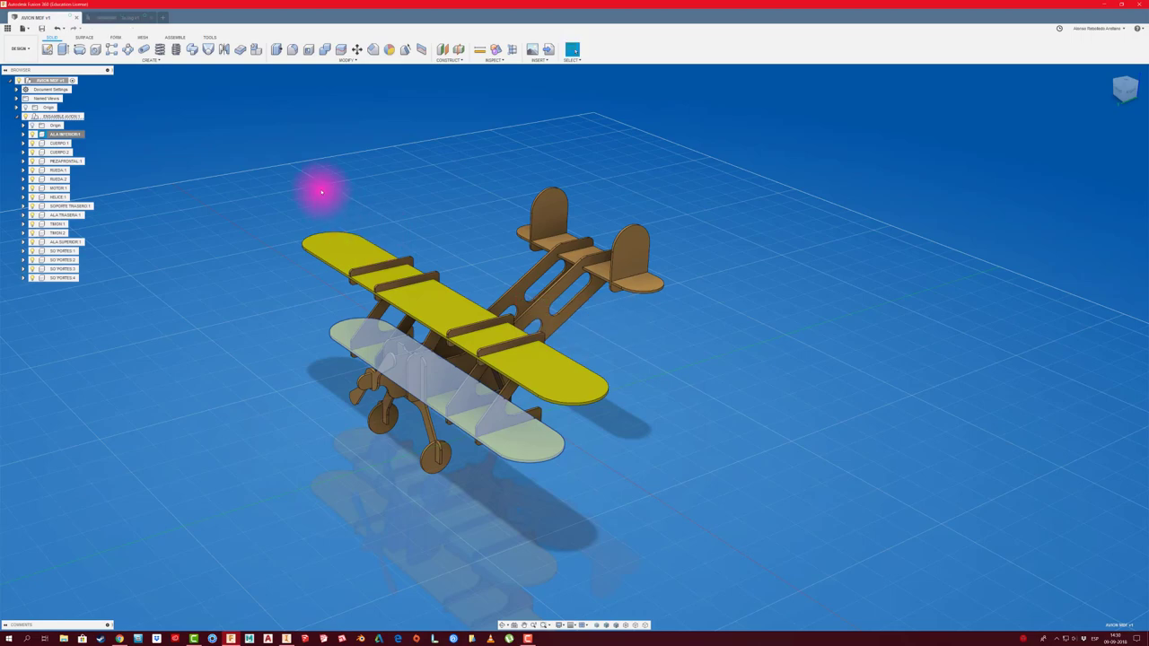
{"action": "left_click", "coordinate": [118, 19]}
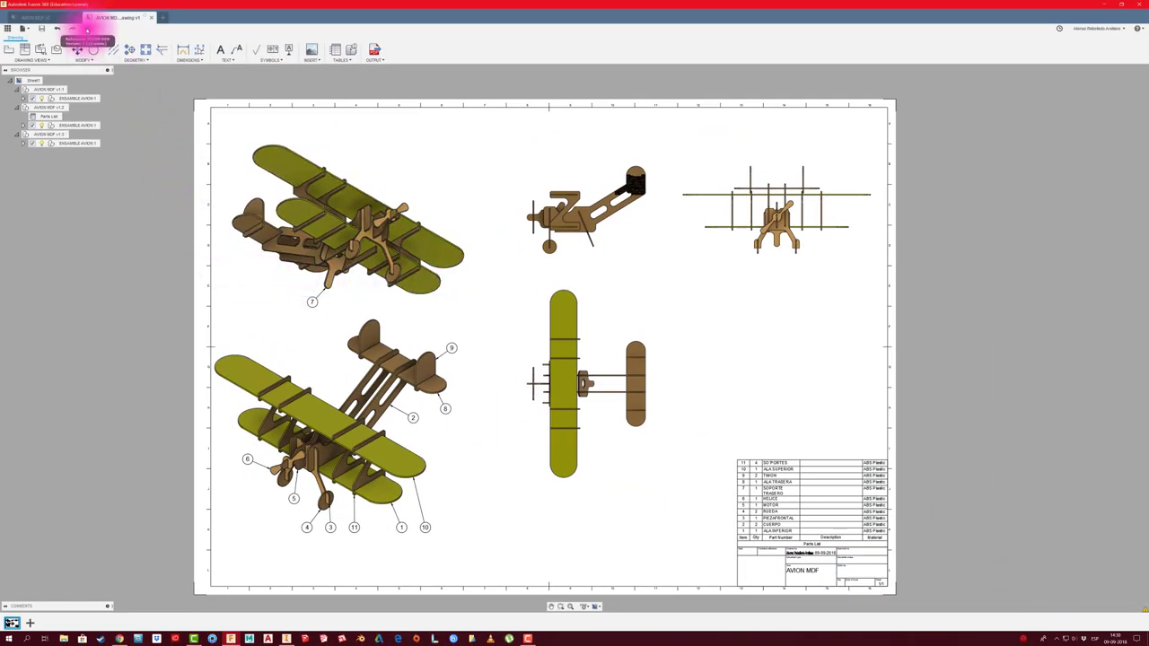
{"action": "mouse_move", "coordinate": [87, 29]}
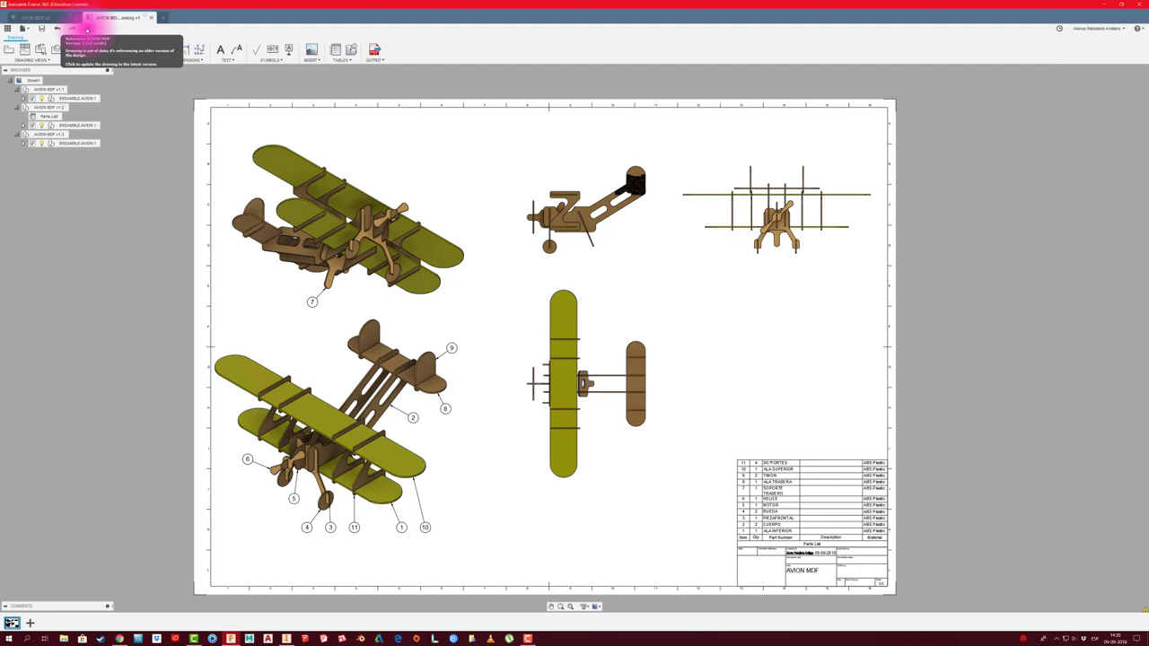
- Update the drawing so the parts list shows 'Homecenter', then return to AVION MDF v2
{"action": "left_click", "coordinate": [90, 31]}
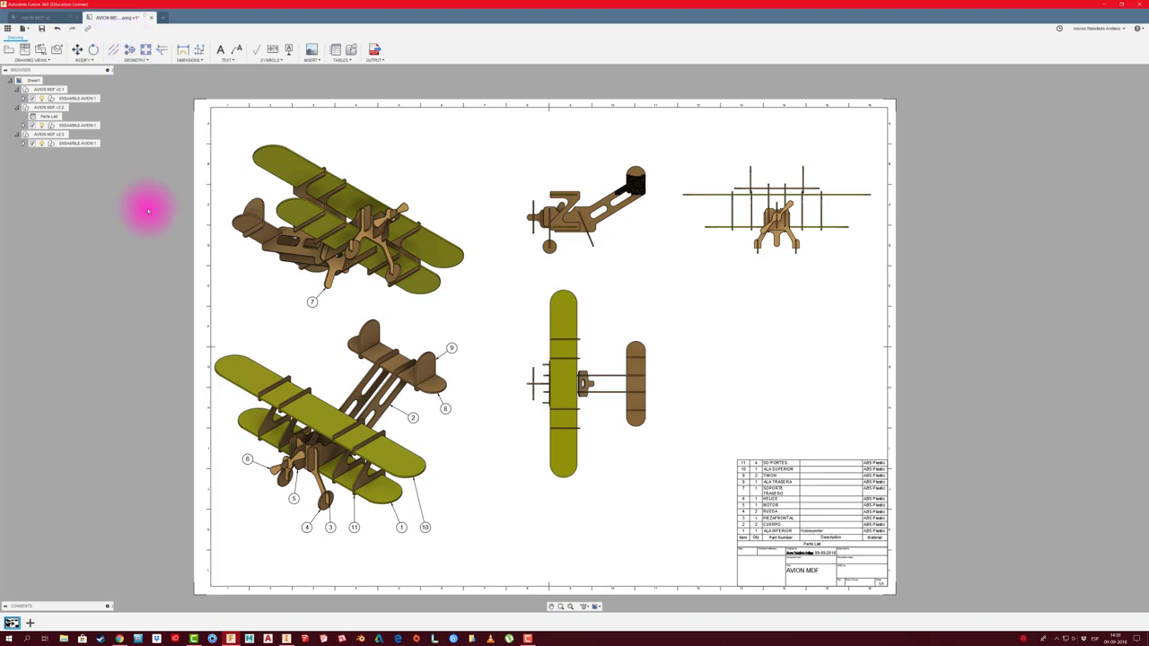
{"action": "scroll", "coordinate": [819, 514], "scroll_direction": "up", "scroll_amount": 2}
{"action": "scroll", "coordinate": [833, 535], "scroll_direction": "up", "scroll_amount": 3}
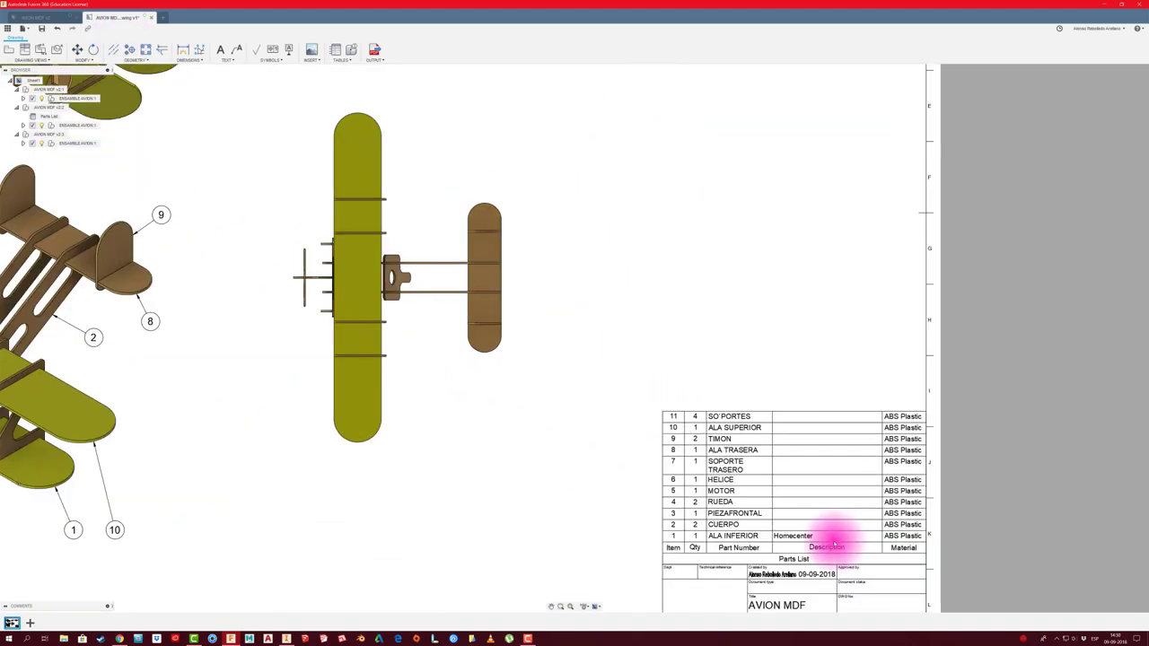
{"action": "scroll", "coordinate": [839, 539], "scroll_direction": "up", "scroll_amount": 1}
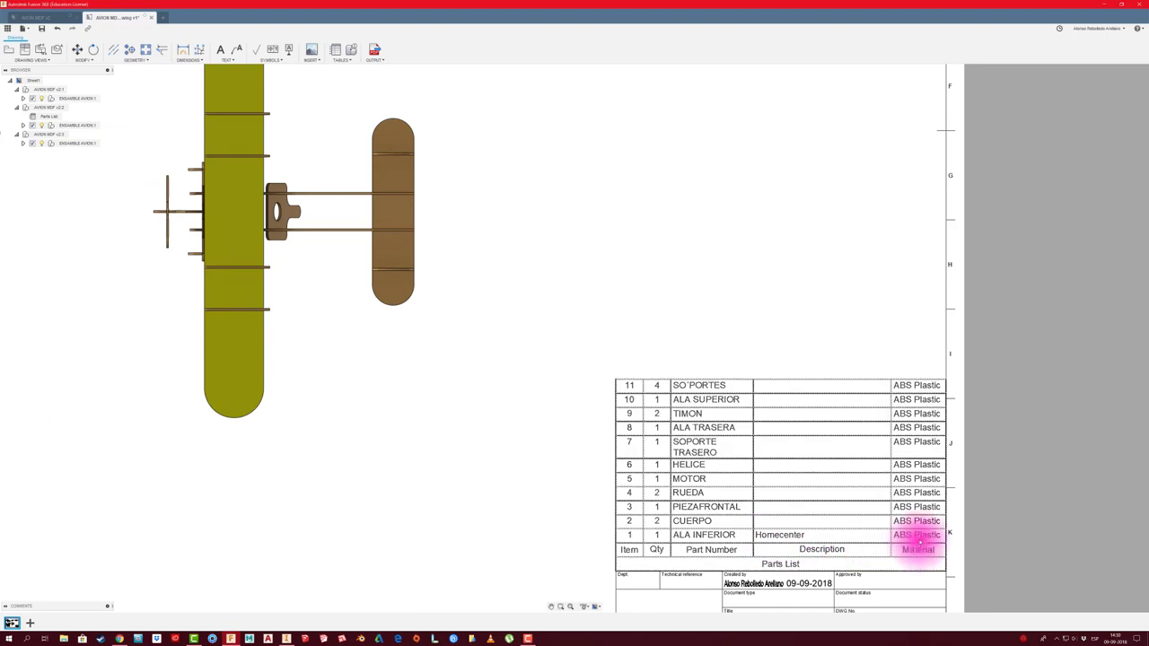
{"action": "scroll", "coordinate": [458, 425], "scroll_direction": "down", "scroll_amount": 1}
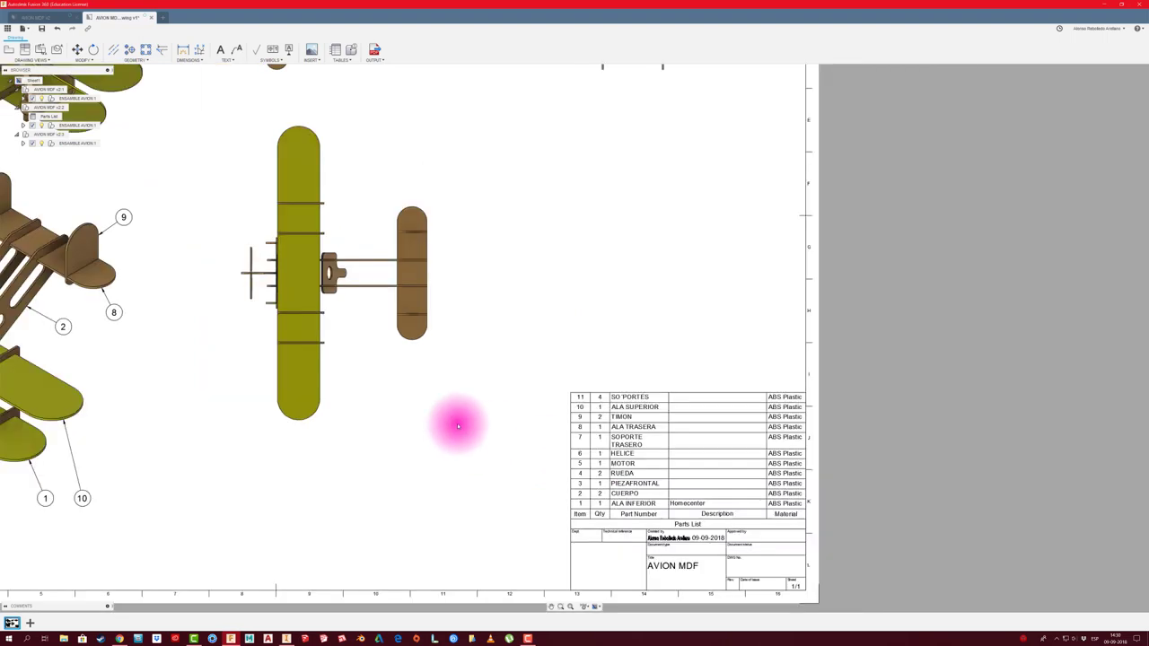
{"action": "scroll", "coordinate": [462, 395], "scroll_direction": "down", "scroll_amount": 2}
{"action": "scroll", "coordinate": [631, 378], "scroll_direction": "down", "scroll_amount": 1}
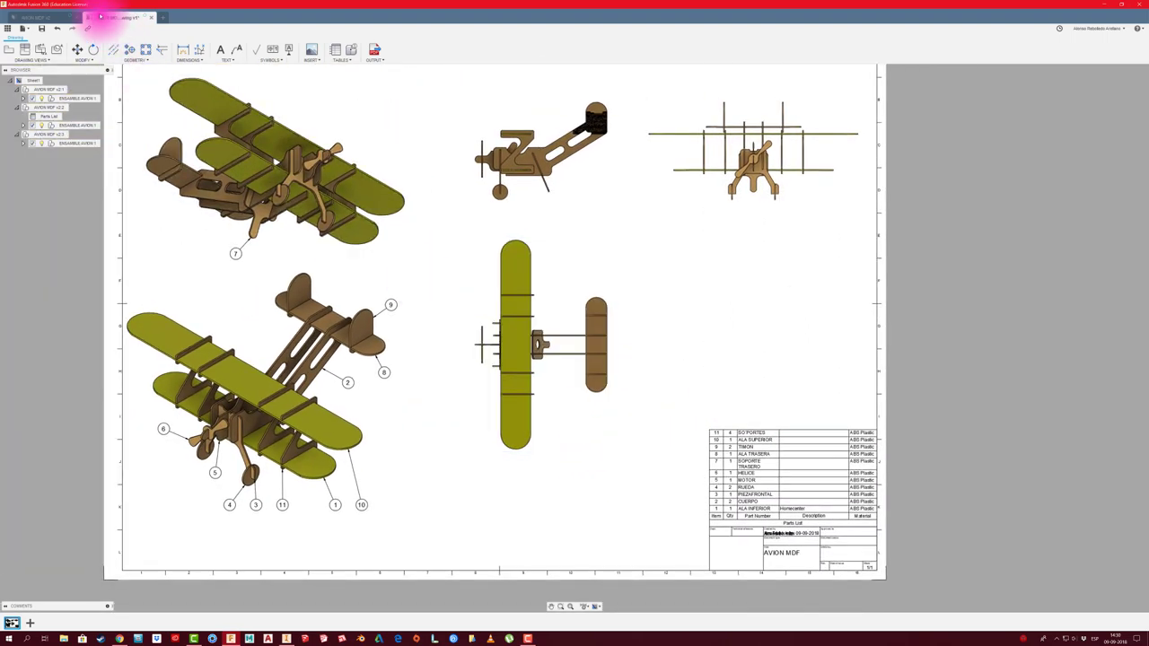
{"action": "left_click", "coordinate": [27, 16]}
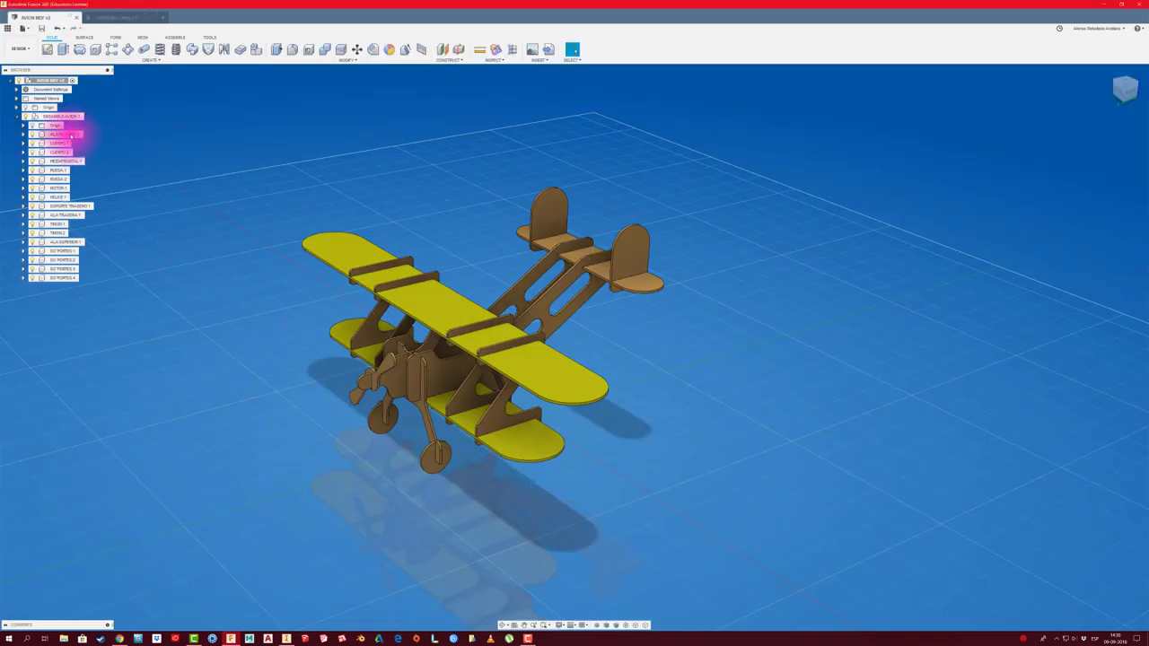
- Open the Physical Material library for ALA INFERIOR and browse the Wood category
{"action": "right_click", "coordinate": [72, 135]}
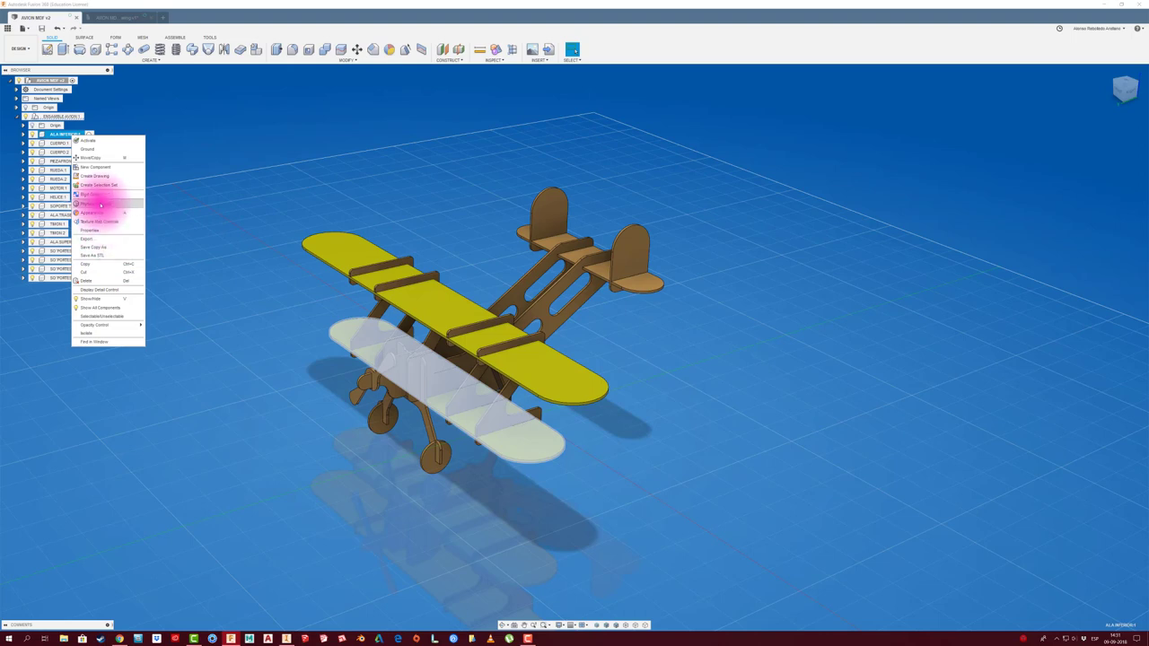
{"action": "left_click", "coordinate": [101, 205]}
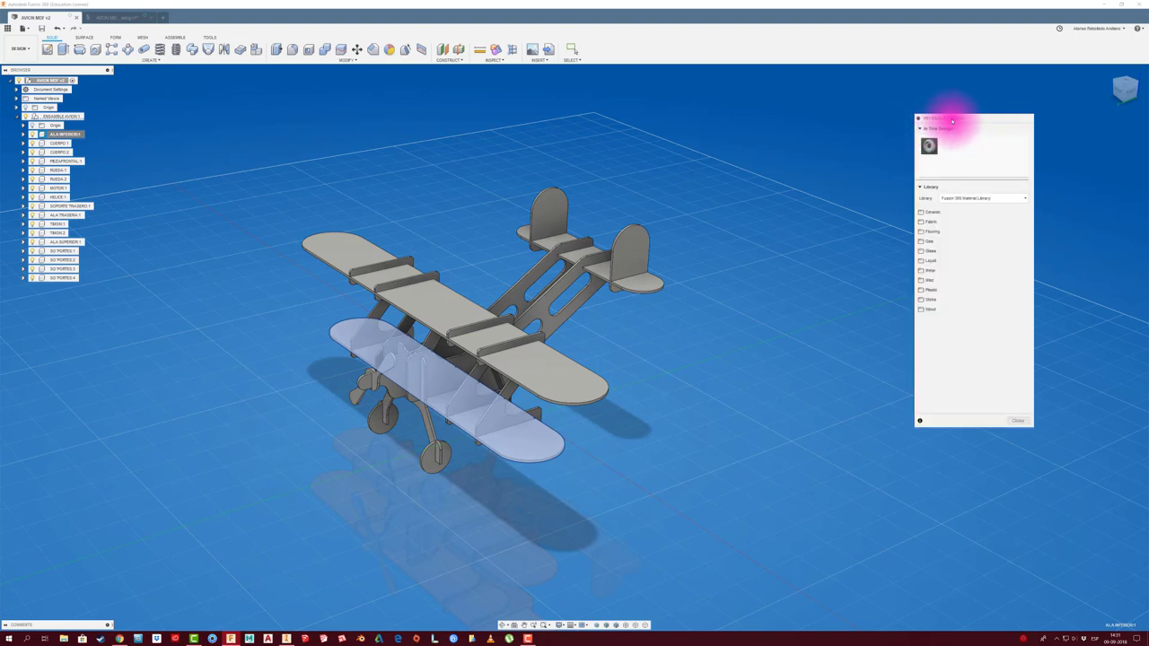
{"action": "left_click_drag", "start_coordinate": [949, 116], "coordinate": [762, 114]}
{"action": "left_click", "coordinate": [734, 295]}
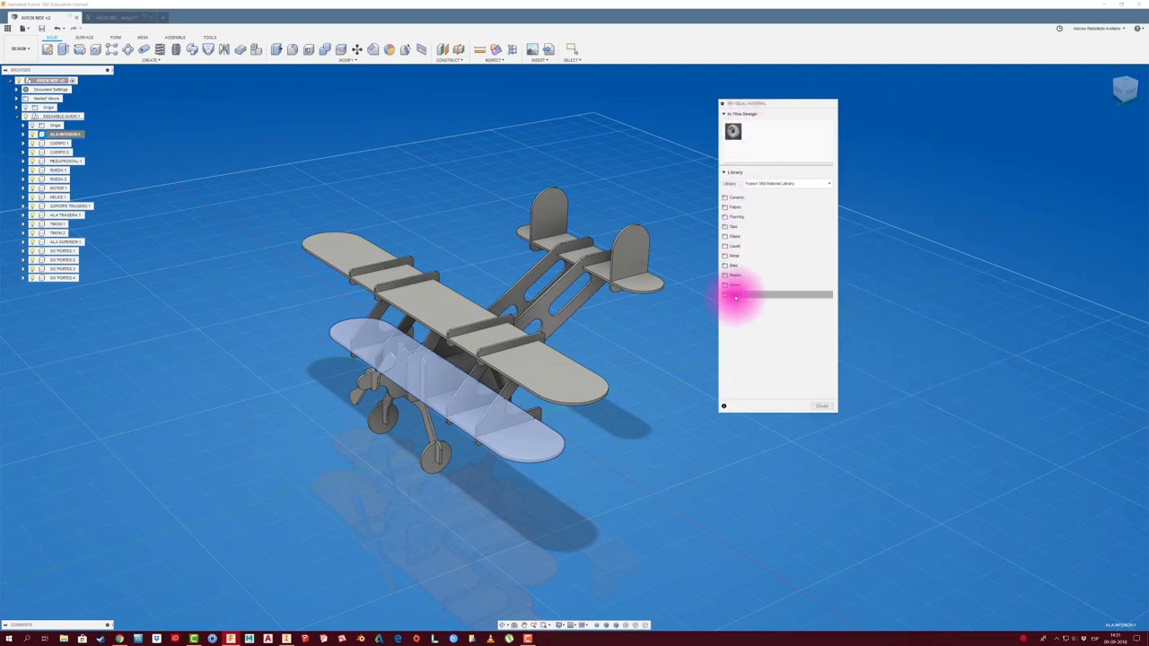
{"action": "scroll", "coordinate": [780, 357], "scroll_direction": "down", "scroll_amount": 2}
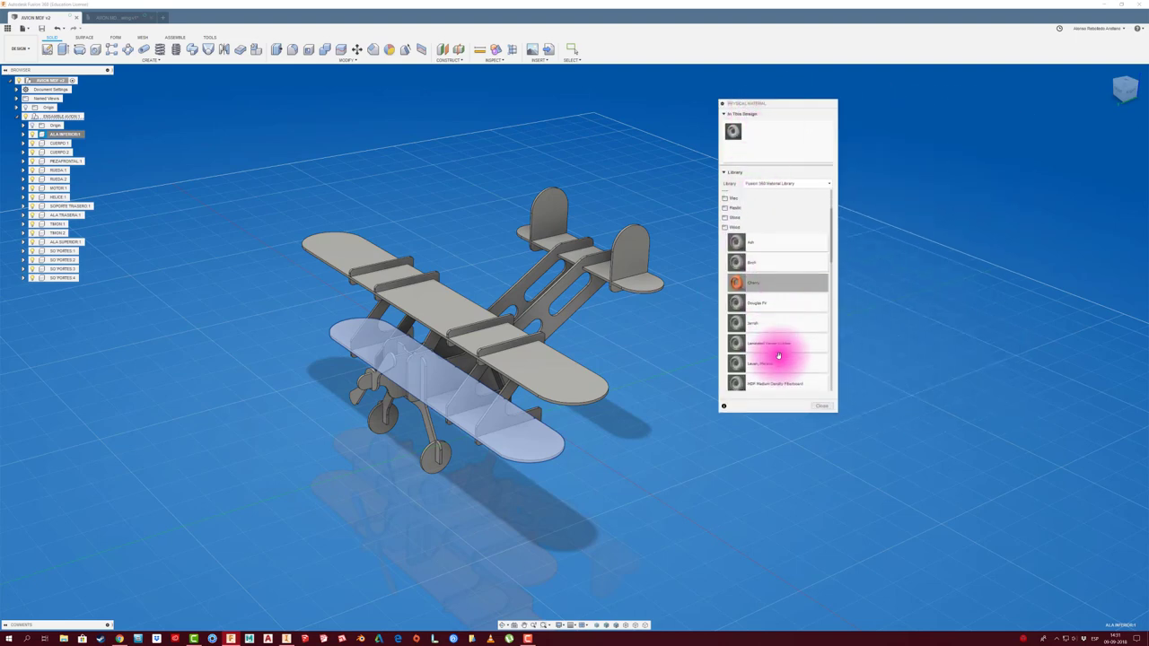
{"action": "scroll", "coordinate": [780, 357], "scroll_direction": "down", "scroll_amount": 2}
{"action": "scroll", "coordinate": [778, 355], "scroll_direction": "down", "scroll_amount": 1}
{"action": "scroll", "coordinate": [779, 355], "scroll_direction": "down", "scroll_amount": 1}
{"action": "scroll", "coordinate": [778, 355], "scroll_direction": "down", "scroll_amount": 1}
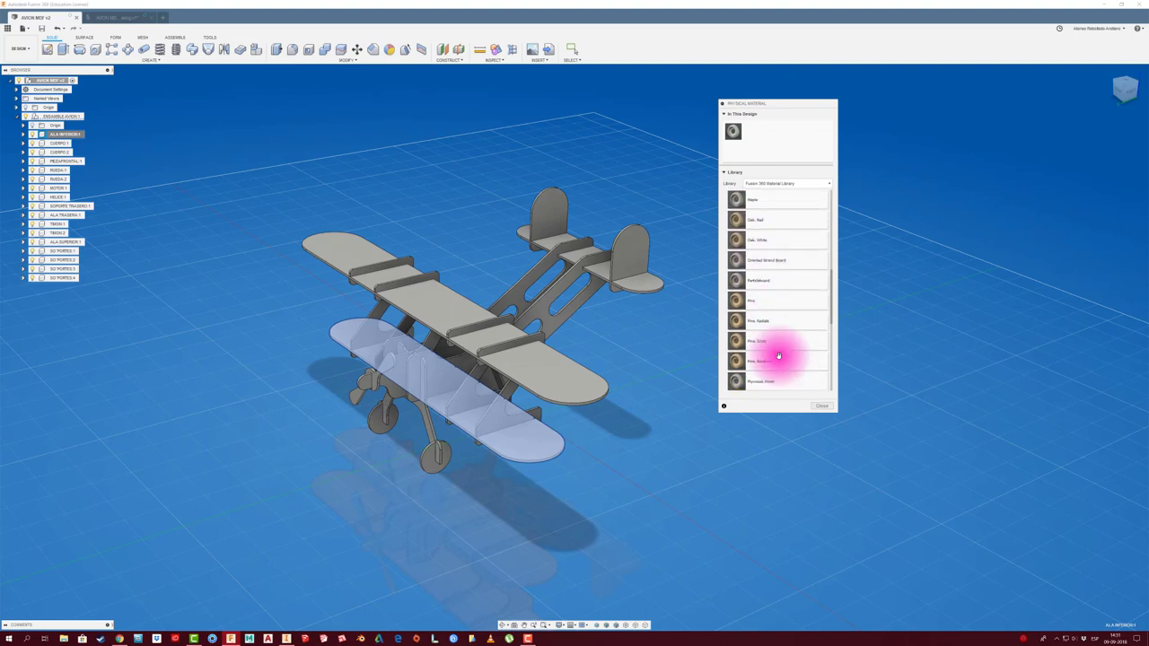
{"action": "scroll", "coordinate": [778, 356], "scroll_direction": "down", "scroll_amount": 1}
{"action": "scroll", "coordinate": [779, 355], "scroll_direction": "down", "scroll_amount": 1}
{"action": "scroll", "coordinate": [778, 356], "scroll_direction": "down", "scroll_amount": 3}
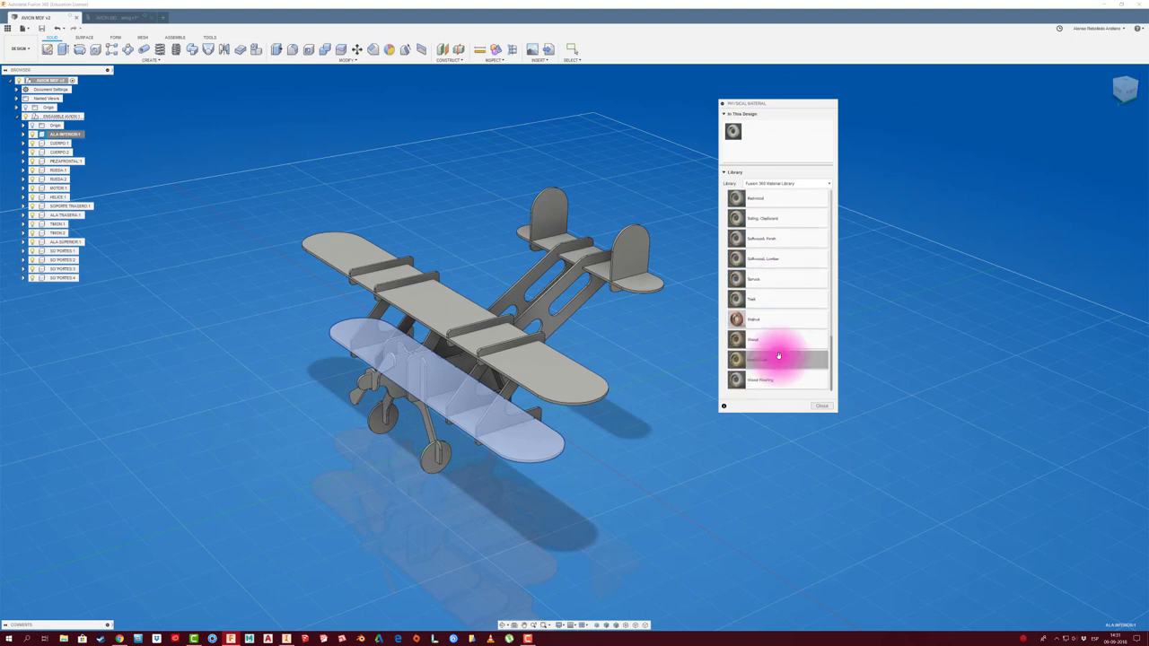
- Assign a pine wood physical material to the ALA INFERIOR lower wing
{"action": "scroll", "coordinate": [778, 357], "scroll_direction": "up", "scroll_amount": 2}
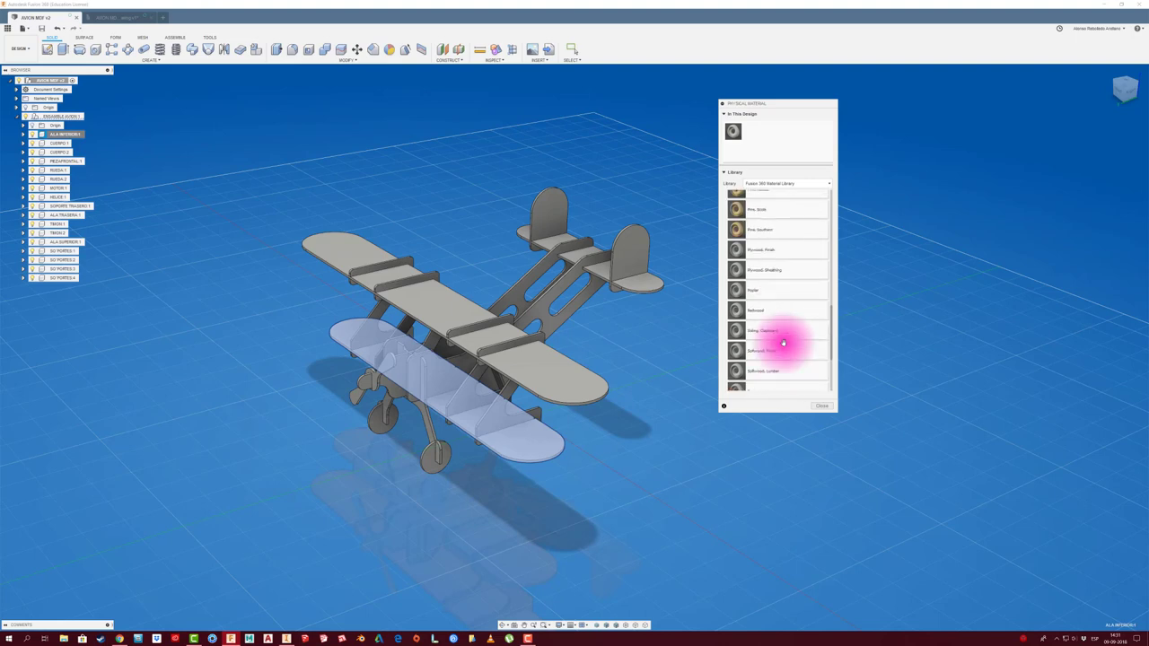
{"action": "scroll", "coordinate": [781, 345], "scroll_direction": "up", "scroll_amount": 3}
{"action": "scroll", "coordinate": [782, 336], "scroll_direction": "up", "scroll_amount": 3}
{"action": "scroll", "coordinate": [782, 333], "scroll_direction": "up", "scroll_amount": 3}
{"action": "scroll", "coordinate": [782, 333], "scroll_direction": "up", "scroll_amount": 3}
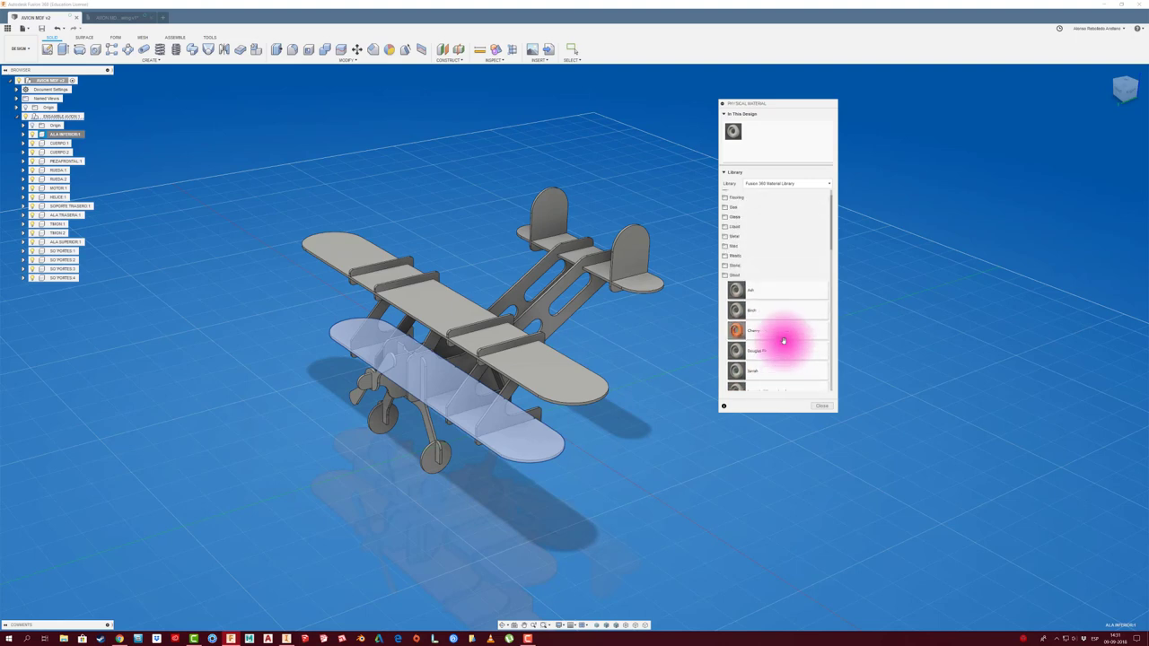
{"action": "scroll", "coordinate": [749, 282], "scroll_direction": "up", "scroll_amount": 2}
{"action": "scroll", "coordinate": [764, 359], "scroll_direction": "down", "scroll_amount": 3}
{"action": "scroll", "coordinate": [765, 359], "scroll_direction": "down", "scroll_amount": 3}
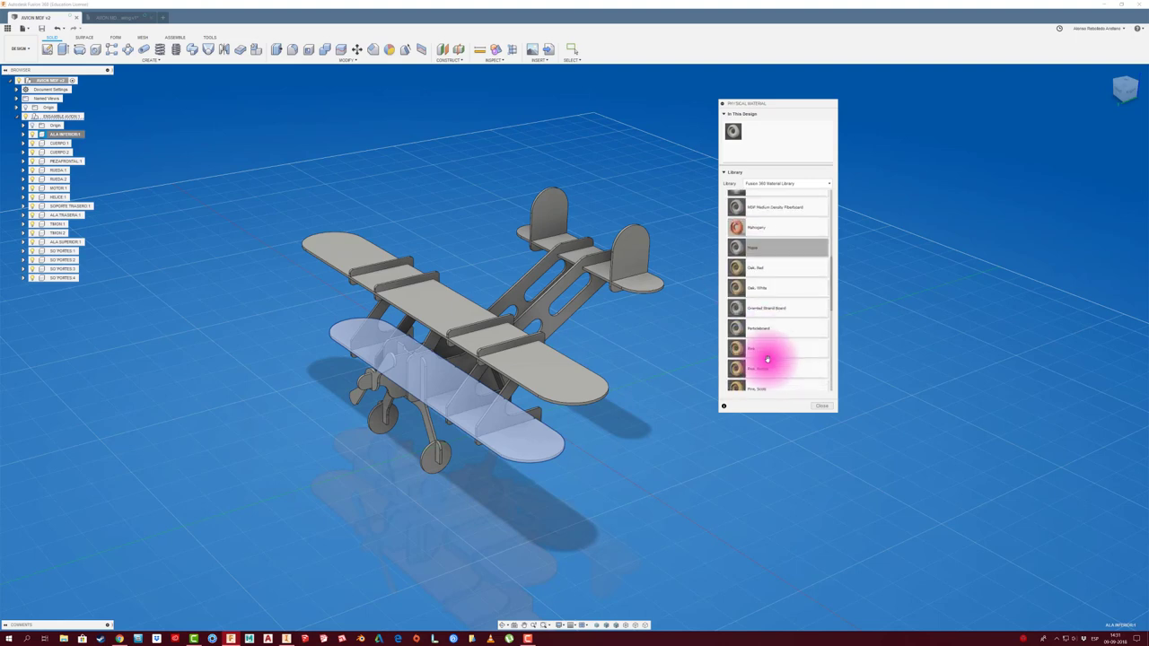
{"action": "scroll", "coordinate": [767, 358], "scroll_direction": "down", "scroll_amount": 3}
{"action": "scroll", "coordinate": [768, 358], "scroll_direction": "down", "scroll_amount": 2}
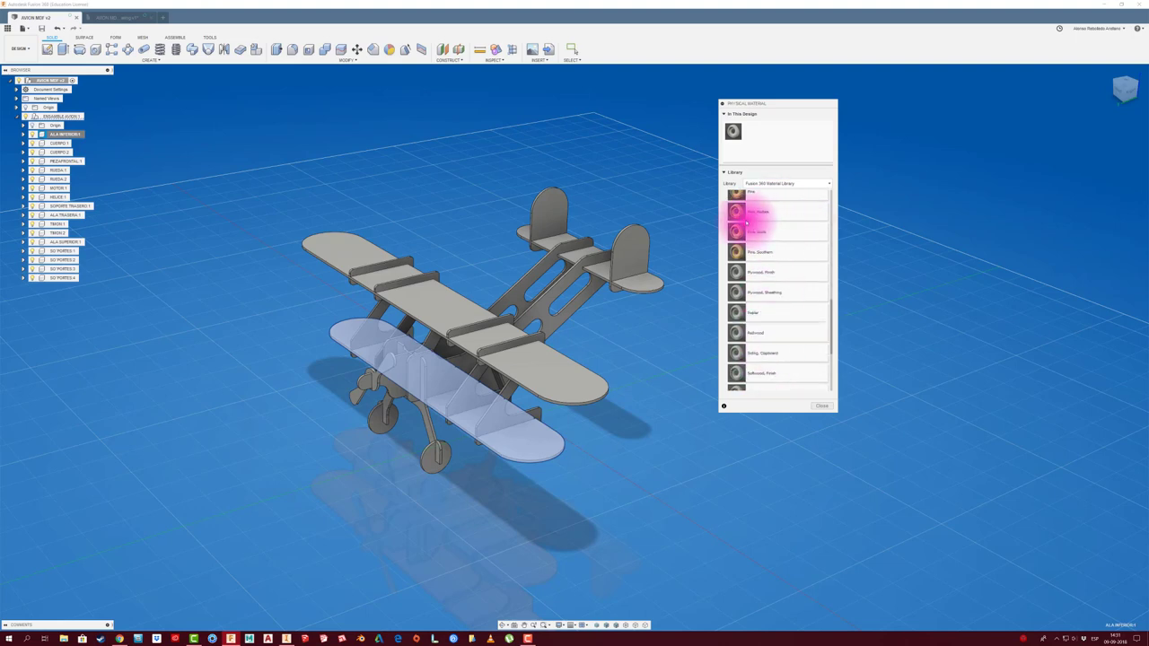
{"action": "left_click", "coordinate": [754, 232]}
{"action": "scroll", "coordinate": [777, 332], "scroll_direction": "down", "scroll_amount": 2}
{"action": "scroll", "coordinate": [777, 333], "scroll_direction": "down", "scroll_amount": 3}
{"action": "scroll", "coordinate": [777, 333], "scroll_direction": "down", "scroll_amount": 2}
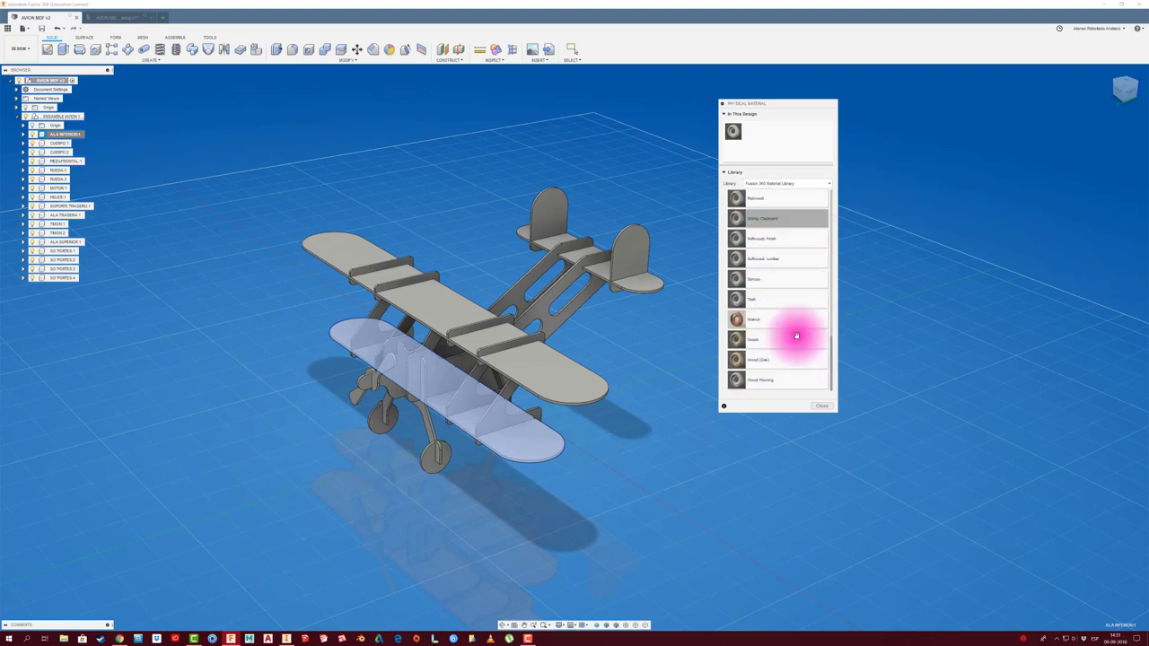
{"action": "left_click", "coordinate": [821, 407]}
{"action": "right_click", "coordinate": [79, 135]}
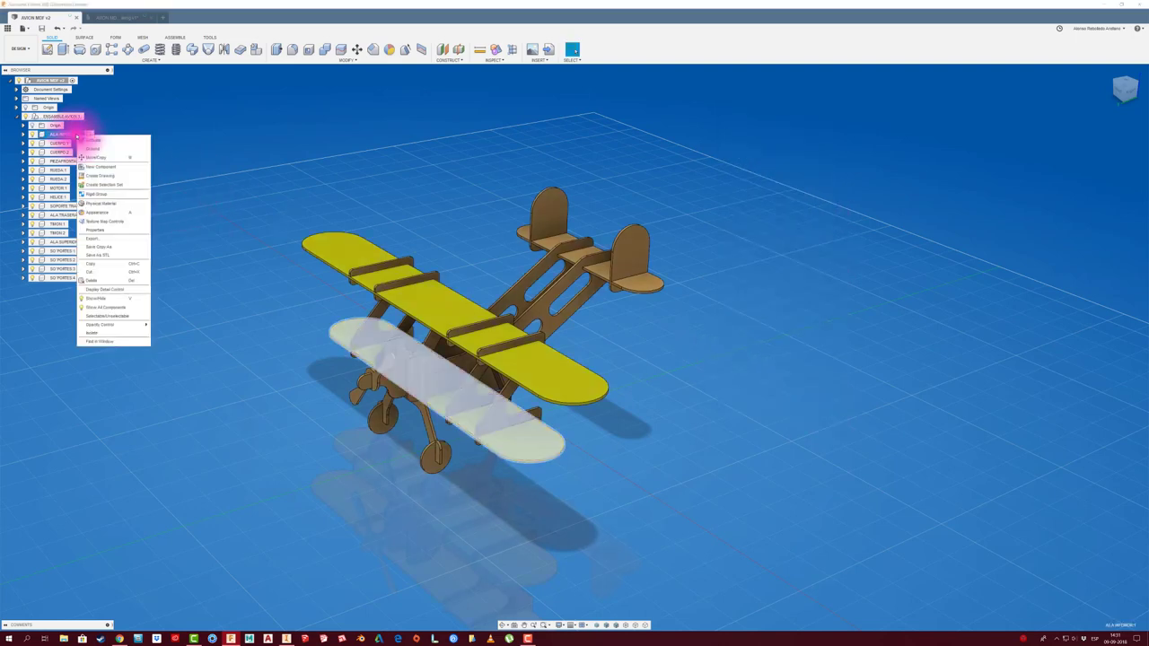
{"action": "left_click", "coordinate": [116, 213]}
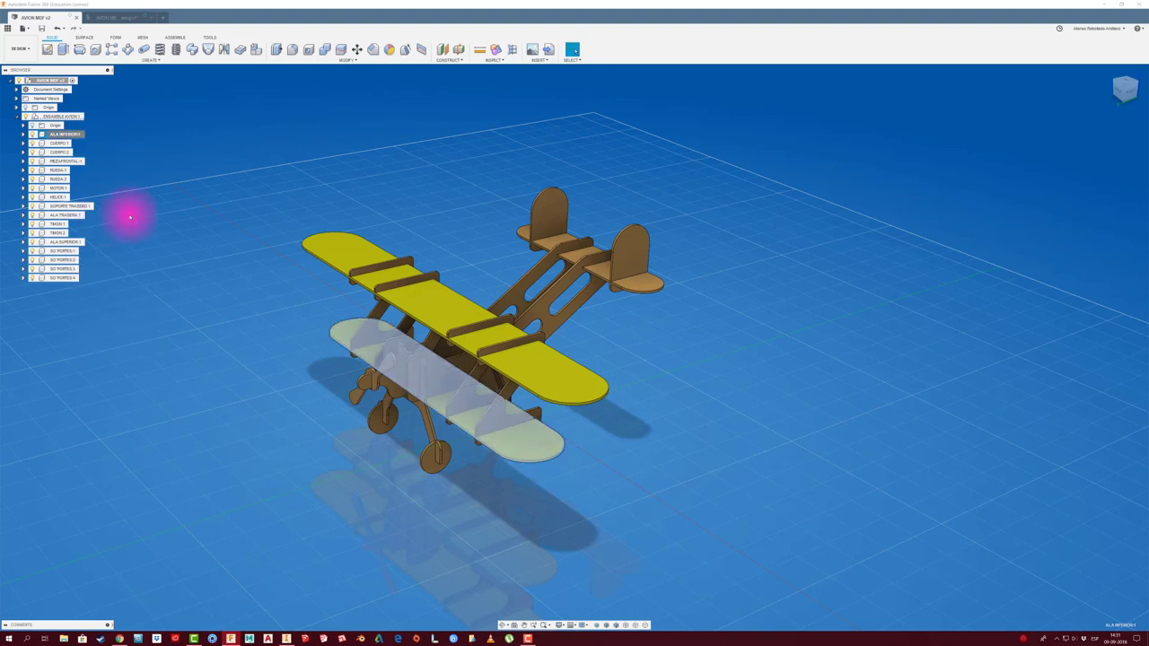
- Browse the Wood appearance folders in the Appearance library to find MDF Board
{"action": "left_click_drag", "start_coordinate": [964, 113], "coordinate": [745, 168]}
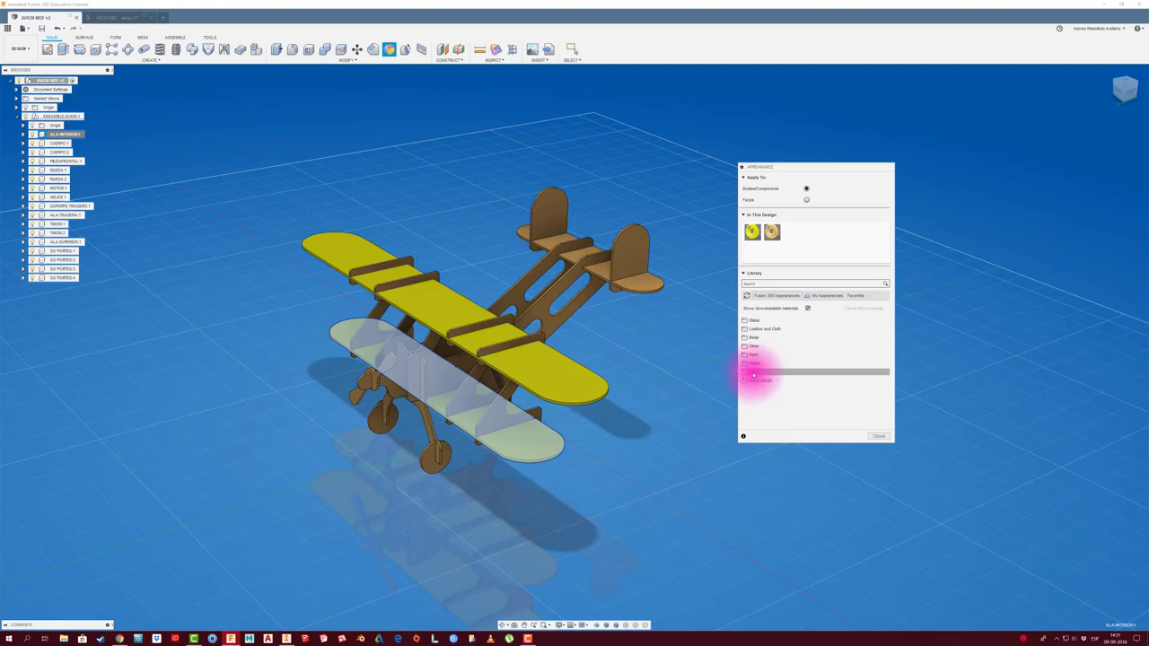
{"action": "left_click", "coordinate": [753, 376]}
{"action": "scroll", "coordinate": [763, 390], "scroll_direction": "down", "scroll_amount": 5}
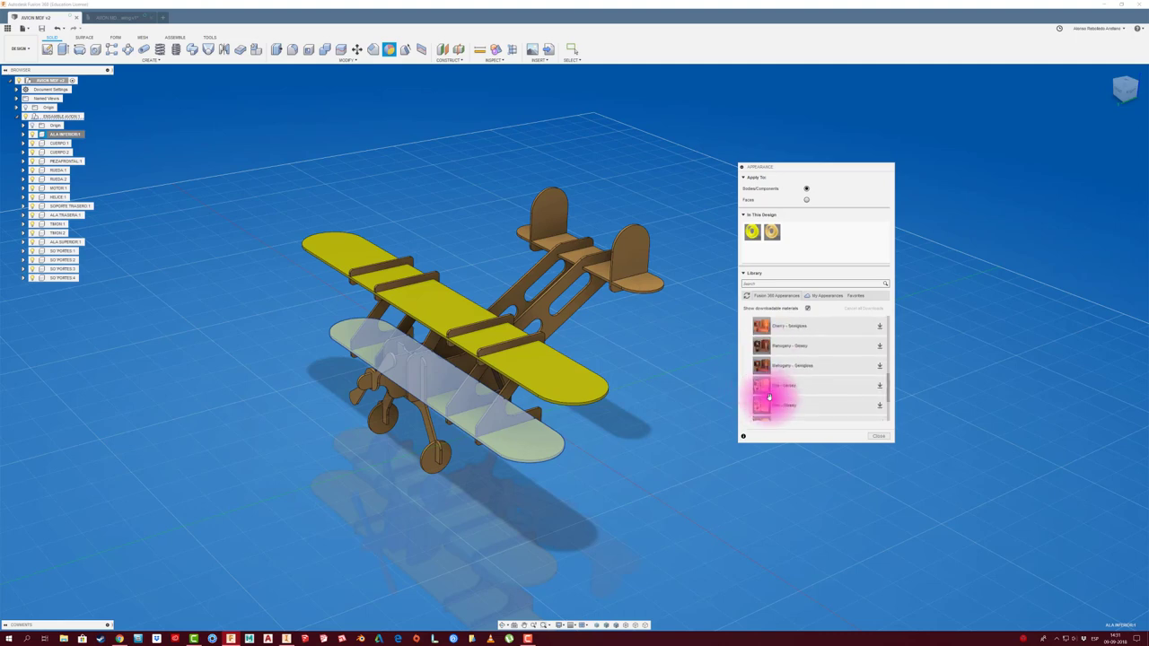
{"action": "scroll", "coordinate": [769, 397], "scroll_direction": "down", "scroll_amount": 1}
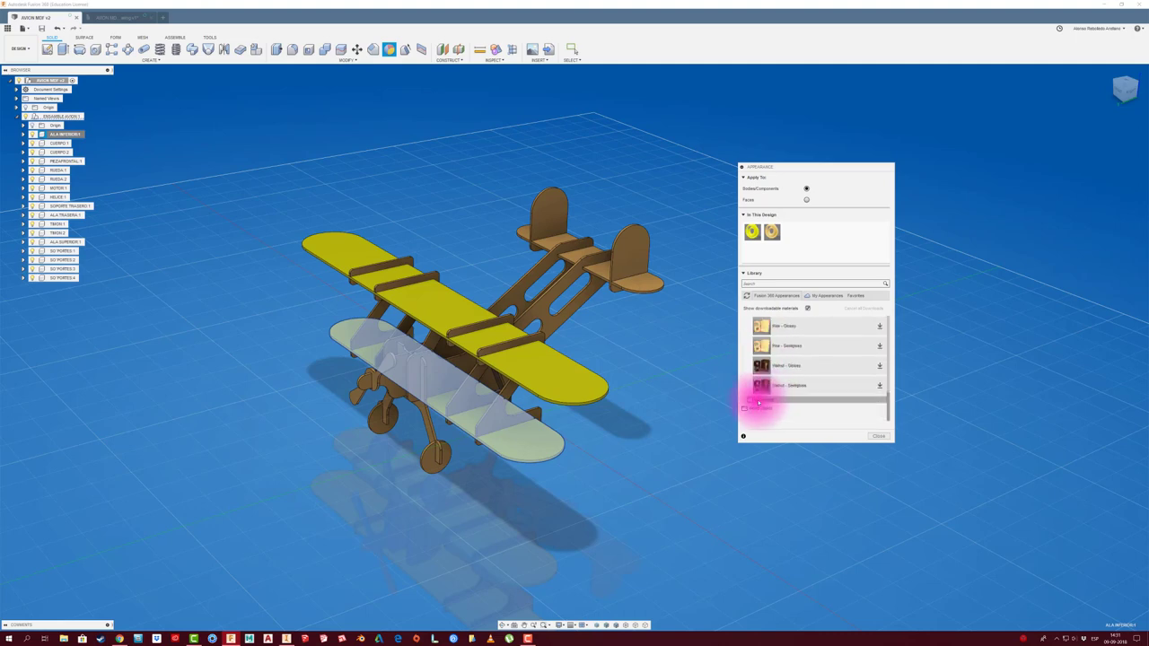
{"action": "scroll", "coordinate": [782, 389], "scroll_direction": "down", "scroll_amount": 2}
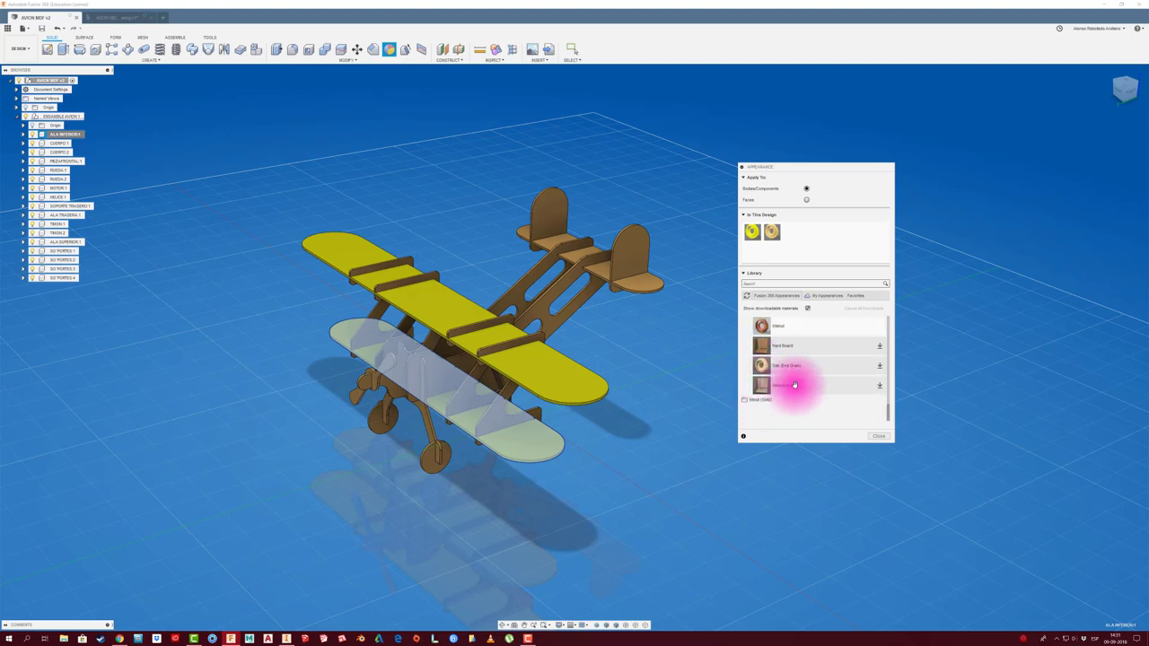
{"action": "left_click", "coordinate": [747, 401]}
{"action": "left_click", "coordinate": [793, 406]}
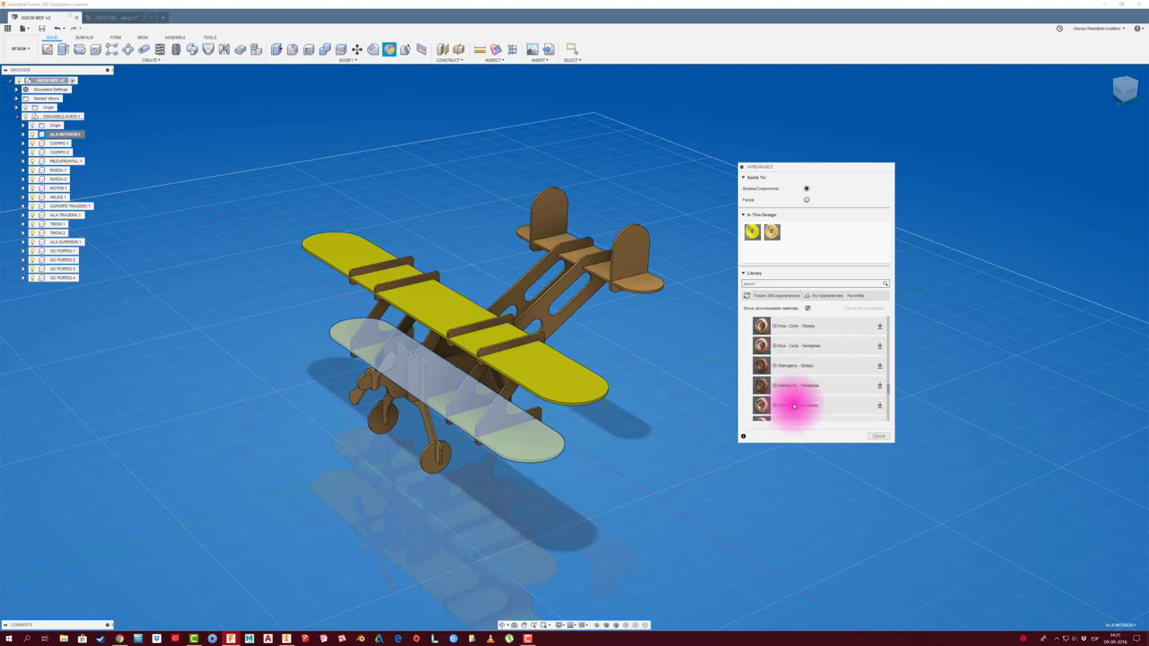
{"action": "scroll", "coordinate": [794, 407], "scroll_direction": "down", "scroll_amount": 5}
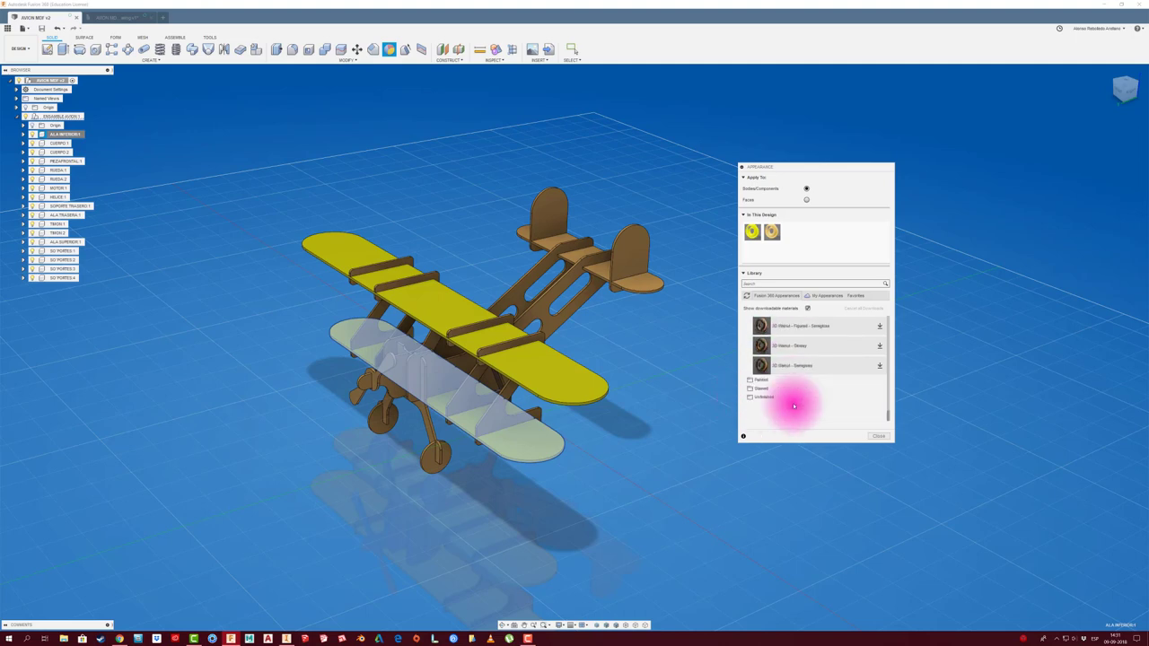
{"action": "left_click", "coordinate": [768, 384]}
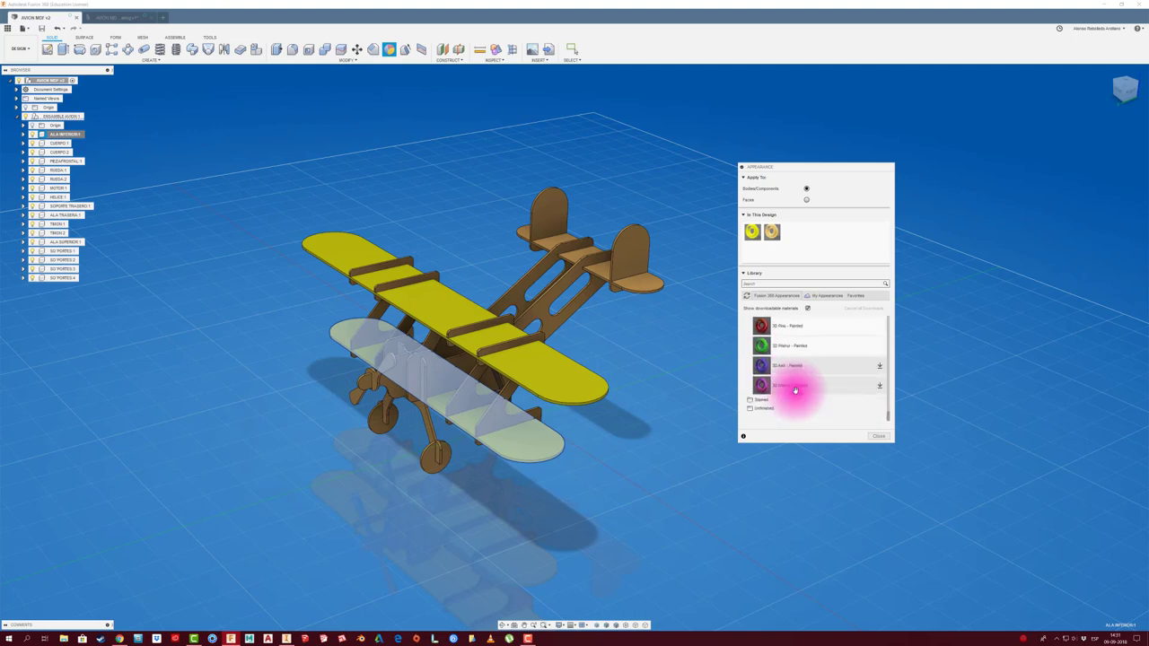
{"action": "left_click", "coordinate": [764, 400]}
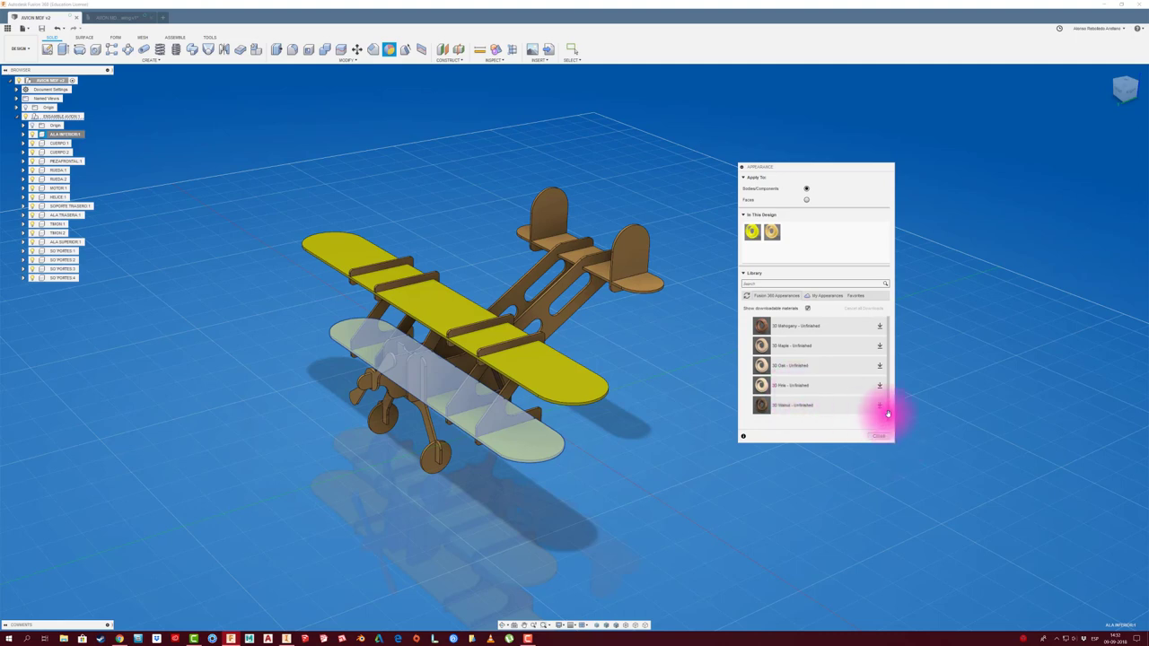
{"action": "scroll", "coordinate": [803, 393], "scroll_direction": "up", "scroll_amount": 2}
{"action": "scroll", "coordinate": [803, 393], "scroll_direction": "up", "scroll_amount": 1}
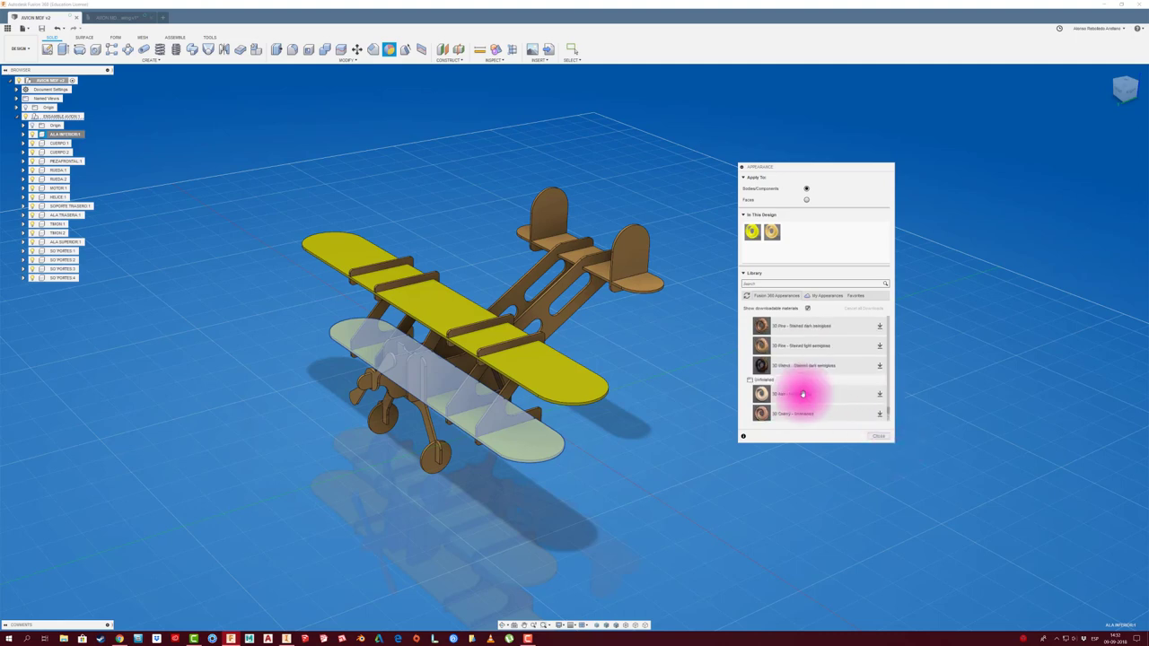
{"action": "scroll", "coordinate": [802, 393], "scroll_direction": "up", "scroll_amount": 2}
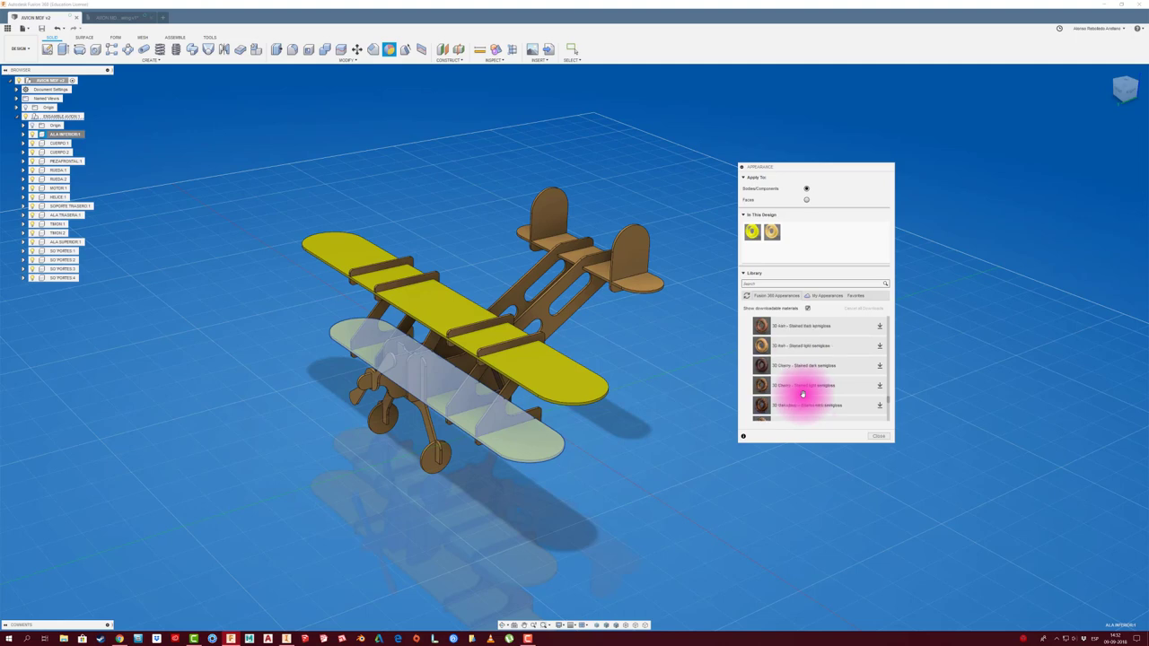
{"action": "scroll", "coordinate": [802, 394], "scroll_direction": "up", "scroll_amount": 2}
{"action": "scroll", "coordinate": [802, 393], "scroll_direction": "up", "scroll_amount": 1}
{"action": "scroll", "coordinate": [802, 393], "scroll_direction": "up", "scroll_amount": 1}
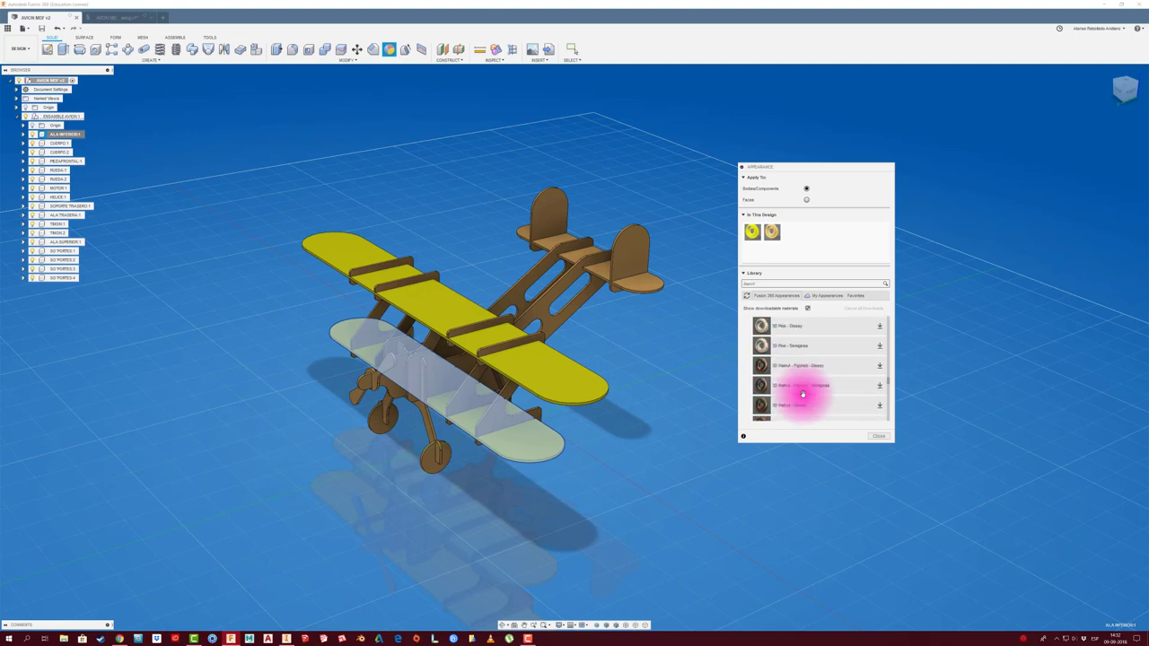
{"action": "scroll", "coordinate": [803, 393], "scroll_direction": "up", "scroll_amount": 2}
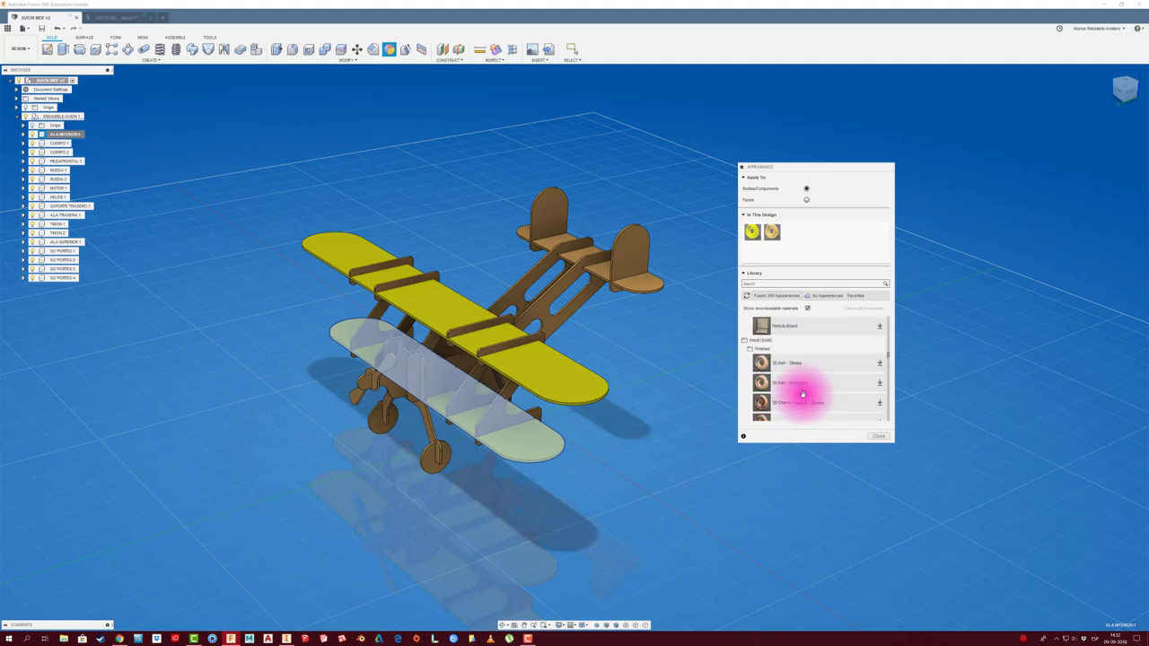
{"action": "scroll", "coordinate": [802, 393], "scroll_direction": "up", "scroll_amount": 2}
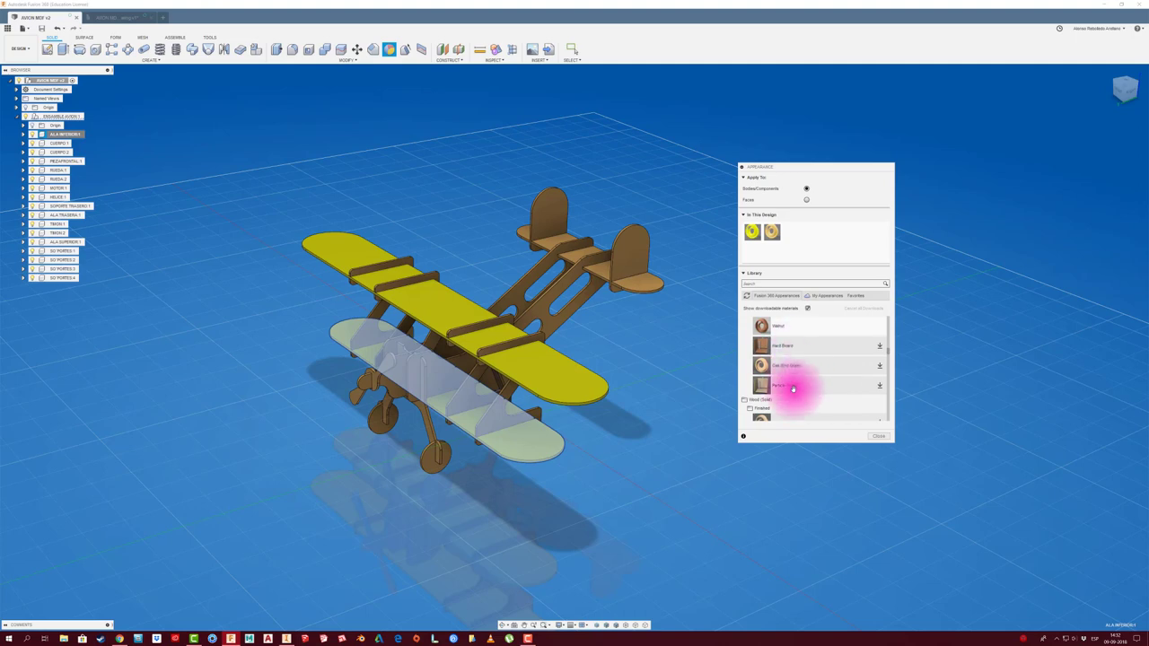
{"action": "scroll", "coordinate": [797, 388], "scroll_direction": "up", "scroll_amount": 3}
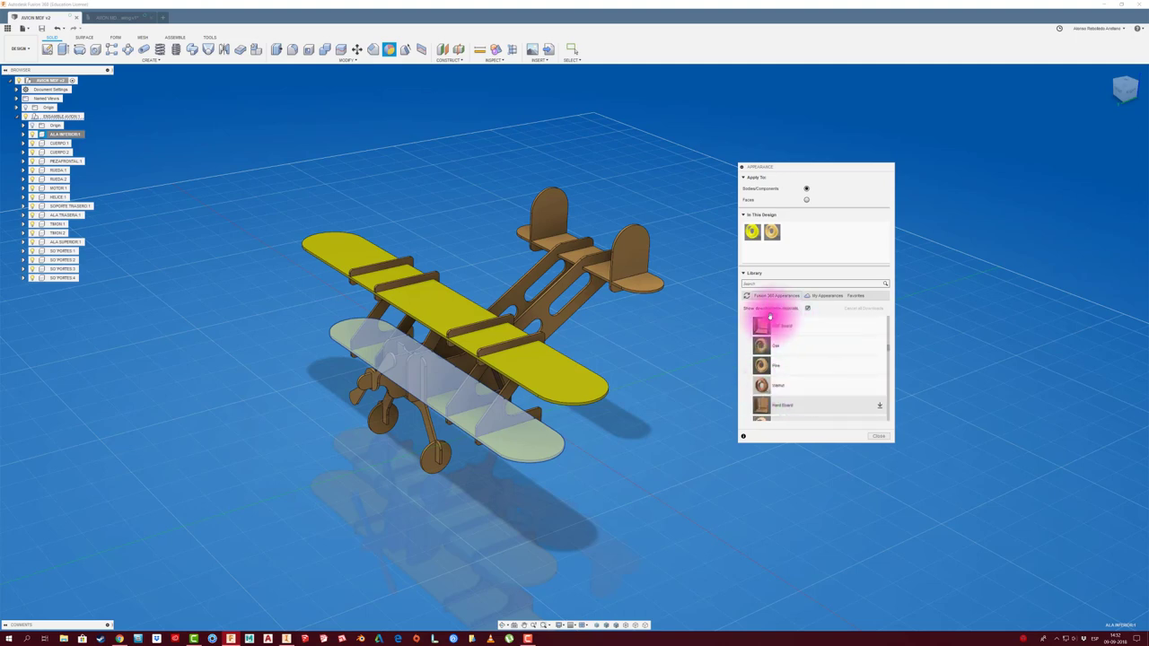
- Apply the MDF Board appearance to the lower wing and save a new version
{"action": "left_click", "coordinate": [766, 323]}
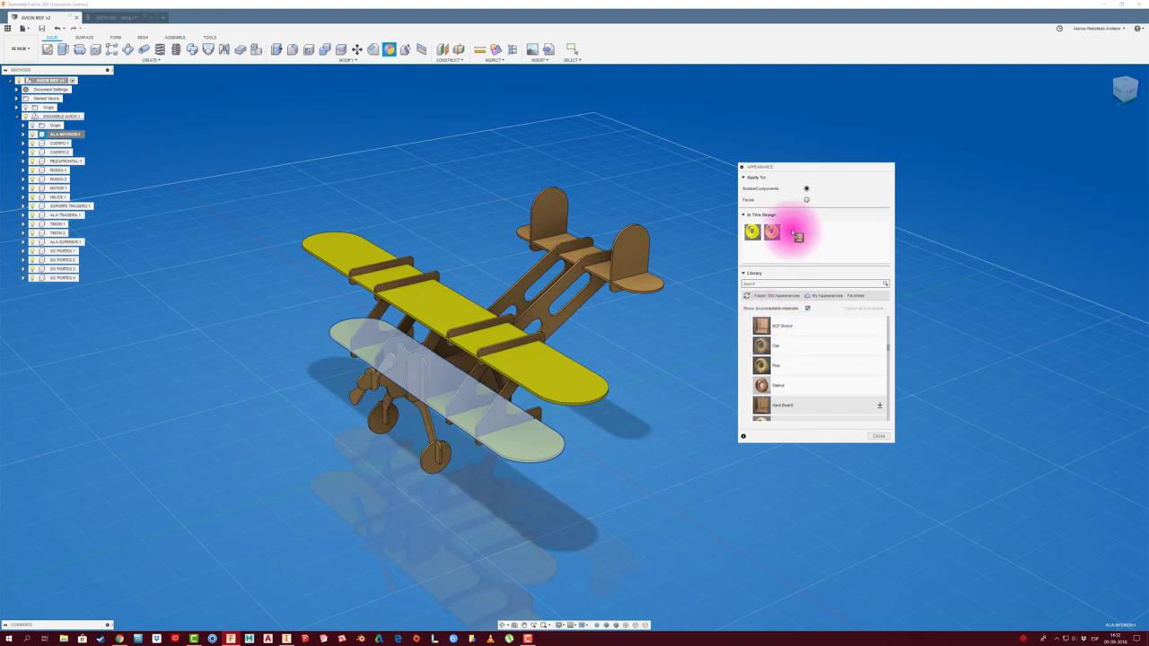
{"action": "mouse_move", "coordinate": [760, 328]}
{"action": "left_mouse_down"}
{"action": "mouse_move", "coordinate": [801, 238]}
{"action": "mouse_move", "coordinate": [546, 452]}
{"action": "left_mouse_up"}
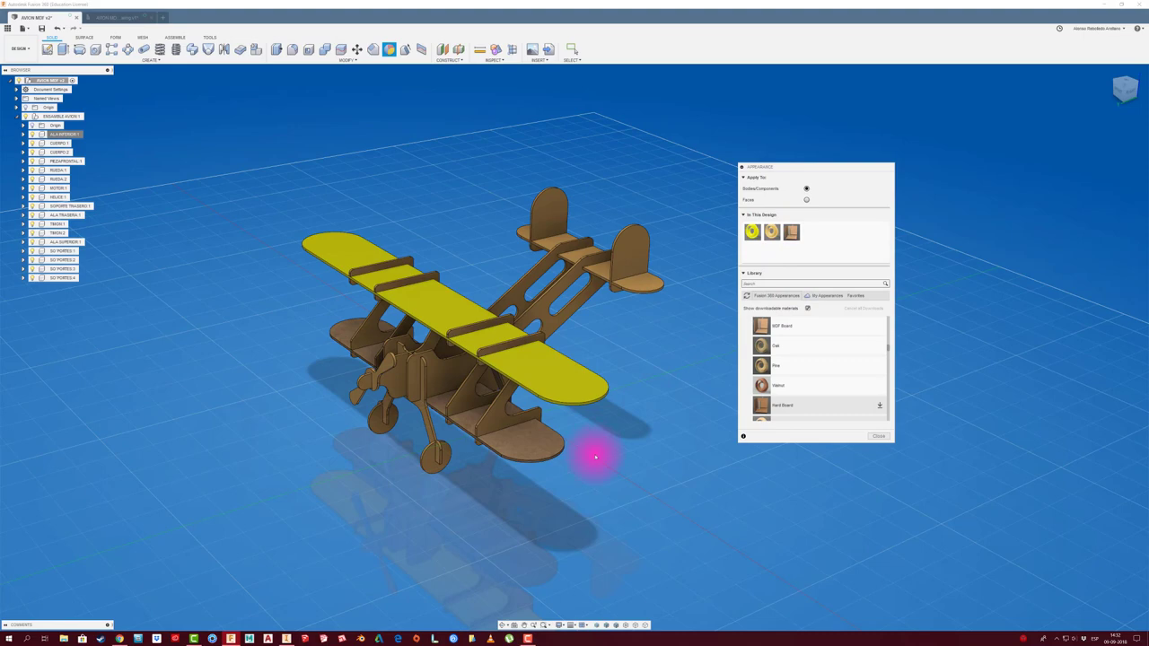
{"action": "scroll", "coordinate": [559, 462], "scroll_direction": "up", "scroll_amount": 2}
{"action": "scroll", "coordinate": [559, 461], "scroll_direction": "up", "scroll_amount": 1}
{"action": "scroll", "coordinate": [448, 377], "scroll_direction": "down", "scroll_amount": 1}
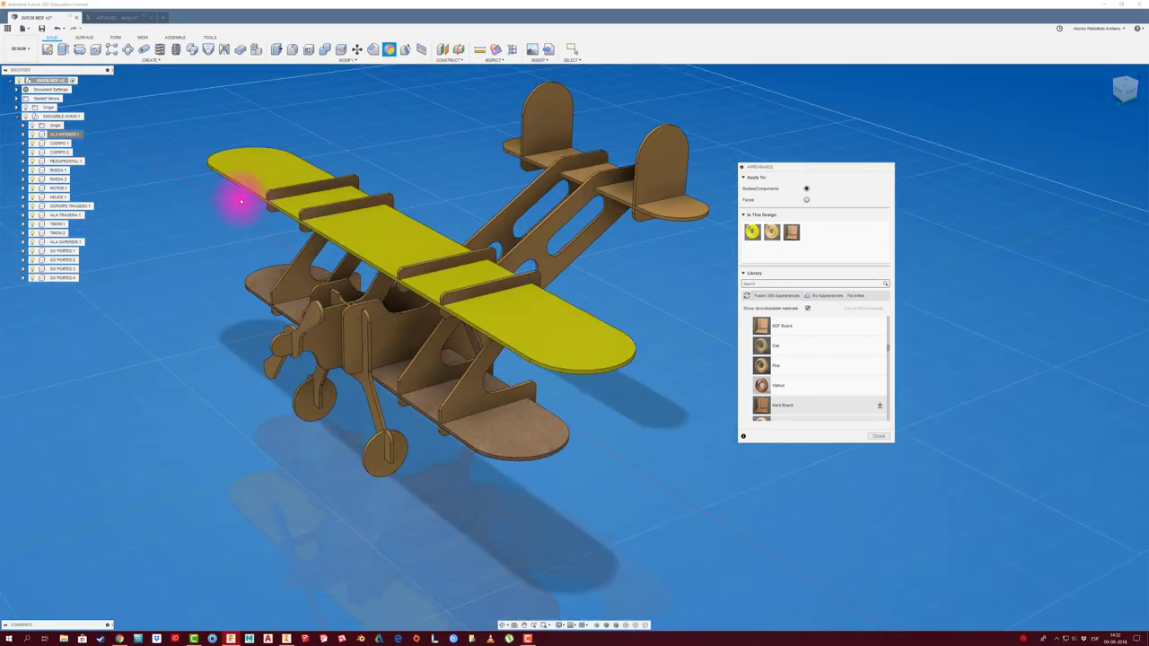
{"action": "left_click", "coordinate": [42, 27]}
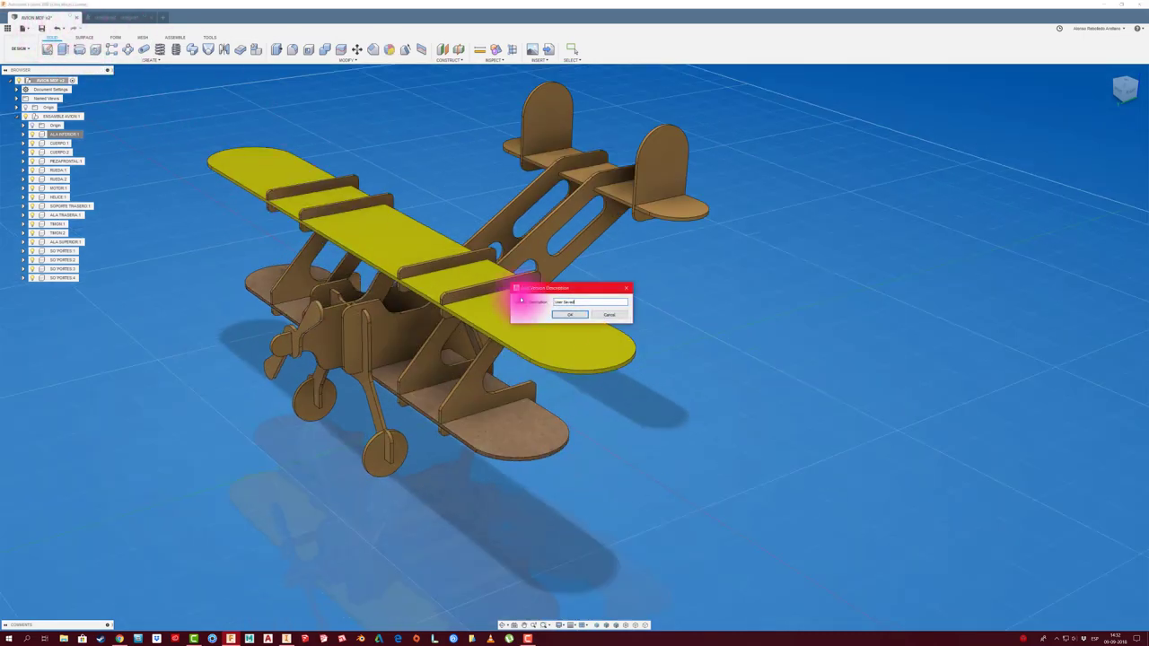
{"action": "left_click", "coordinate": [570, 314]}
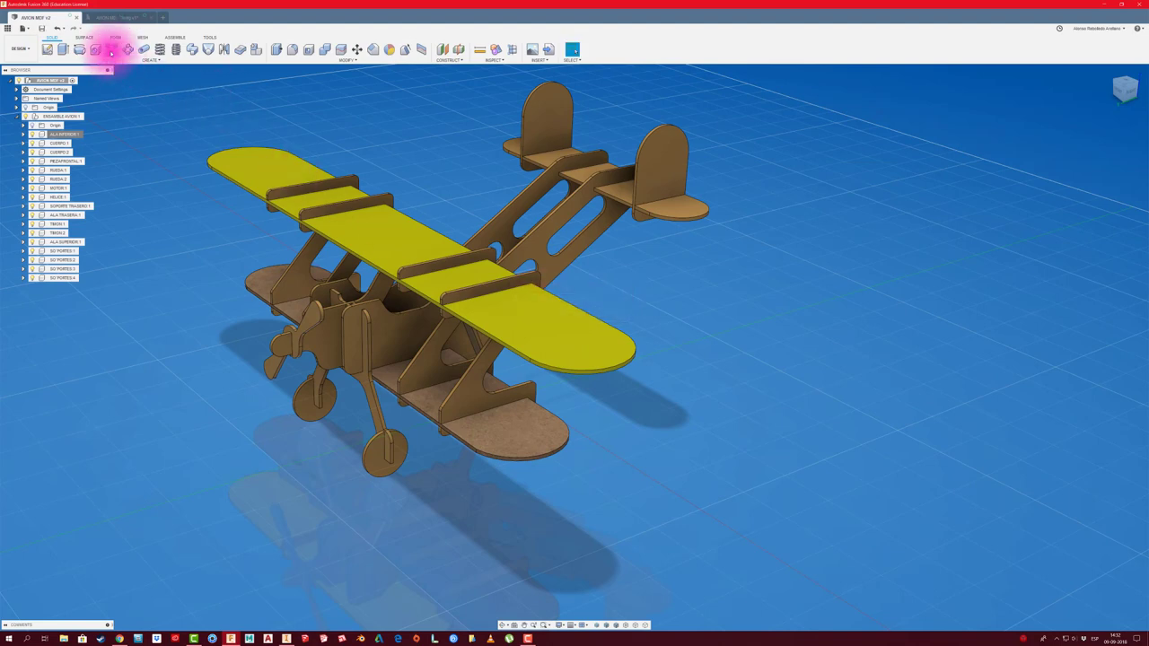
- Update the drawing views to show the MDF Board lower wing, then return to AVION MDF v3
{"action": "left_click", "coordinate": [123, 18]}
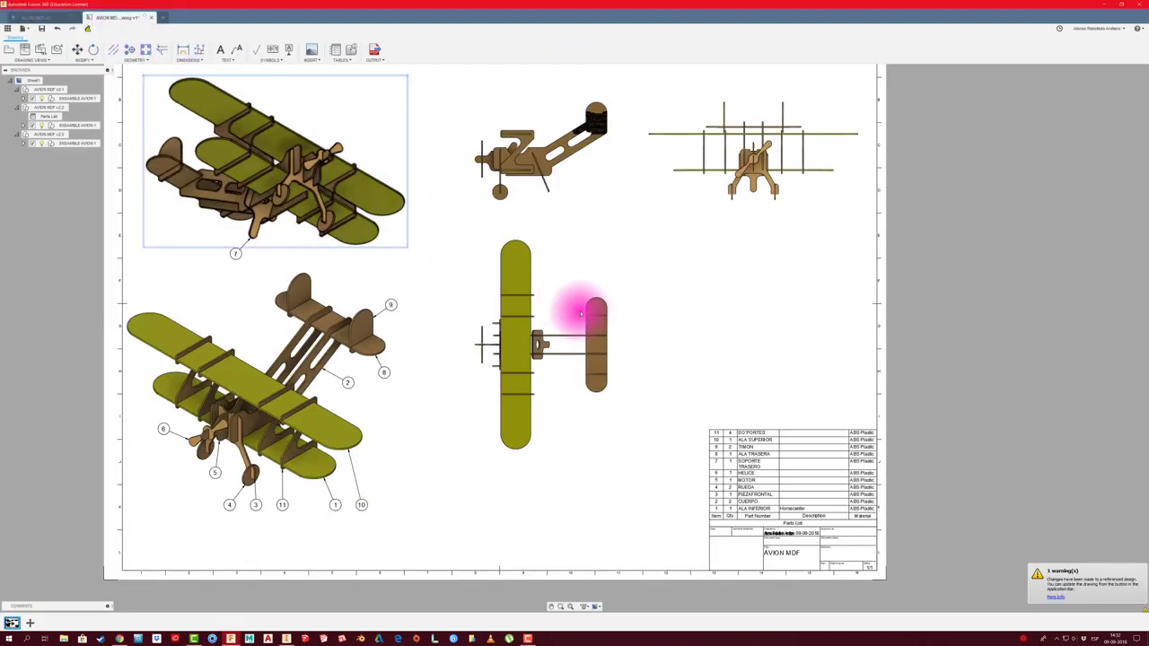
{"action": "left_click", "coordinate": [312, 166]}
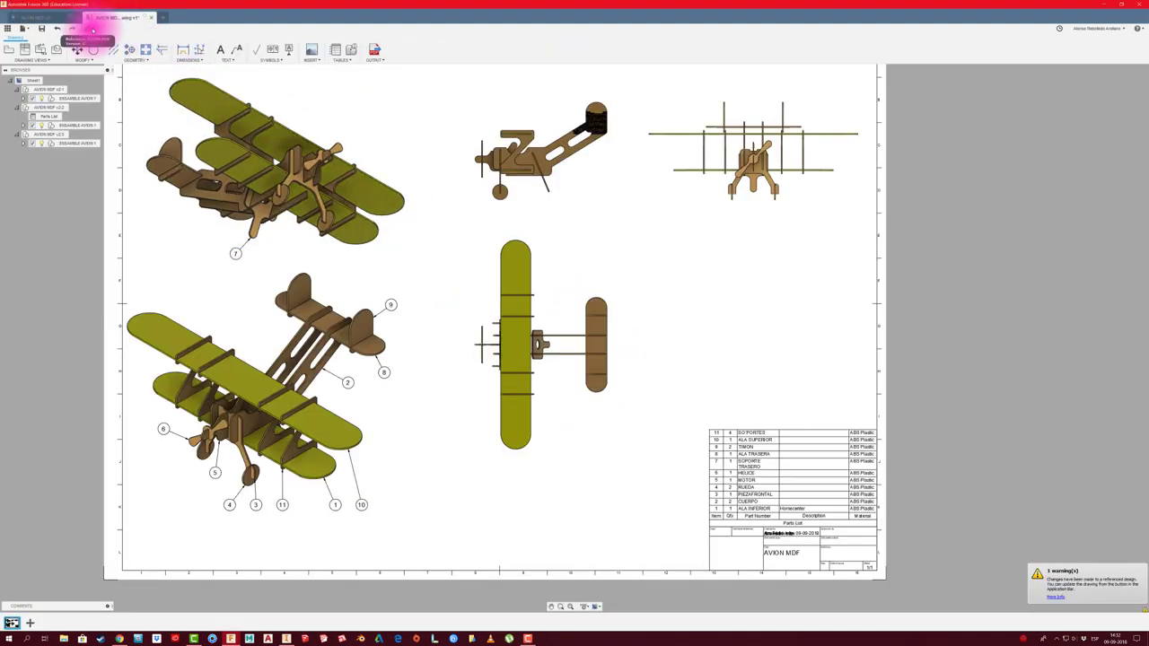
{"action": "left_click", "coordinate": [89, 30]}
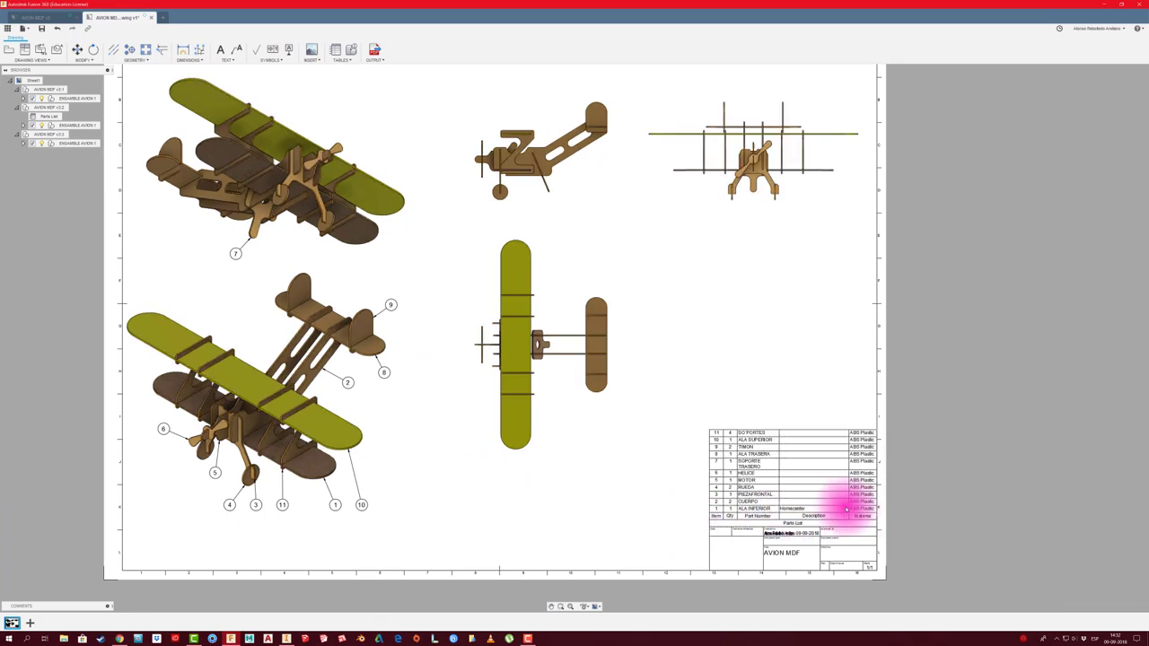
{"action": "scroll", "coordinate": [863, 513], "scroll_direction": "up", "scroll_amount": 2}
{"action": "scroll", "coordinate": [859, 505], "scroll_direction": "down", "scroll_amount": 1}
{"action": "scroll", "coordinate": [859, 506], "scroll_direction": "down", "scroll_amount": 2}
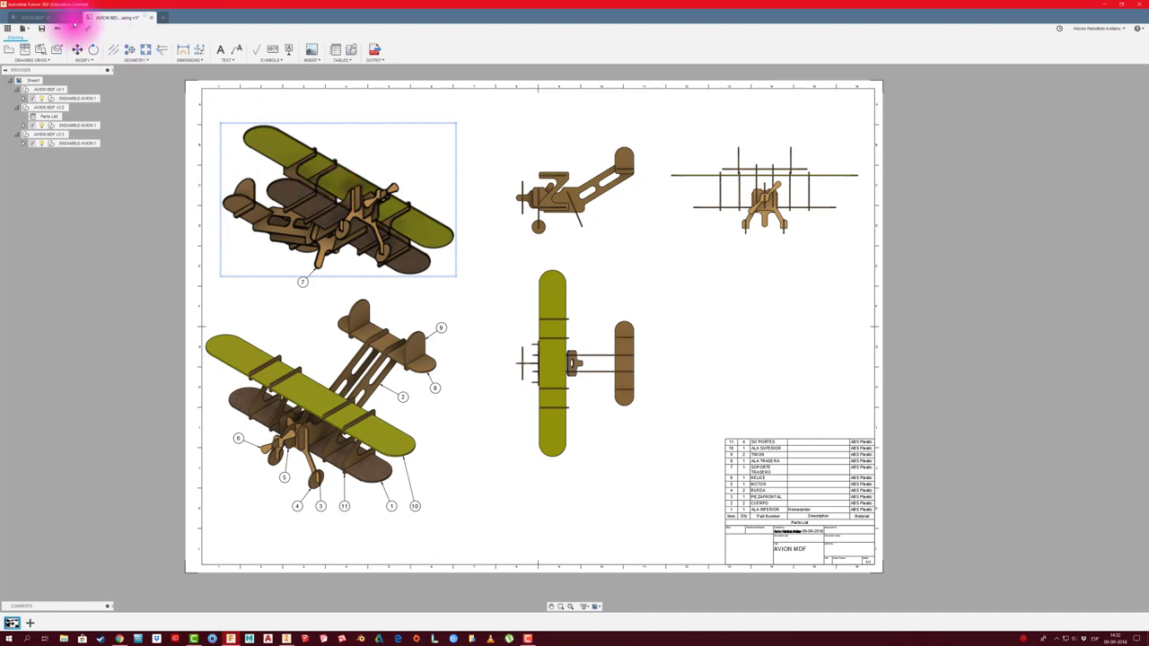
{"action": "left_click", "coordinate": [45, 17]}
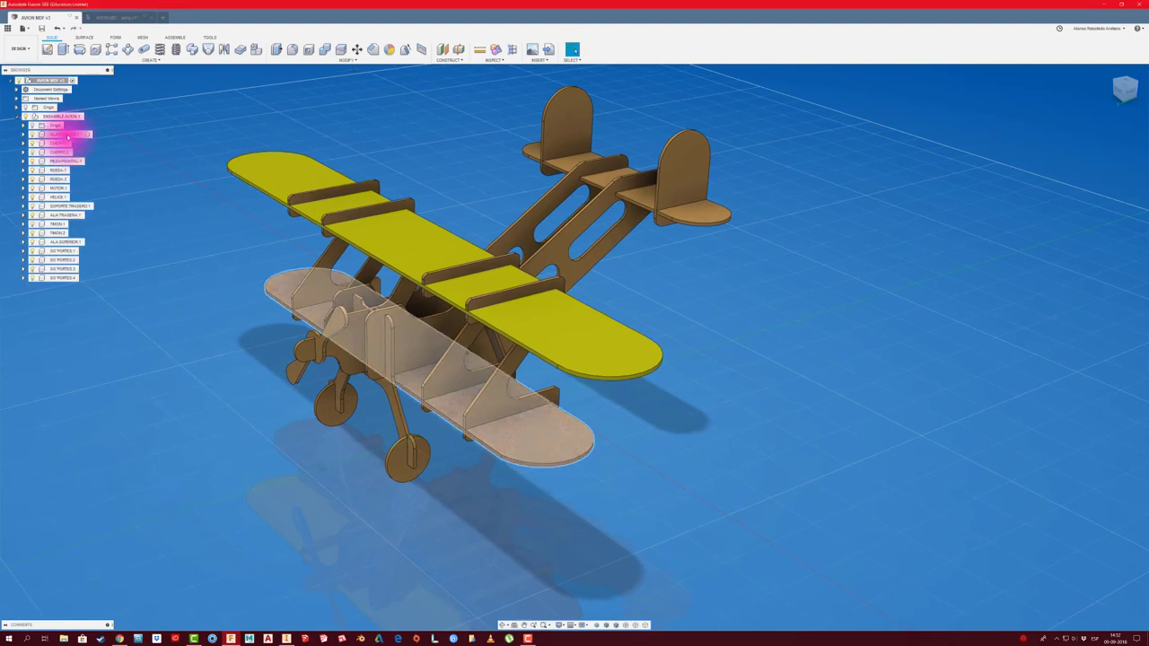
- Apply the teal Mahogany - Painted appearance to the lower wing, replacing its existing appearance
{"action": "right_click", "coordinate": [68, 135]}
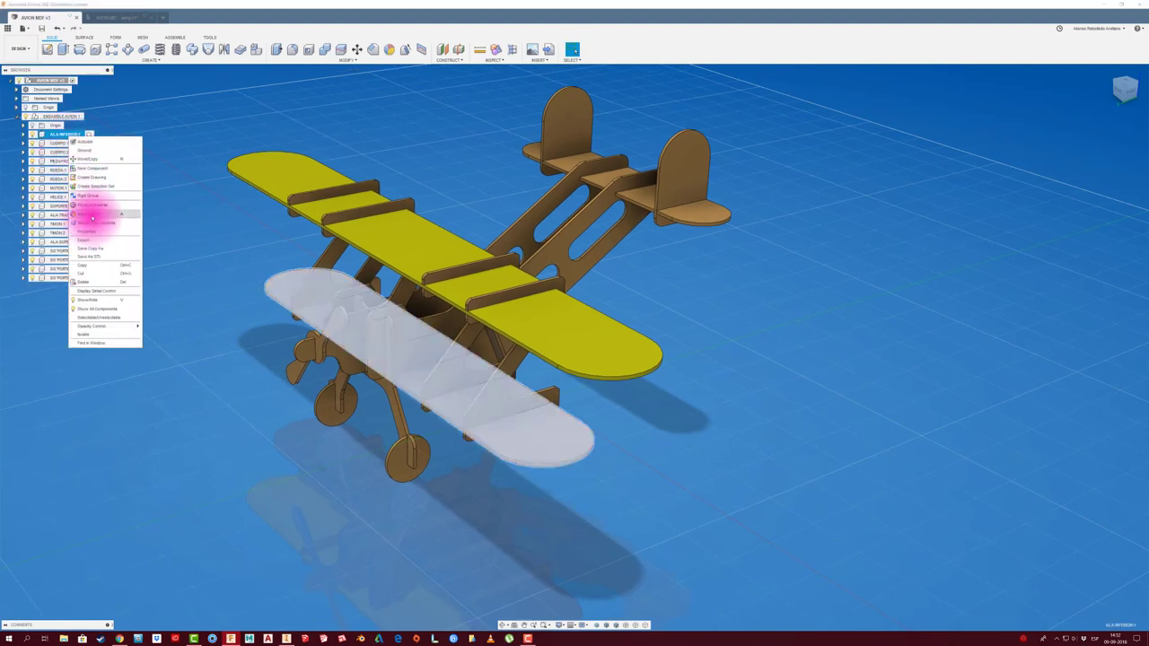
{"action": "left_click", "coordinate": [89, 215]}
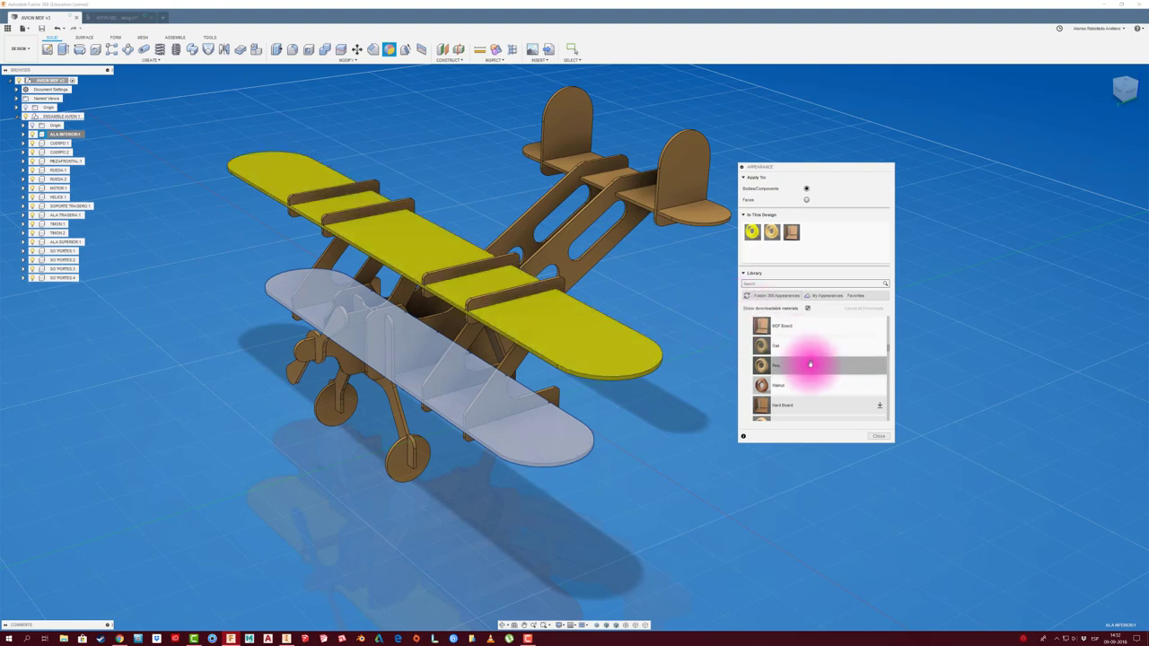
{"action": "scroll", "coordinate": [810, 367], "scroll_direction": "down", "scroll_amount": 5}
{"action": "scroll", "coordinate": [811, 368], "scroll_direction": "down", "scroll_amount": 3}
{"action": "scroll", "coordinate": [802, 367], "scroll_direction": "down", "scroll_amount": 3}
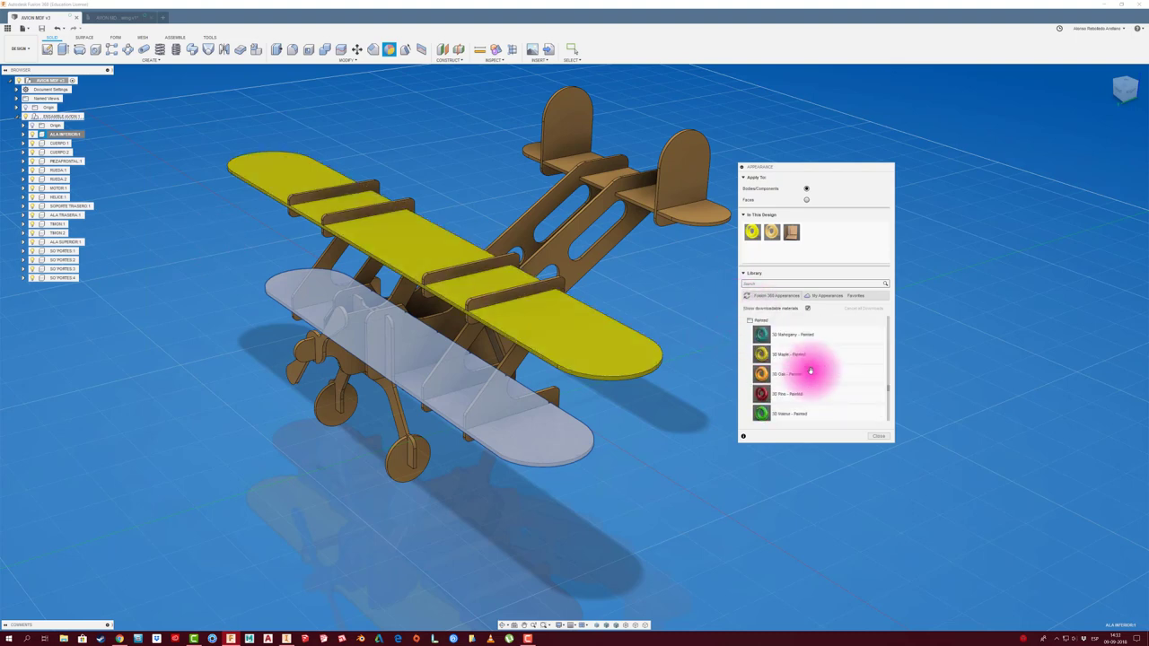
{"action": "left_click_drag", "start_coordinate": [770, 334], "coordinate": [559, 441]}
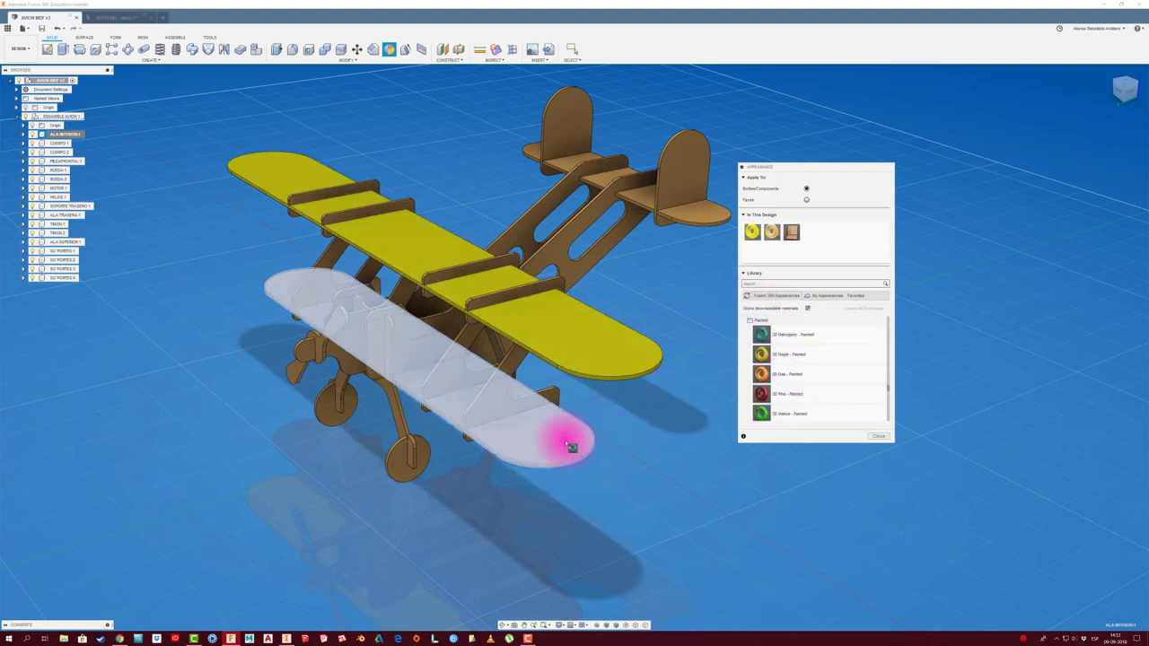
{"action": "left_click", "coordinate": [542, 312]}
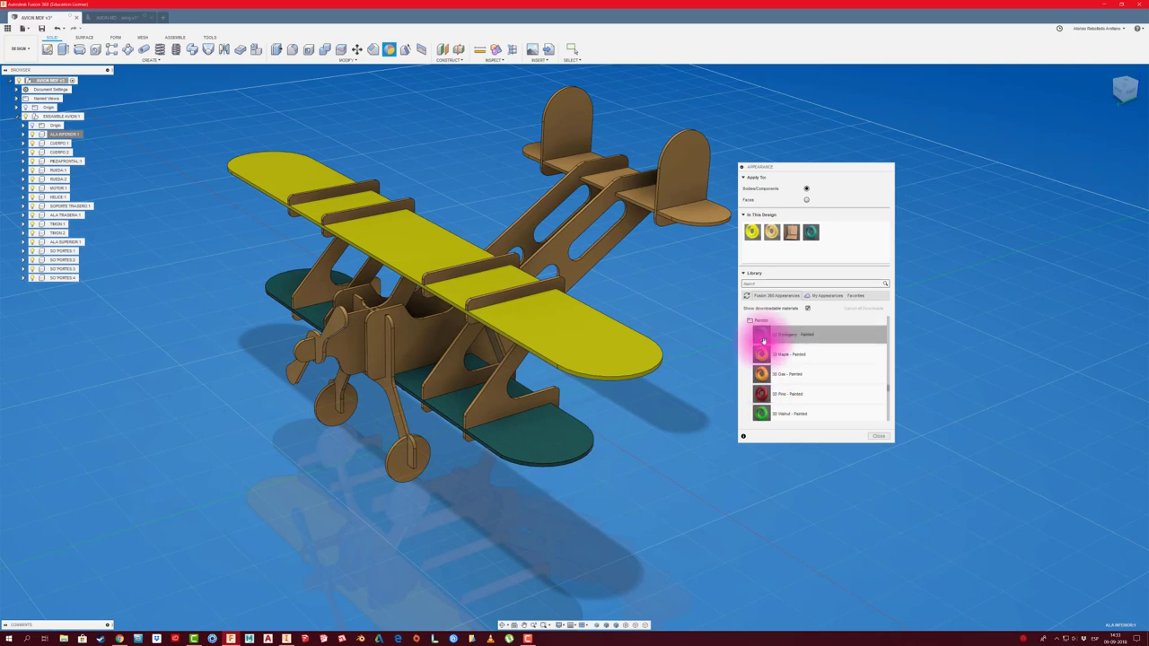
- Paint the upper wing teal Mahogany, the fuselage green Walnut and the tail yellow Maple
{"action": "left_click_drag", "start_coordinate": [761, 333], "coordinate": [639, 362]}
{"action": "left_click_drag", "start_coordinate": [761, 413], "coordinate": [581, 279]}
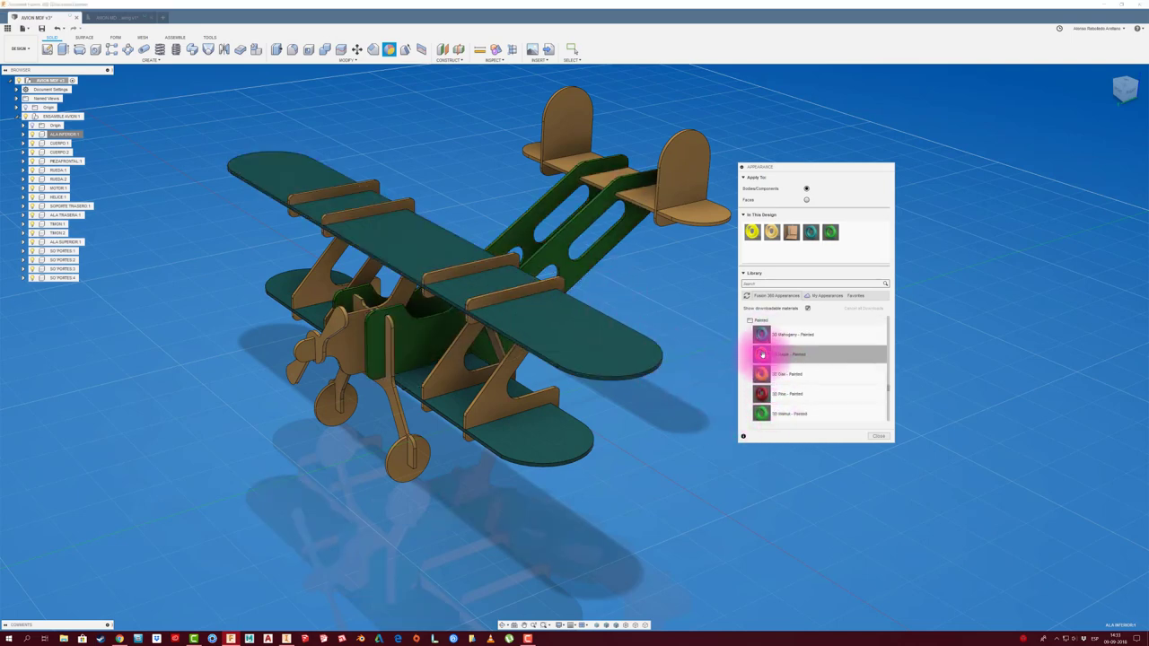
{"action": "mouse_move", "coordinate": [761, 354]}
{"action": "left_mouse_down"}
{"action": "mouse_move", "coordinate": [687, 245]}
{"action": "mouse_move", "coordinate": [810, 393]}
{"action": "mouse_move", "coordinate": [798, 384]}
{"action": "left_mouse_up"}
{"action": "scroll", "coordinate": [800, 384], "scroll_direction": "down", "scroll_amount": 2}
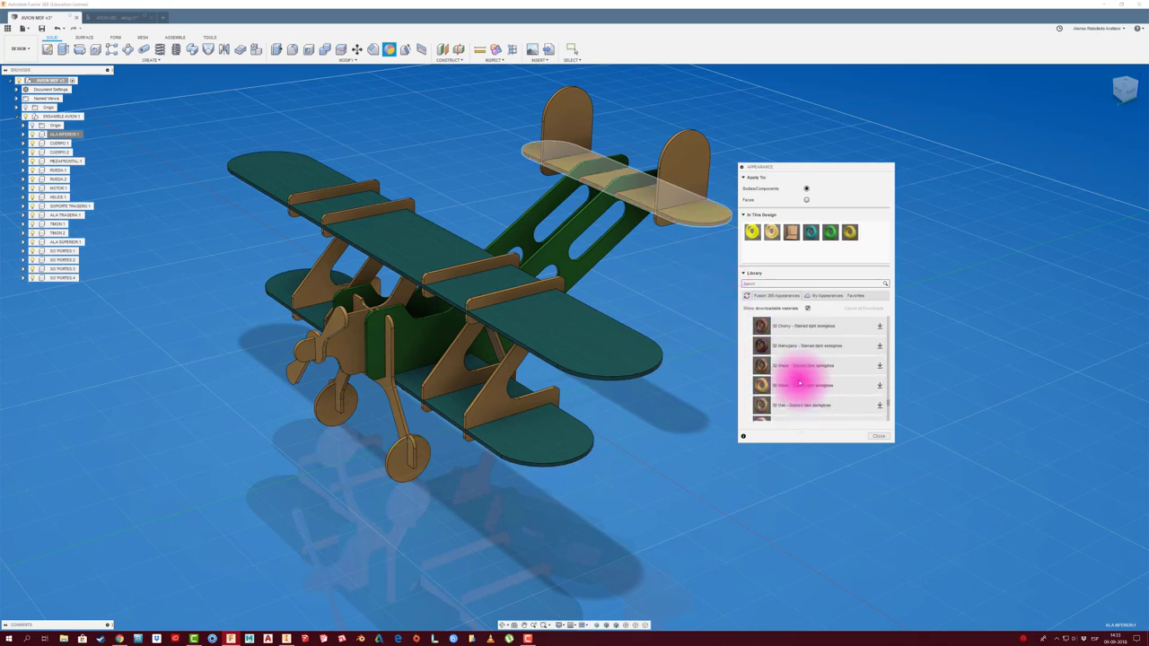
{"action": "scroll", "coordinate": [800, 379], "scroll_direction": "down", "scroll_amount": 1}
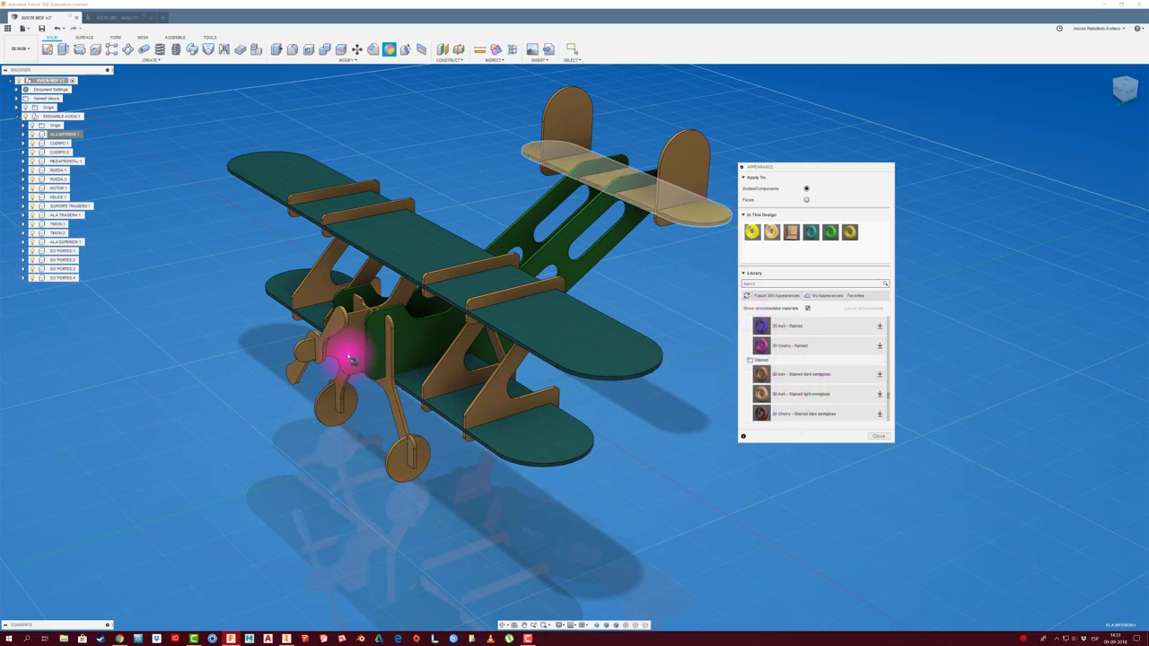
{"action": "left_click", "coordinate": [693, 415]}
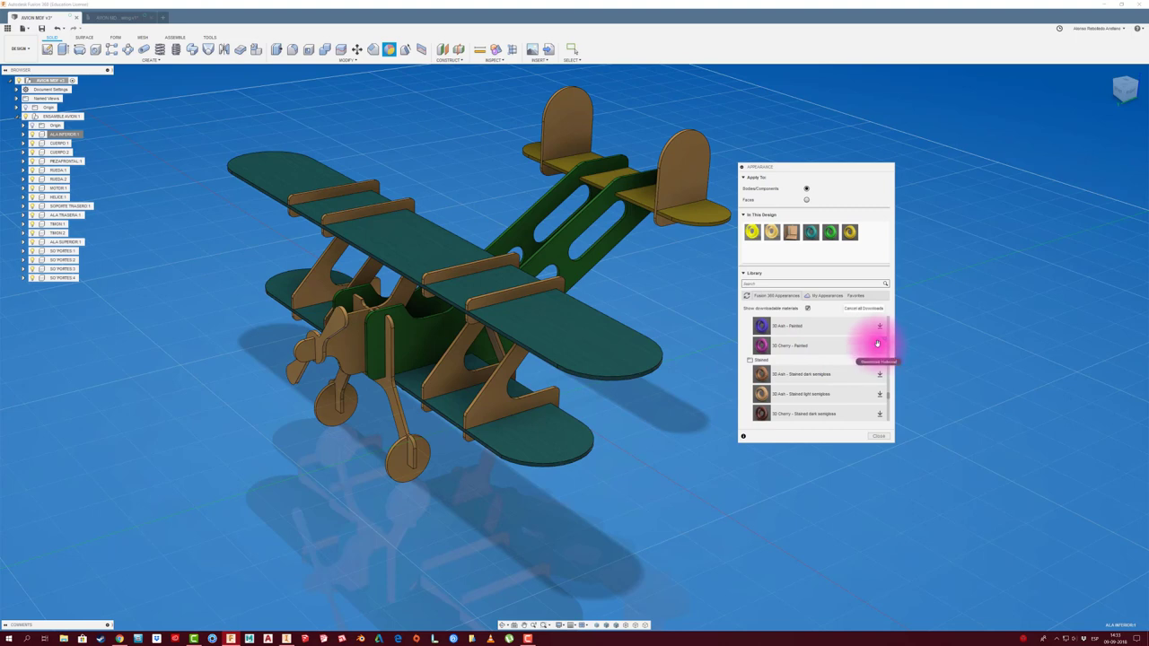
- Paint the wing struts and tail fins purple and the landing gear red
{"action": "left_click_drag", "start_coordinate": [760, 344], "coordinate": [495, 418]}
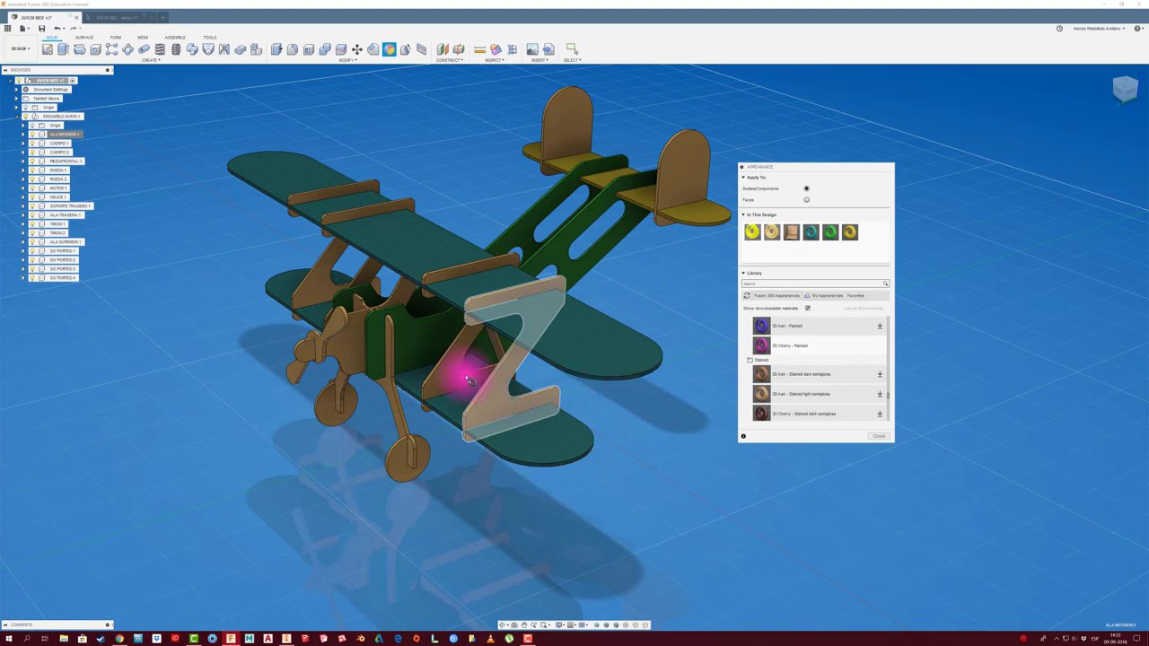
{"action": "left_click_drag", "start_coordinate": [602, 404], "coordinate": [462, 372]}
{"action": "middle_click_drag", "start_coordinate": [670, 448], "coordinate": [668, 463]}
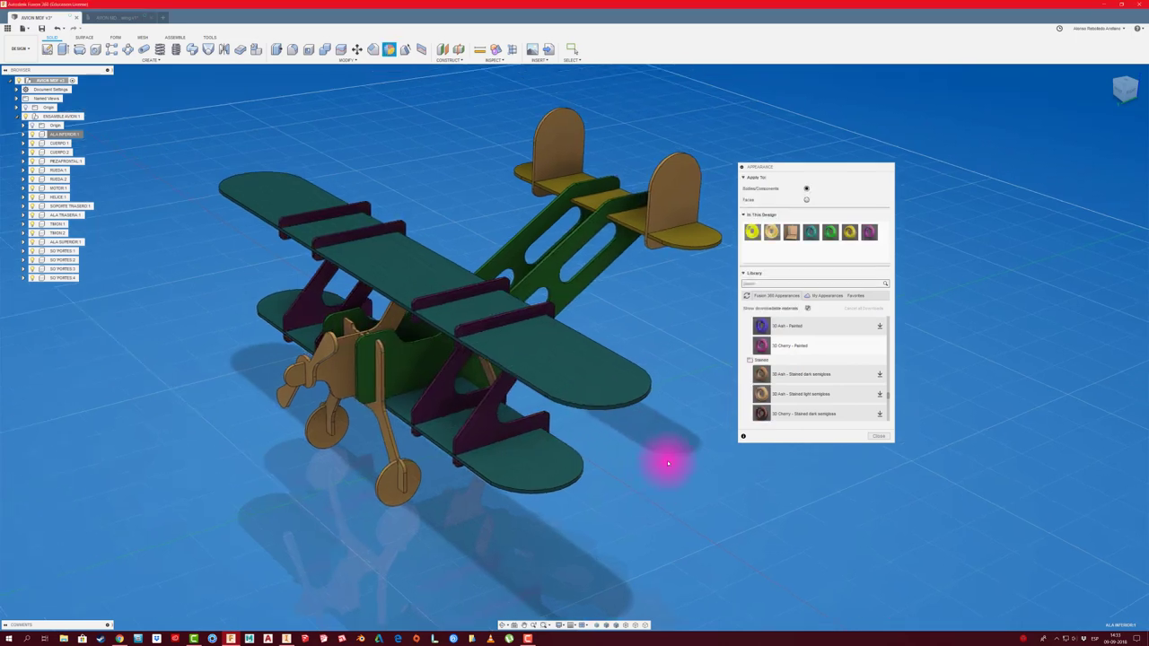
{"action": "left_click_drag", "start_coordinate": [754, 328], "coordinate": [678, 220]}
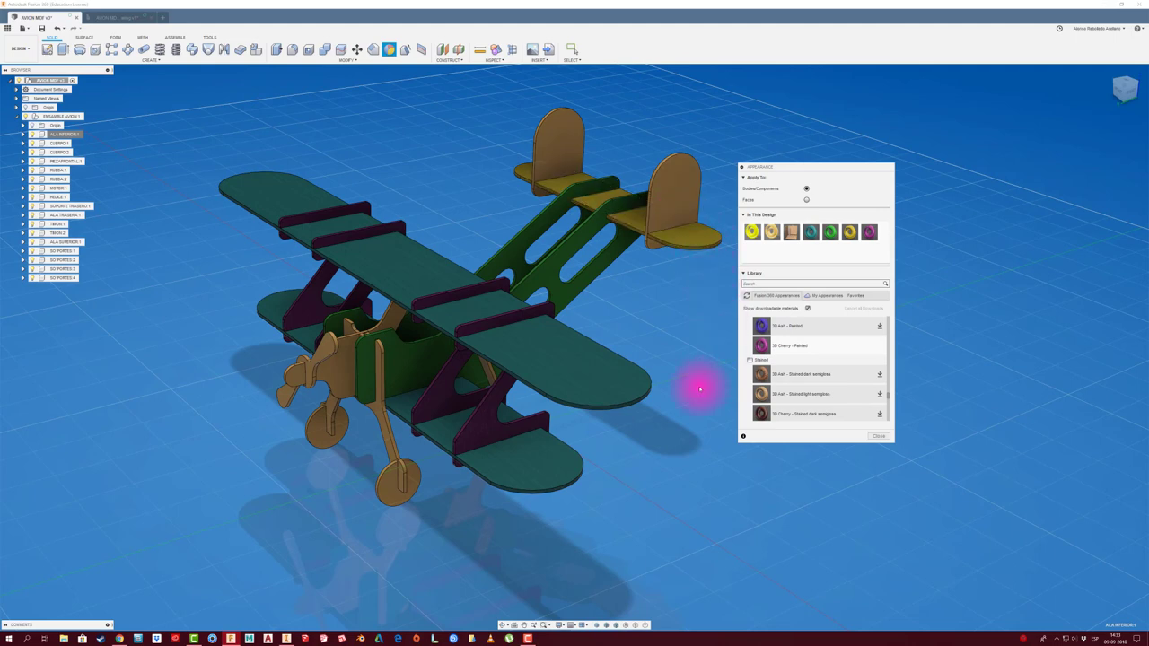
{"action": "left_click_drag", "start_coordinate": [759, 333], "coordinate": [691, 204]}
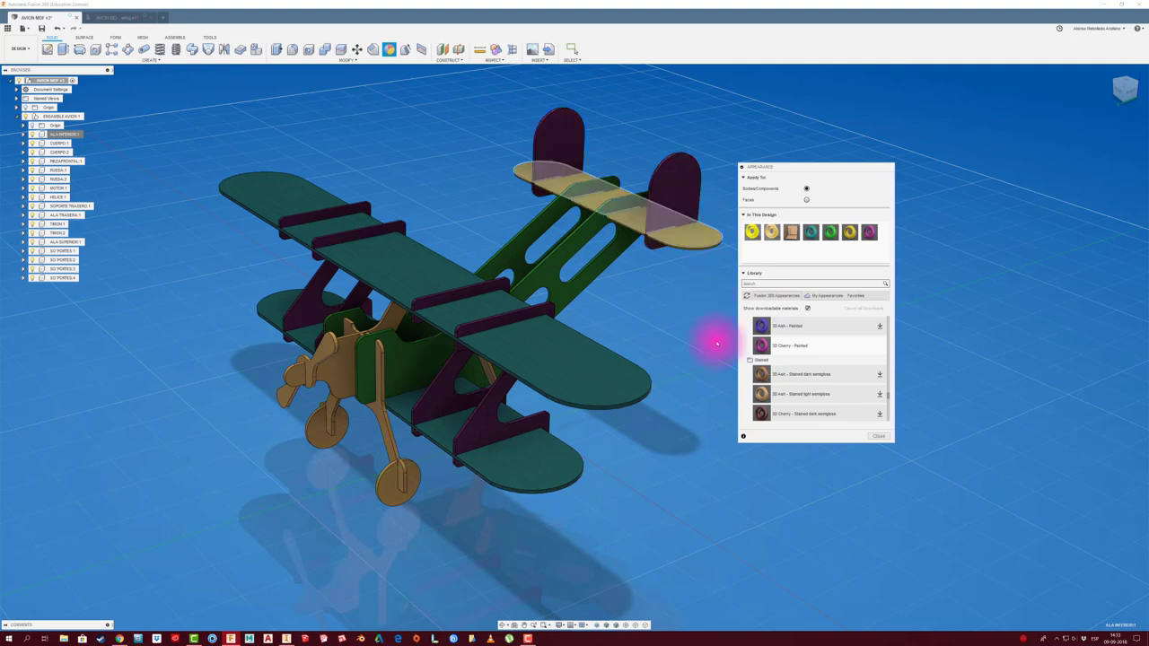
{"action": "scroll", "coordinate": [782, 384], "scroll_direction": "down", "scroll_amount": 3}
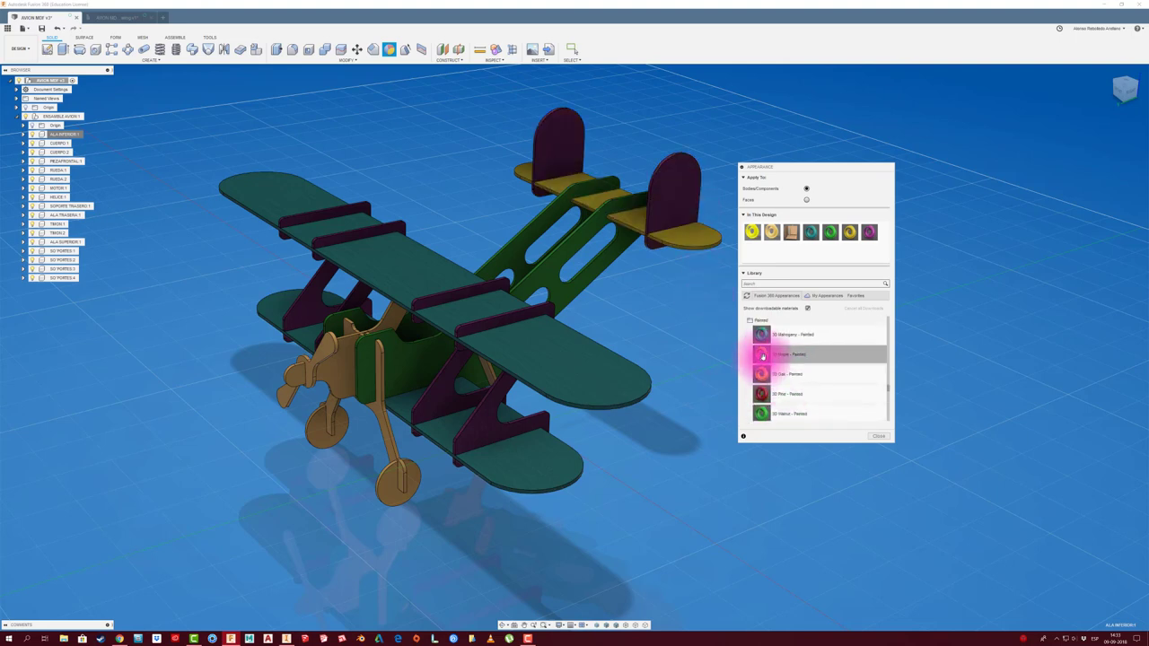
{"action": "left_click_drag", "start_coordinate": [787, 376], "coordinate": [333, 374]}
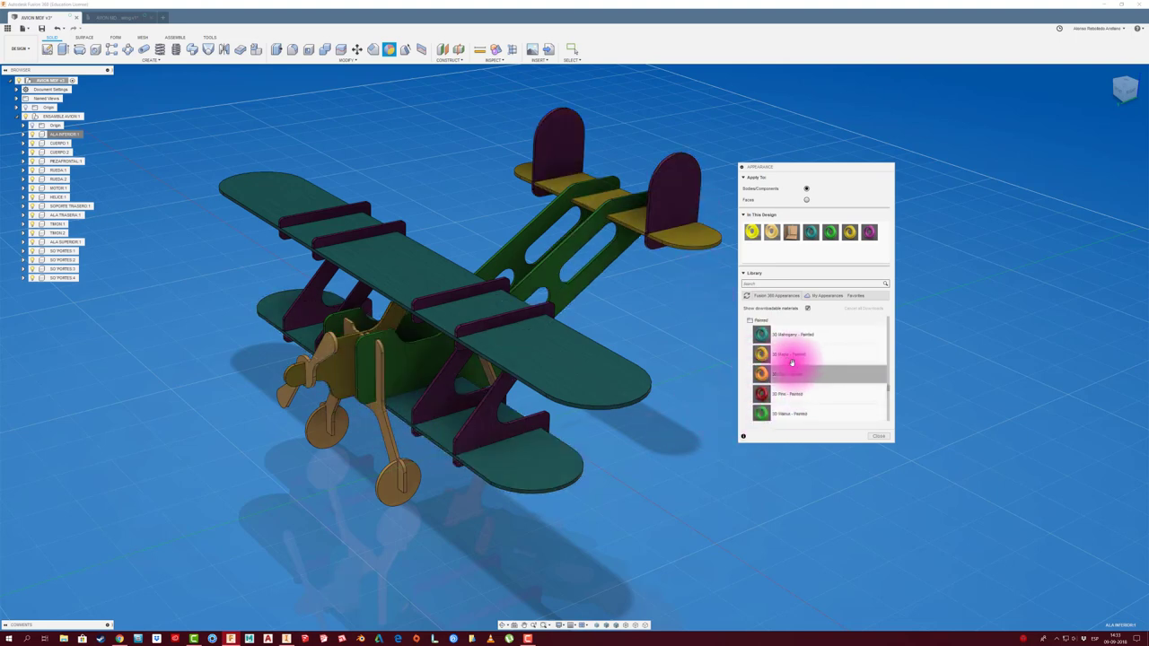
{"action": "left_click_drag", "start_coordinate": [759, 333], "coordinate": [388, 431]}
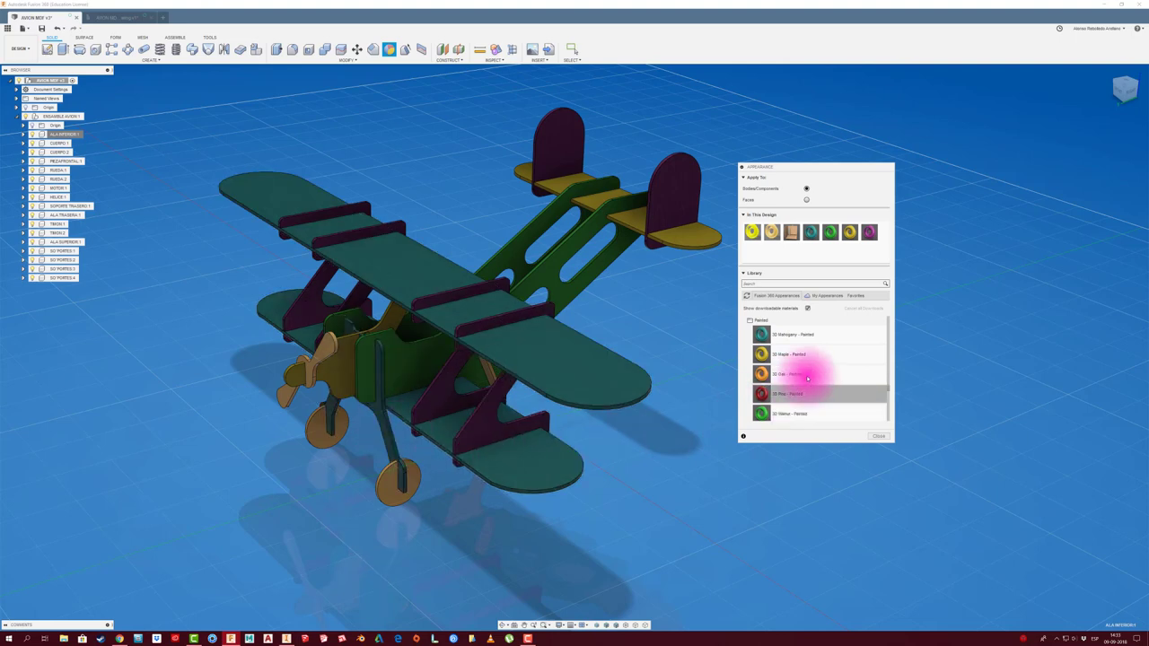
{"action": "left_click_drag", "start_coordinate": [761, 393], "coordinate": [388, 493]}
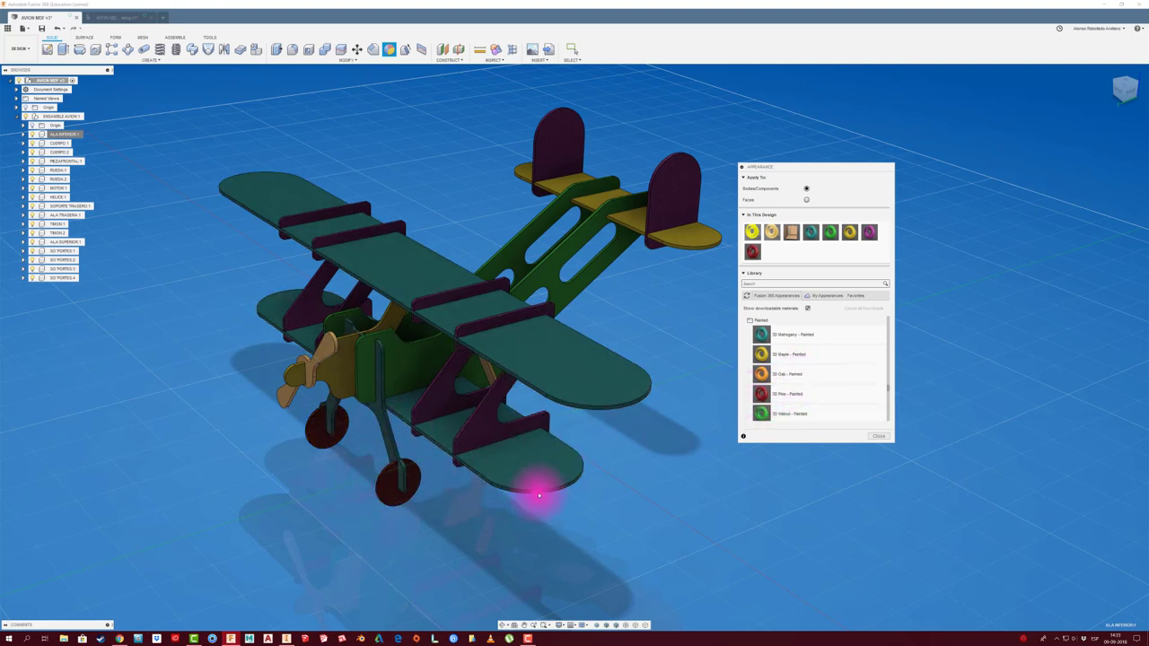
- Paint the propeller and nose with Oak - Painted, orbit to check, and save a version
{"action": "left_click", "coordinate": [767, 355]}
{"action": "left_click_drag", "start_coordinate": [764, 355], "coordinate": [418, 410]}
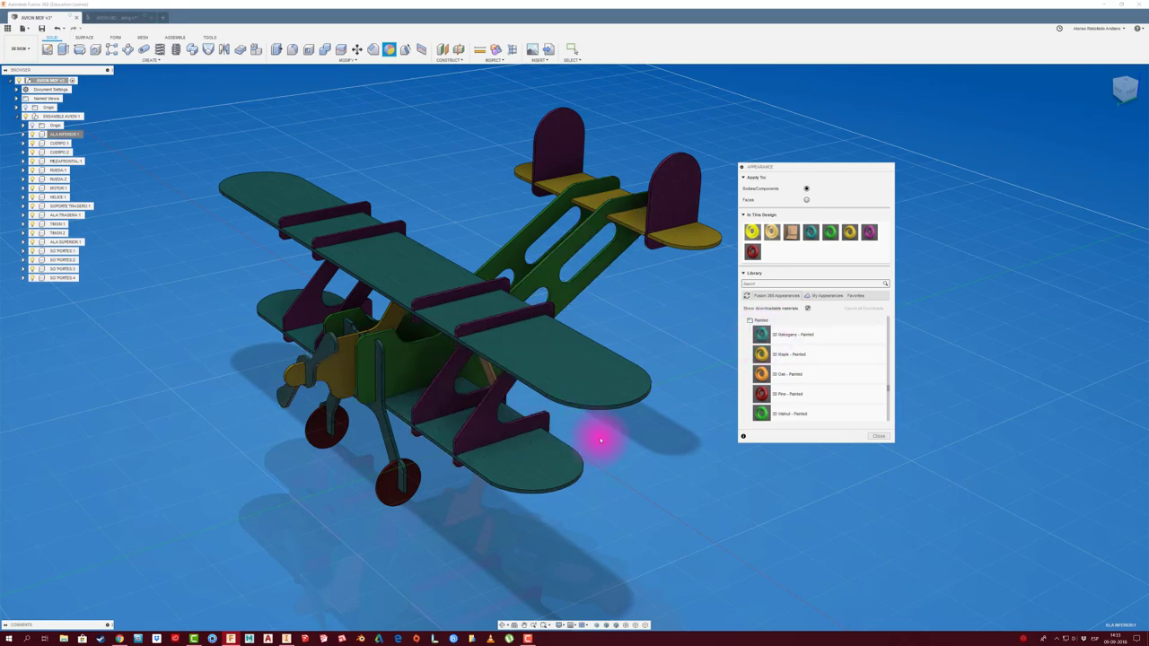
{"action": "left_click", "coordinate": [505, 625]}
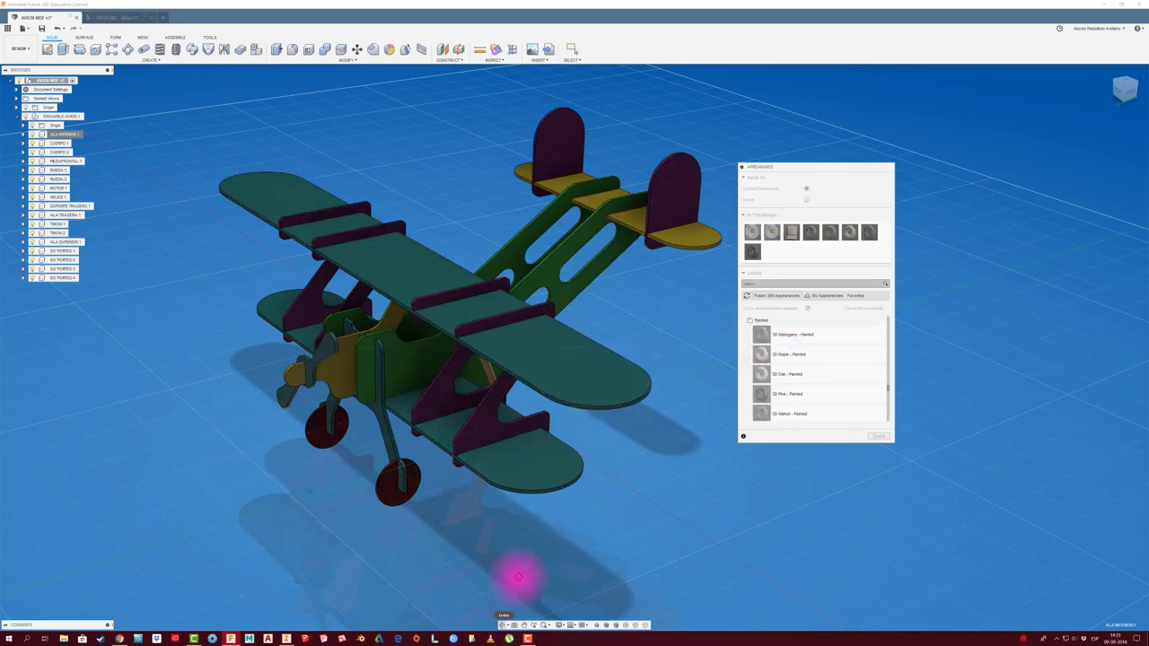
{"action": "mouse_move", "coordinate": [521, 577]}
{"action": "left_mouse_down"}
{"action": "mouse_move", "coordinate": [525, 464]}
{"action": "mouse_move", "coordinate": [488, 462]}
{"action": "left_mouse_up"}
{"action": "left_click", "coordinate": [801, 382]}
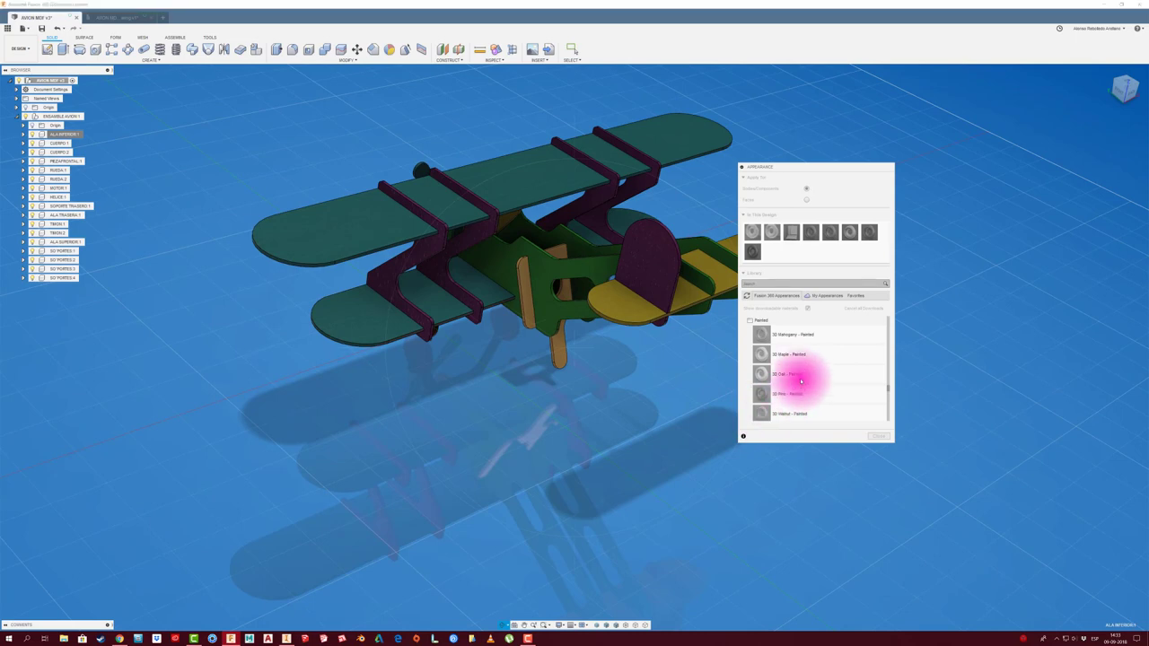
{"action": "left_click_drag", "start_coordinate": [800, 382], "coordinate": [523, 299]}
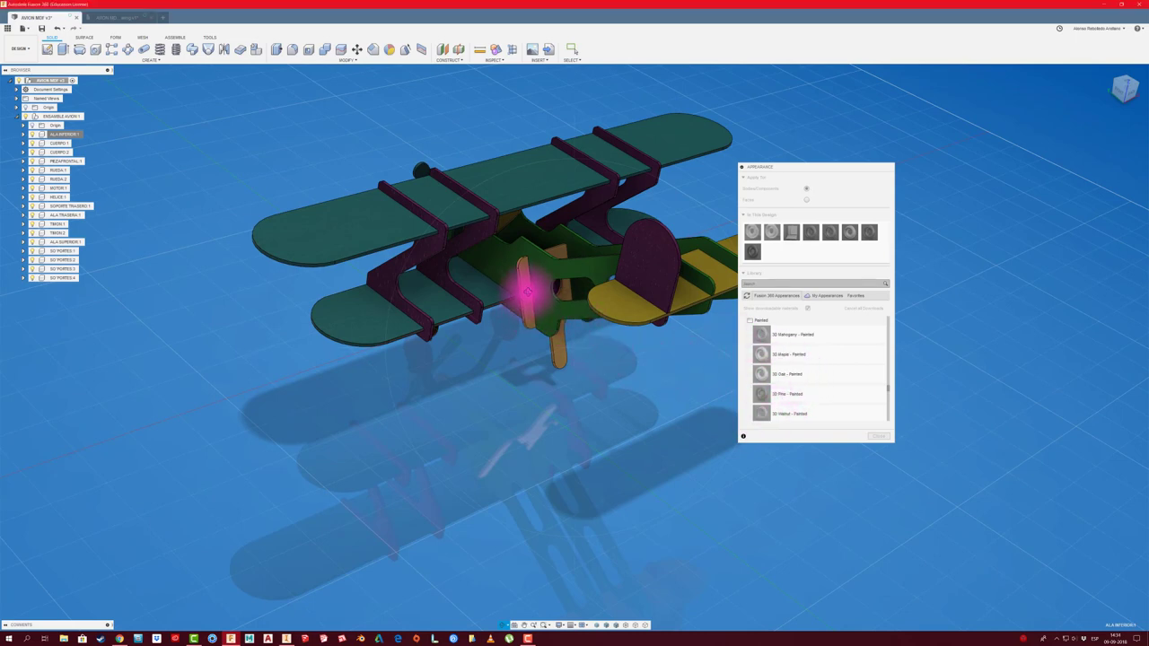
{"action": "left_click_drag", "start_coordinate": [628, 392], "coordinate": [629, 418]}
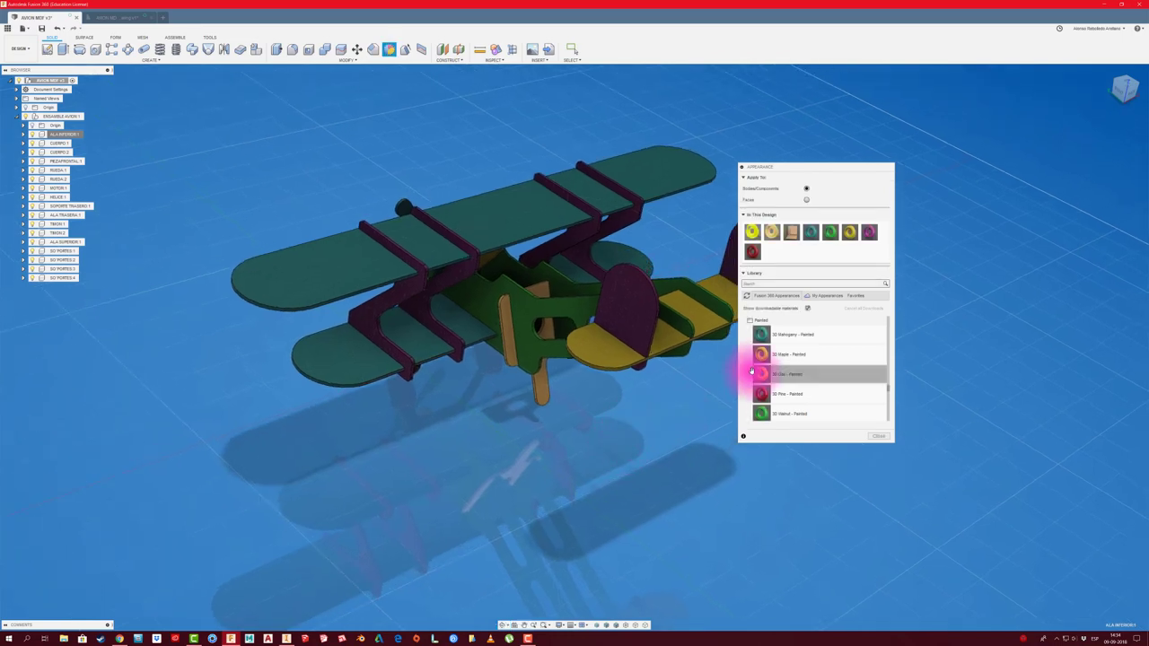
{"action": "left_click_drag", "start_coordinate": [752, 371], "coordinate": [527, 447]}
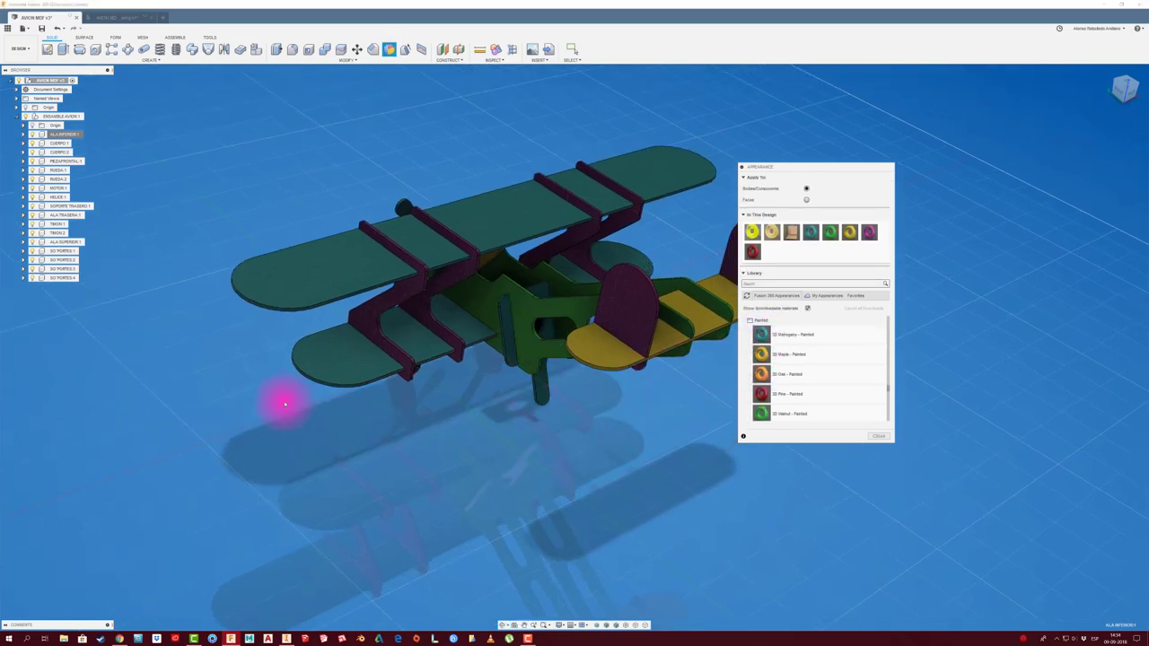
{"action": "left_click", "coordinate": [502, 624]}
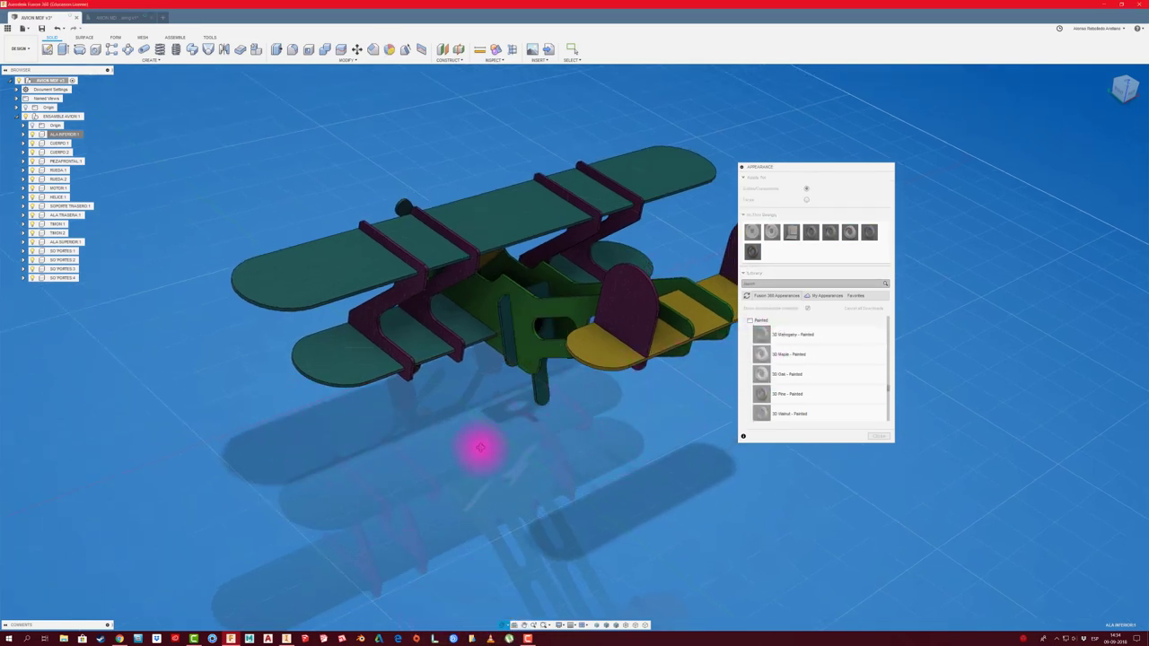
{"action": "left_click_drag", "start_coordinate": [480, 447], "coordinate": [526, 441]}
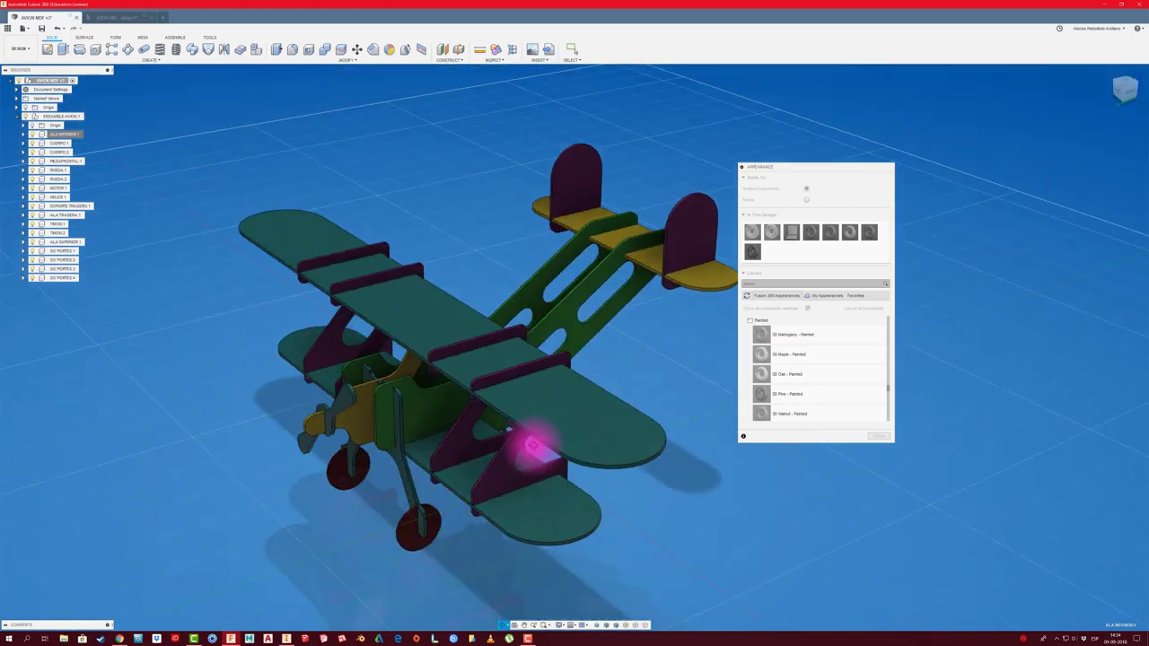
{"action": "left_click", "coordinate": [41, 29]}
{"action": "left_click", "coordinate": [574, 315]}
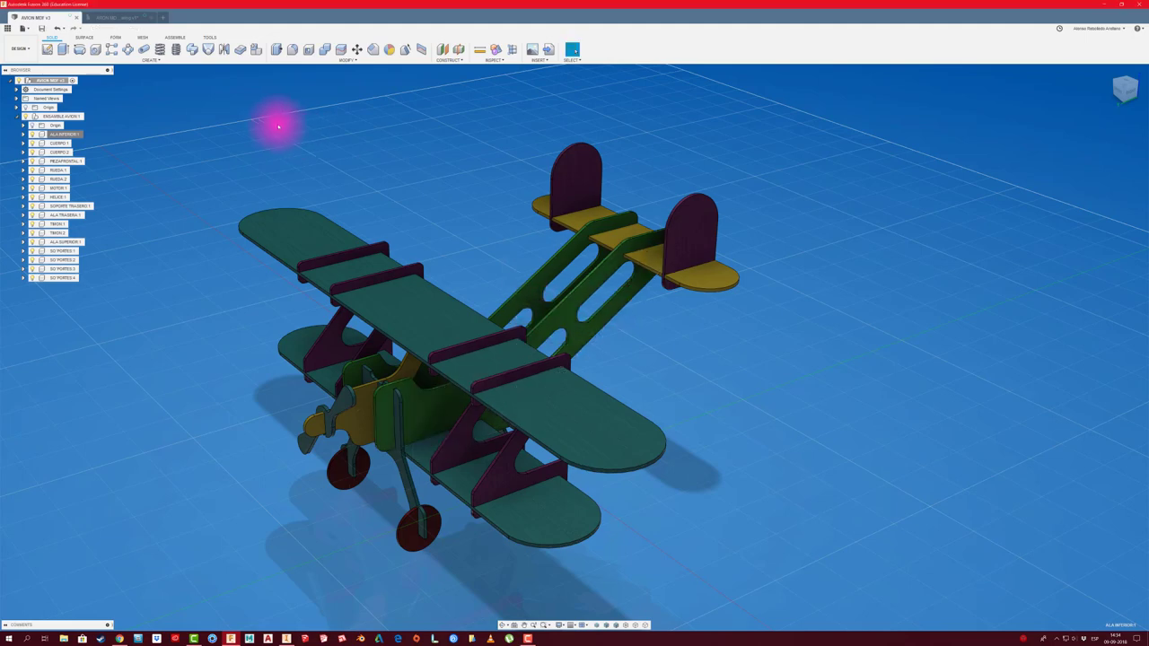
{"action": "left_click", "coordinate": [115, 17]}
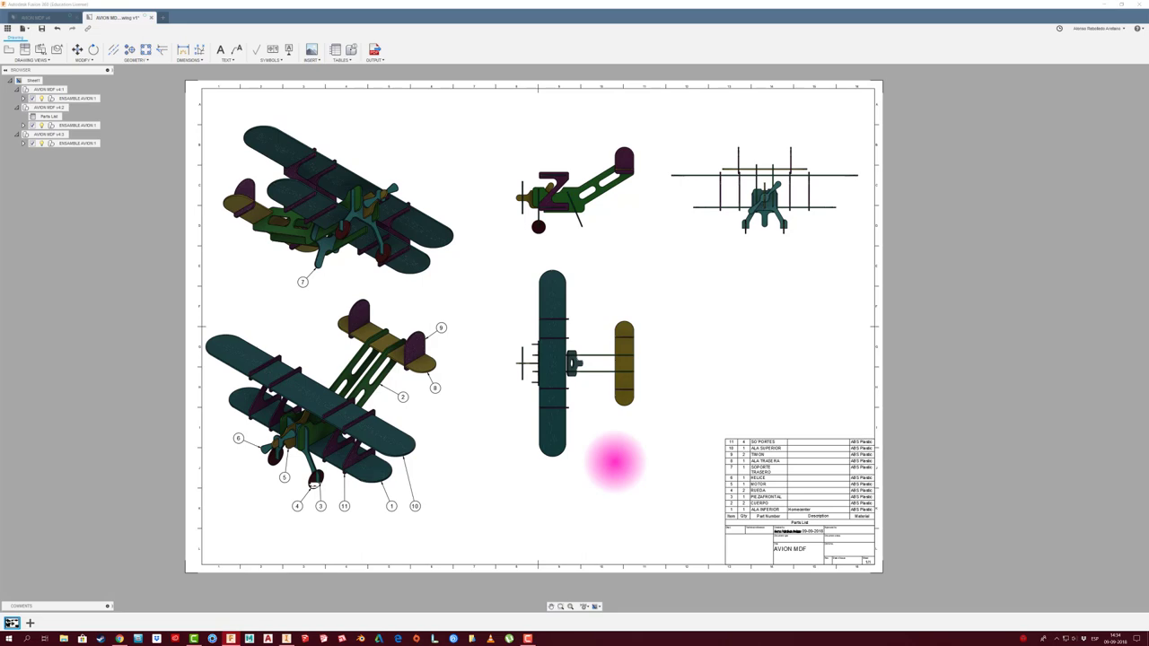
{"action": "middle_click_drag", "start_coordinate": [418, 371], "coordinate": [444, 331]}
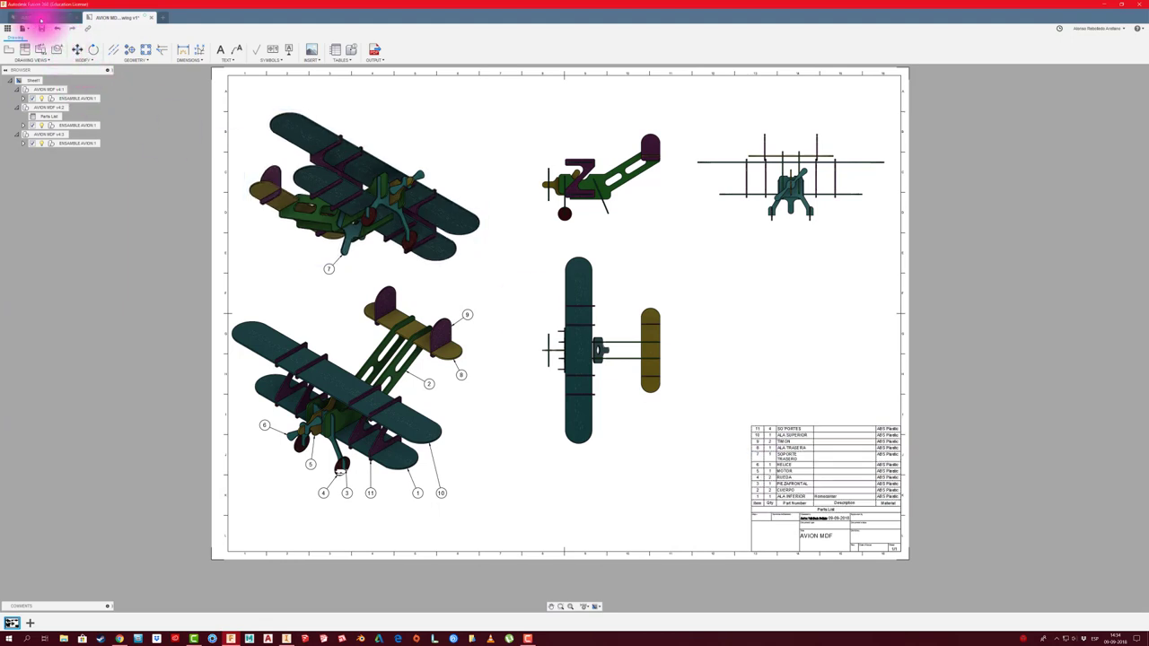
{"action": "left_click", "coordinate": [40, 18]}
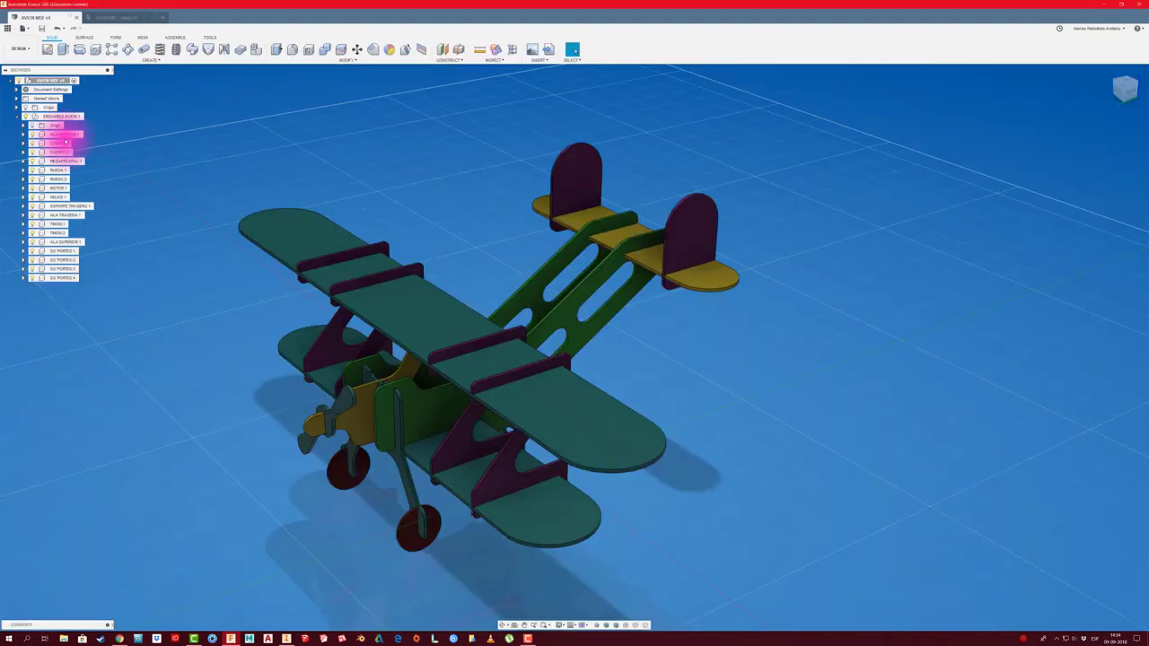
- Drag MDF Medium Density Fiberboard physical material onto the upper and lower wings, then save a version
{"action": "right_click", "coordinate": [63, 135]}
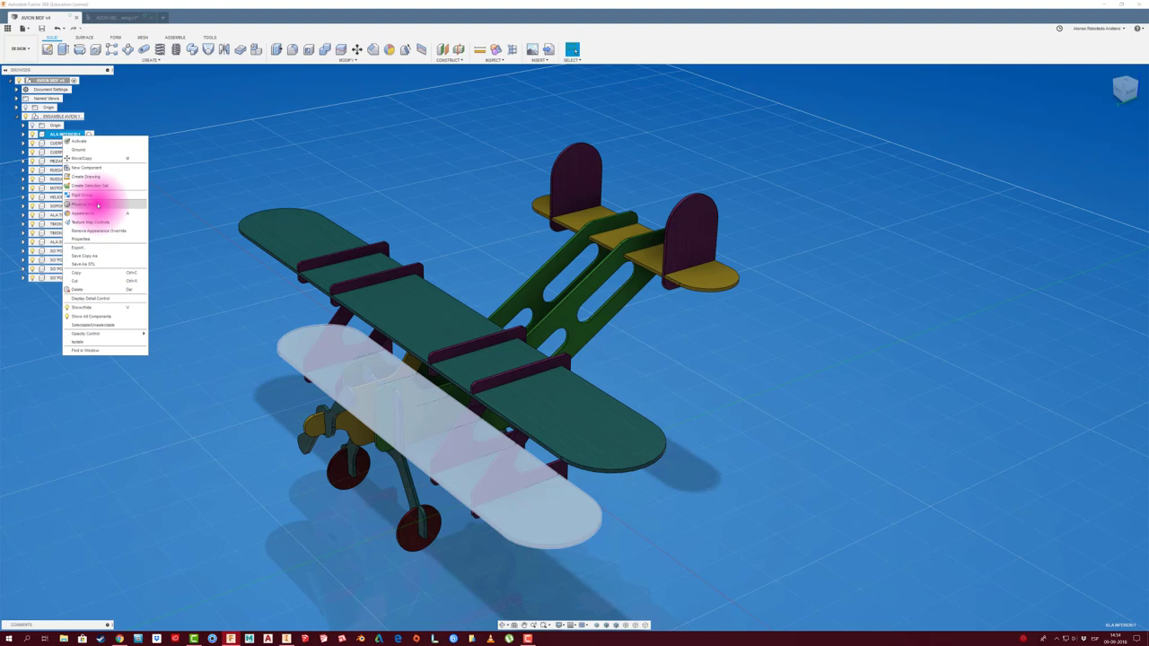
{"action": "left_click", "coordinate": [97, 205]}
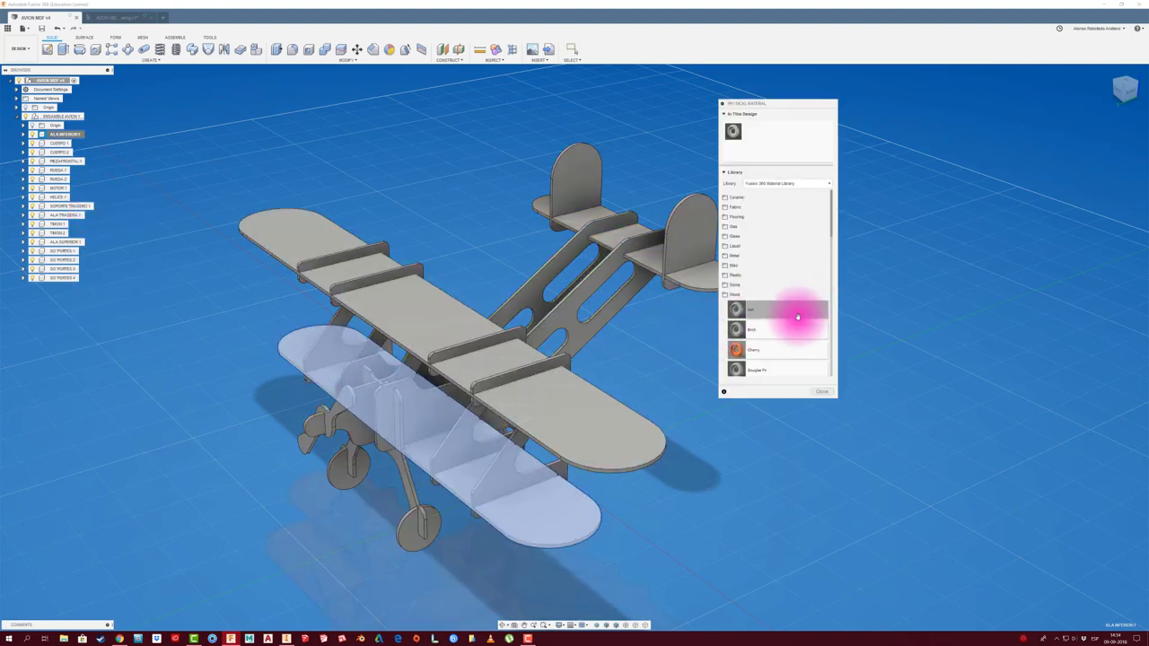
{"action": "scroll", "coordinate": [797, 316], "scroll_direction": "down", "scroll_amount": 1}
{"action": "scroll", "coordinate": [796, 333], "scroll_direction": "down", "scroll_amount": 2}
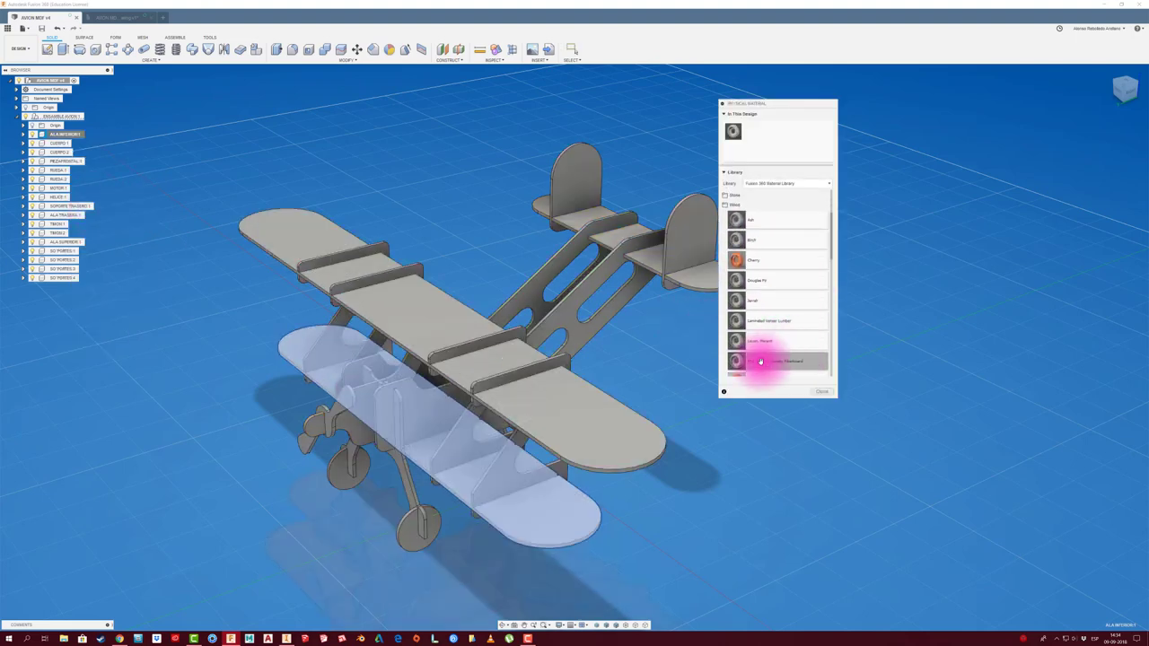
{"action": "left_click_drag", "start_coordinate": [759, 360], "coordinate": [621, 431]}
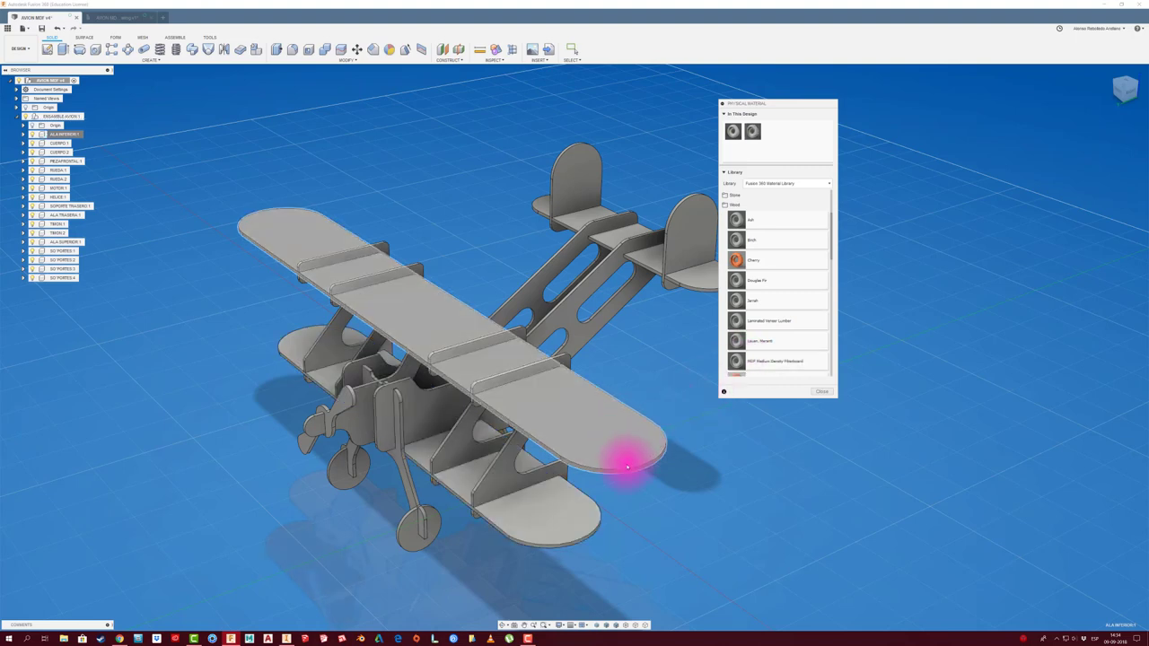
{"action": "left_click_drag", "start_coordinate": [729, 359], "coordinate": [616, 429]}
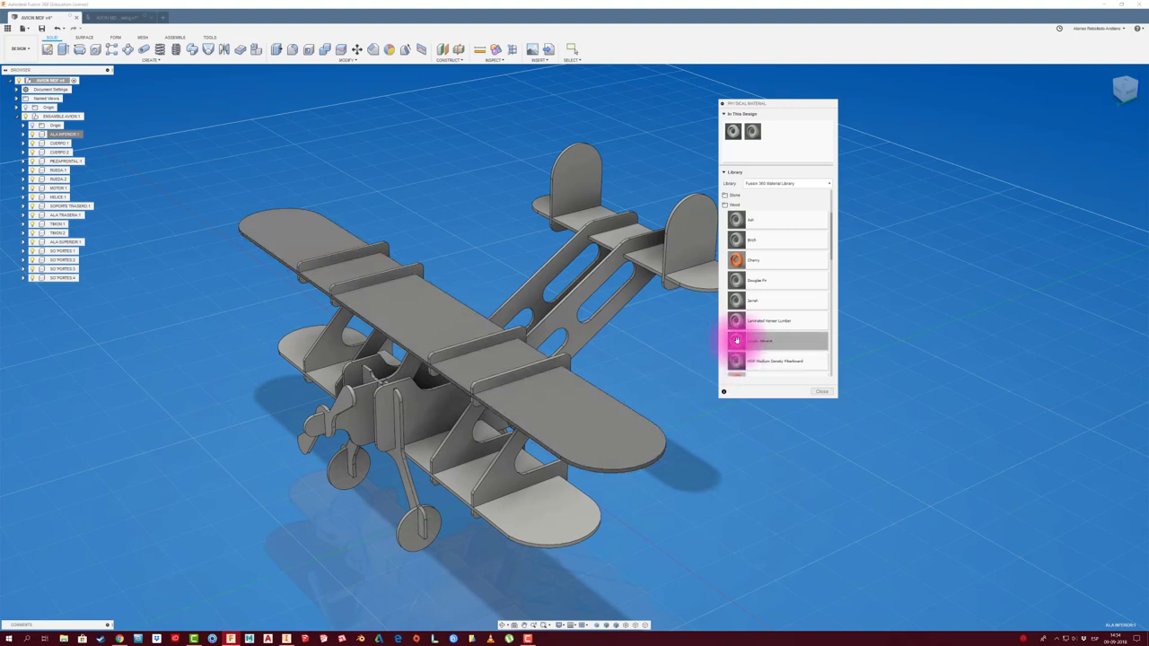
{"action": "left_click_drag", "start_coordinate": [737, 361], "coordinate": [588, 521]}
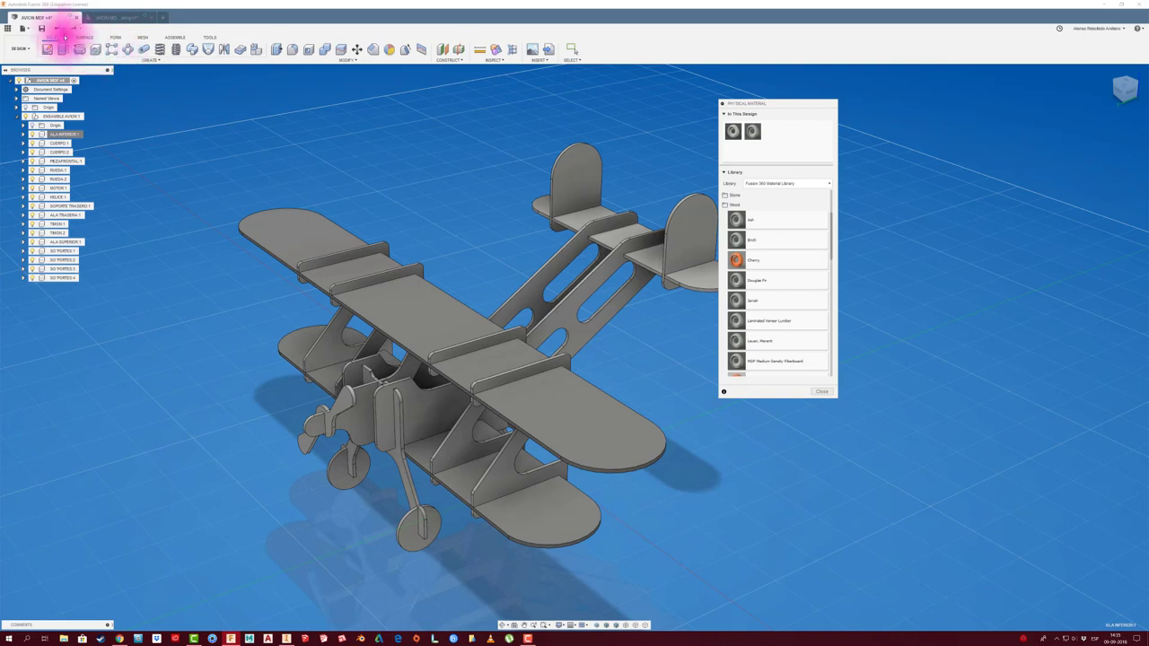
{"action": "left_click", "coordinate": [41, 28]}
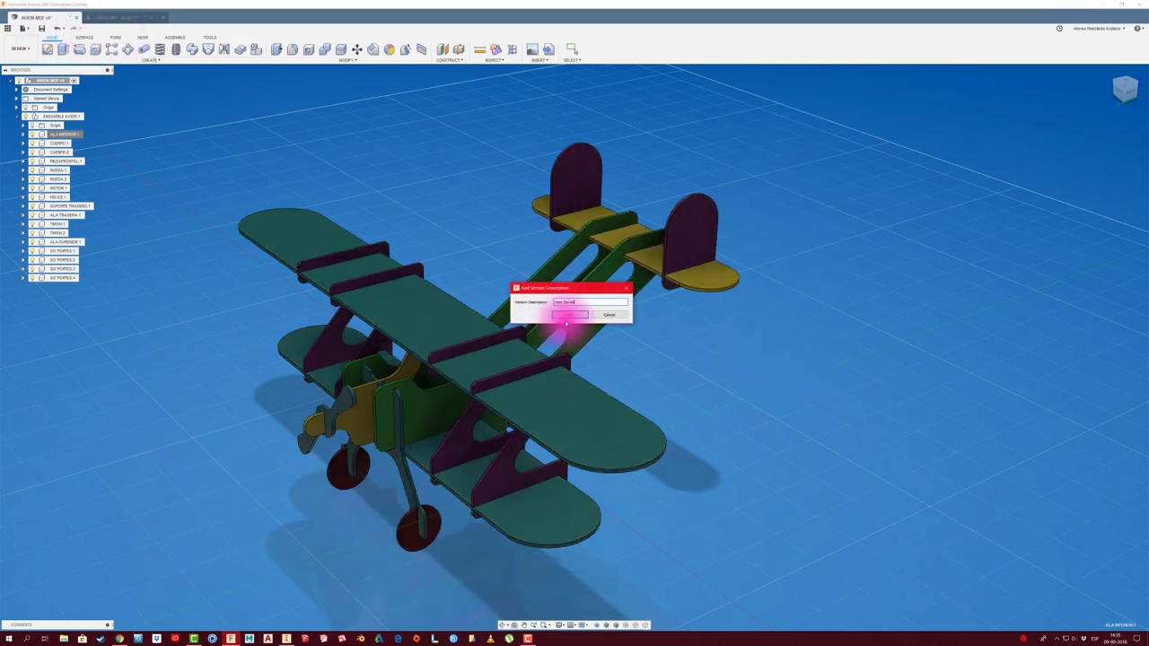
{"action": "left_click", "coordinate": [572, 316]}
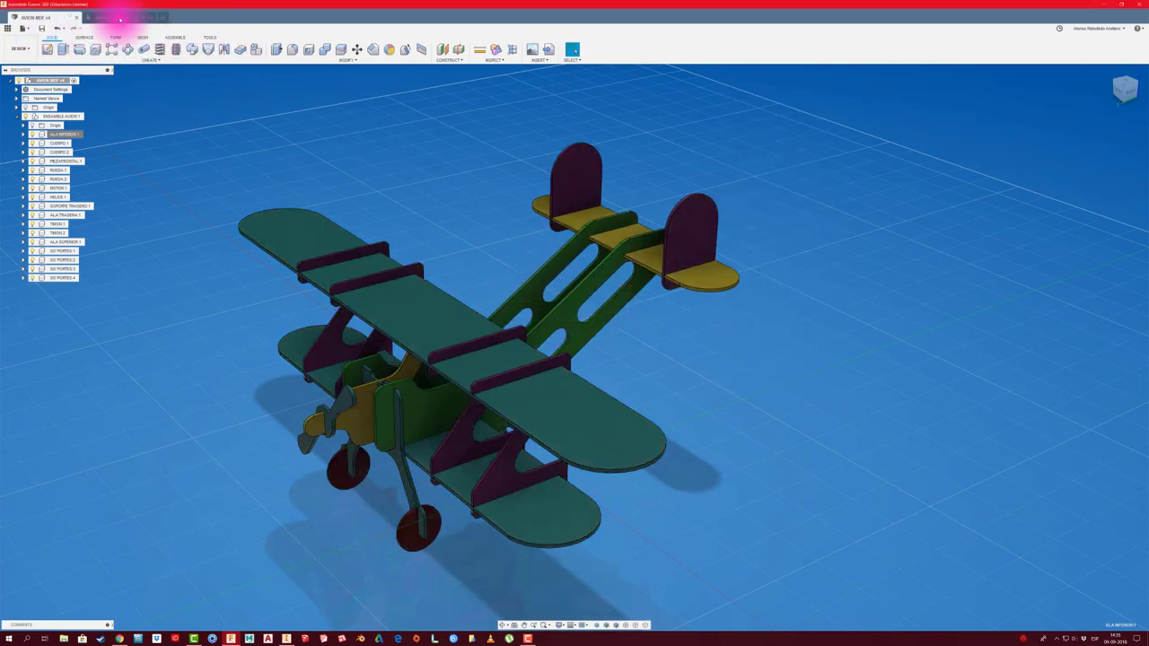
- Drag the parts list column border so 'MDF Medium Density Fiberboard' fits in the Material column
{"action": "left_click", "coordinate": [119, 18]}
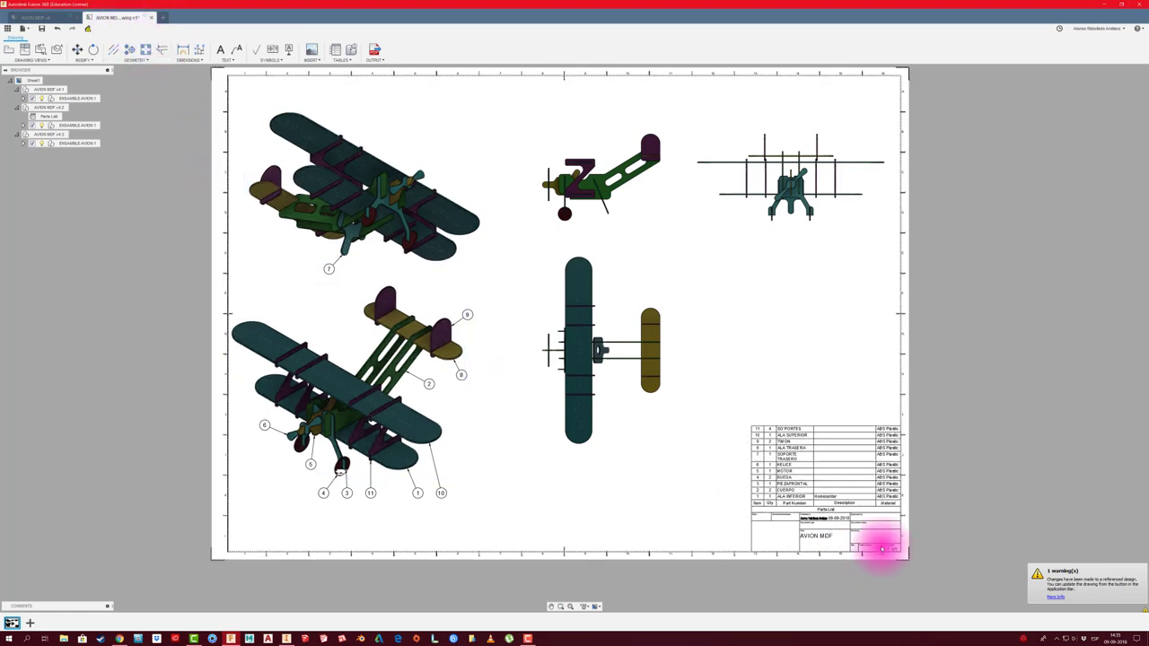
{"action": "scroll", "coordinate": [924, 502], "scroll_direction": "up", "scroll_amount": 2}
{"action": "scroll", "coordinate": [925, 507], "scroll_direction": "up", "scroll_amount": 3}
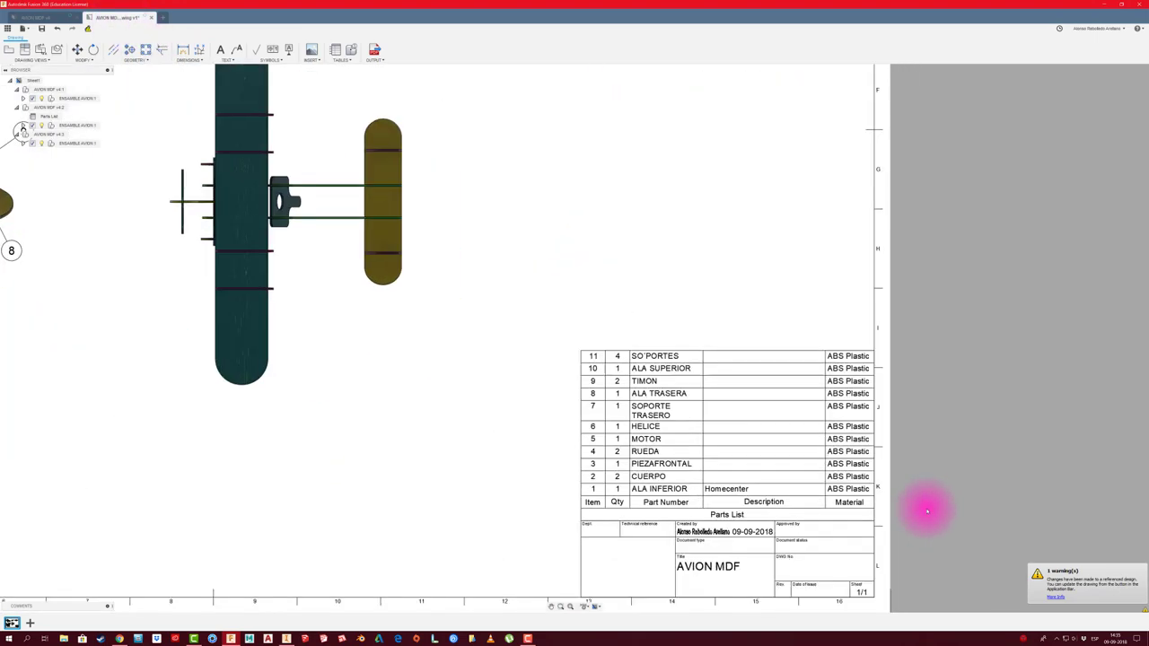
{"action": "scroll", "coordinate": [927, 509], "scroll_direction": "up", "scroll_amount": 2}
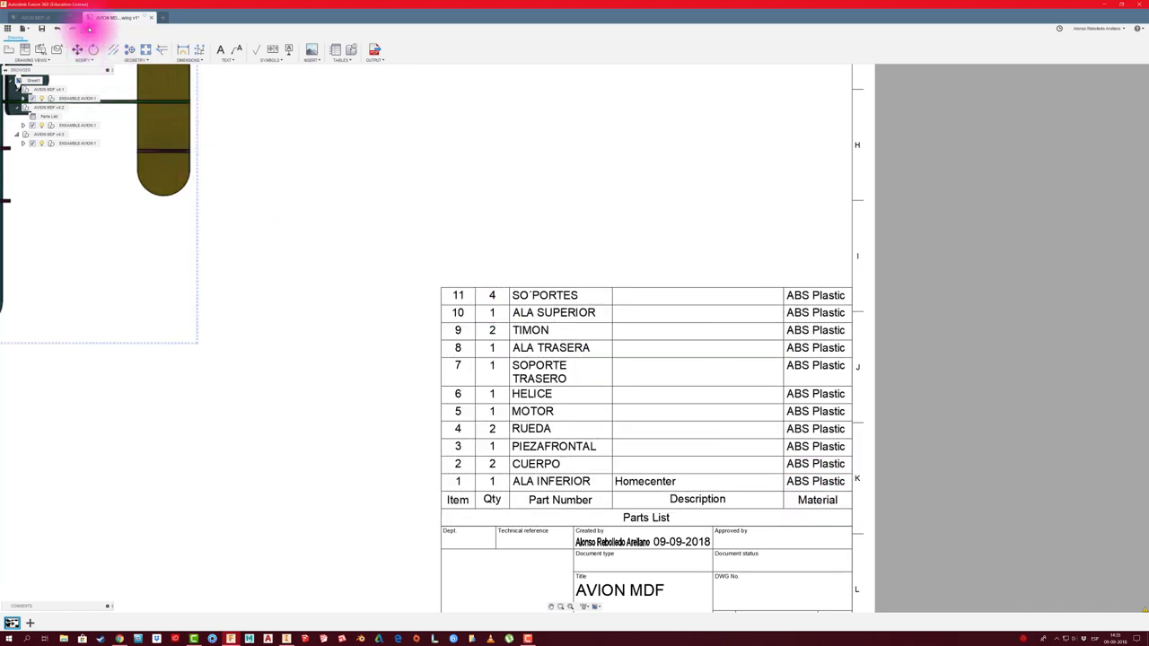
{"action": "left_click", "coordinate": [288, 311]}
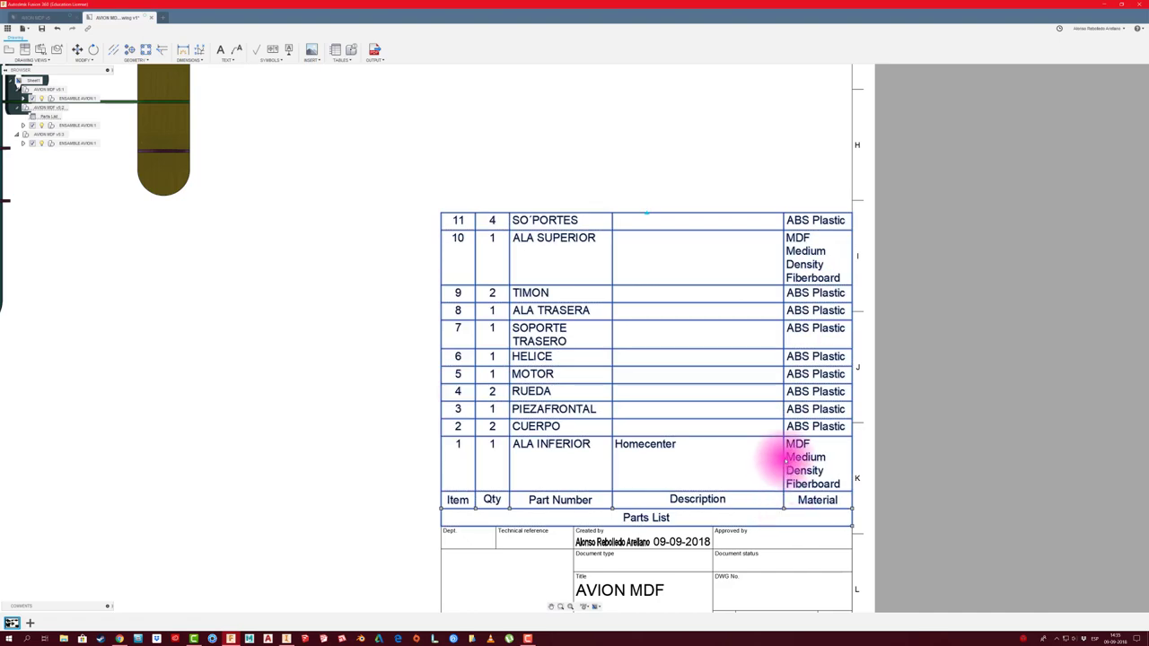
{"action": "left_click_drag", "start_coordinate": [779, 511], "coordinate": [700, 510]}
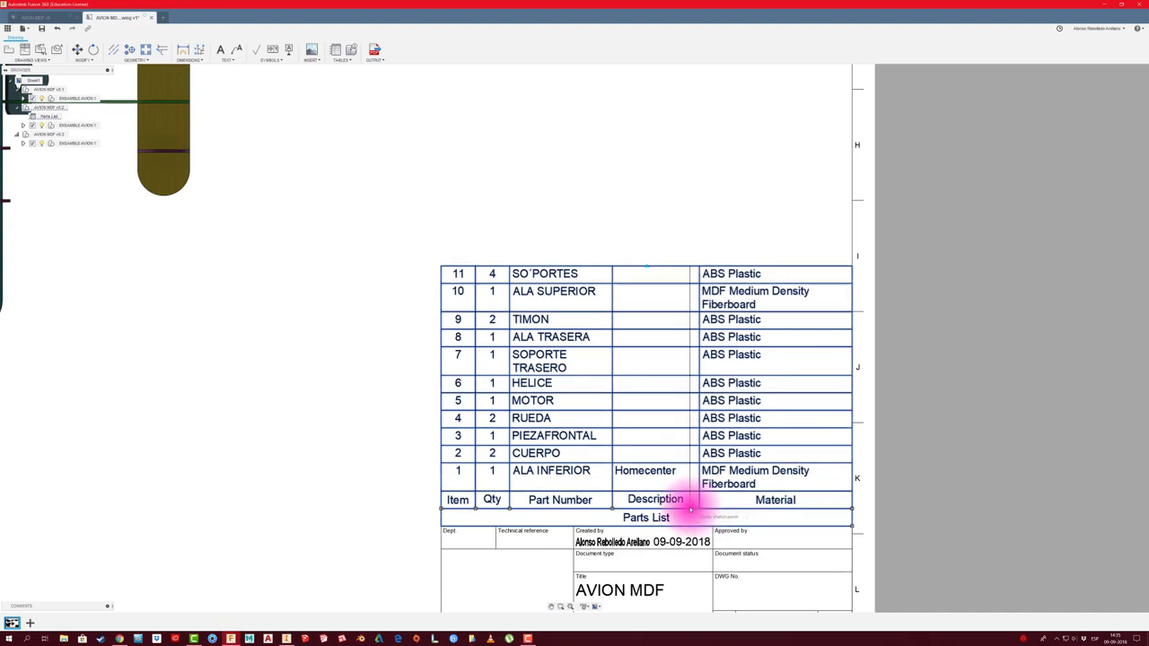
{"action": "left_click_drag", "start_coordinate": [700, 510], "coordinate": [689, 510]}
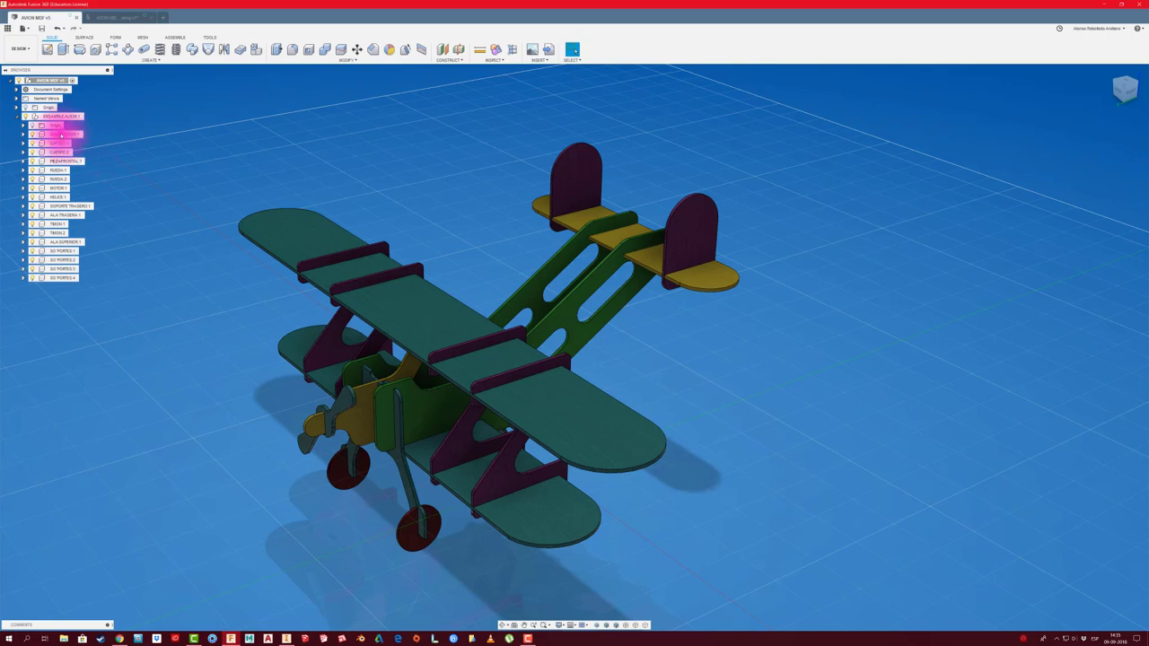
- Assign MDF Medium Density Fiberboard as the physical material of every biplane component
{"action": "left_click", "coordinate": [65, 134]}
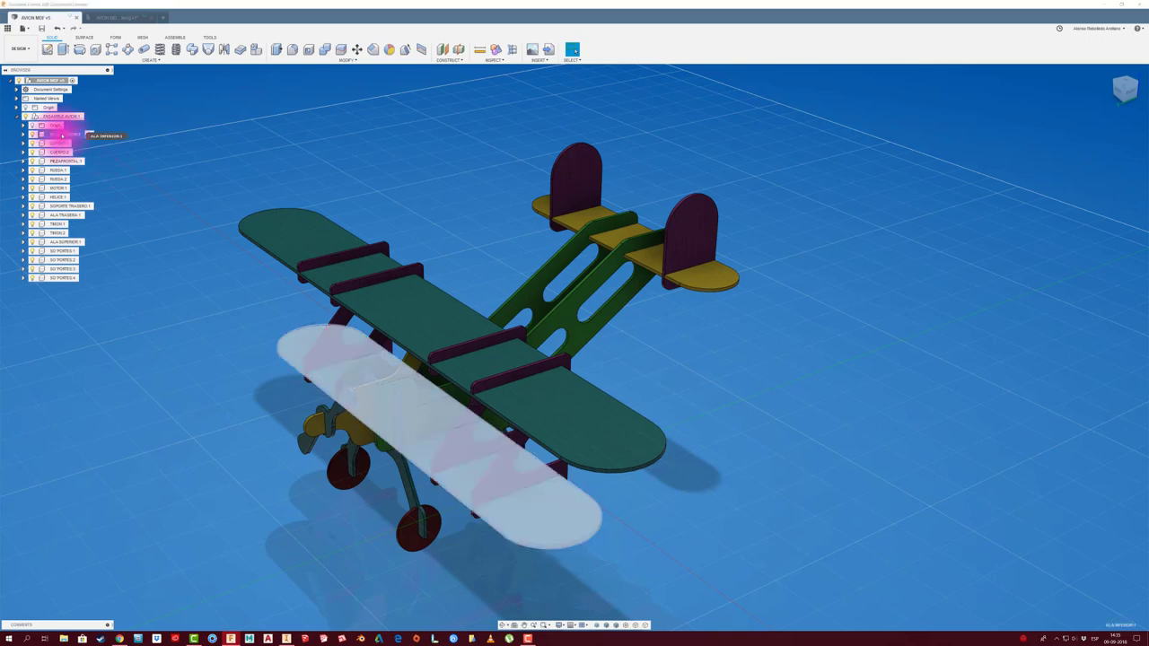
{"action": "left_click", "coordinate": [63, 278], "text": "shift"}
{"action": "right_click", "coordinate": [63, 278]}
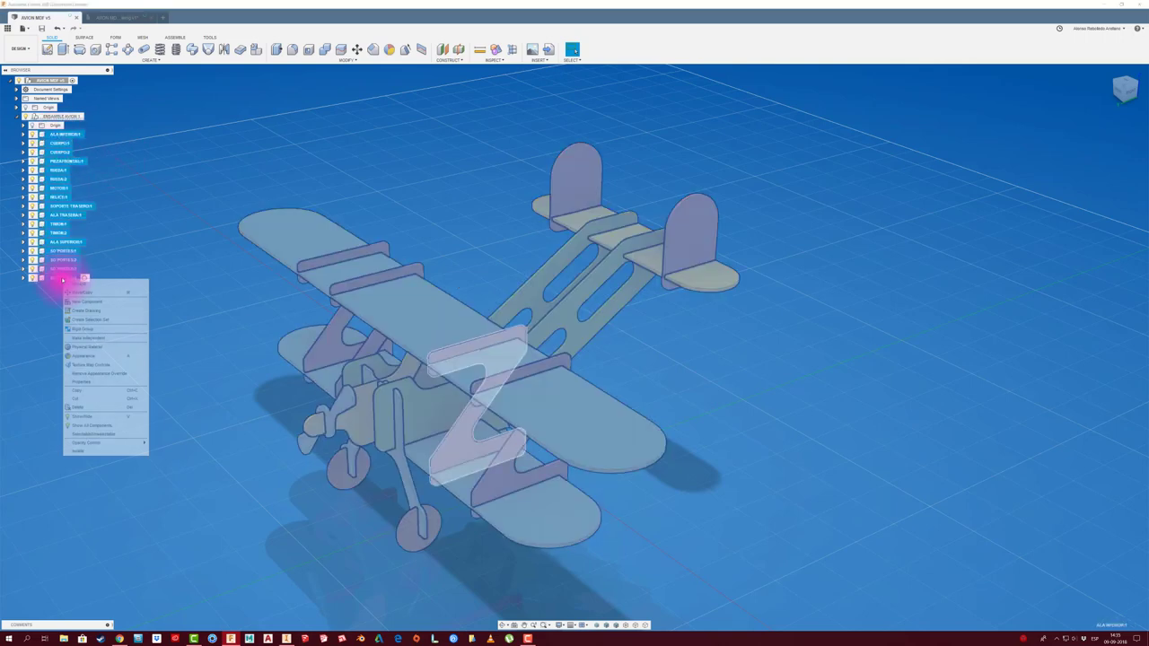
{"action": "left_click", "coordinate": [108, 349]}
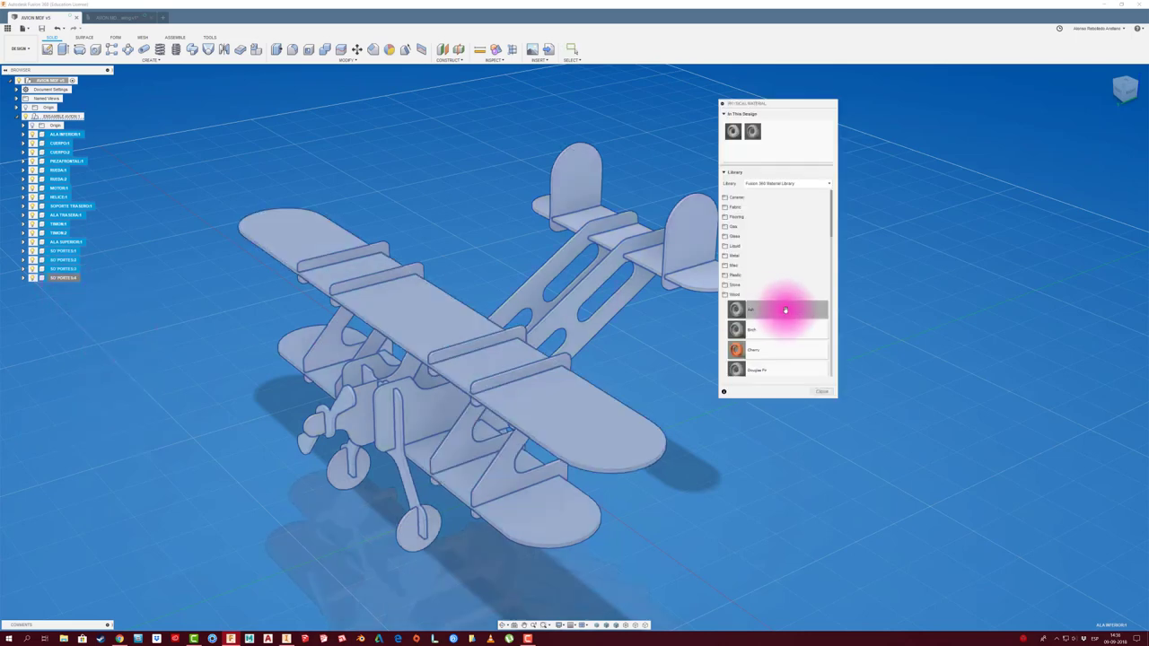
{"action": "scroll", "coordinate": [815, 316], "scroll_direction": "down", "scroll_amount": 2}
{"action": "scroll", "coordinate": [815, 316], "scroll_direction": "down", "scroll_amount": 1}
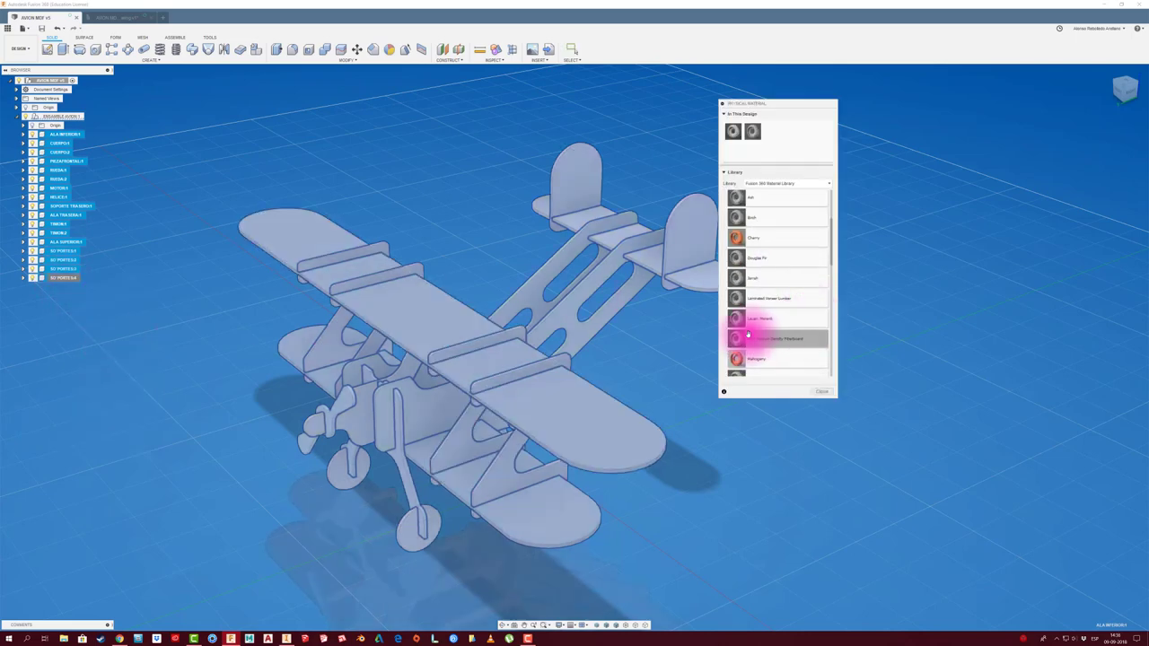
{"action": "mouse_move", "coordinate": [745, 338]}
{"action": "left_mouse_down"}
{"action": "mouse_move", "coordinate": [691, 285]}
{"action": "mouse_move", "coordinate": [698, 310]}
{"action": "left_mouse_up"}
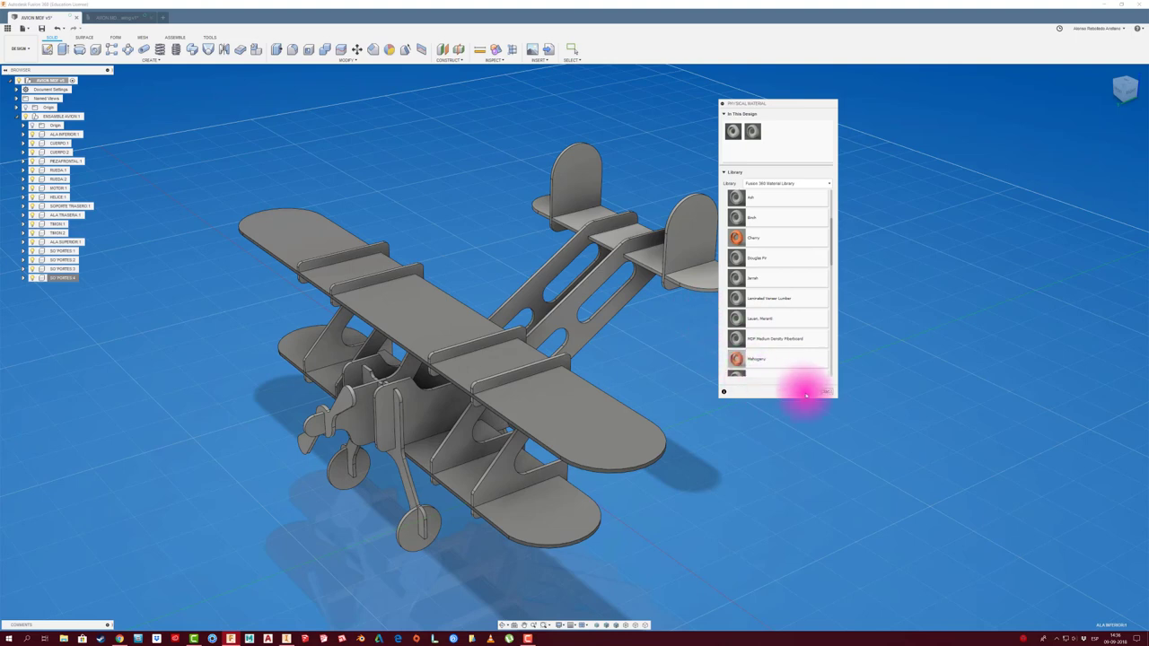
{"action": "left_click", "coordinate": [821, 392]}
{"action": "key", "text": "shift+n"}
{"action": "middle_click_drag", "start_coordinate": [459, 148], "coordinate": [477, 135]}
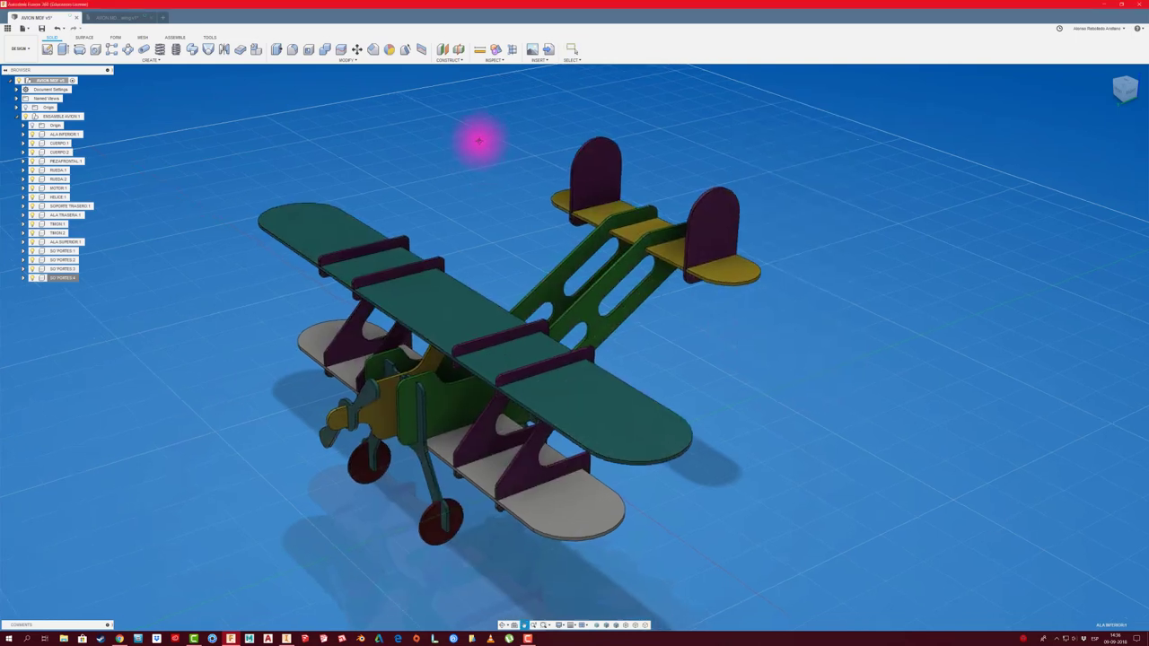
- Save the design as a new version and return to the drawing's parts list
{"action": "left_click", "coordinate": [42, 28]}
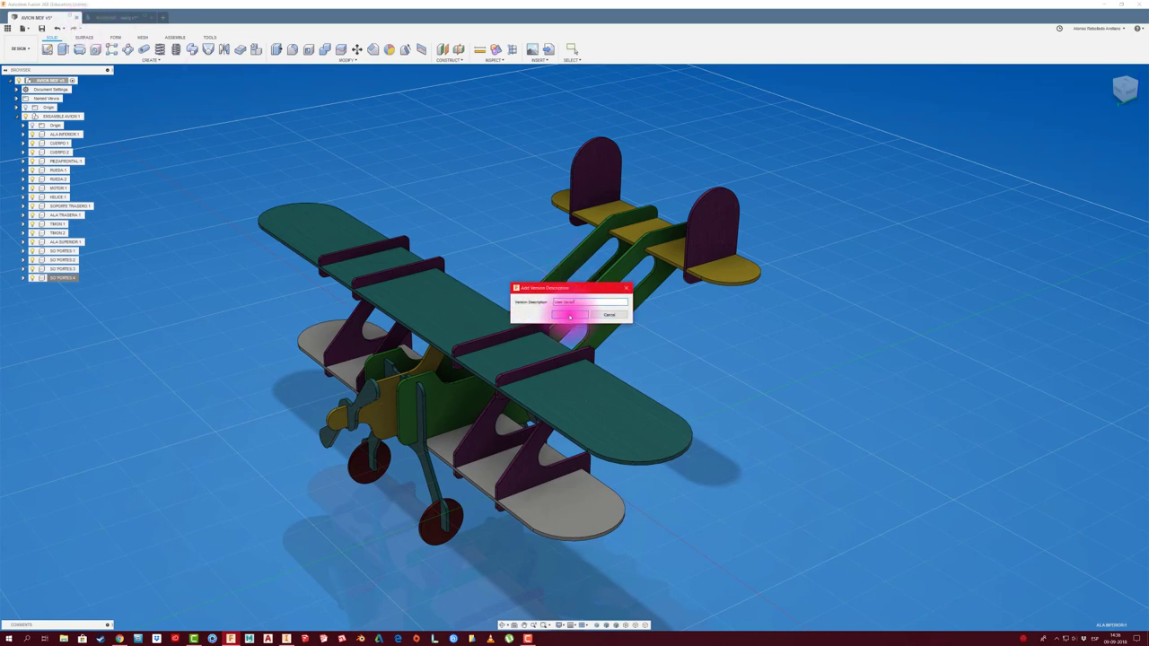
{"action": "left_click", "coordinate": [571, 314]}
{"action": "left_click", "coordinate": [127, 20]}
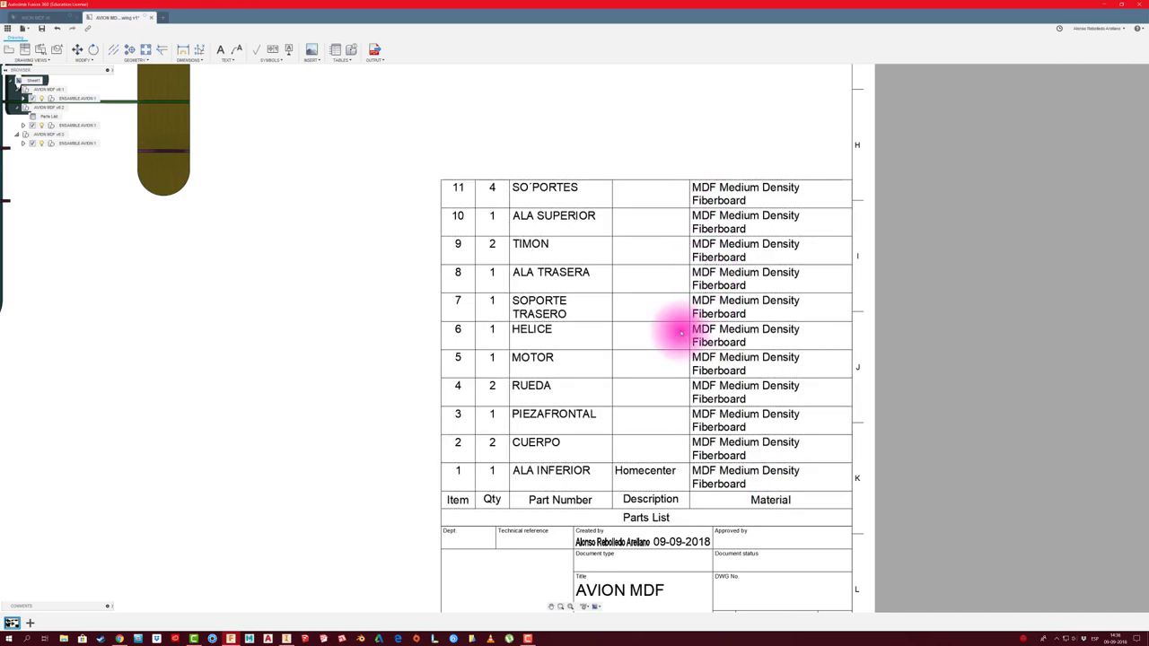
- Zoom out to the whole sheet, then zoom in until the front view fills the screen
{"action": "scroll", "coordinate": [354, 367], "scroll_direction": "down", "scroll_amount": 1}
{"action": "scroll", "coordinate": [318, 354], "scroll_direction": "down", "scroll_amount": 2}
{"action": "scroll", "coordinate": [290, 333], "scroll_direction": "down", "scroll_amount": 2}
{"action": "scroll", "coordinate": [290, 333], "scroll_direction": "down", "scroll_amount": 1}
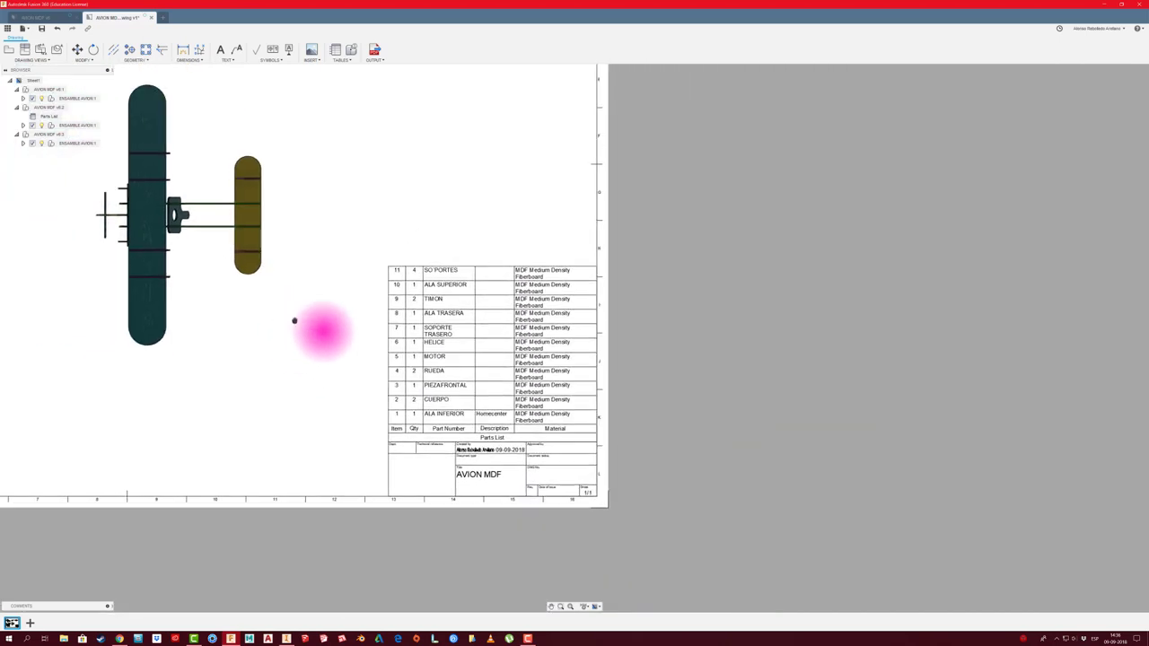
{"action": "scroll", "coordinate": [547, 418], "scroll_direction": "down", "scroll_amount": 1}
{"action": "scroll", "coordinate": [546, 417], "scroll_direction": "down", "scroll_amount": 2}
{"action": "scroll", "coordinate": [548, 420], "scroll_direction": "down", "scroll_amount": 1}
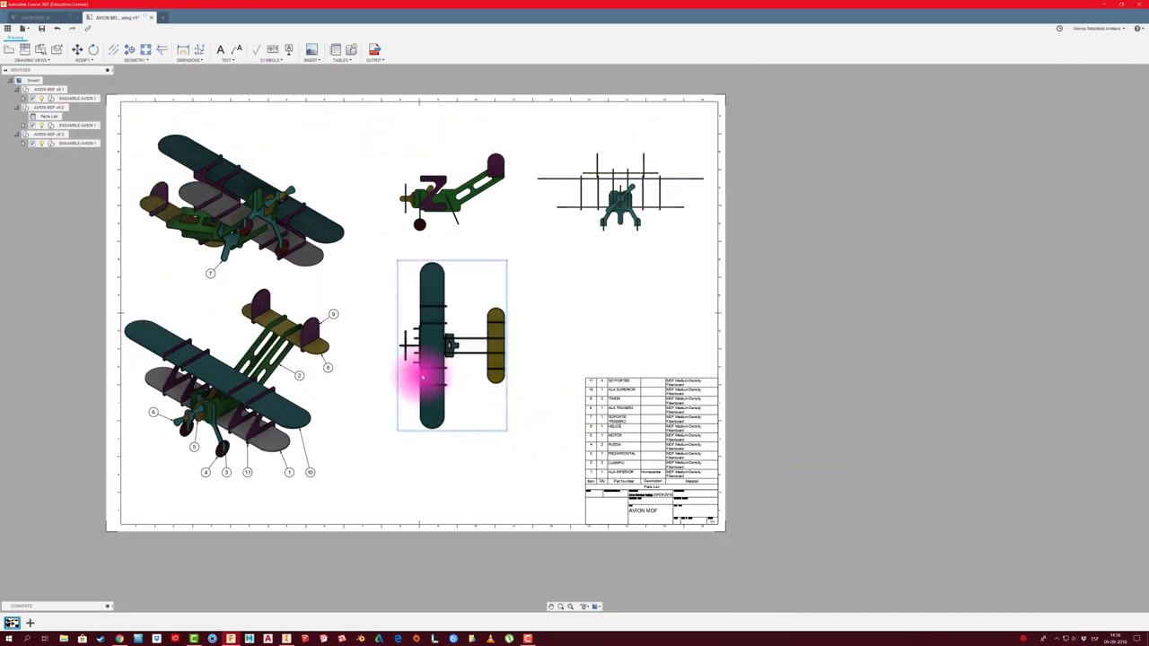
{"action": "scroll", "coordinate": [422, 377], "scroll_direction": "up", "scroll_amount": 1}
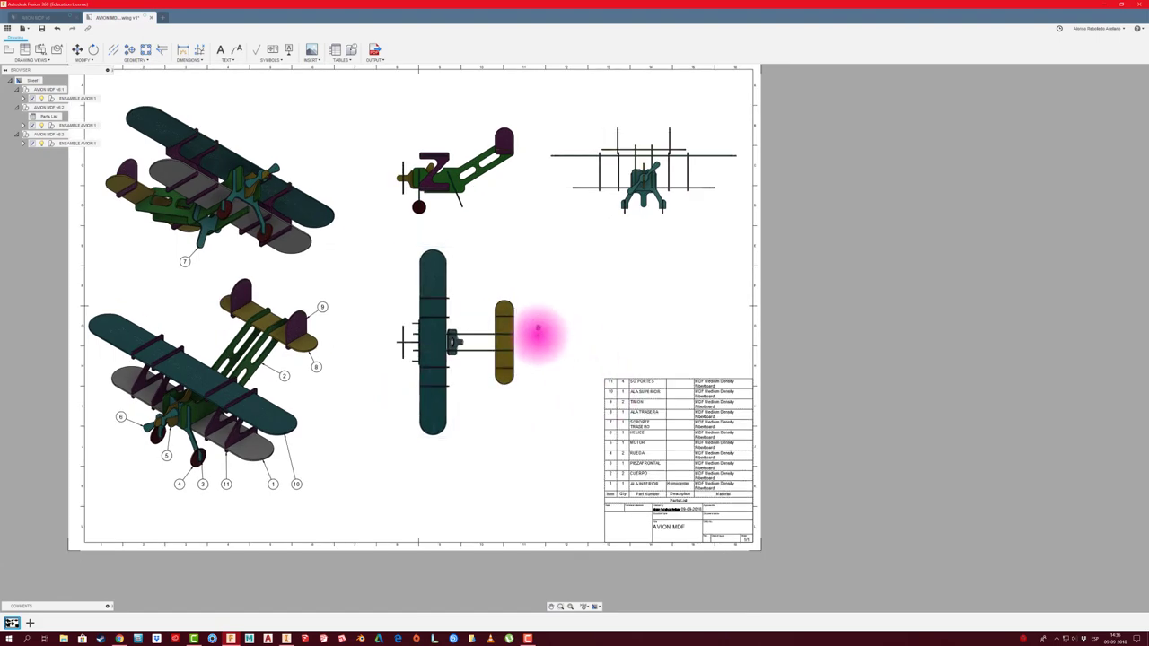
{"action": "middle_click_drag", "start_coordinate": [539, 328], "coordinate": [540, 350]}
{"action": "scroll", "coordinate": [657, 233], "scroll_direction": "up", "scroll_amount": 2}
{"action": "scroll", "coordinate": [700, 174], "scroll_direction": "up", "scroll_amount": 2}
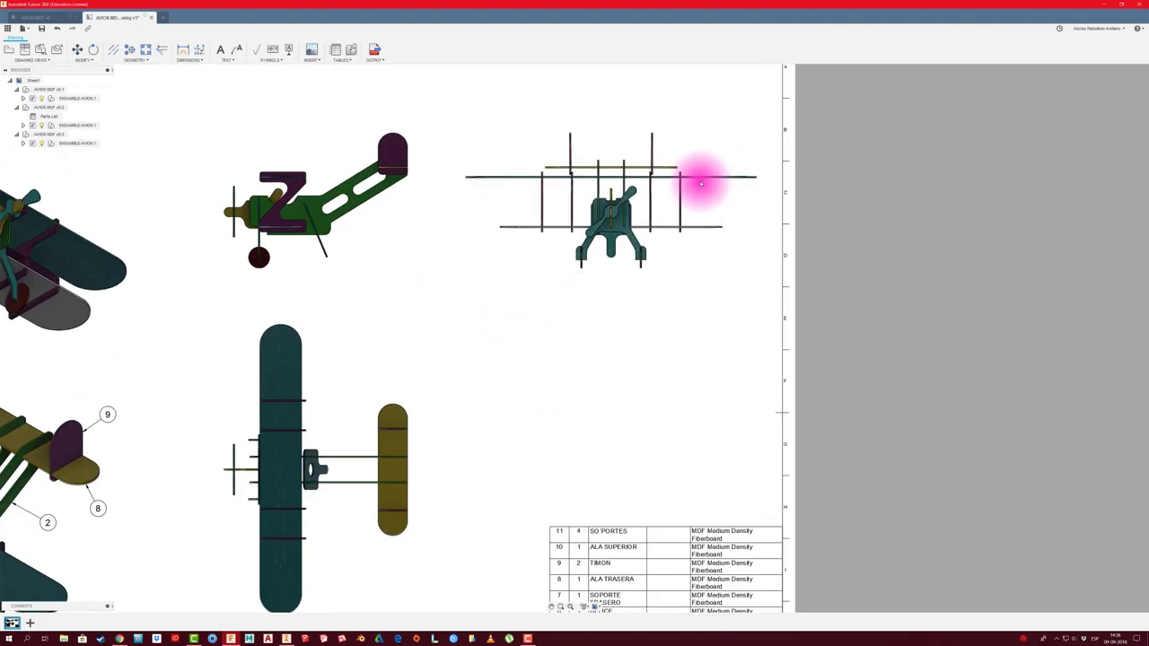
{"action": "scroll", "coordinate": [697, 180], "scroll_direction": "up", "scroll_amount": 2}
{"action": "scroll", "coordinate": [679, 225], "scroll_direction": "up", "scroll_amount": 2}
{"action": "scroll", "coordinate": [656, 290], "scroll_direction": "up", "scroll_amount": 2}
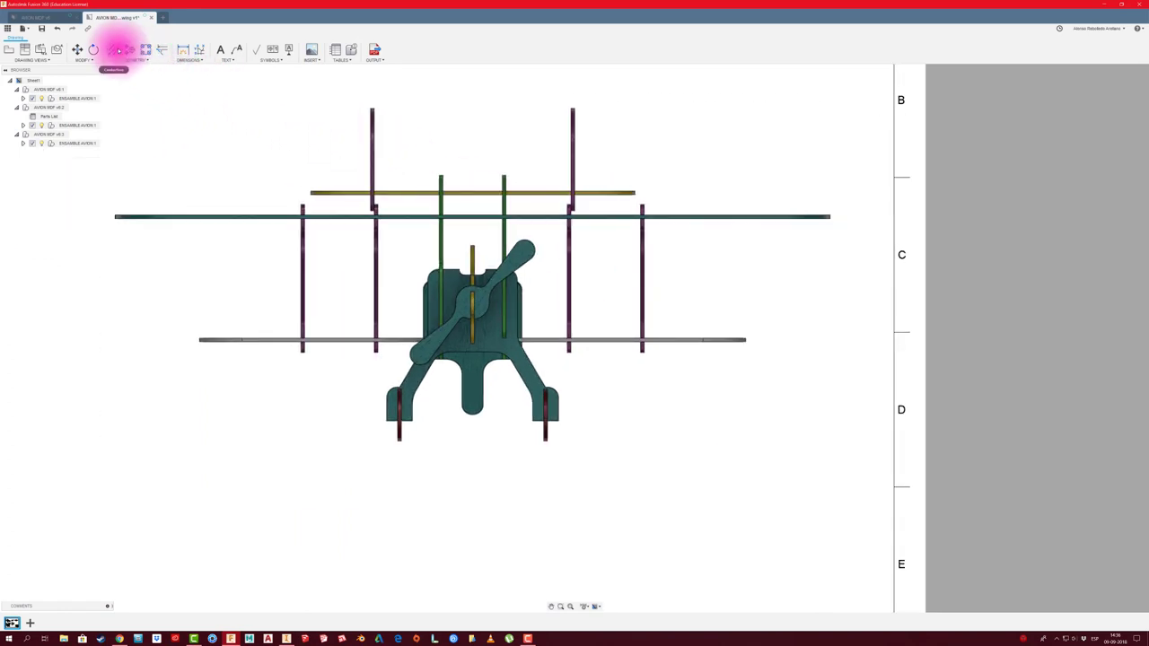
- Add a centerline between the front view's fuselage edges, extended above the top wing and below the landing gear
{"action": "left_click", "coordinate": [115, 50]}
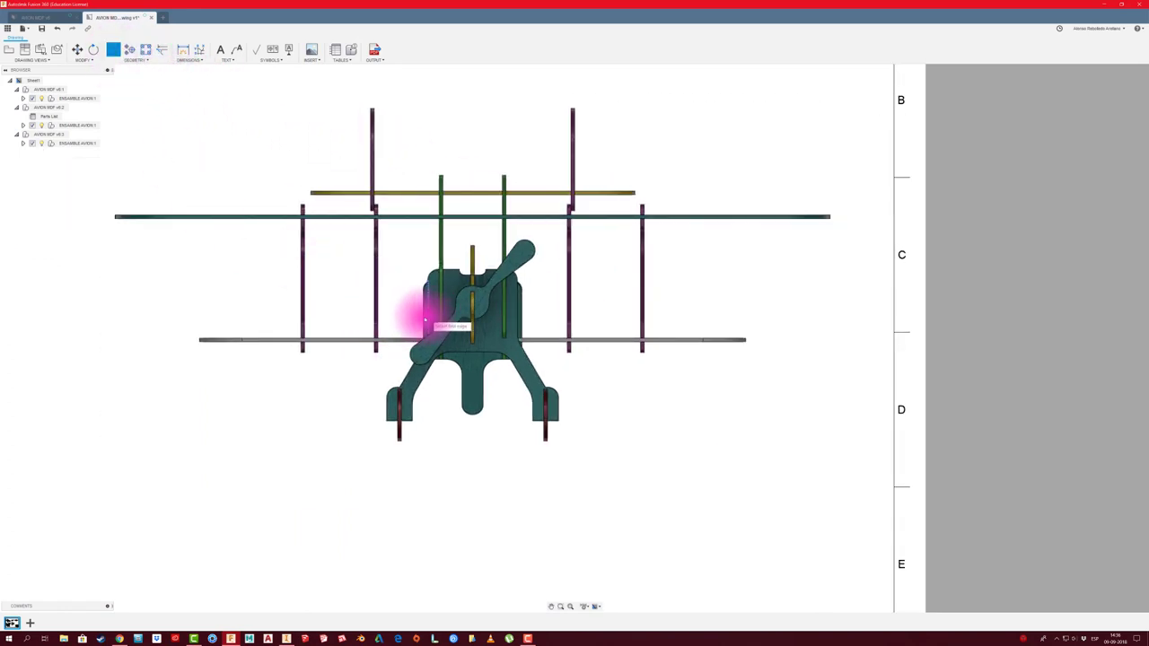
{"action": "left_click", "coordinate": [425, 319]}
{"action": "left_click", "coordinate": [522, 320]}
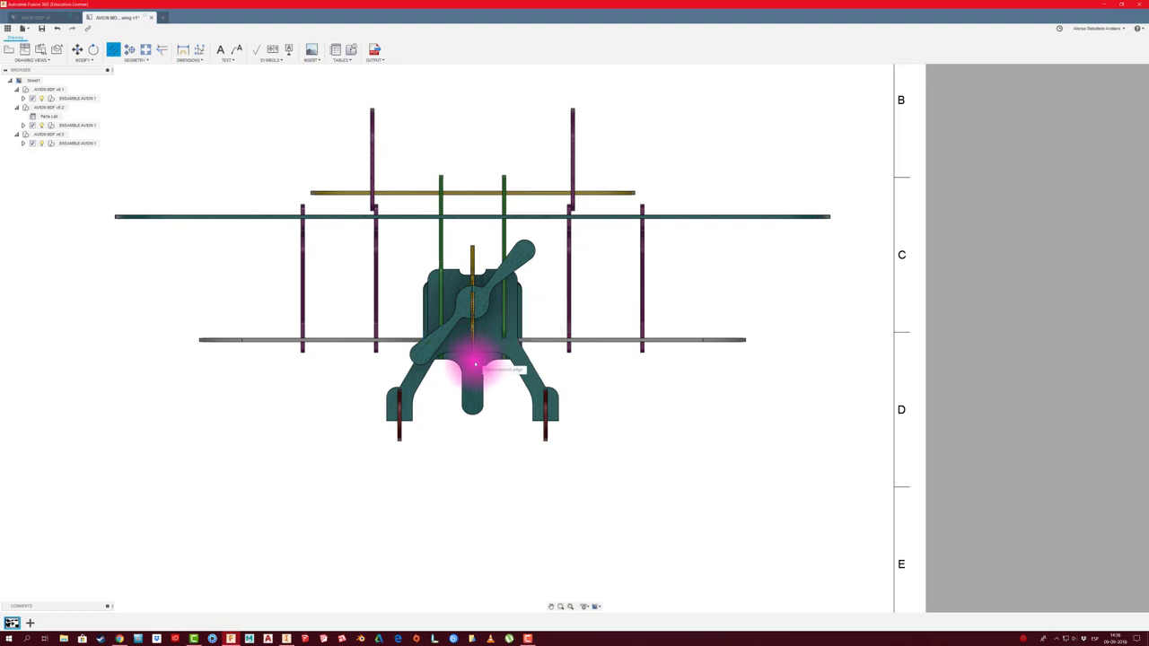
{"action": "scroll", "coordinate": [475, 363], "scroll_direction": "up", "scroll_amount": 2}
{"action": "scroll", "coordinate": [472, 359], "scroll_direction": "up", "scroll_amount": 2}
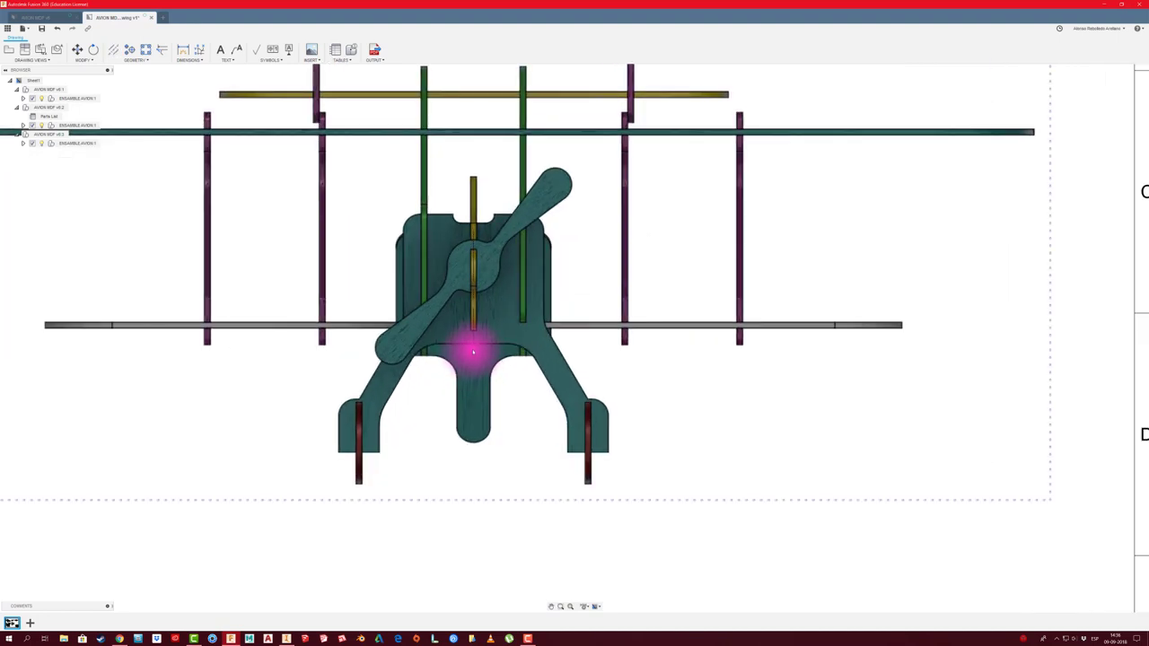
{"action": "left_click", "coordinate": [473, 354]}
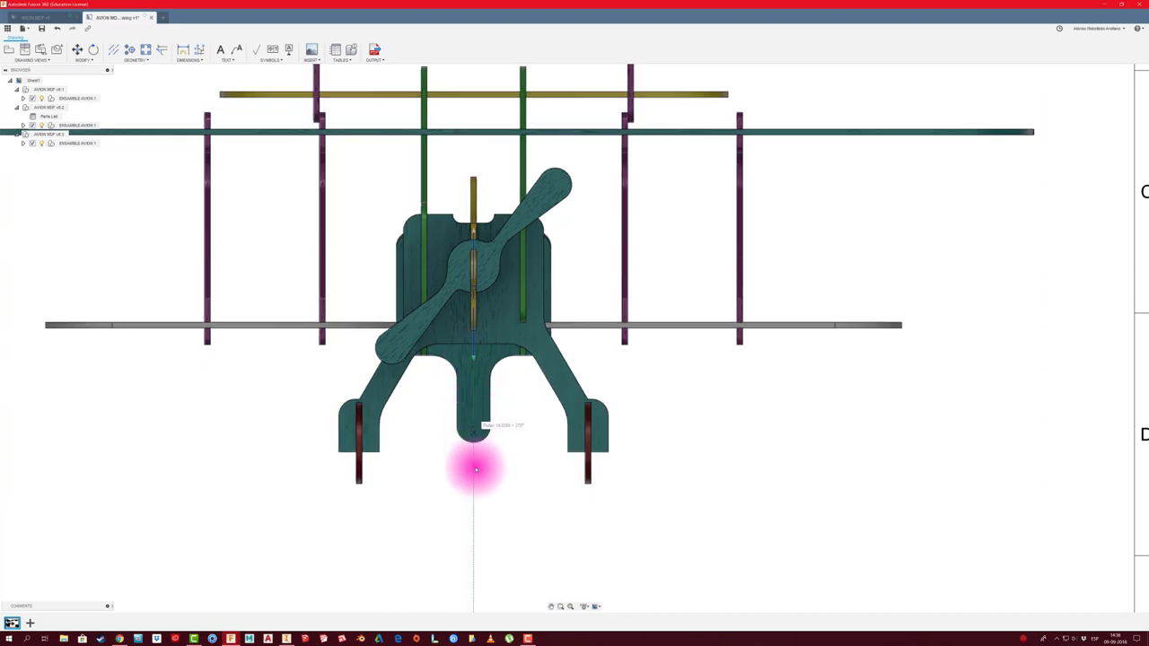
{"action": "left_click", "coordinate": [477, 529]}
{"action": "scroll", "coordinate": [476, 259], "scroll_direction": "down", "scroll_amount": 2}
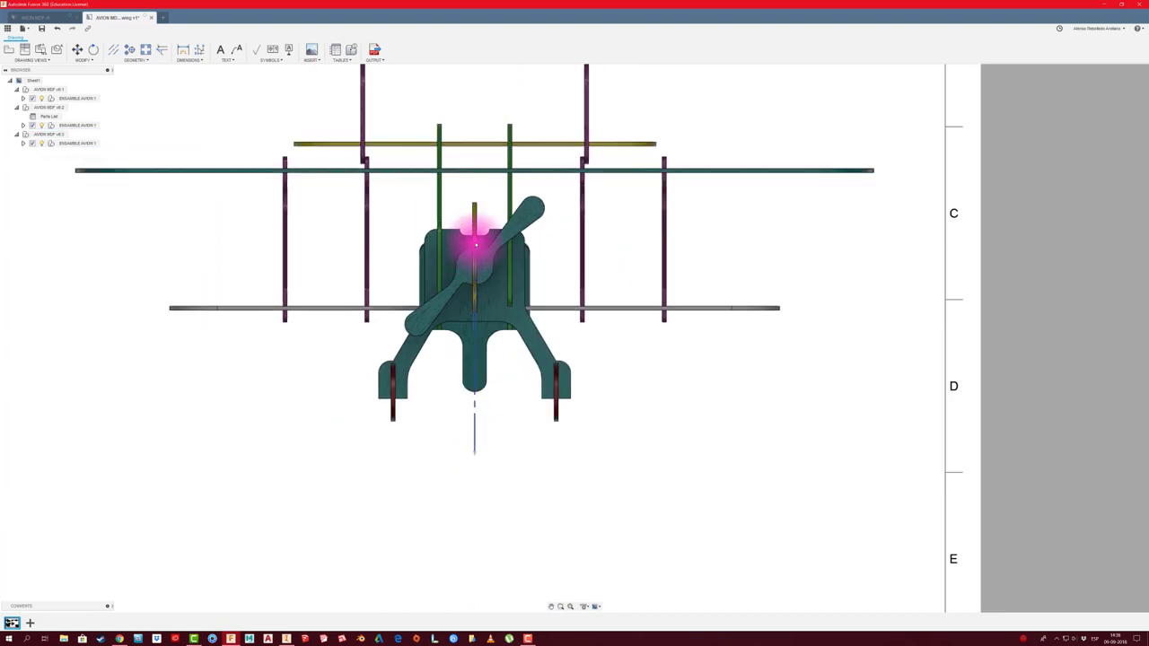
{"action": "left_click", "coordinate": [475, 242]}
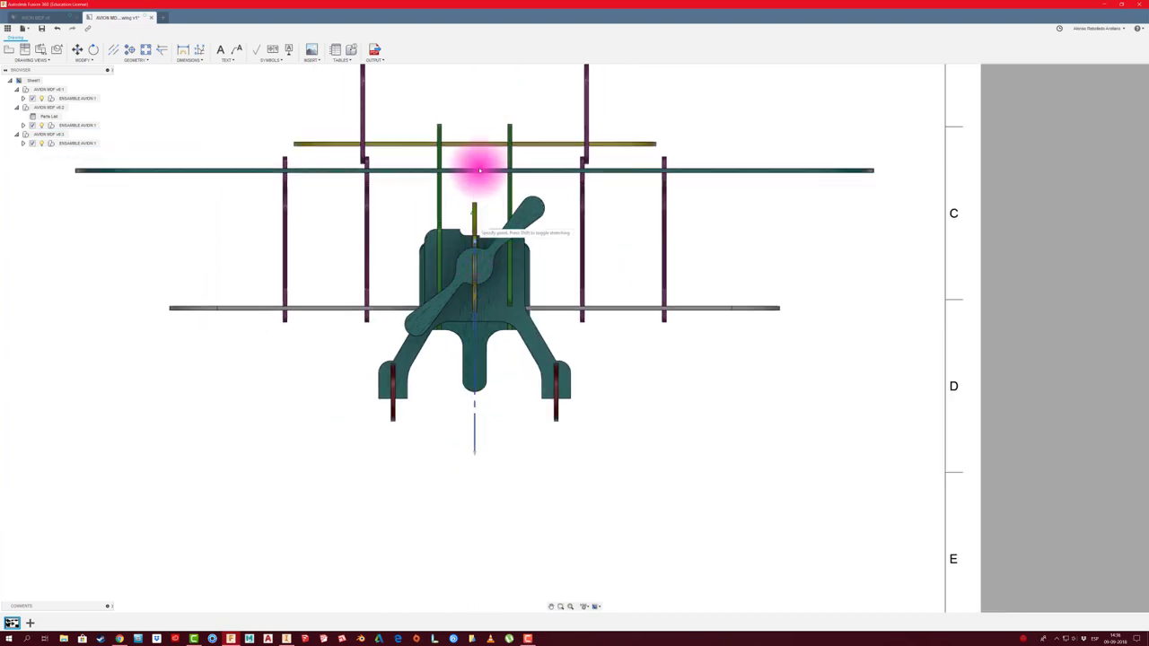
{"action": "left_click", "coordinate": [477, 79]}
{"action": "scroll", "coordinate": [526, 154], "scroll_direction": "down", "scroll_amount": 2}
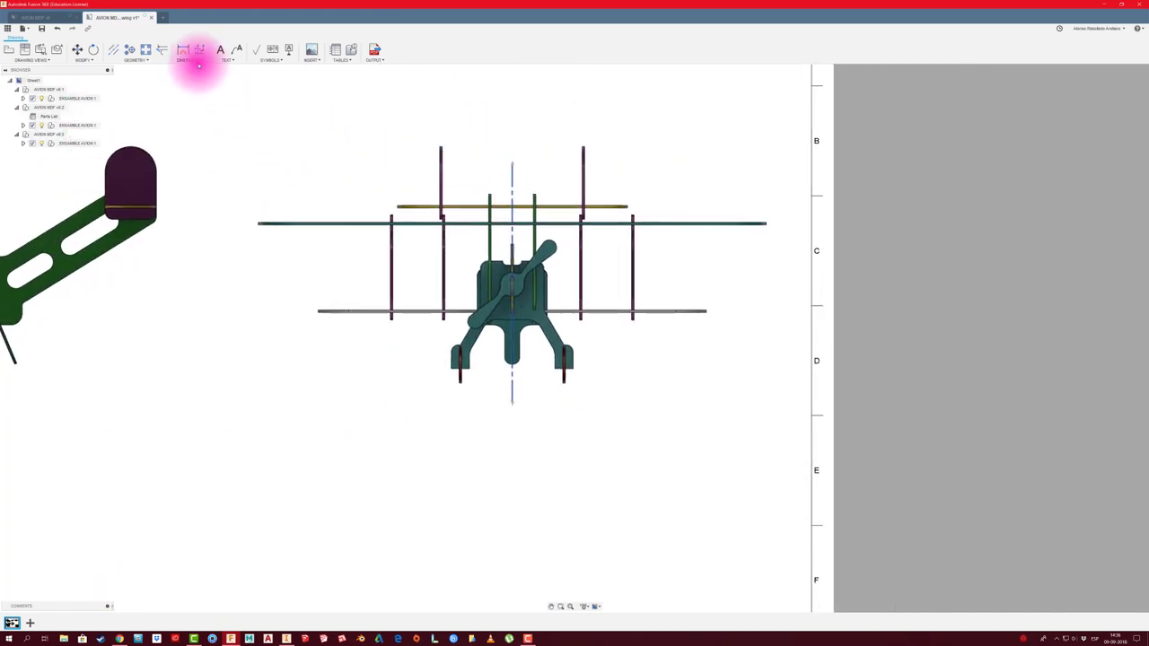
- Dimension the upper wing's tip-to-tip span as 674.44 above the front view
{"action": "left_click", "coordinate": [189, 55]}
{"action": "scroll", "coordinate": [260, 220], "scroll_direction": "up", "scroll_amount": 2}
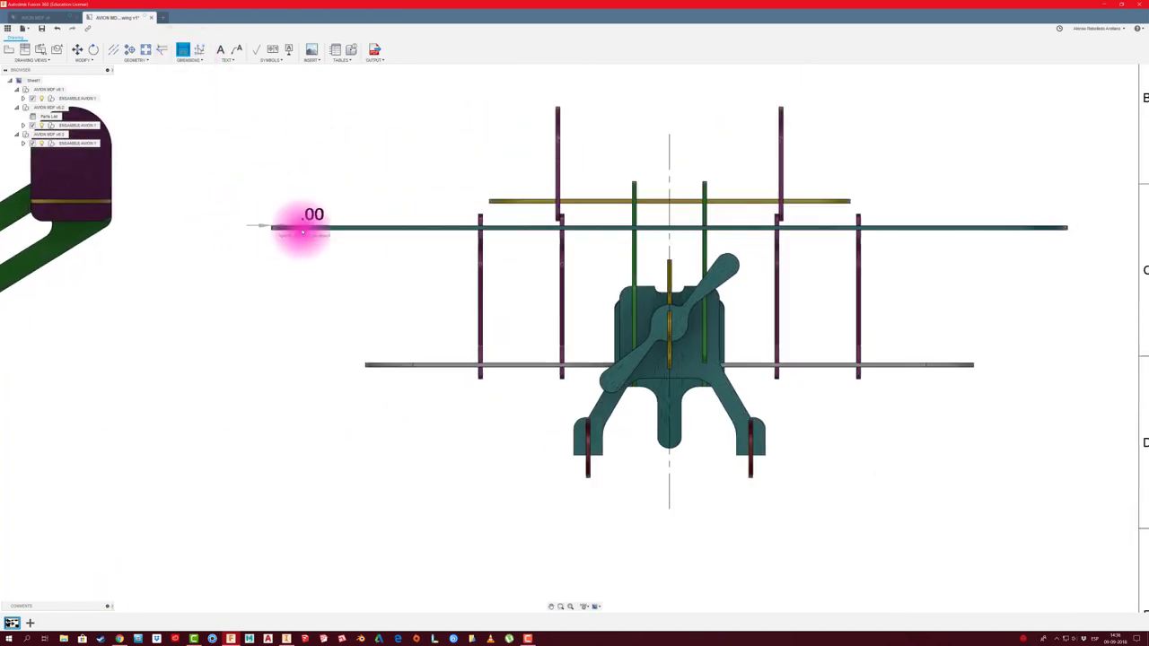
{"action": "left_click", "coordinate": [1066, 226]}
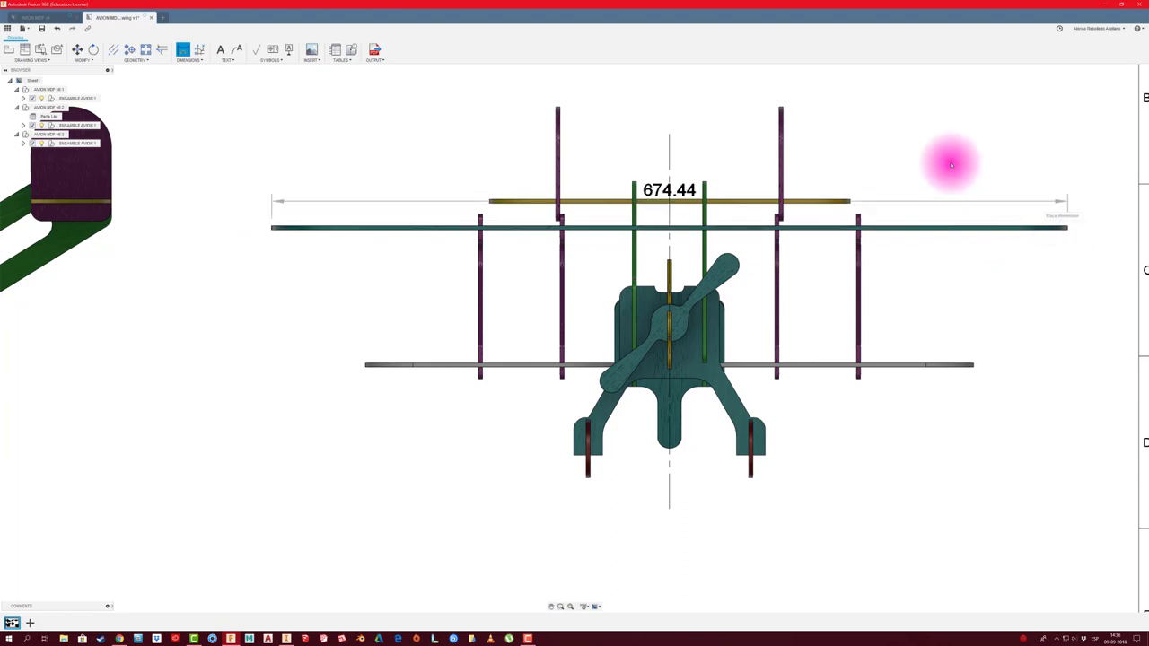
{"action": "middle_click_drag", "start_coordinate": [854, 110], "coordinate": [856, 146]}
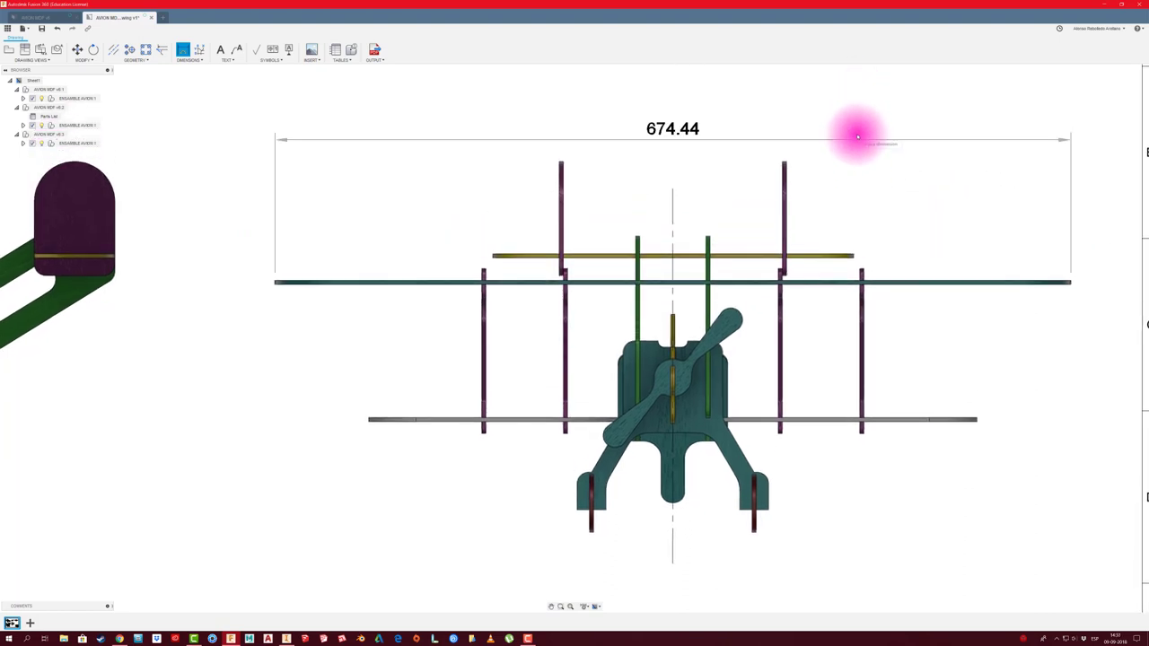
{"action": "left_click", "coordinate": [857, 136]}
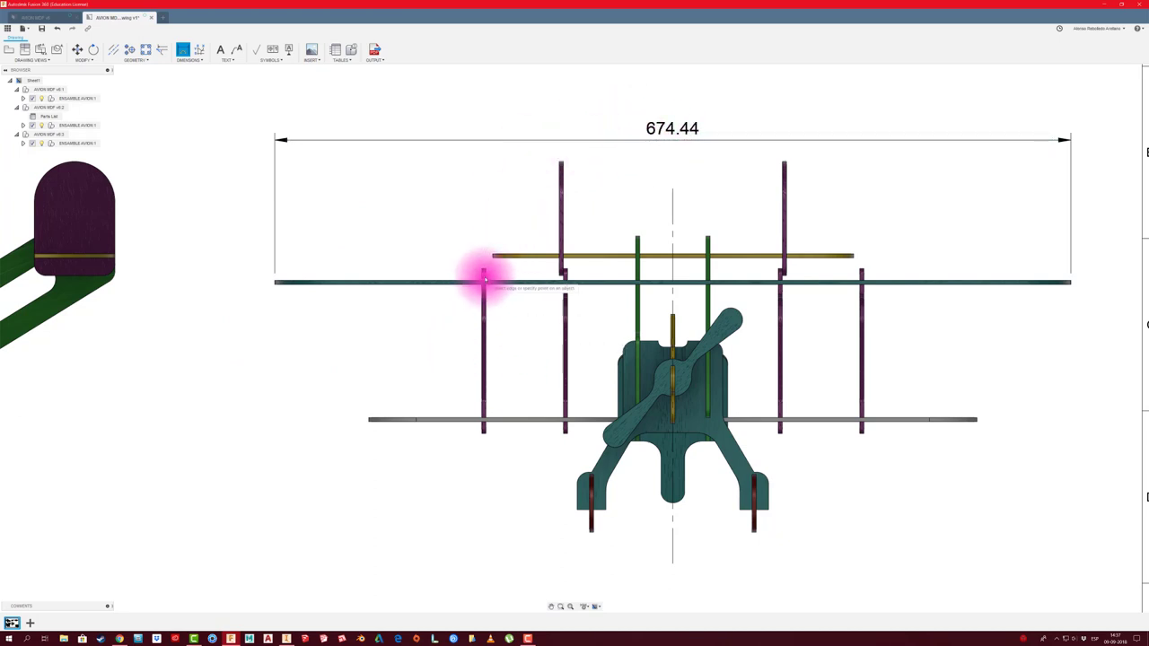
- Add the 314.19 overall height dimension to the left of the front view
{"action": "scroll", "coordinate": [484, 278], "scroll_direction": "down", "scroll_amount": 2}
{"action": "left_click", "coordinate": [725, 188]}
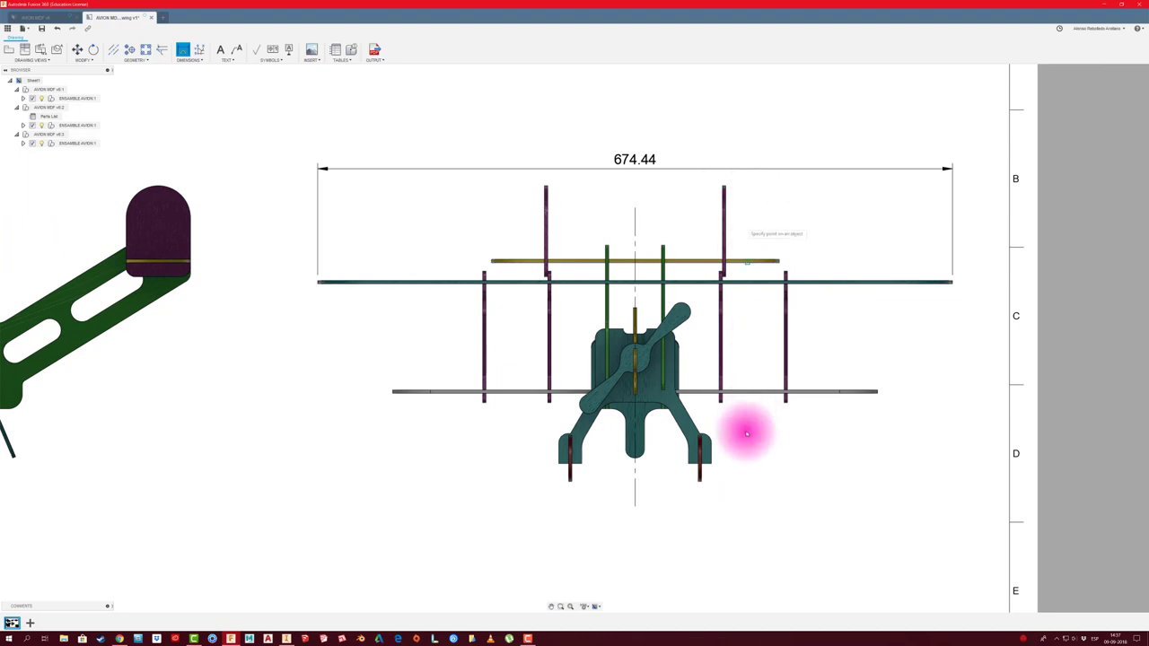
{"action": "left_click", "coordinate": [702, 482]}
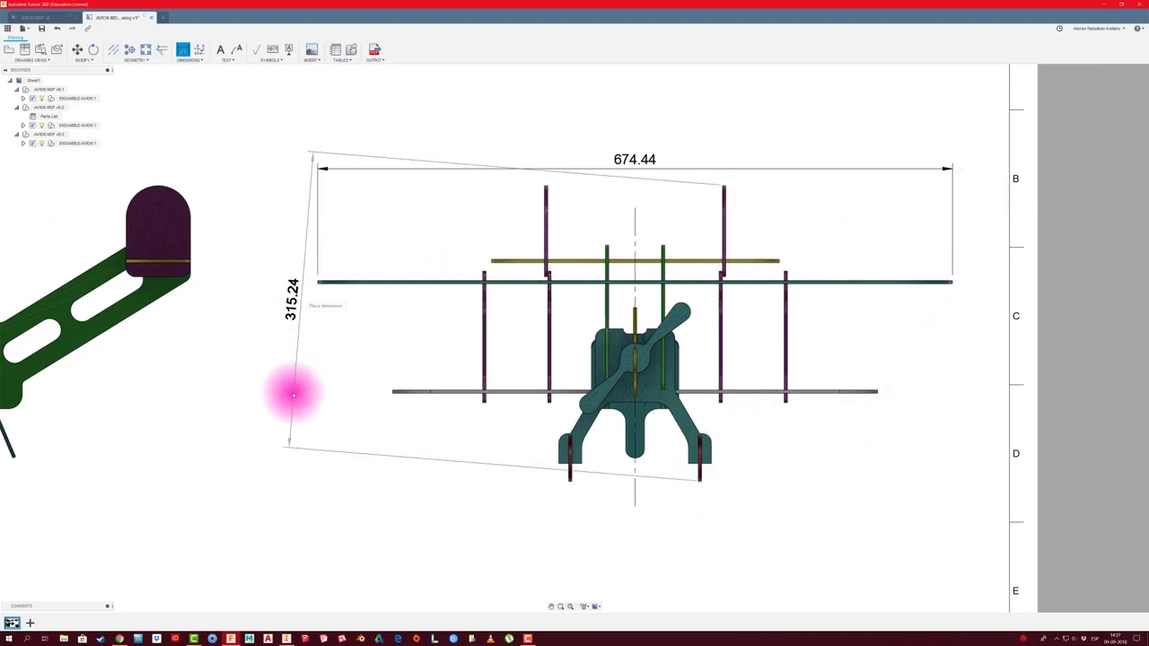
{"action": "scroll", "coordinate": [441, 490], "scroll_direction": "down", "scroll_amount": 2}
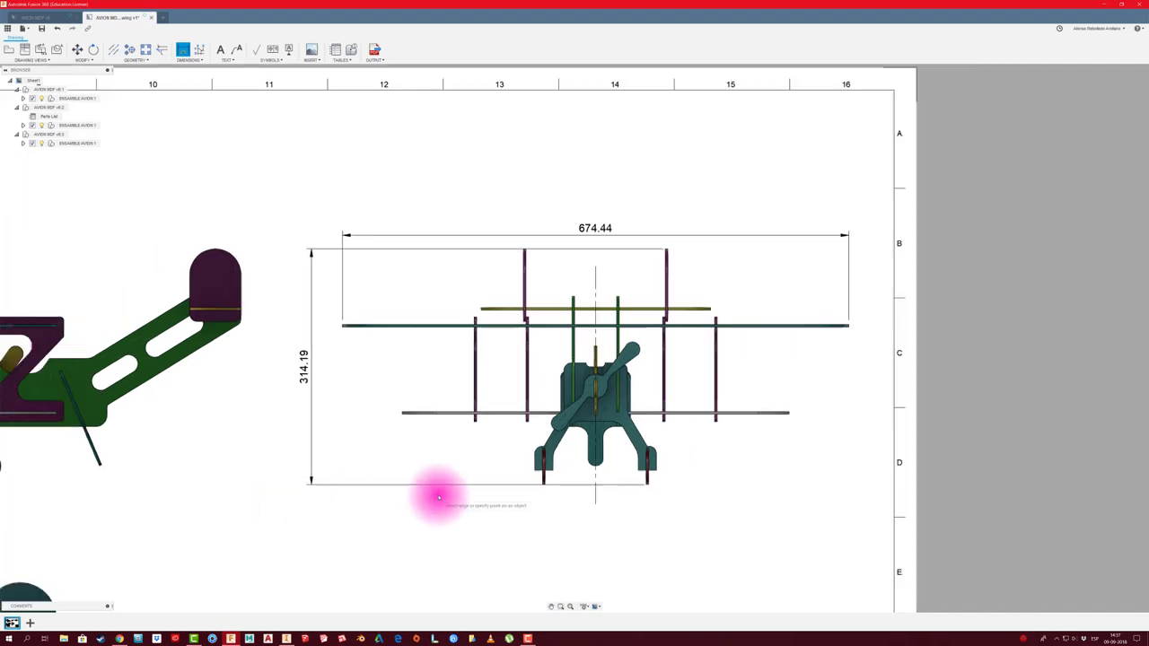
{"action": "scroll", "coordinate": [303, 359], "scroll_direction": "up", "scroll_amount": 2}
{"action": "scroll", "coordinate": [302, 368], "scroll_direction": "up", "scroll_amount": 1}
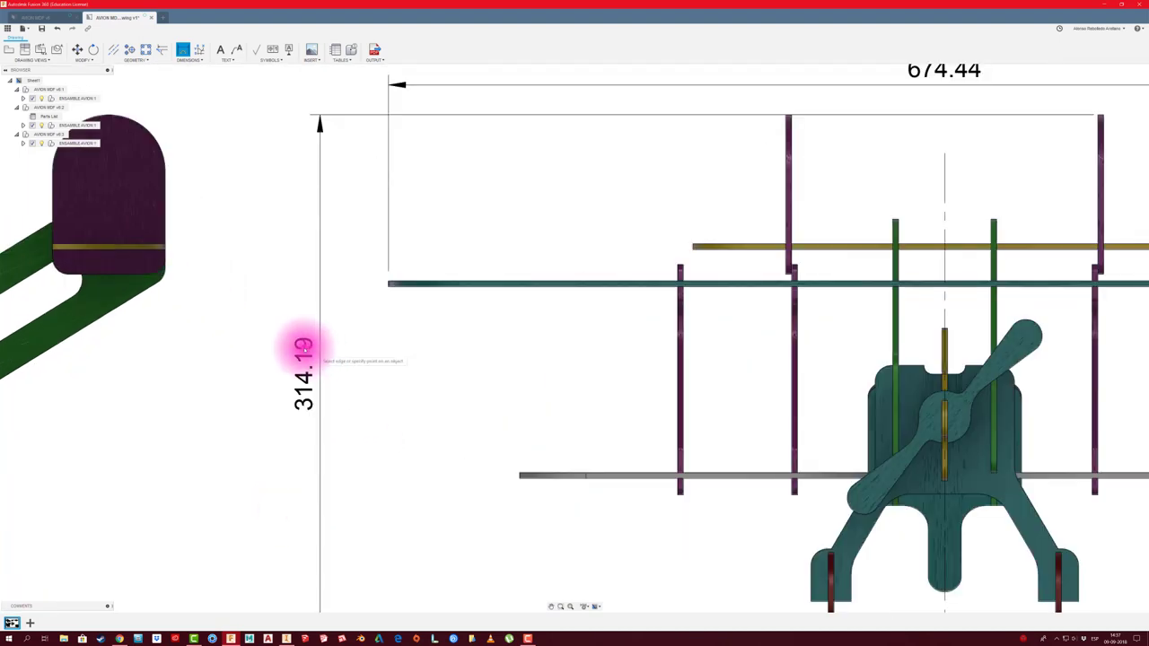
{"action": "left_click", "coordinate": [303, 350]}
{"action": "scroll", "coordinate": [303, 355], "scroll_direction": "down", "scroll_amount": 1}
{"action": "scroll", "coordinate": [390, 402], "scroll_direction": "up", "scroll_amount": 1}
{"action": "scroll", "coordinate": [566, 431], "scroll_direction": "down", "scroll_amount": 3}
{"action": "scroll", "coordinate": [565, 363], "scroll_direction": "up", "scroll_amount": 3}
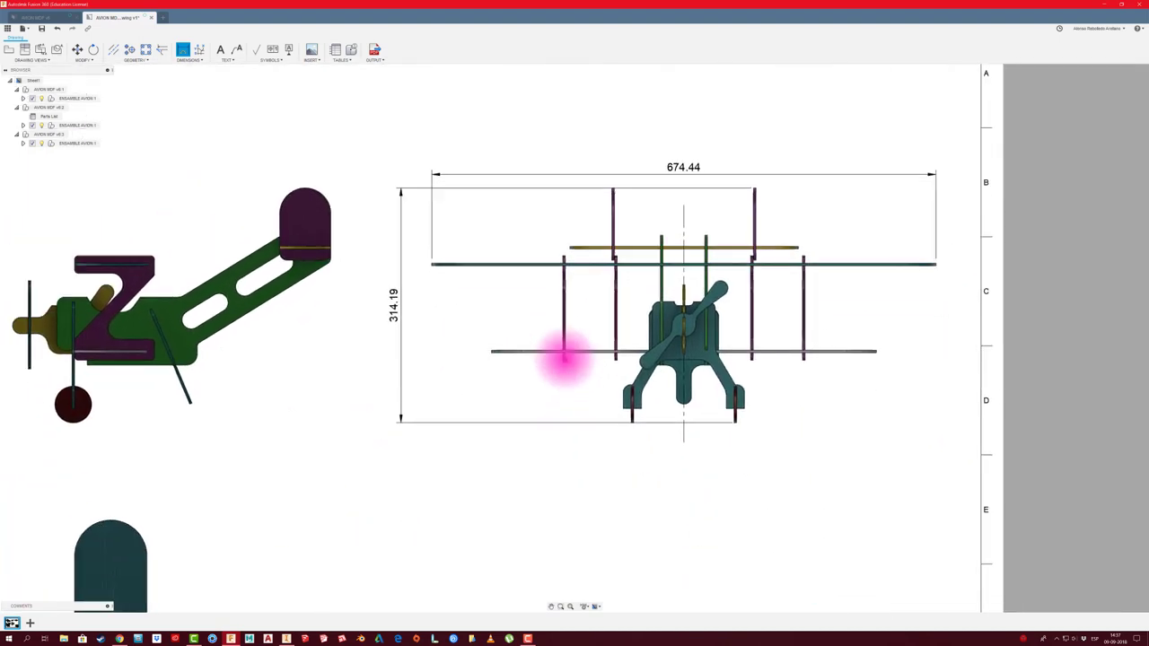
{"action": "scroll", "coordinate": [574, 386], "scroll_direction": "up", "scroll_amount": 1}
- Change linear dimension precision from 0.1 to 0 so the dimensions read 674 and 314
{"action": "left_click", "coordinate": [588, 607]}
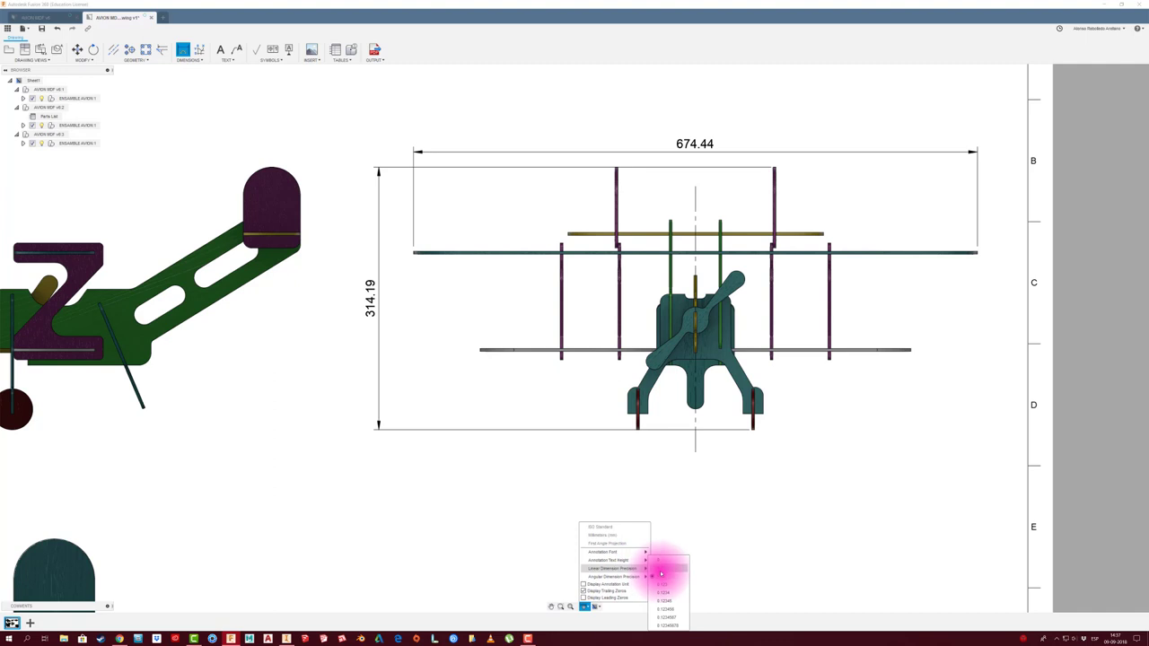
{"action": "left_click", "coordinate": [662, 569]}
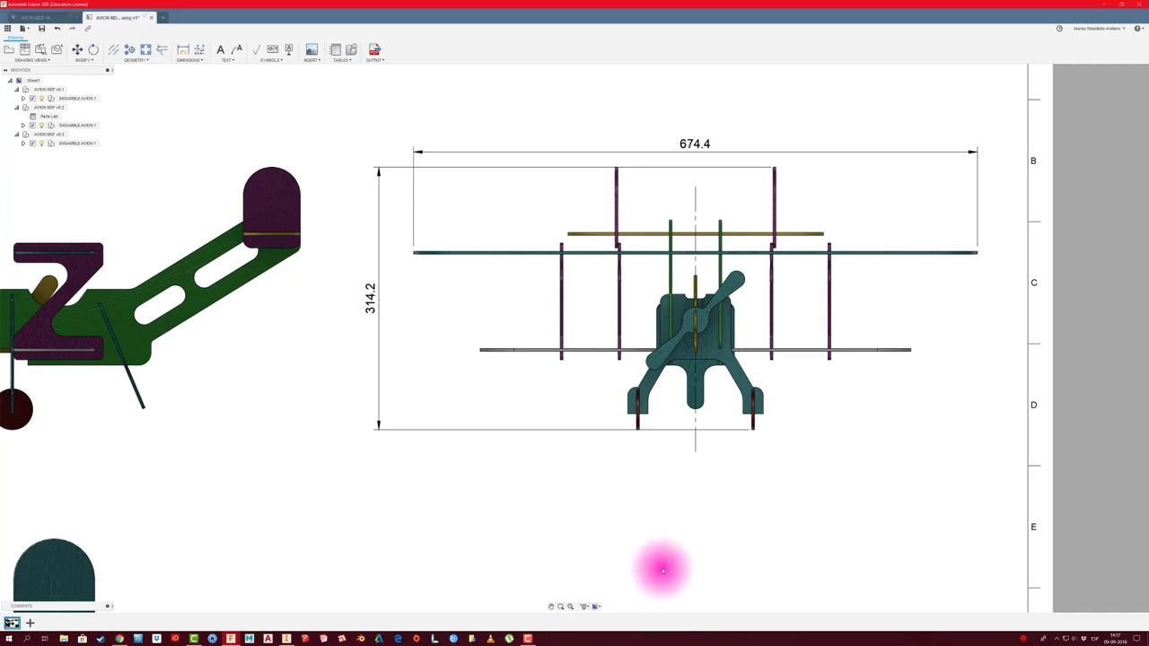
{"action": "left_click", "coordinate": [589, 606]}
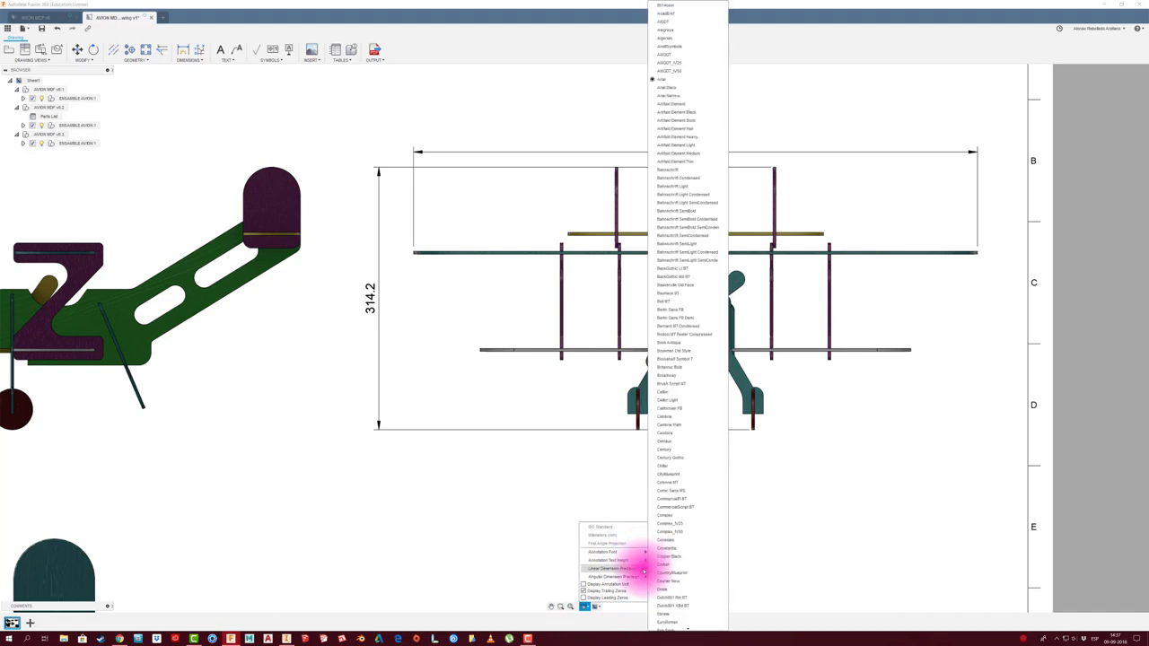
{"action": "mouse_move", "coordinate": [613, 569]}
{"action": "left_click", "coordinate": [655, 561]}
- Frame the front and side views together and start a dimension at the side view's nose
{"action": "scroll", "coordinate": [467, 497], "scroll_direction": "down", "scroll_amount": 2}
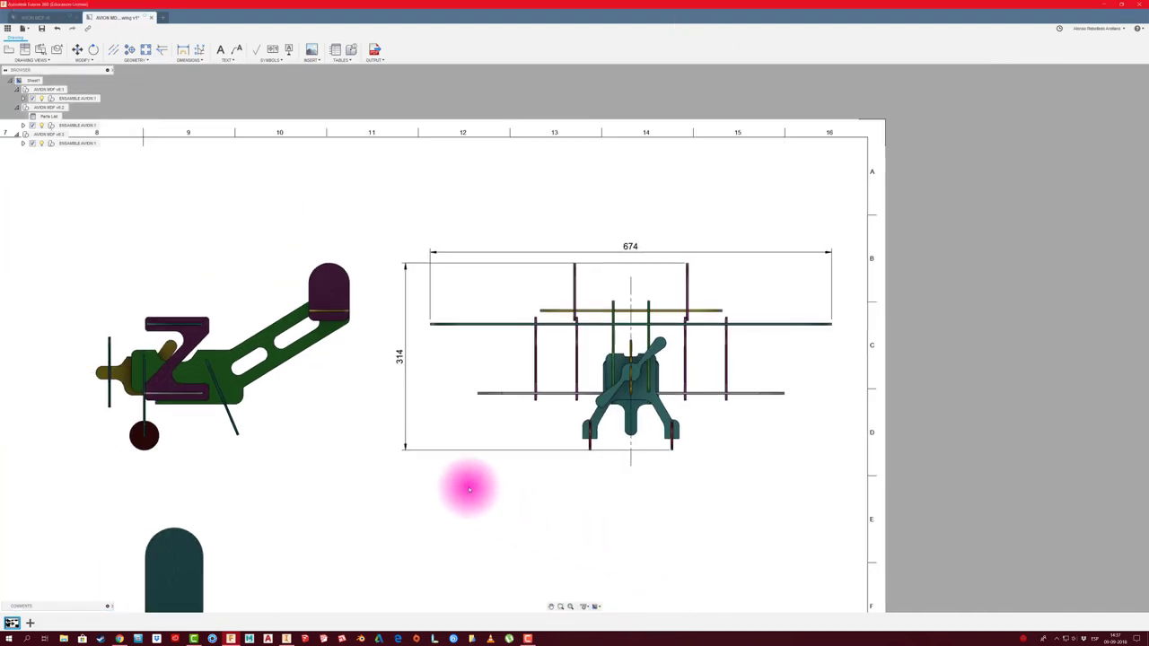
{"action": "scroll", "coordinate": [466, 482], "scroll_direction": "down", "scroll_amount": 2}
{"action": "middle_click_drag", "start_coordinate": [449, 418], "coordinate": [536, 359]}
{"action": "scroll", "coordinate": [397, 300], "scroll_direction": "up", "scroll_amount": 1}
{"action": "scroll", "coordinate": [404, 299], "scroll_direction": "up", "scroll_amount": 2}
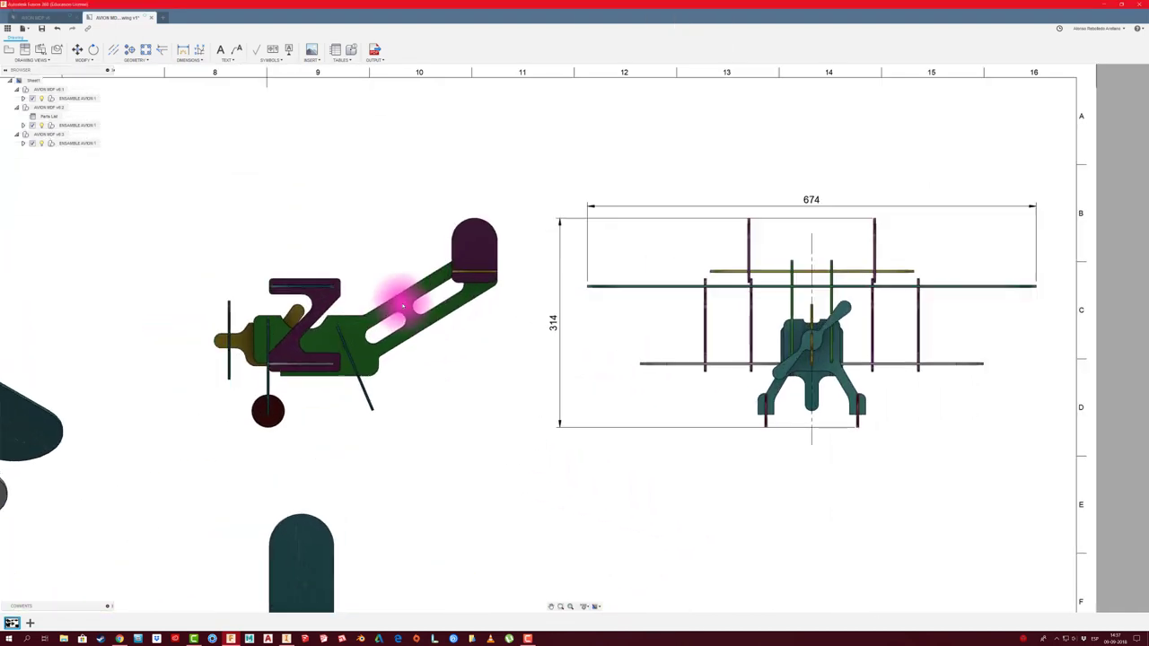
{"action": "scroll", "coordinate": [403, 300], "scroll_direction": "up", "scroll_amount": 1}
{"action": "left_click", "coordinate": [183, 51]}
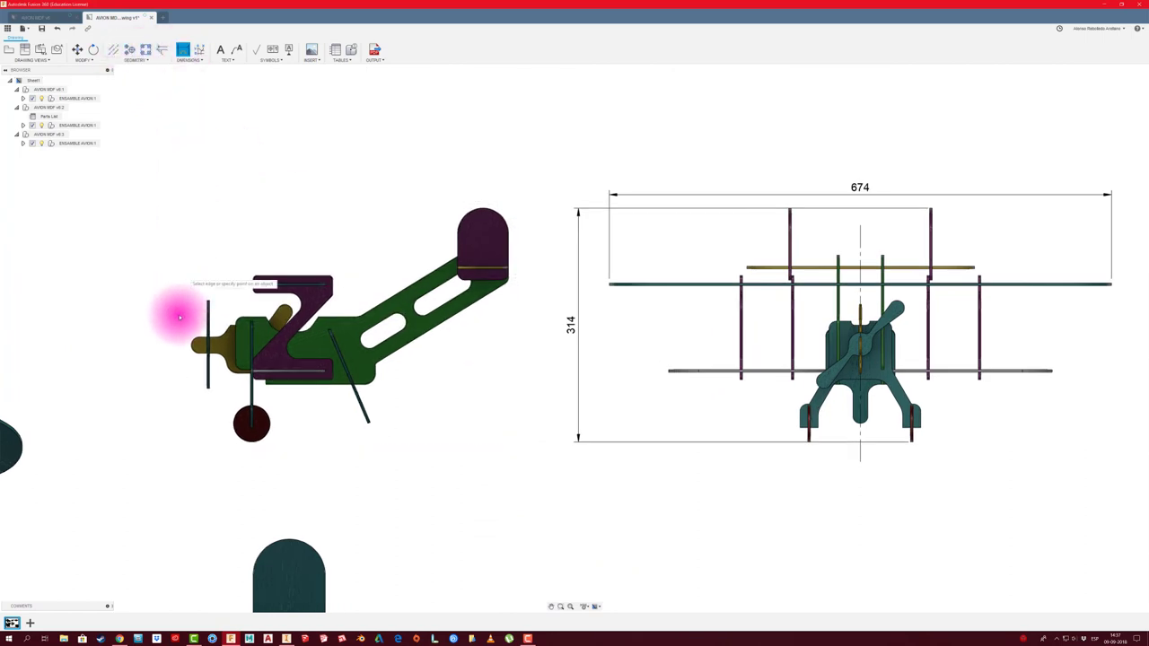
{"action": "scroll", "coordinate": [191, 344], "scroll_direction": "up", "scroll_amount": 2}
{"action": "scroll", "coordinate": [192, 350], "scroll_direction": "up", "scroll_amount": 2}
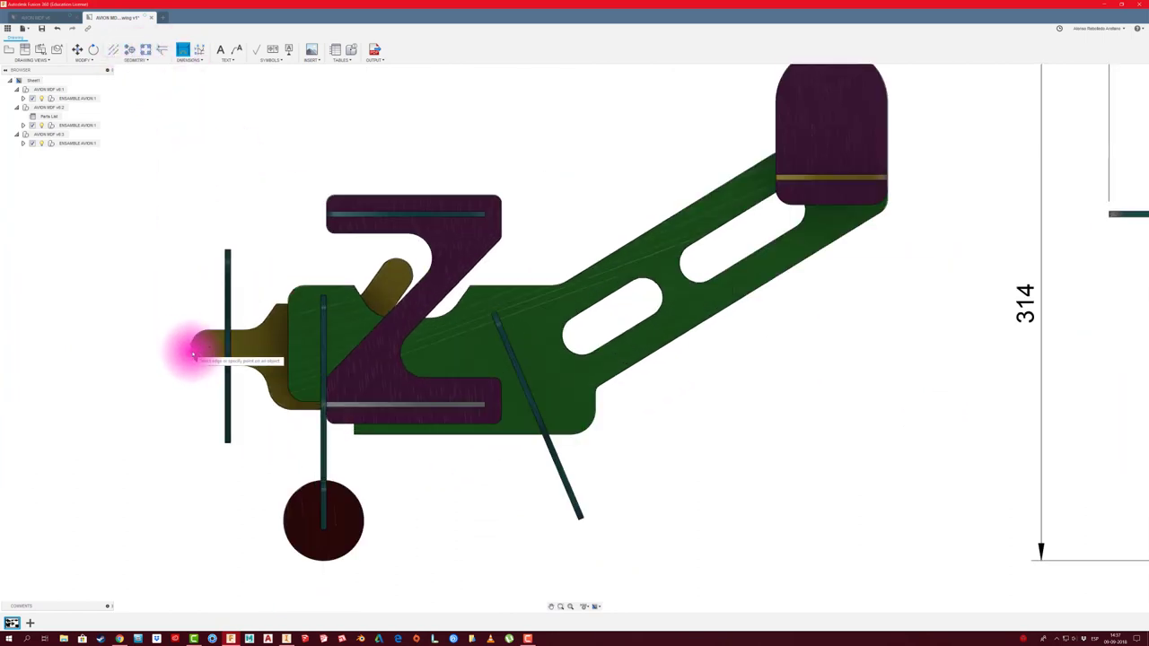
{"action": "left_click", "coordinate": [192, 352]}
- Complete the 415 overall-length dimension to the tail's top corner, placed above the side view
{"action": "key", "text": "Escape"}
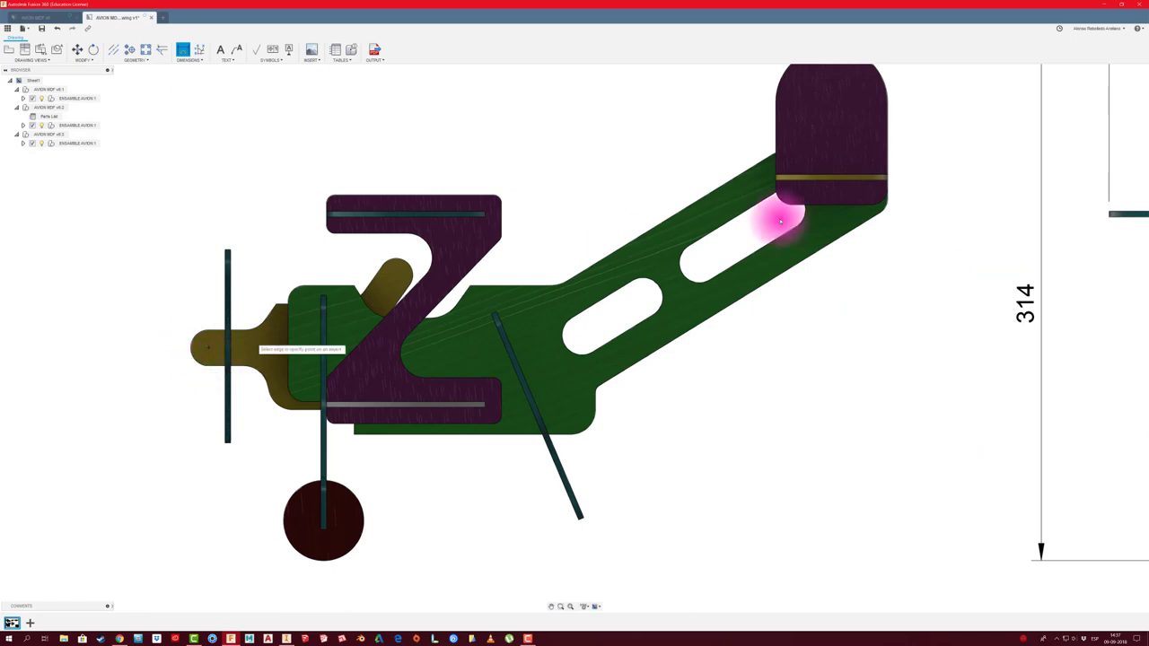
{"action": "left_click", "coordinate": [889, 191]}
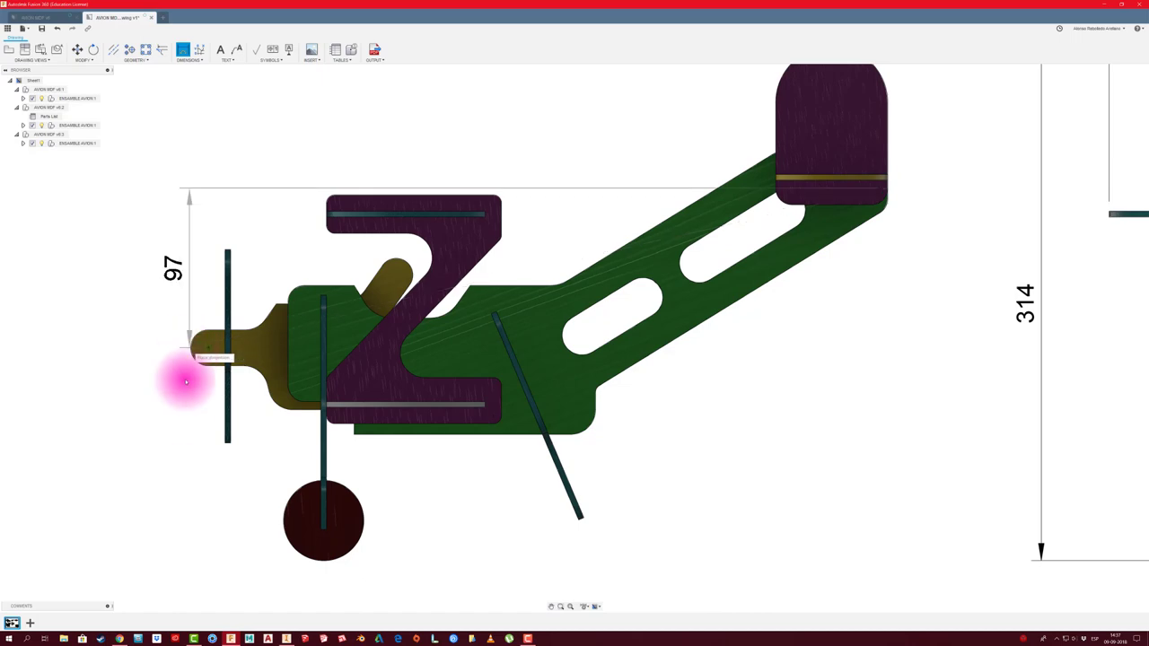
{"action": "scroll", "coordinate": [415, 511], "scroll_direction": "down", "scroll_amount": 2}
{"action": "scroll", "coordinate": [413, 508], "scroll_direction": "down", "scroll_amount": 1}
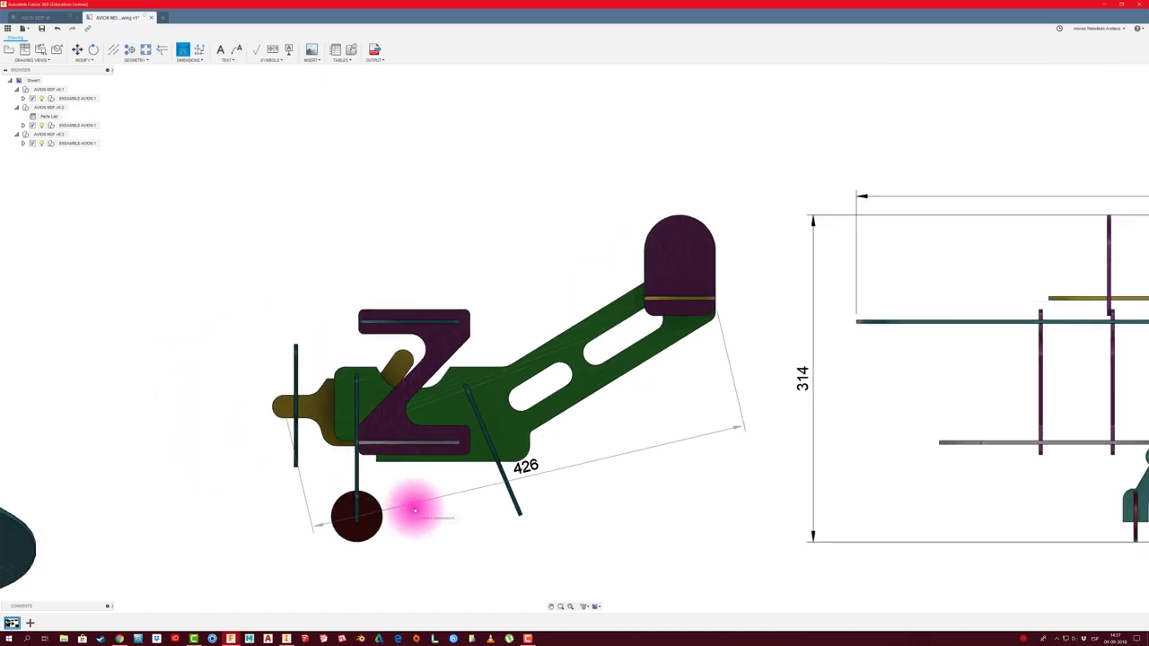
{"action": "scroll", "coordinate": [410, 505], "scroll_direction": "down", "scroll_amount": 2}
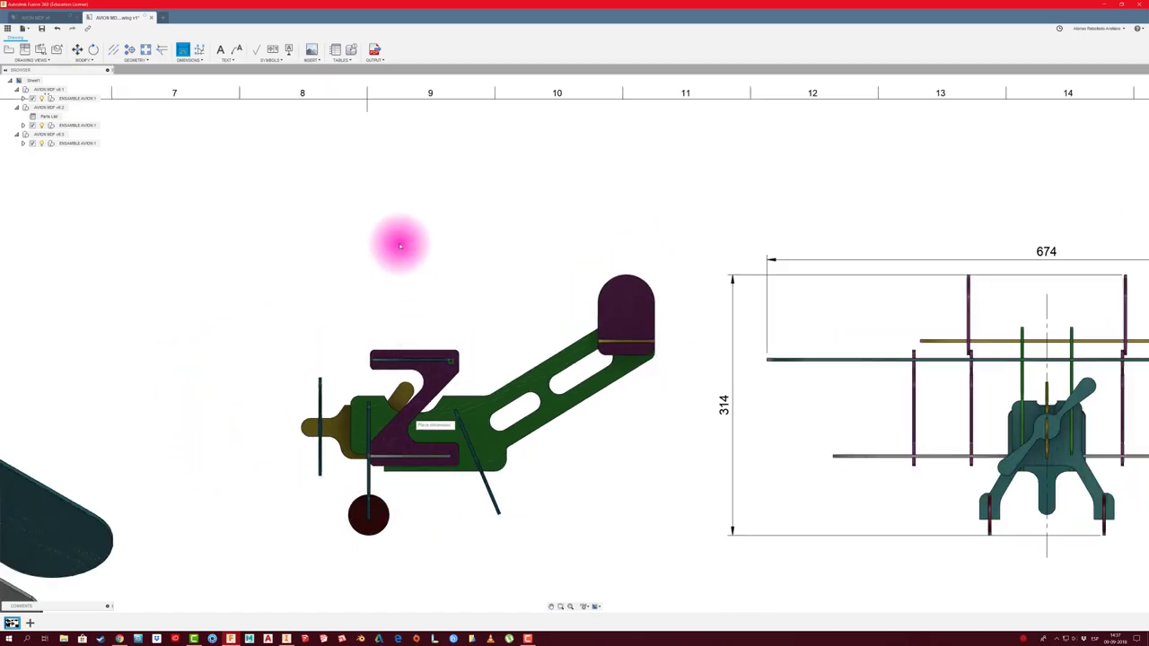
{"action": "left_click", "coordinate": [666, 230]}
{"action": "scroll", "coordinate": [456, 194], "scroll_direction": "down", "scroll_amount": 2}
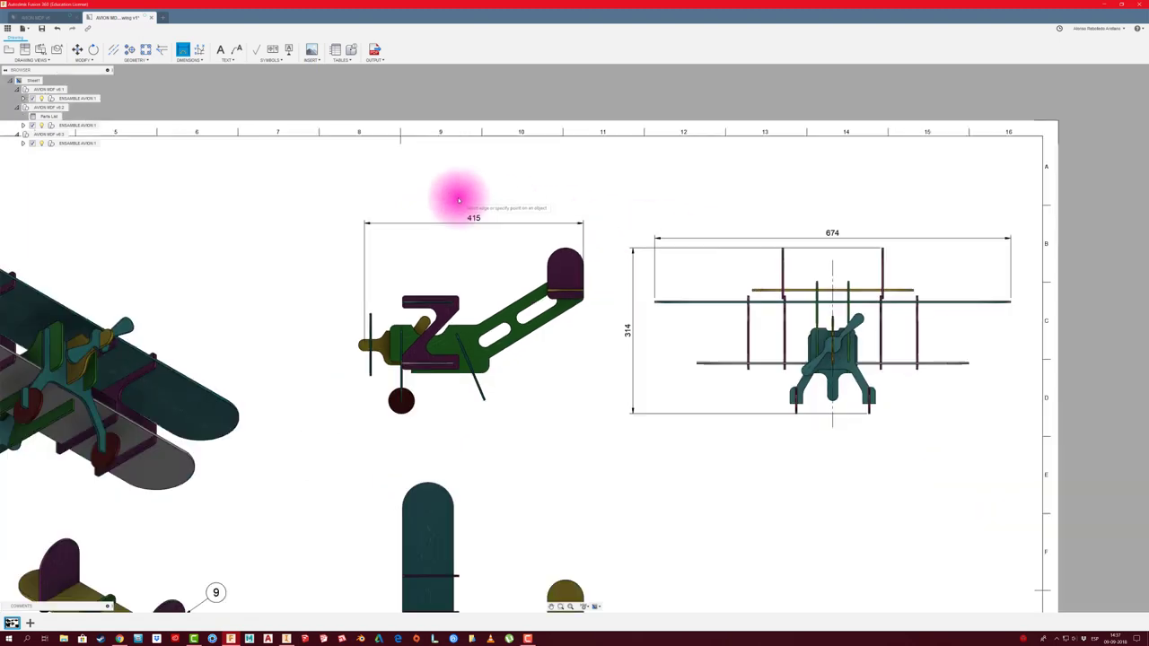
{"action": "scroll", "coordinate": [466, 269], "scroll_direction": "down", "scroll_amount": 2}
{"action": "key", "text": "Escape"}
{"action": "scroll", "coordinate": [548, 377], "scroll_direction": "up", "scroll_amount": 1}
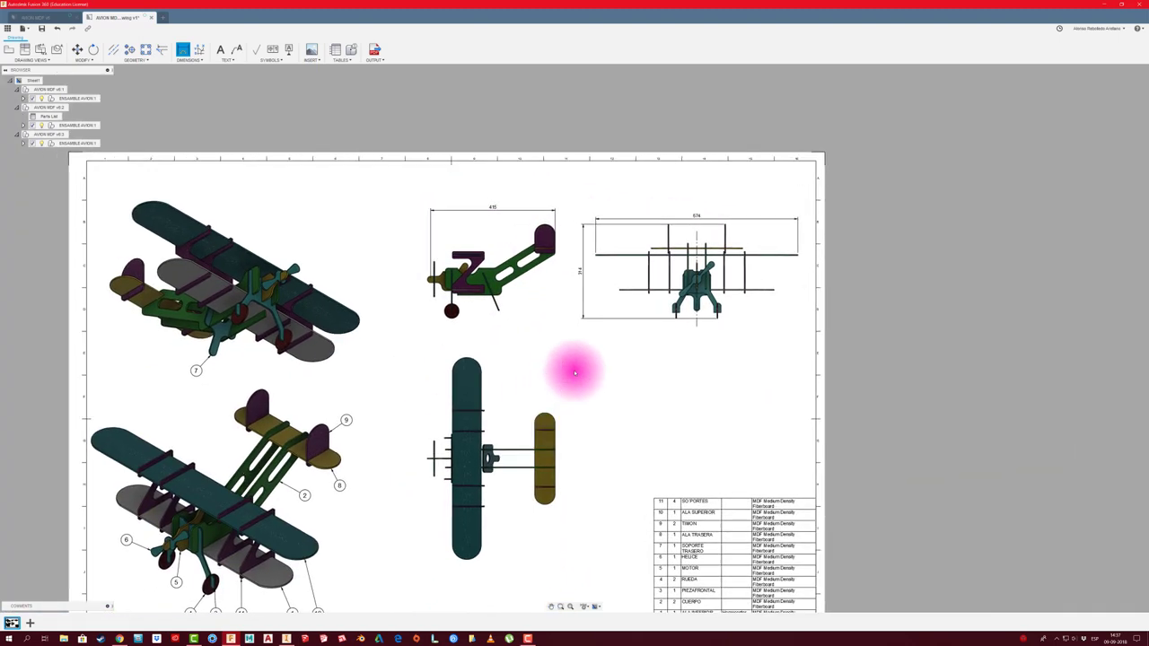
- Add a text note changed from 'Escala 1:5' to 'Escala 1:3' and move it above the side view
{"action": "double_click", "coordinate": [515, 323]}
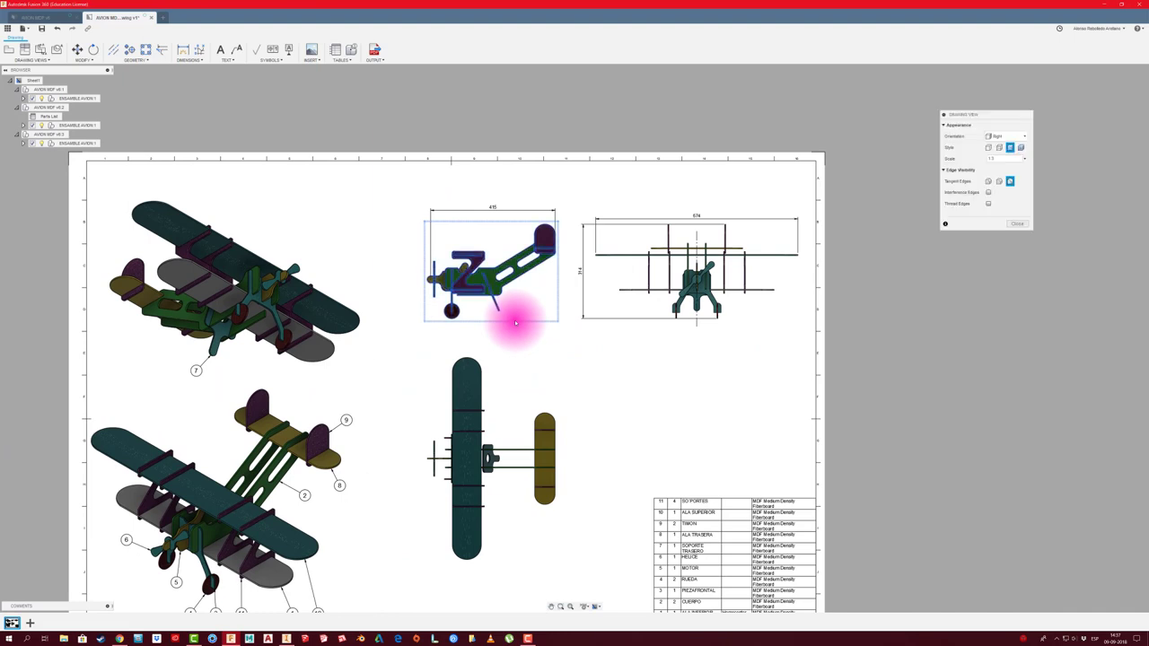
{"action": "left_click", "coordinate": [1017, 223]}
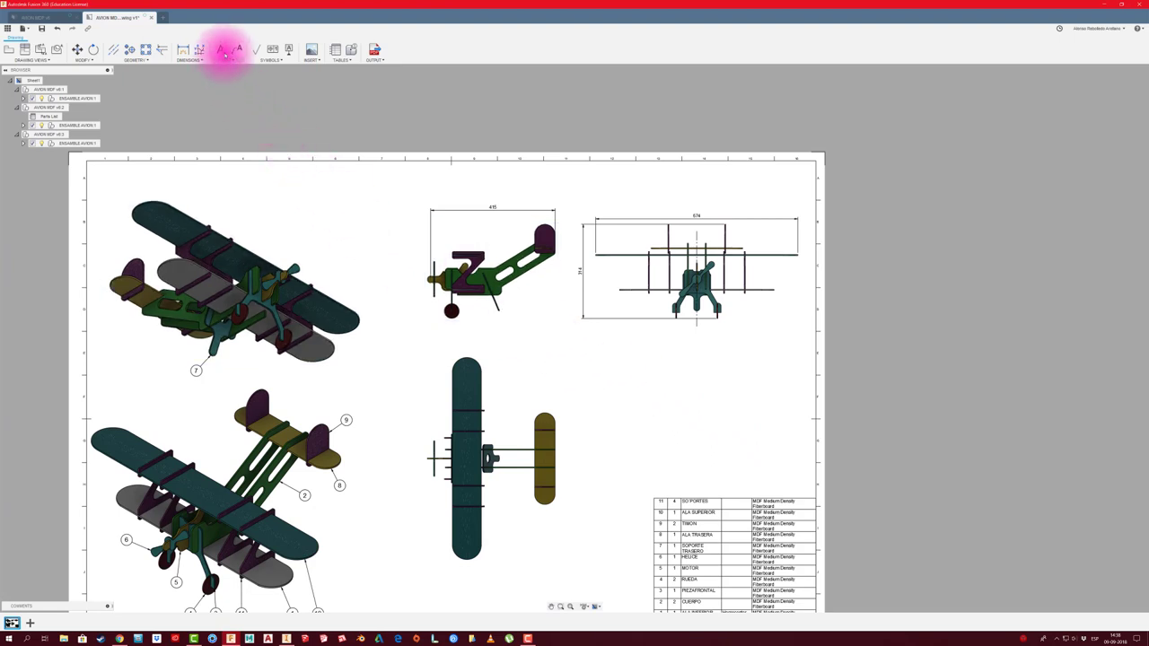
{"action": "left_click", "coordinate": [220, 50]}
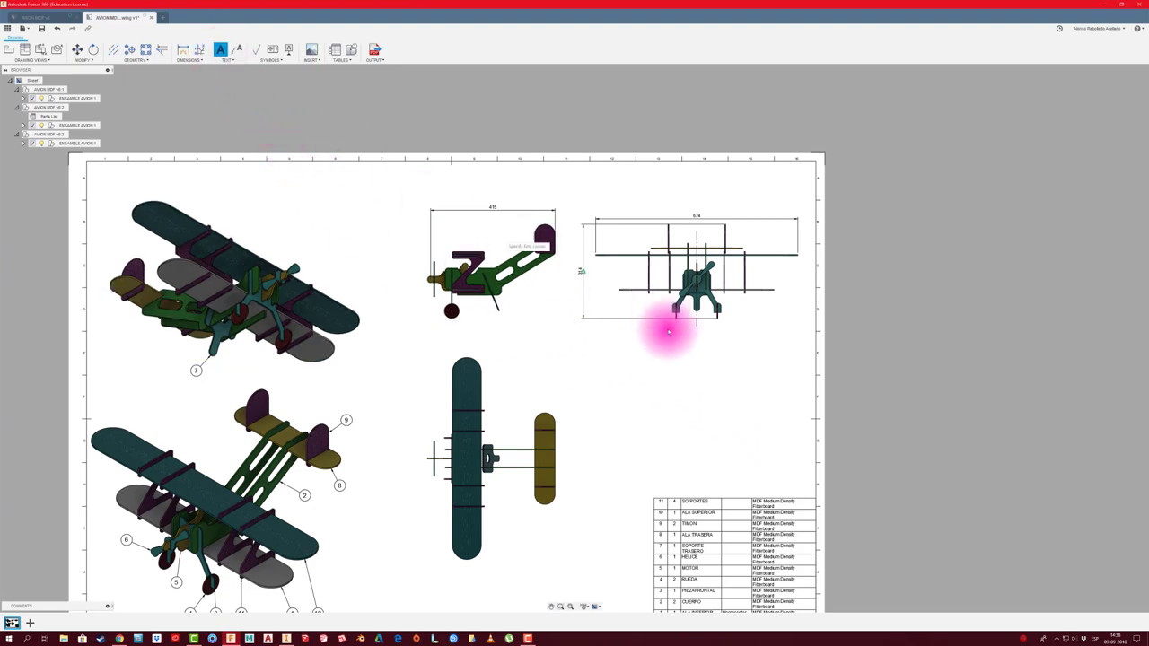
{"action": "left_click", "coordinate": [560, 353]}
{"action": "type", "text": "Escala 1:1"}
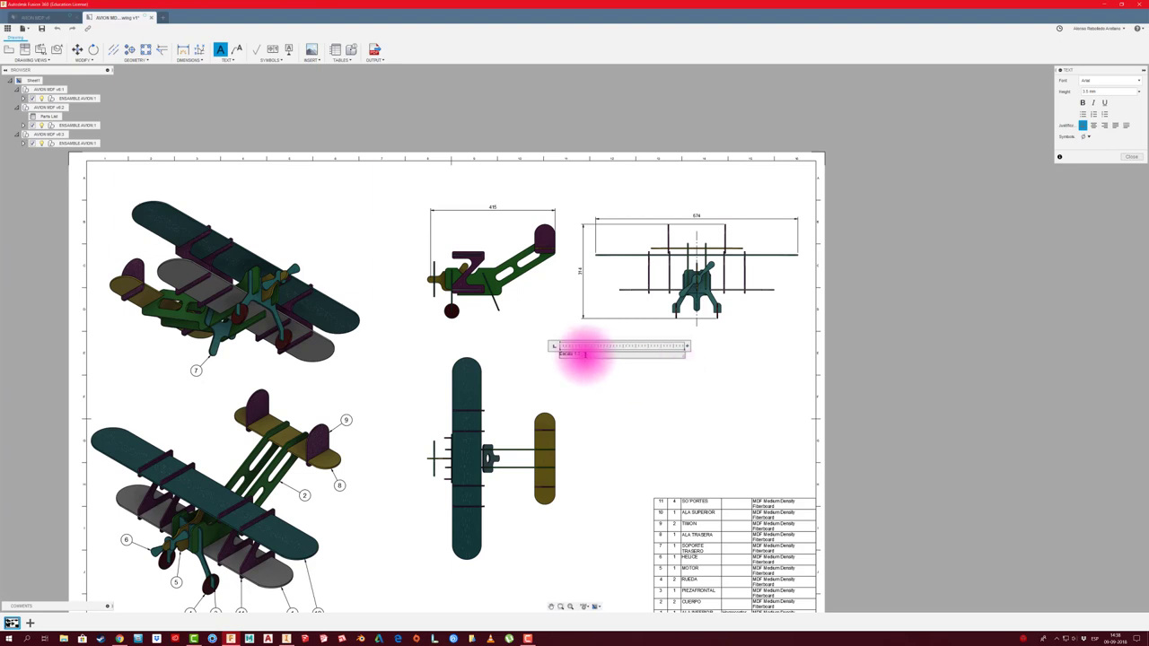
{"action": "left_click_drag", "start_coordinate": [583, 354], "coordinate": [534, 357]}
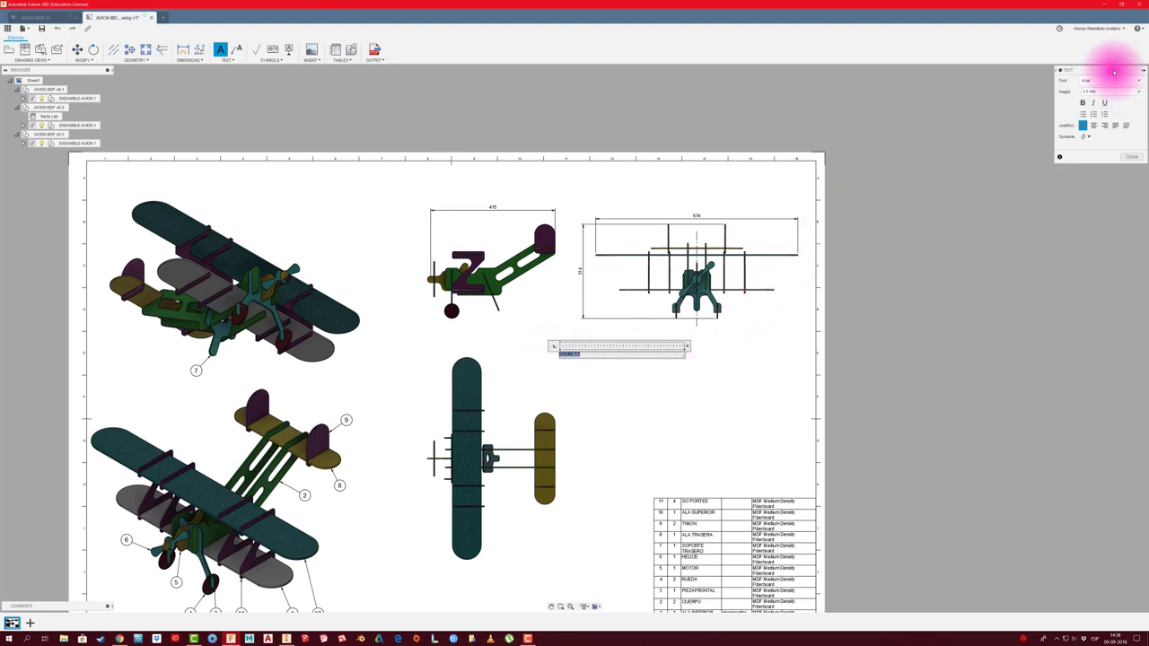
{"action": "left_click_drag", "start_coordinate": [1114, 72], "coordinate": [926, 122]}
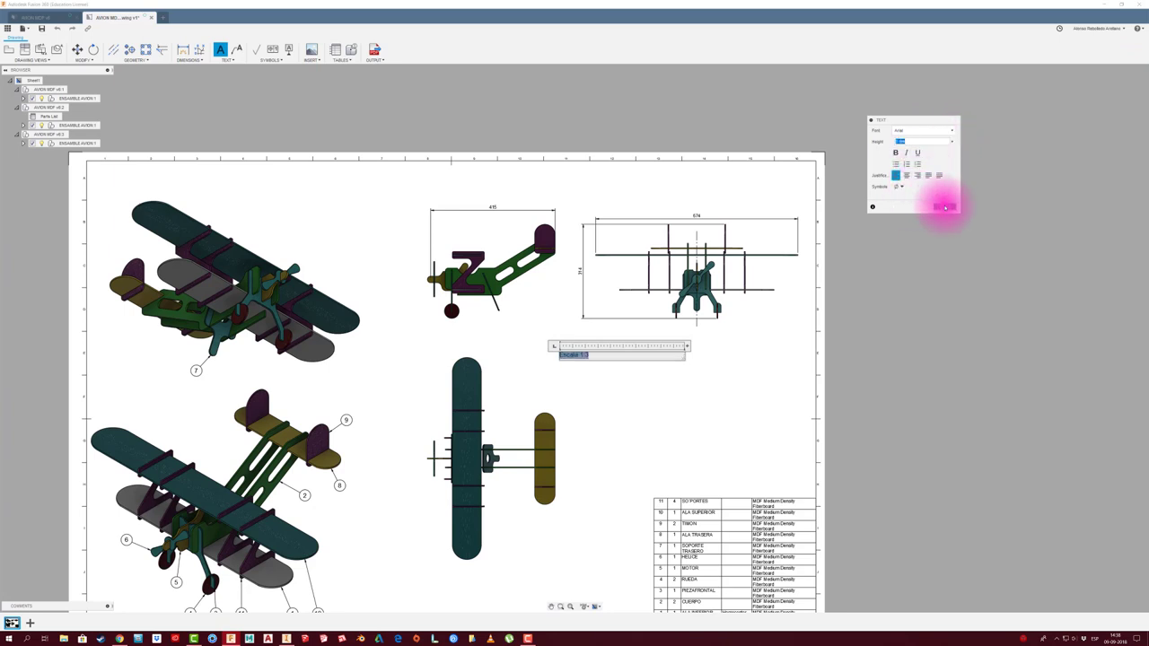
{"action": "left_click", "coordinate": [944, 207]}
{"action": "middle_click_drag", "start_coordinate": [623, 354], "coordinate": [664, 343]}
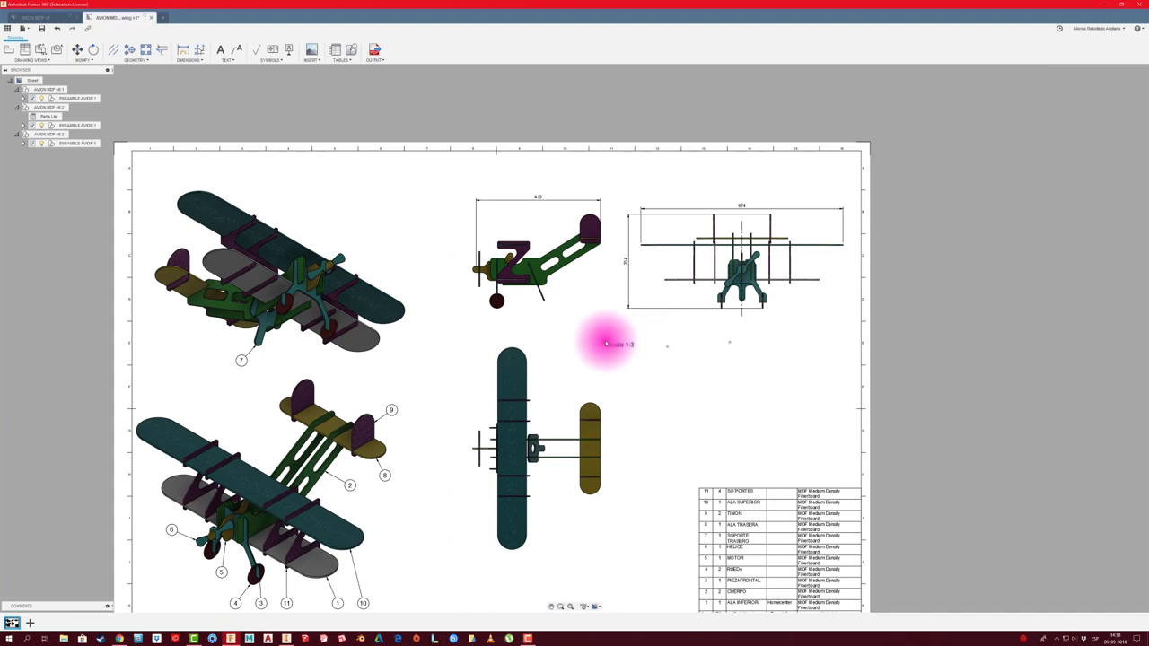
{"action": "left_click_drag", "start_coordinate": [606, 344], "coordinate": [523, 178]}
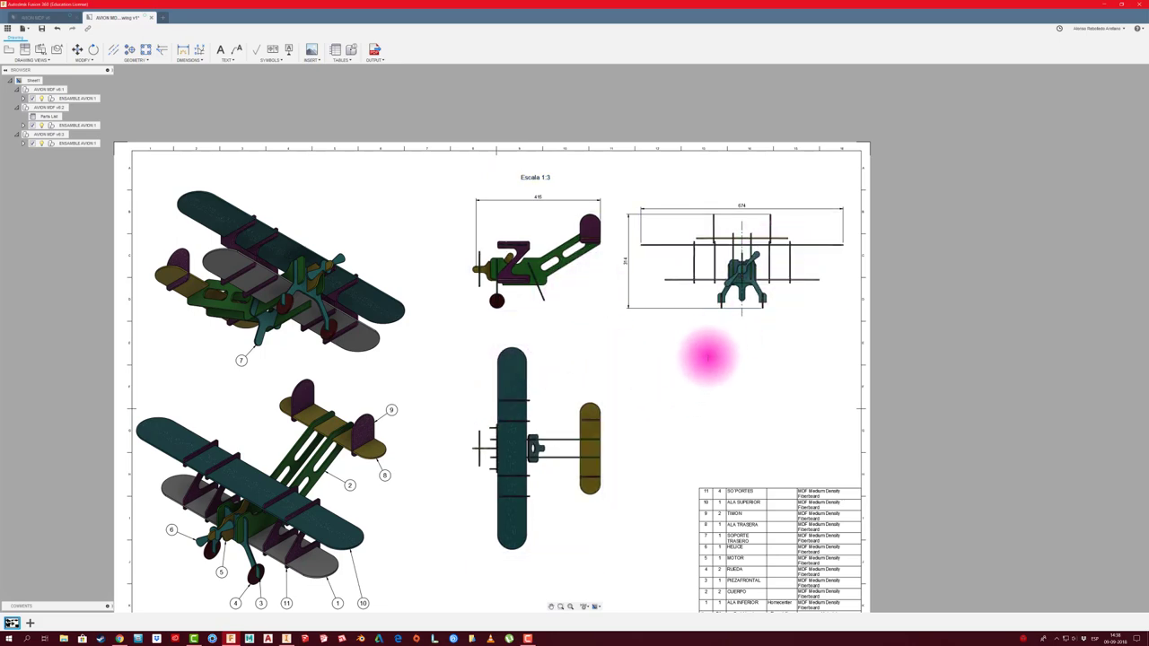
- Draw a horizontal centerline along the top view's fuselage, extended past the nose and tailplane
{"action": "scroll", "coordinate": [687, 333], "scroll_direction": "up", "scroll_amount": 1}
{"action": "scroll", "coordinate": [685, 385], "scroll_direction": "up", "scroll_amount": 1}
{"action": "scroll", "coordinate": [680, 385], "scroll_direction": "up", "scroll_amount": 2}
{"action": "scroll", "coordinate": [612, 344], "scroll_direction": "up", "scroll_amount": 2}
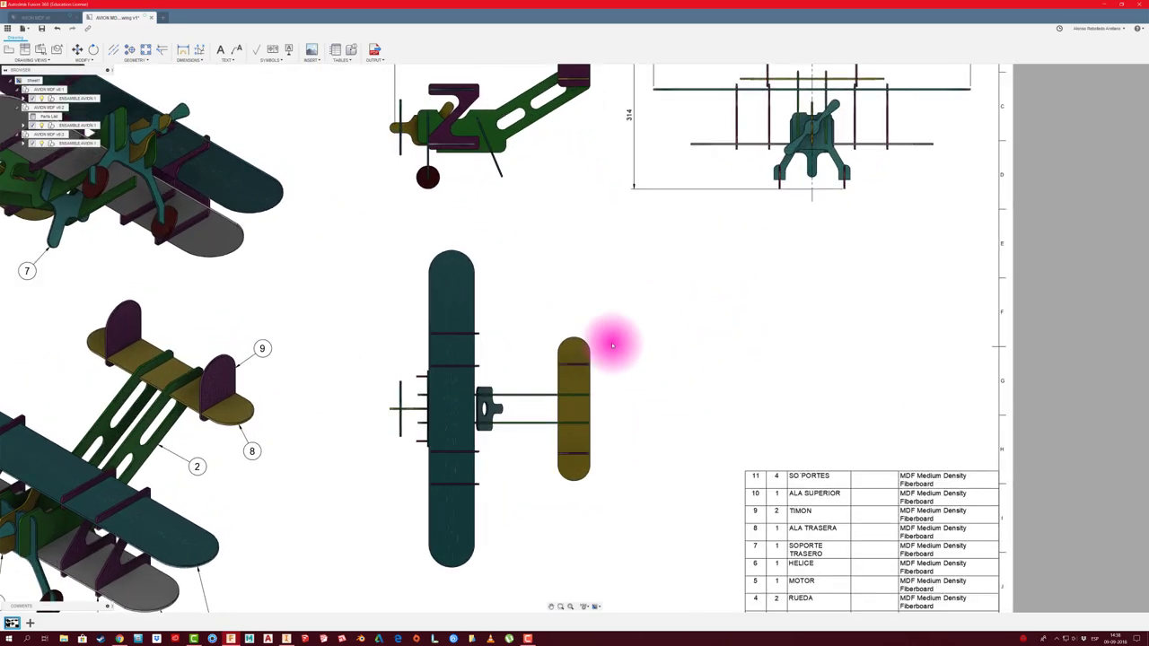
{"action": "left_click", "coordinate": [111, 50]}
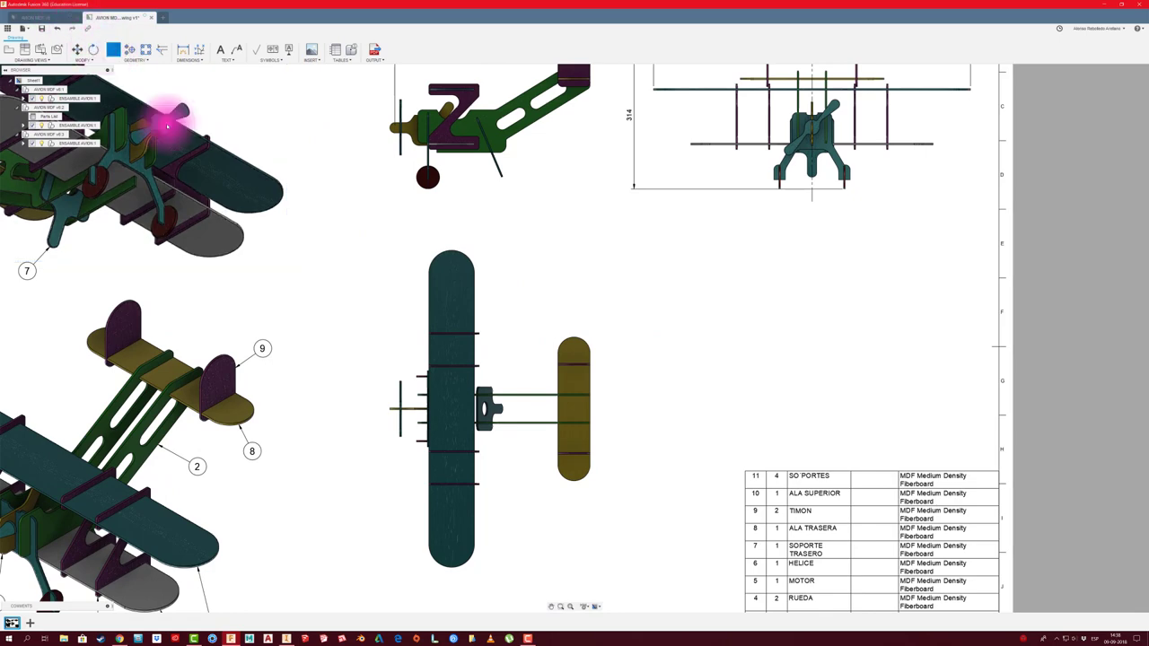
{"action": "left_click", "coordinate": [525, 392]}
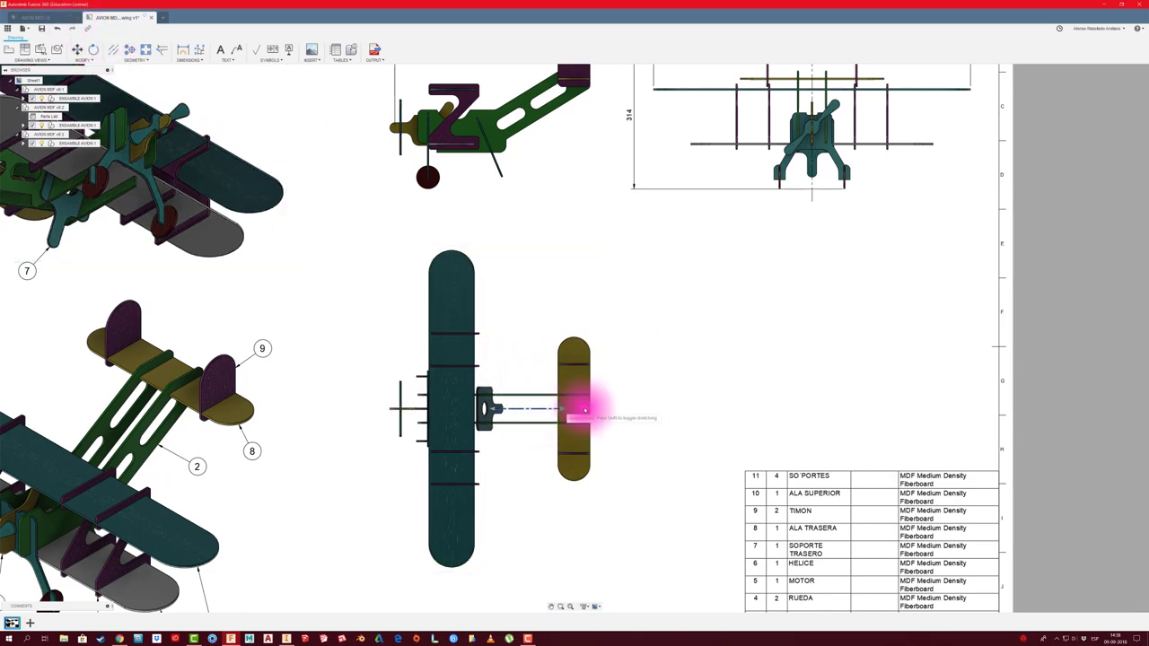
{"action": "left_click_drag", "start_coordinate": [547, 410], "coordinate": [631, 410]}
{"action": "left_click_drag", "start_coordinate": [485, 410], "coordinate": [367, 410]}
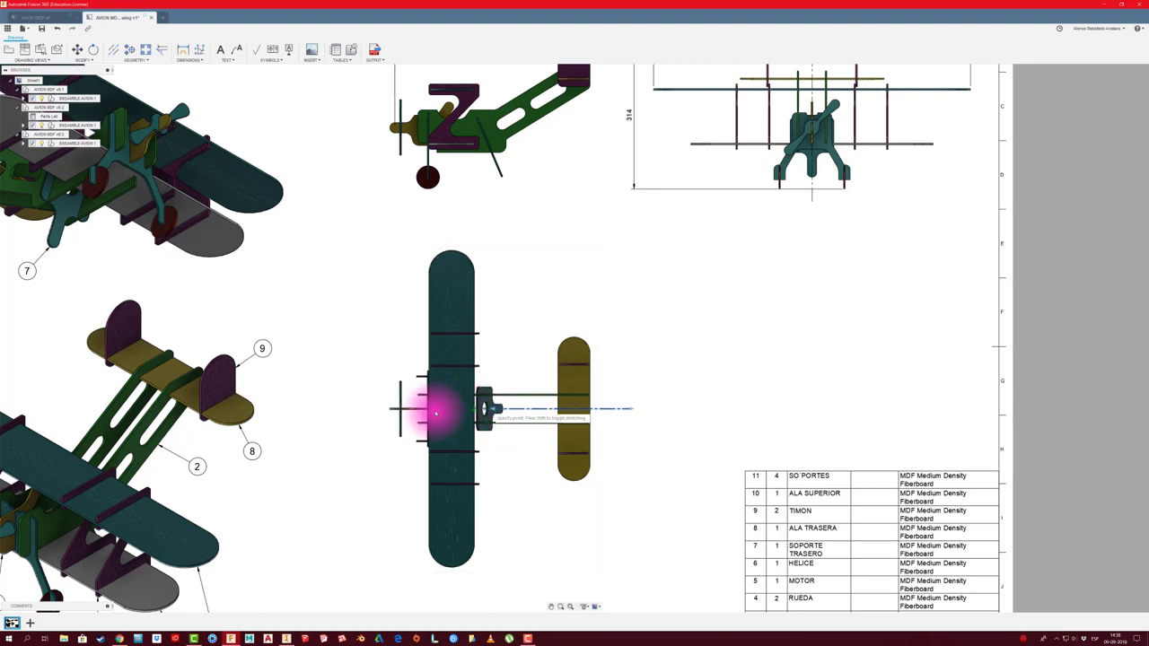
{"action": "scroll", "coordinate": [498, 464], "scroll_direction": "down", "scroll_amount": 2}
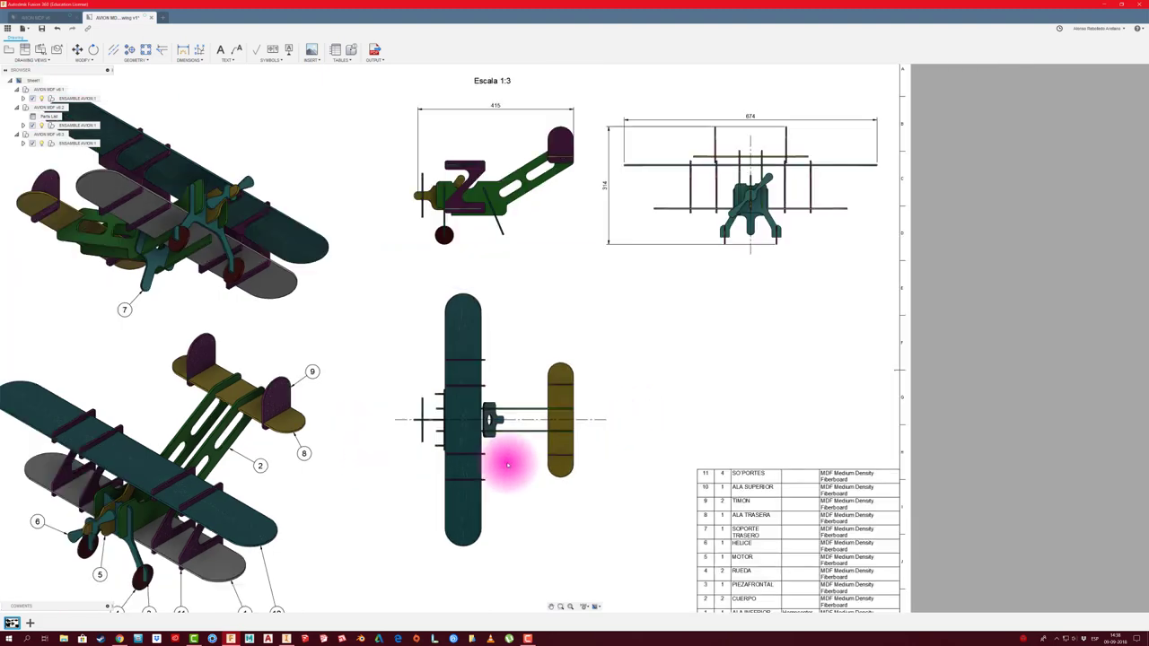
{"action": "scroll", "coordinate": [508, 461], "scroll_direction": "down", "scroll_amount": 2}
{"action": "scroll", "coordinate": [457, 436], "scroll_direction": "down", "scroll_amount": 2}
{"action": "scroll", "coordinate": [443, 403], "scroll_direction": "down", "scroll_amount": 1}
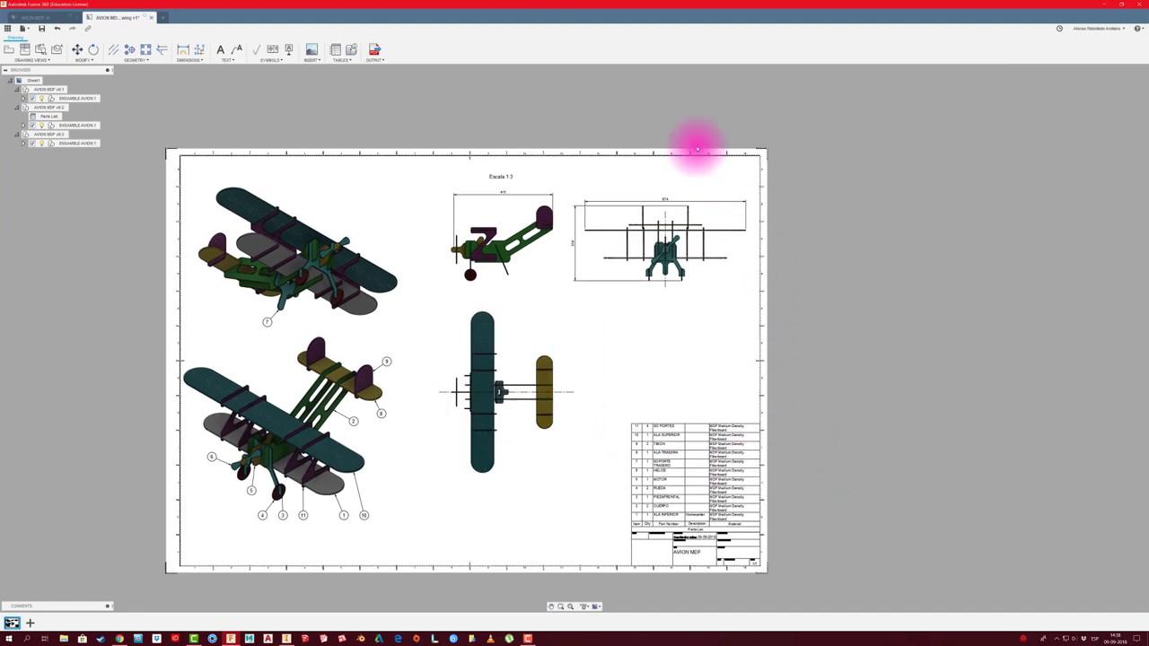
- Export all sheets of the biplane drawing as a PDF into the desktop folder
{"action": "left_click", "coordinate": [375, 51]}
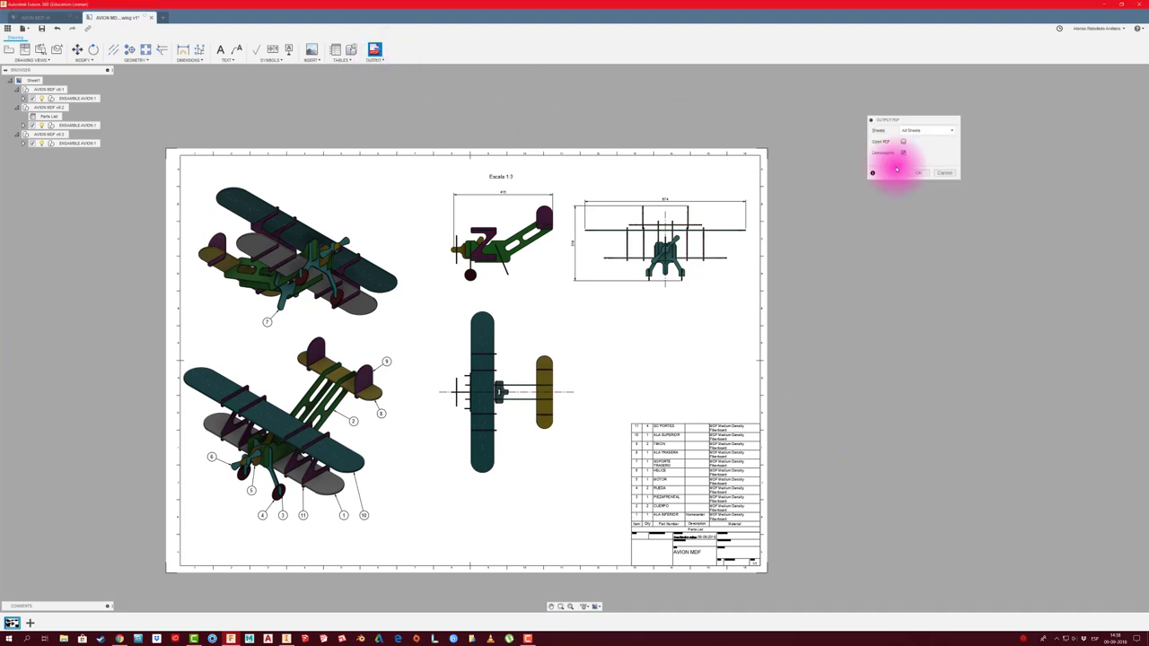
{"action": "left_click_drag", "start_coordinate": [875, 113], "coordinate": [651, 86]}
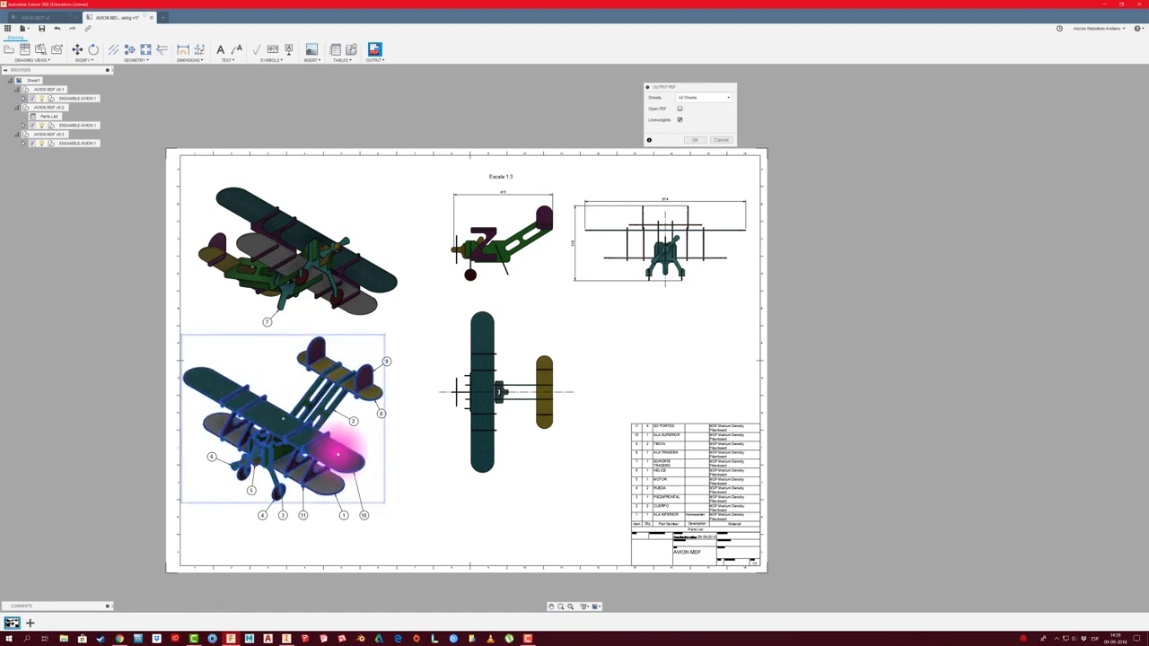
{"action": "key", "text": "Escape"}
{"action": "left_click_drag", "start_coordinate": [287, 420], "coordinate": [297, 420]}
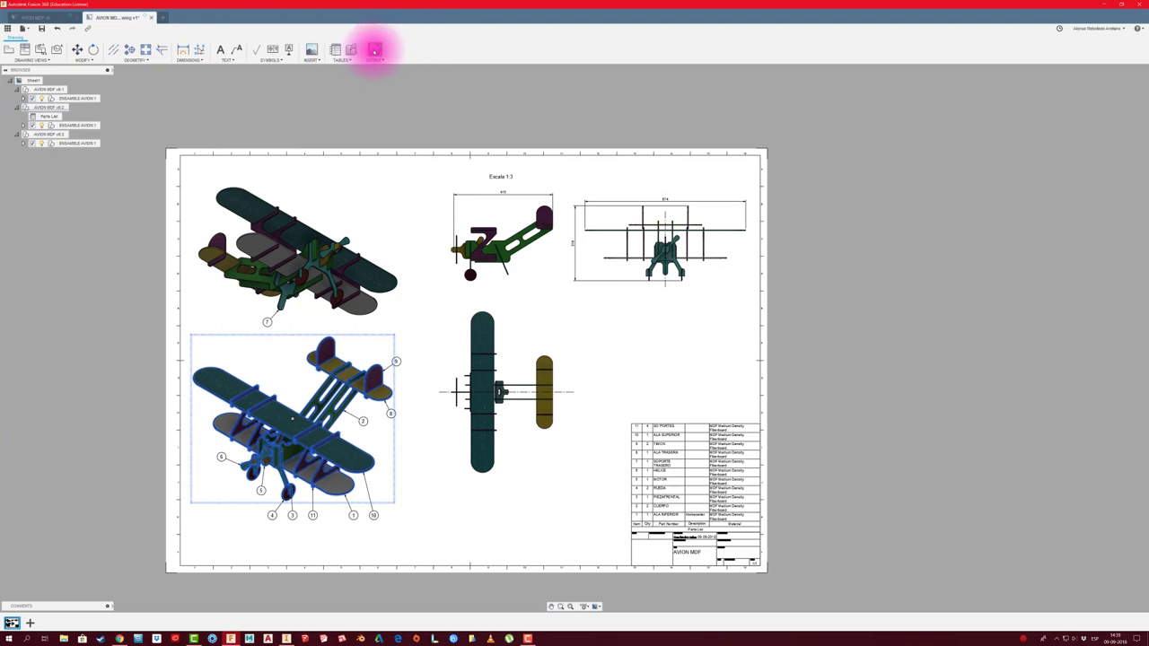
{"action": "left_click", "coordinate": [375, 50]}
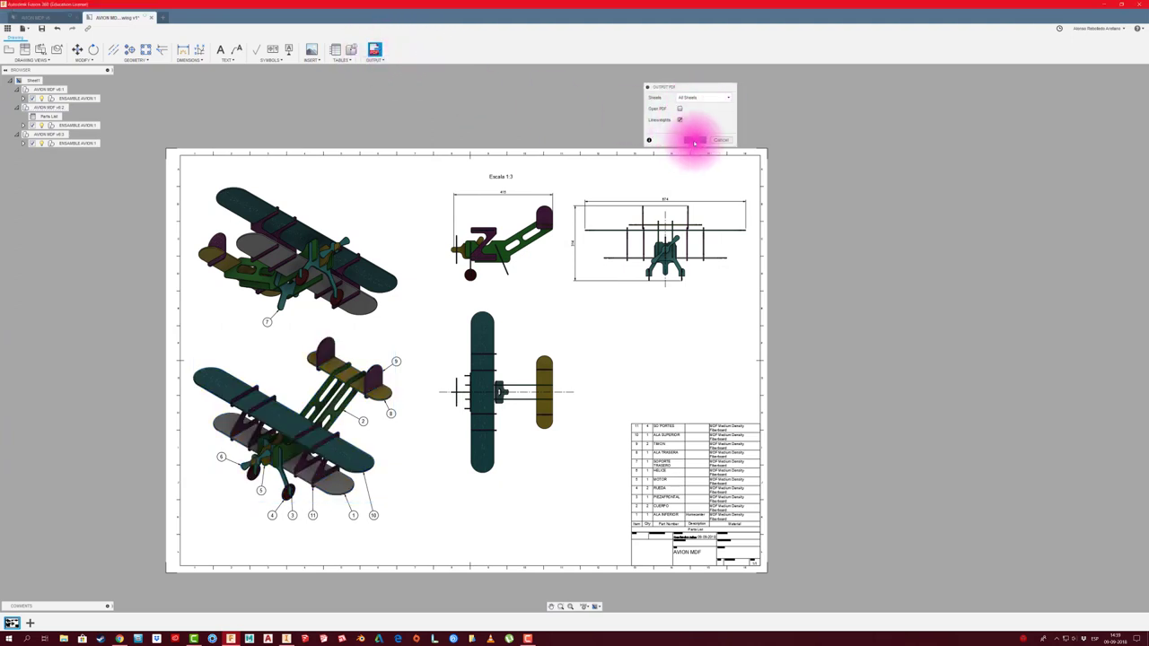
{"action": "left_click", "coordinate": [694, 142]}
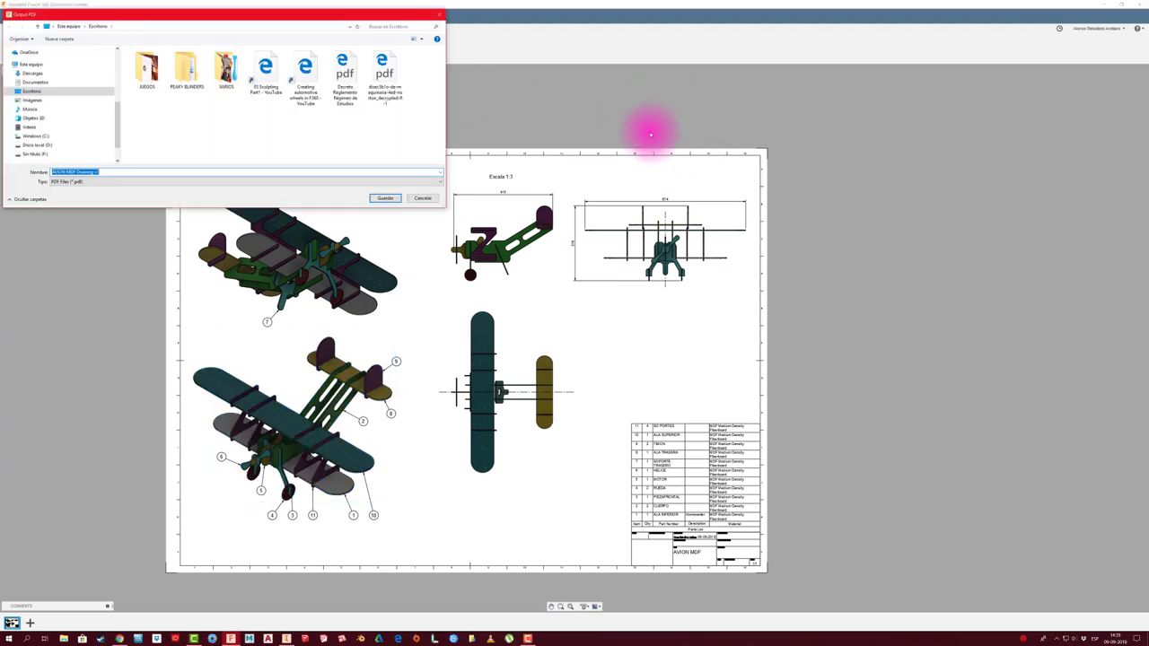
{"action": "left_click", "coordinate": [386, 199]}
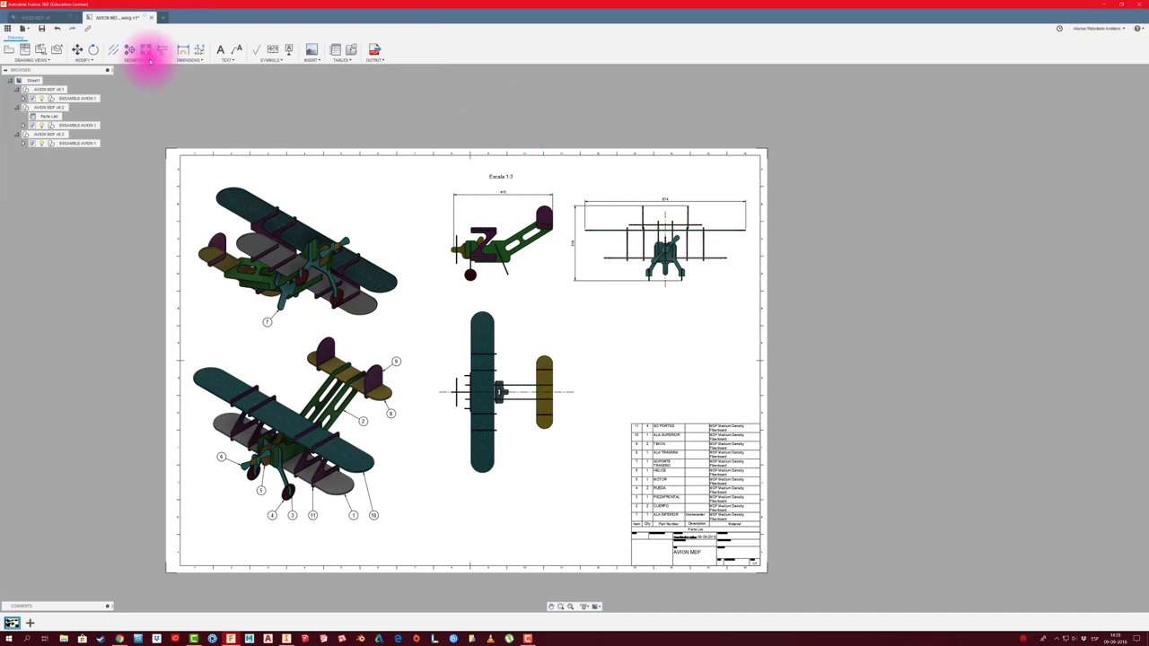
- Save the finished drawing and recentre the whole sheet in view
{"action": "left_click", "coordinate": [41, 29]}
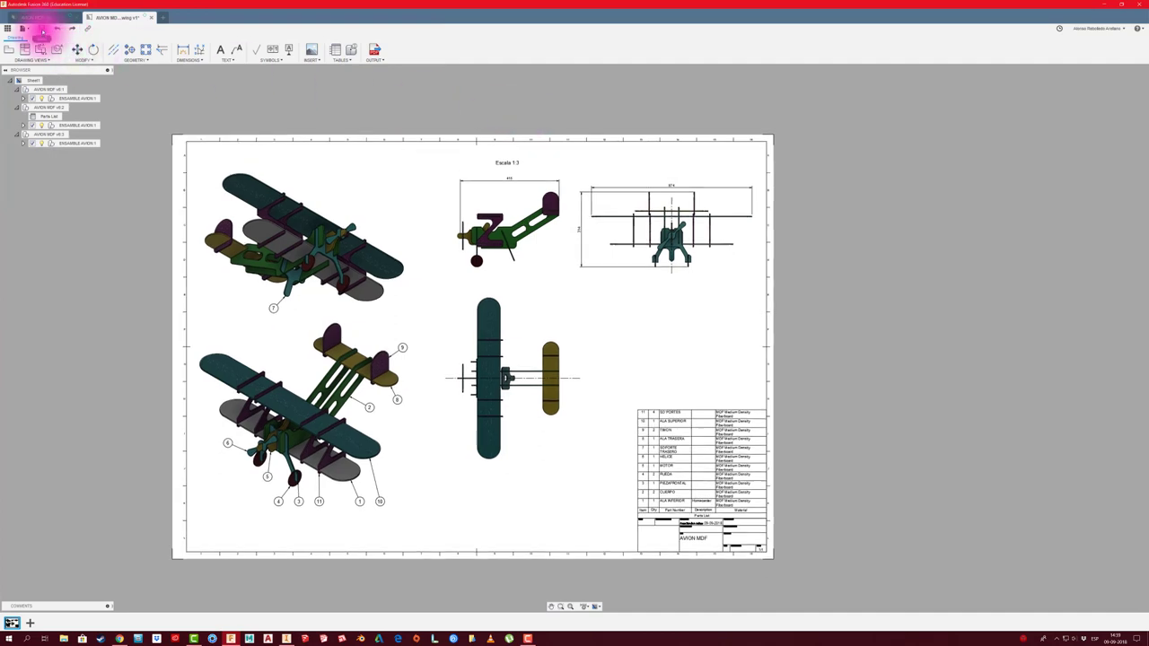
{"action": "left_click", "coordinate": [568, 315]}
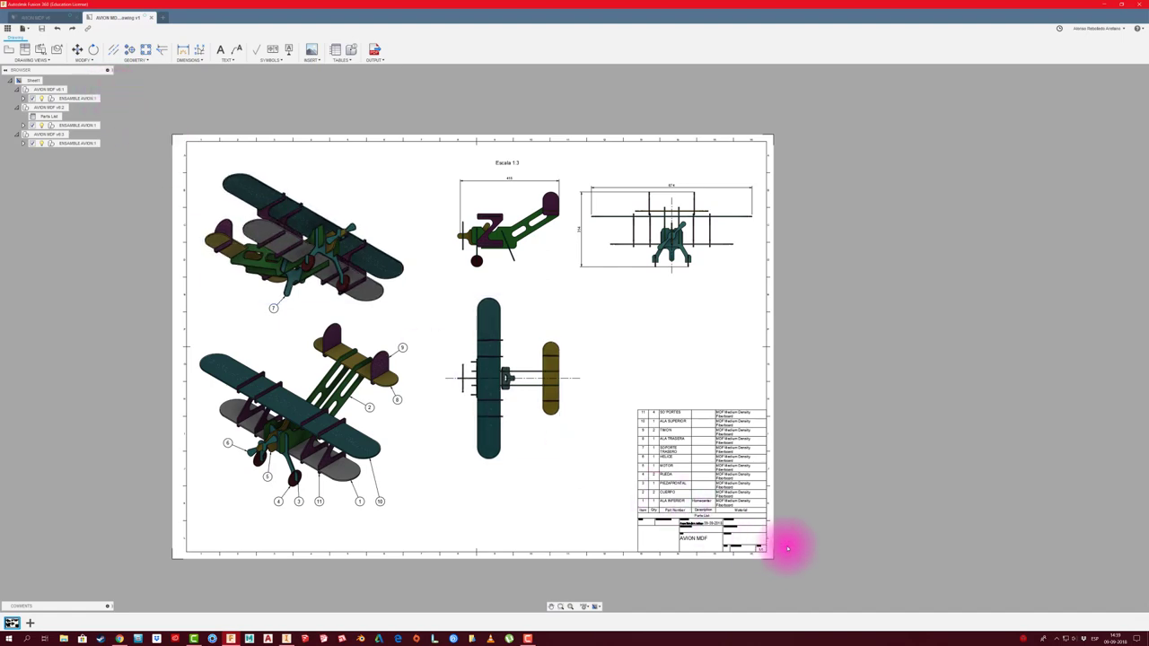
{"action": "scroll", "coordinate": [772, 550], "scroll_direction": "up", "scroll_amount": 3}
{"action": "scroll", "coordinate": [745, 507], "scroll_direction": "up", "scroll_amount": 2}
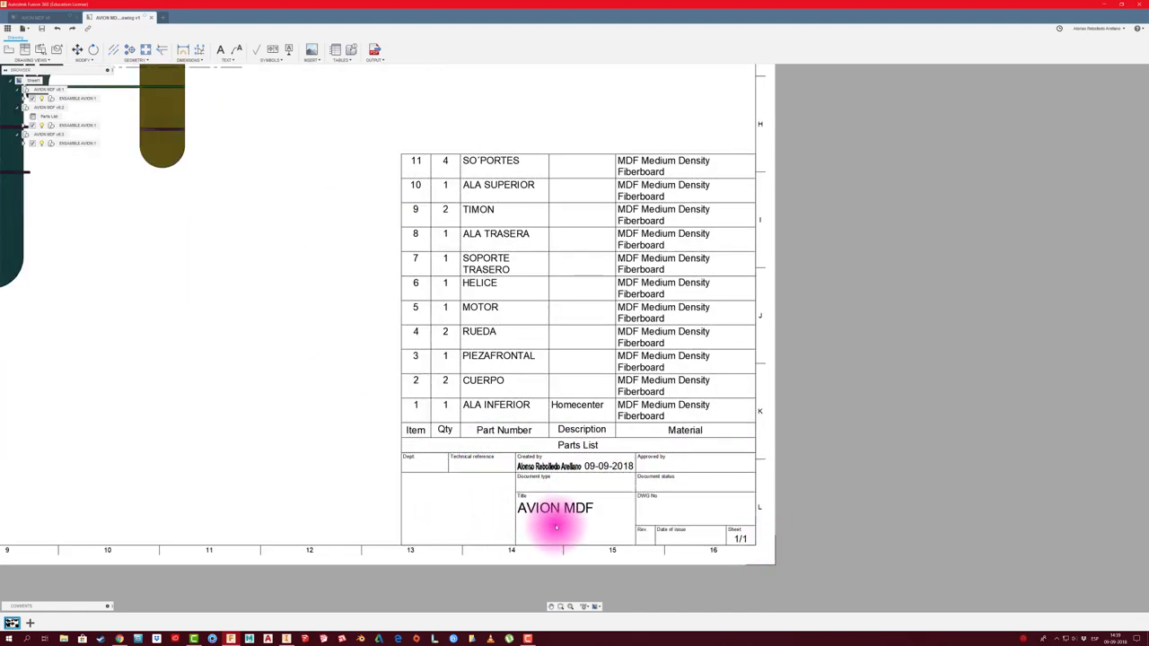
{"action": "scroll", "coordinate": [553, 527], "scroll_direction": "down", "scroll_amount": 2}
{"action": "scroll", "coordinate": [552, 519], "scroll_direction": "down", "scroll_amount": 3}
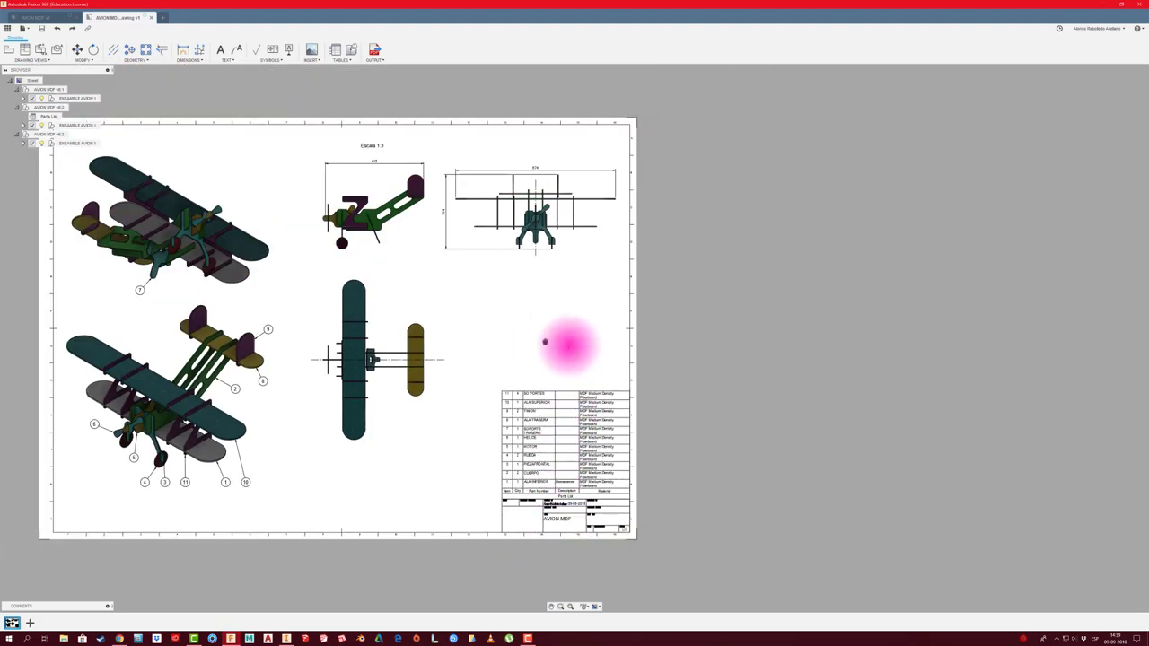
{"action": "middle_click_drag", "start_coordinate": [545, 342], "coordinate": [623, 357]}
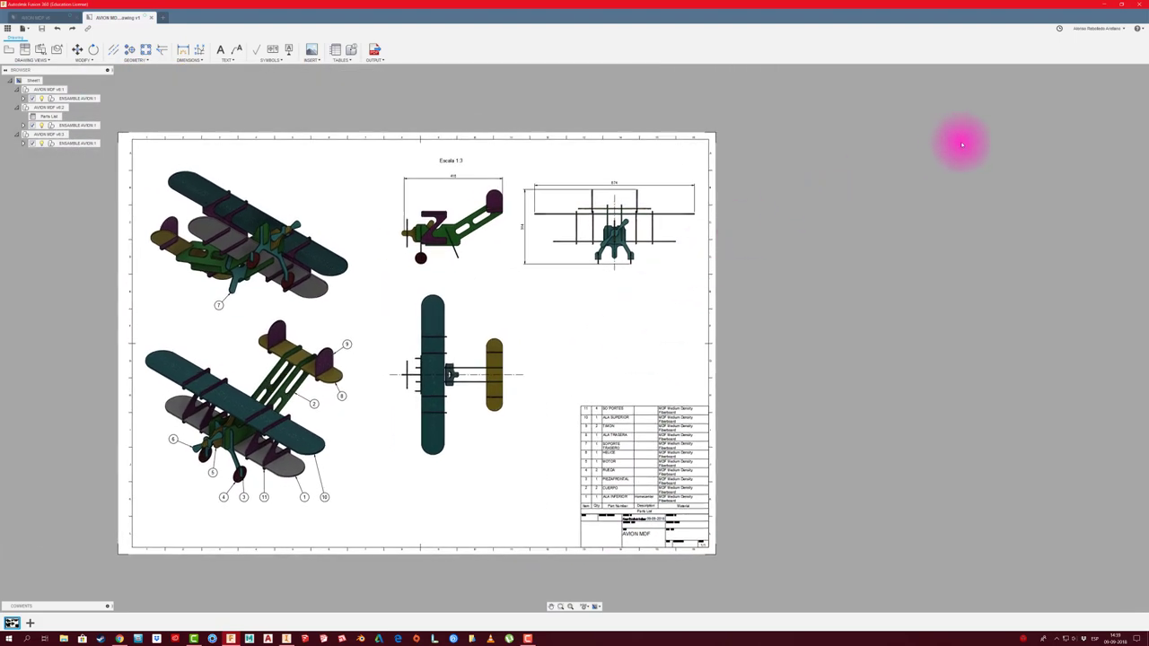
- Minimize Fusion 360, close Inventor, and bring the AVION MDF PDF icon into view on the desktop
{"action": "left_click", "coordinate": [1103, 7]}
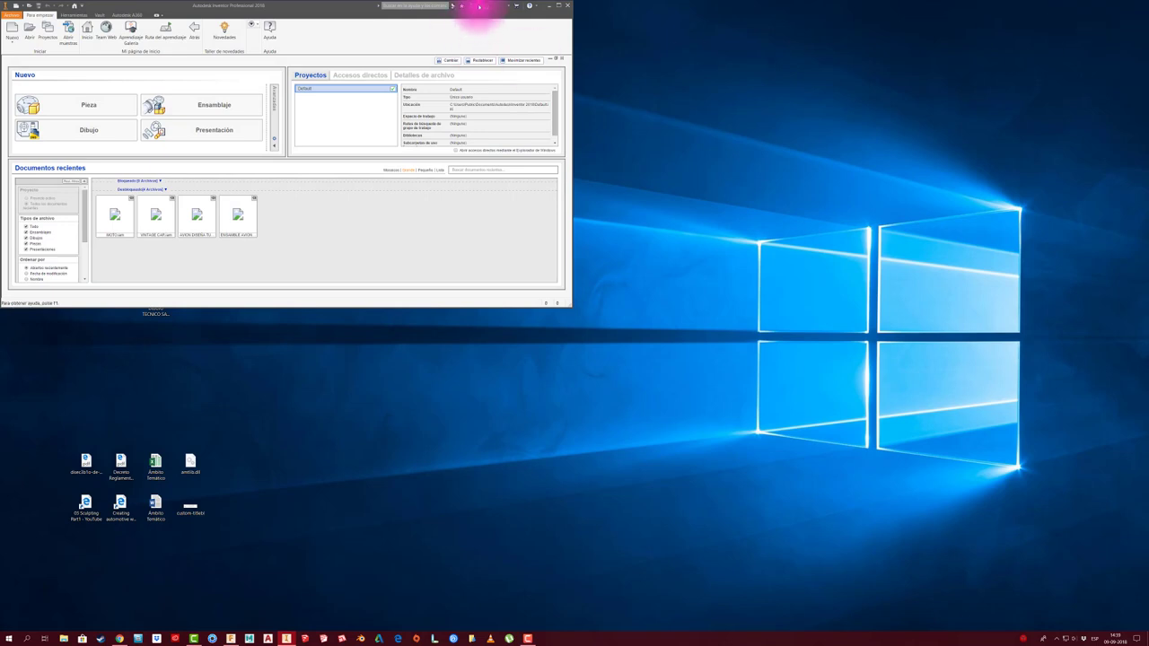
{"action": "left_click", "coordinate": [569, 6]}
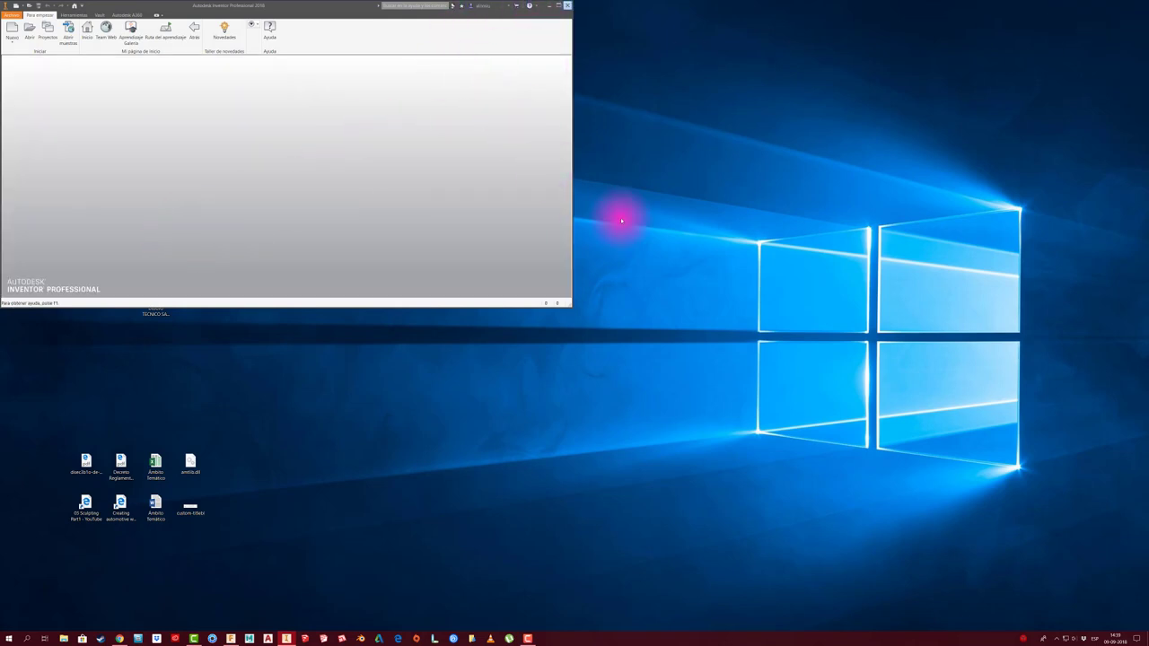
{"action": "left_click_drag", "start_coordinate": [15, 12], "coordinate": [417, 216]}
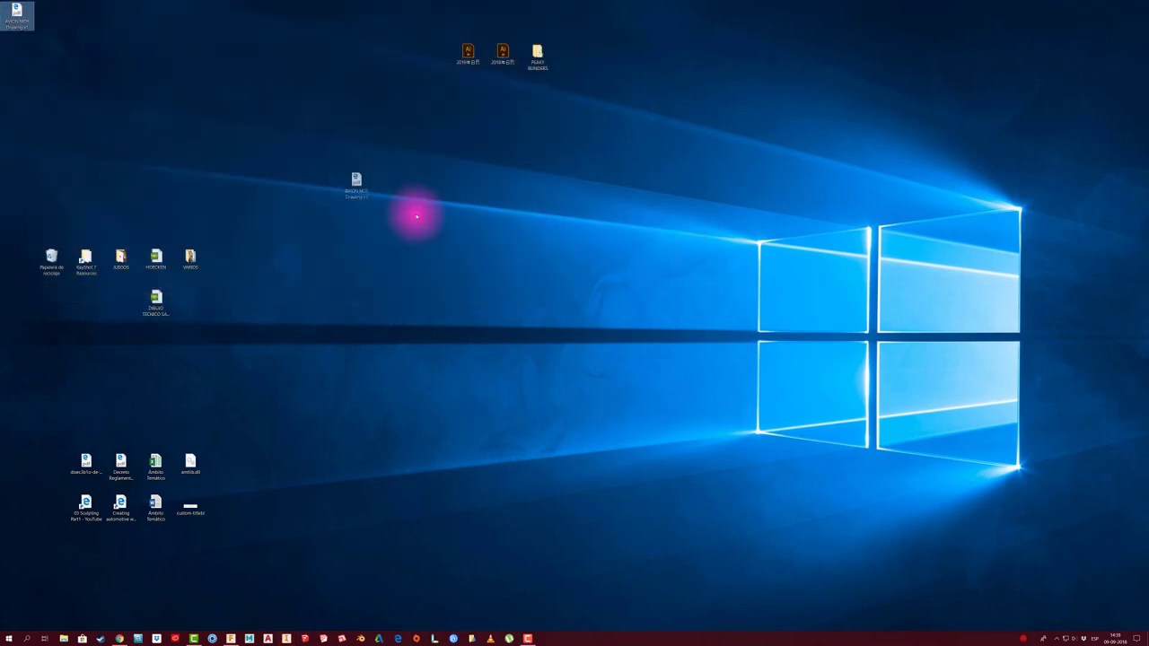
- Open the exported AVION MDF Drawing v1 PDF from the desktop in Microsoft Edge
{"action": "double_click", "coordinate": [398, 219]}
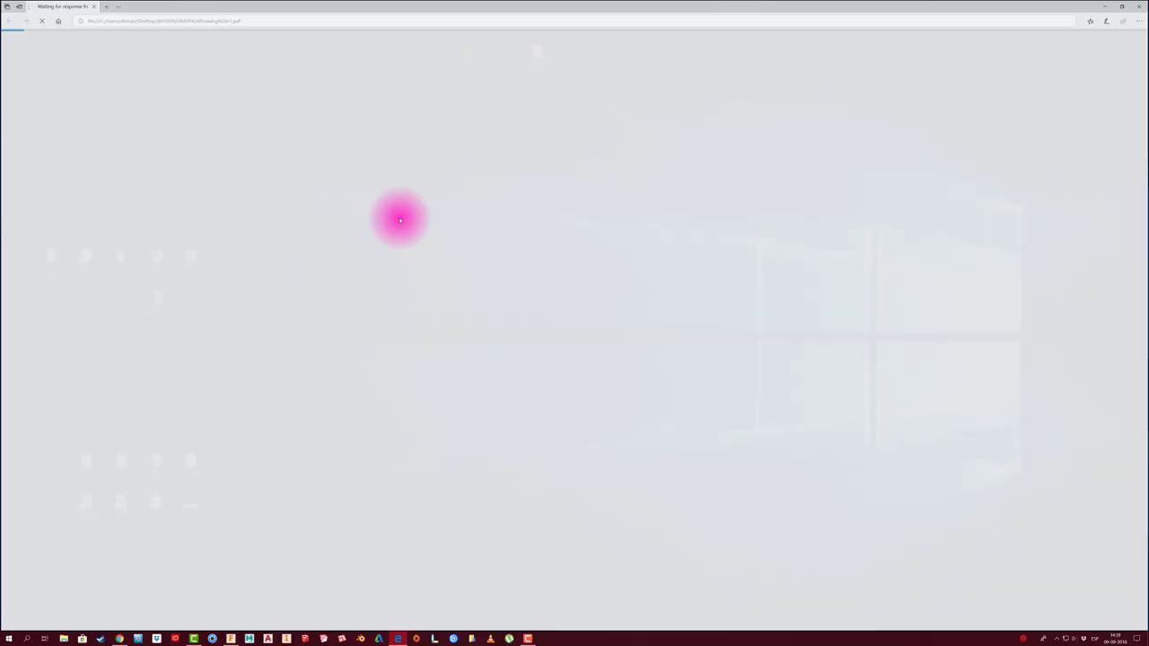